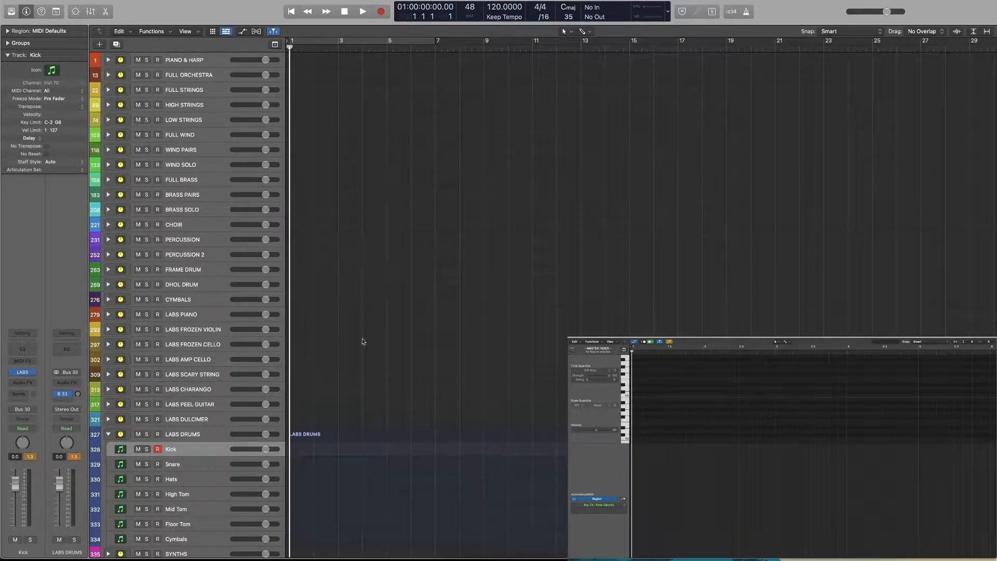
Record a short MIDI take of five notes on the Kick track in the LABS DRUMS group
{"action": "scroll", "coordinate": [176, 499], "scroll_direction": "down", "scroll_amount": 1}
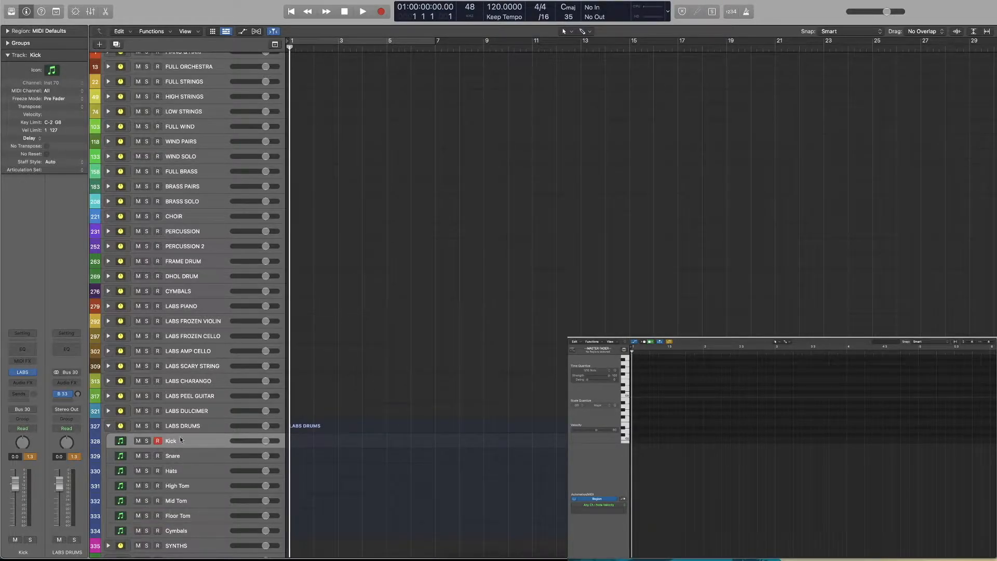
{"action": "key", "text": "super+Down"}
{"action": "key", "text": "super+Down"}
{"action": "key", "text": "super+Down"}
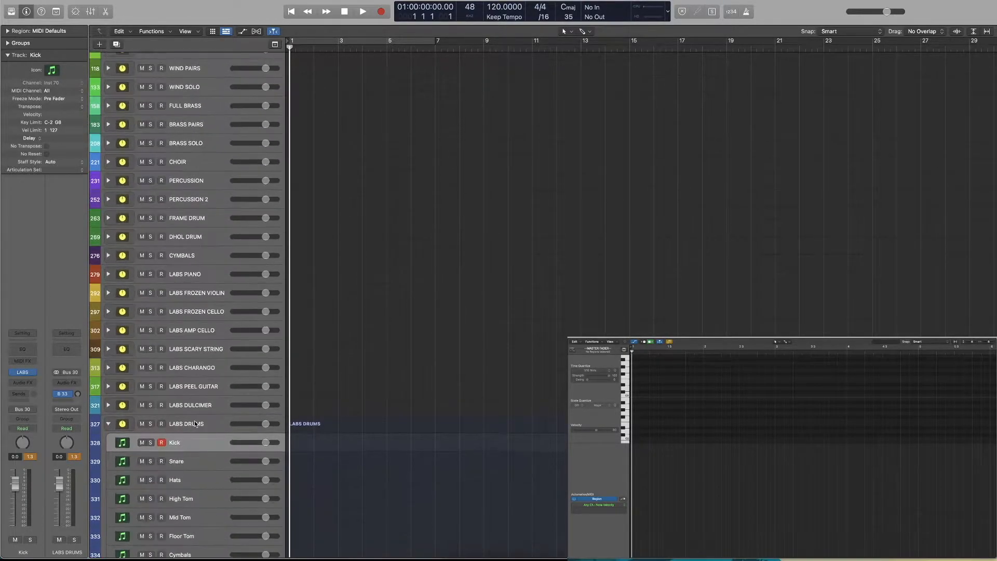
{"action": "scroll", "coordinate": [194, 422], "scroll_direction": "down", "scroll_amount": 6}
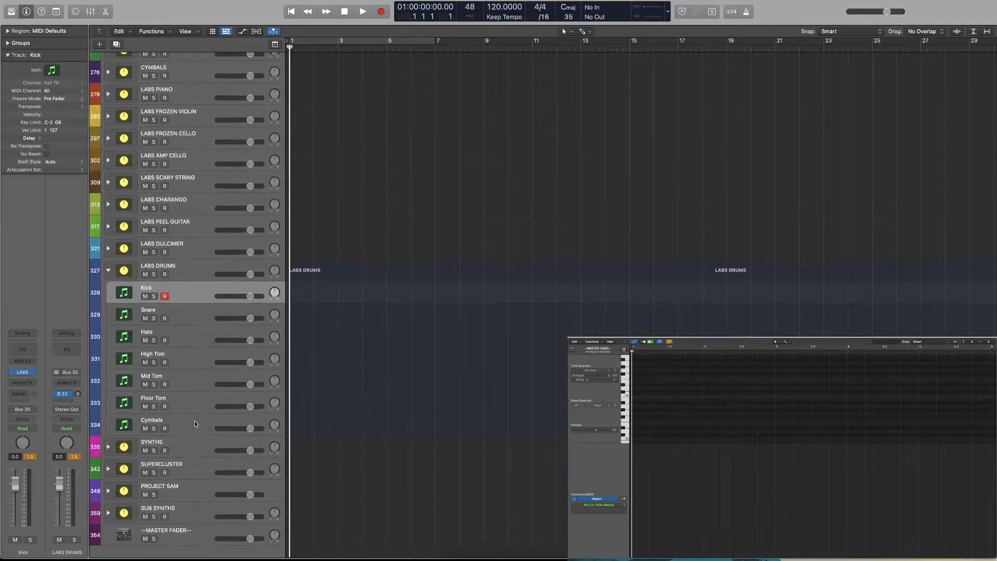
{"action": "key", "text": "super+Down"}
{"action": "key", "text": "super+Right"}
{"action": "key", "text": "super+Right"}
{"action": "key", "text": "super+Right"}
{"action": "key", "text": "super+Left"}
{"action": "key", "text": "super+Left"}
{"action": "key", "text": "super+Left"}
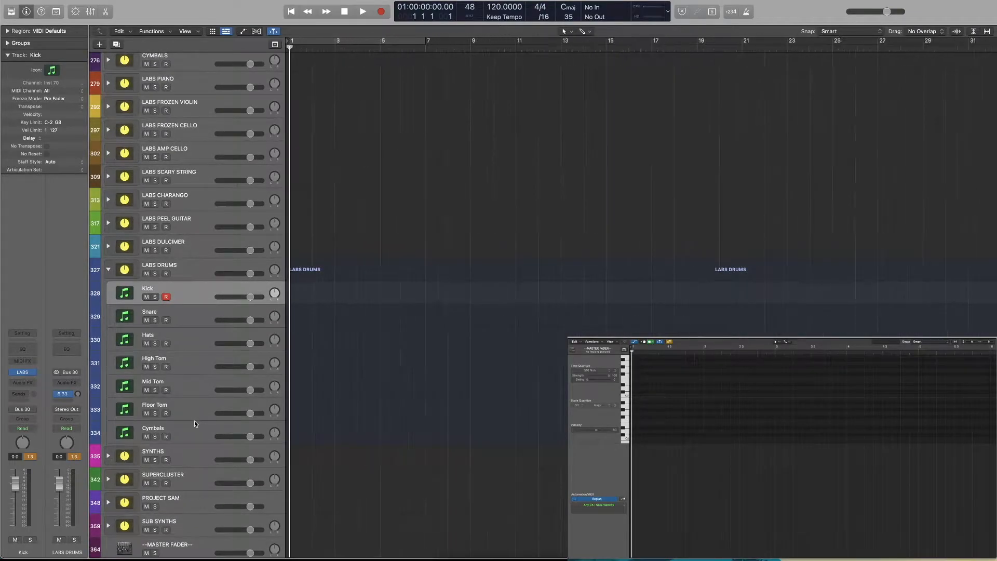
{"action": "key", "text": "super+Right"}
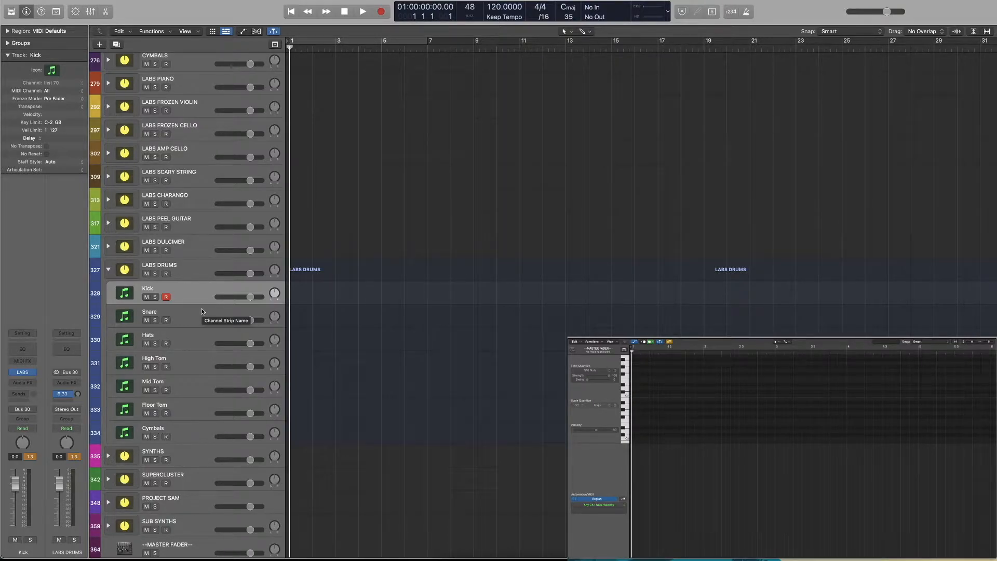
{"action": "key", "text": "r"}
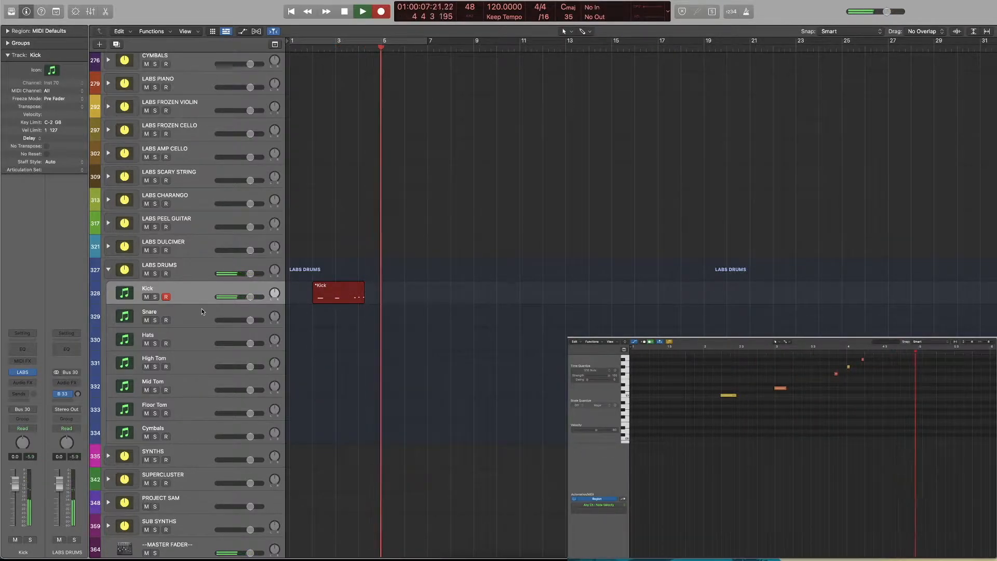
{"action": "key", "text": "space"}
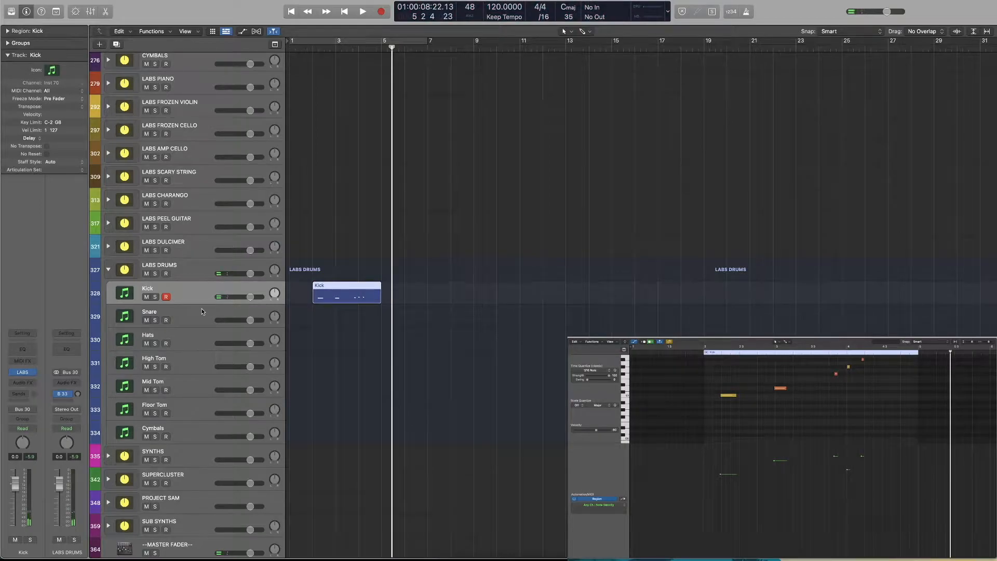
Split the recorded Kick region into three pieces, separating the kick, snare and hat notes, with the second cut at 3 3 1 1
{"action": "left_click", "coordinate": [335, 46]}
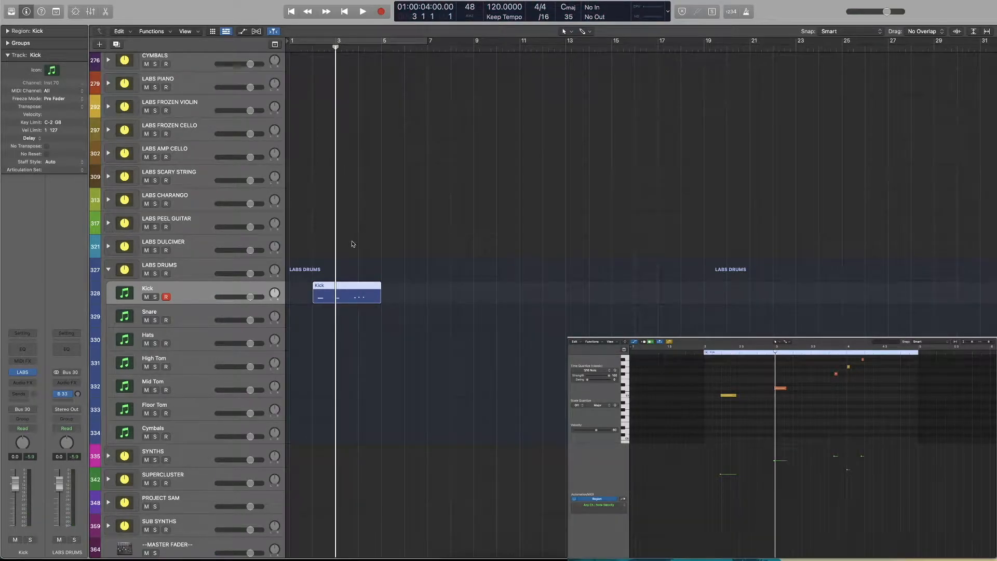
{"action": "left_click", "coordinate": [330, 47]}
{"action": "left_click_drag", "start_coordinate": [366, 237], "coordinate": [339, 357]}
{"action": "key", "text": "super+t"}
{"action": "left_click_drag", "start_coordinate": [358, 51], "coordinate": [348, 47]}
Line up the three pieces at bar 1, placing the snare piece on the Snare track and the hat piece on the Hats track
{"action": "left_click_drag", "start_coordinate": [363, 295], "coordinate": [298, 323]}
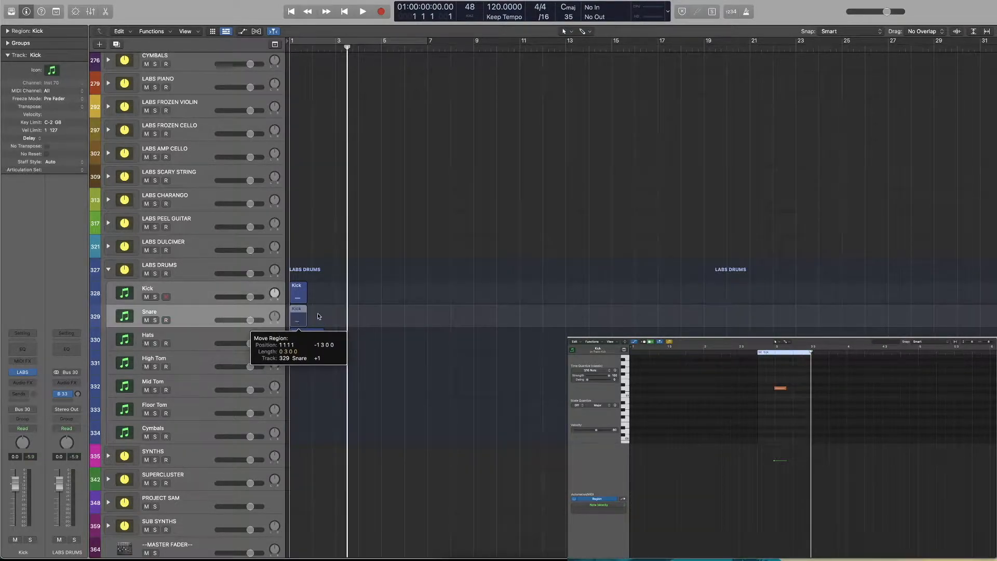
{"action": "key", "text": "super+Right"}
{"action": "key", "text": "super+Right"}
{"action": "key", "text": "super+Right"}
{"action": "key", "text": "super+Right"}
{"action": "left_click_drag", "start_coordinate": [356, 278], "coordinate": [312, 336]}
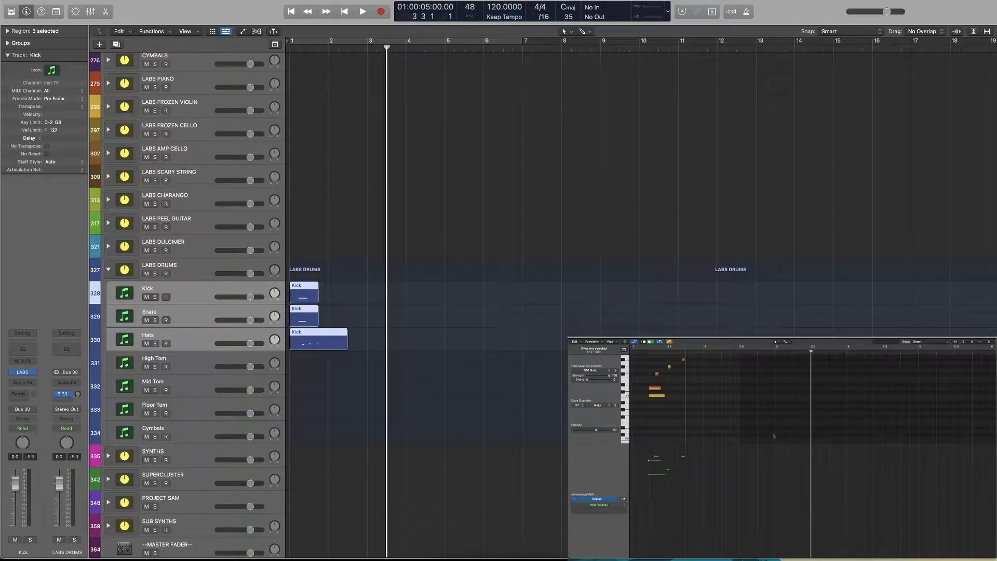
Hide the Piano Roll's automation area and return the playhead to the project start
{"action": "key", "text": "super+Right"}
{"action": "key", "text": "super+Right"}
{"action": "scroll", "coordinate": [670, 418], "scroll_direction": "up", "scroll_amount": 5}
{"action": "key", "text": "a"}
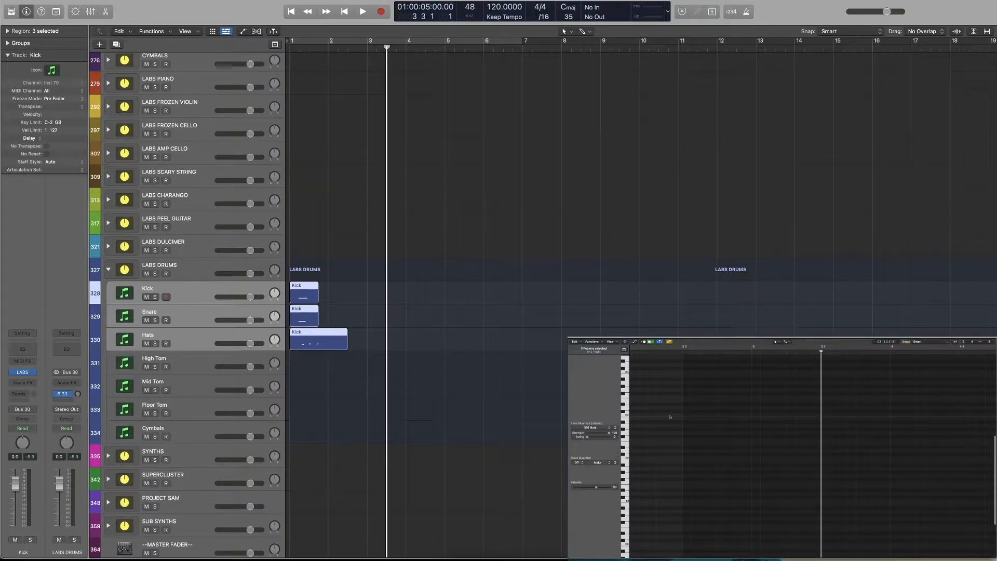
{"action": "key", "text": "Return"}
{"action": "scroll", "coordinate": [724, 464], "scroll_direction": "down", "scroll_amount": 1}
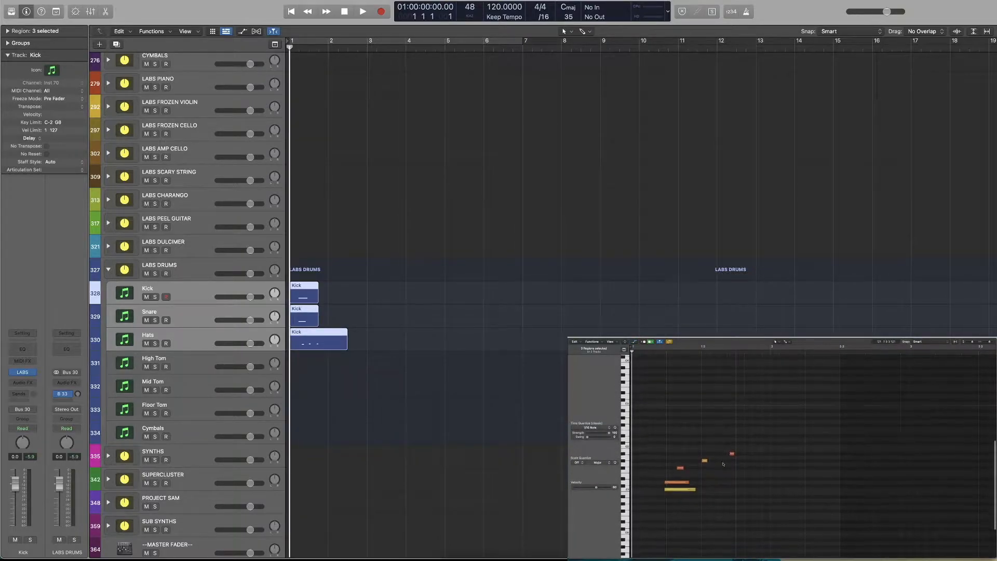
Extend the starts of the drum notes in the Piano Roll so all five begin at the same position
{"action": "left_click", "coordinate": [676, 482]}
{"action": "left_click_drag", "start_coordinate": [673, 472], "coordinate": [714, 452]}
{"action": "left_click", "coordinate": [669, 475]}
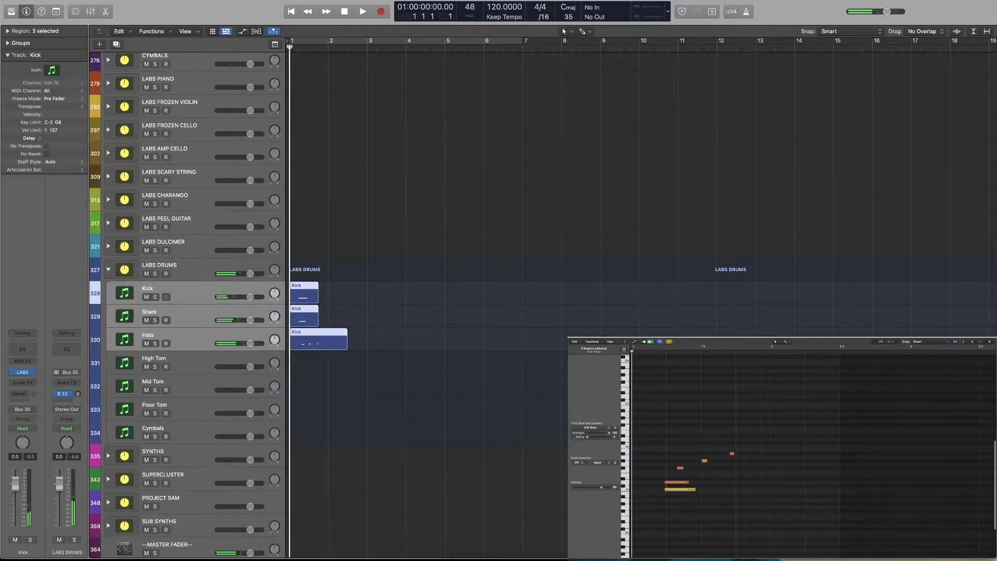
{"action": "left_click", "coordinate": [666, 487]}
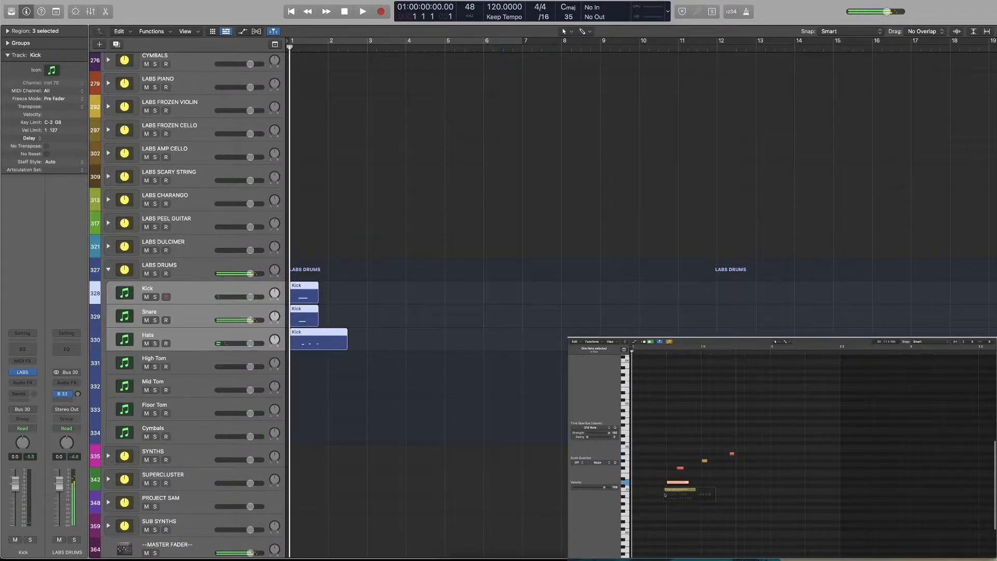
{"action": "left_click_drag", "start_coordinate": [665, 495], "coordinate": [667, 461]}
{"action": "left_click_drag", "start_coordinate": [731, 453], "coordinate": [667, 454]}
Split all five notes at the playhead shortly after their shared start and delete the remaining tails
{"action": "key", "text": "space"}
{"action": "left_click_drag", "start_coordinate": [718, 405], "coordinate": [687, 484]}
{"action": "left_click_drag", "start_coordinate": [754, 403], "coordinate": [668, 540]}
{"action": "key", "text": "super+t"}
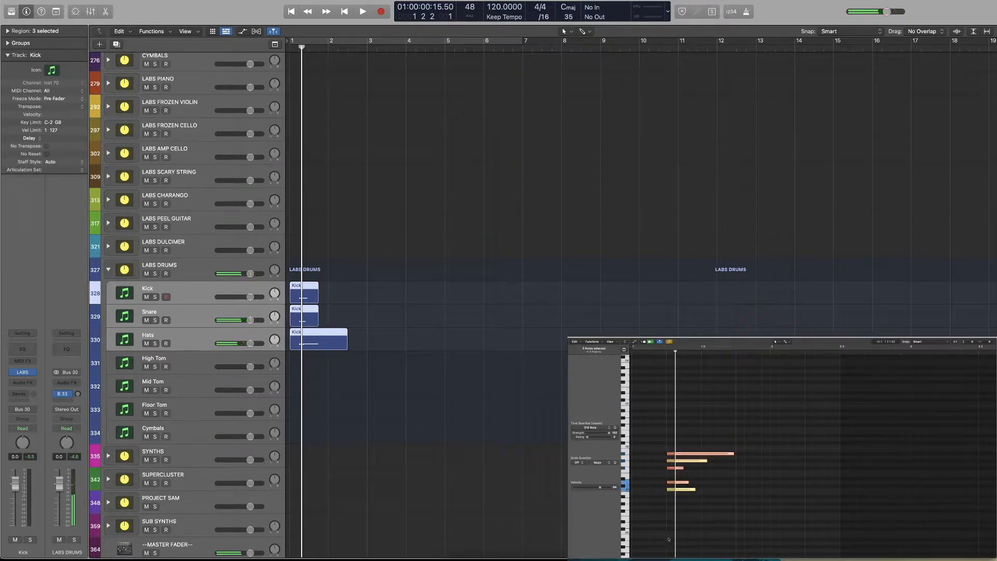
{"action": "key", "text": "Delete"}
Move the five shortened notes to the start of bar 1 and play them back
{"action": "mouse_move", "coordinate": [671, 490]}
{"action": "left_mouse_down"}
{"action": "mouse_move", "coordinate": [633, 489]}
{"action": "mouse_move", "coordinate": [721, 491]}
{"action": "mouse_move", "coordinate": [677, 492]}
{"action": "left_mouse_up"}
{"action": "key", "text": "space"}
{"action": "key", "text": "space"}
Copy the kick note so that it falls on all four beats of bar 1
{"action": "left_click", "coordinate": [637, 490], "text": "shift"}
{"action": "left_click_drag", "start_coordinate": [636, 489], "coordinate": [721, 491]}
{"action": "left_click_drag", "start_coordinate": [682, 446], "coordinate": [742, 489]}
{"action": "left_click", "coordinate": [745, 475]}
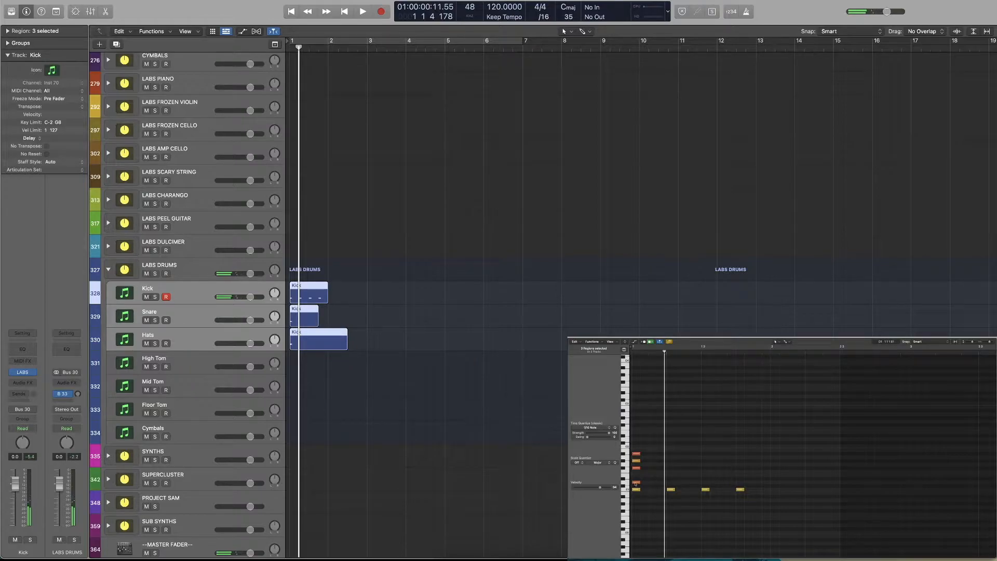
Move the snare note to beat 2 and repeat the lowest hat note on every eighth note of bar 1
{"action": "left_click_drag", "start_coordinate": [671, 489], "coordinate": [670, 483]}
{"action": "left_click_drag", "start_coordinate": [670, 484], "coordinate": [740, 484]}
{"action": "key", "text": "super+z"}
{"action": "left_click_drag", "start_coordinate": [638, 469], "coordinate": [706, 470], "text": "alt"}
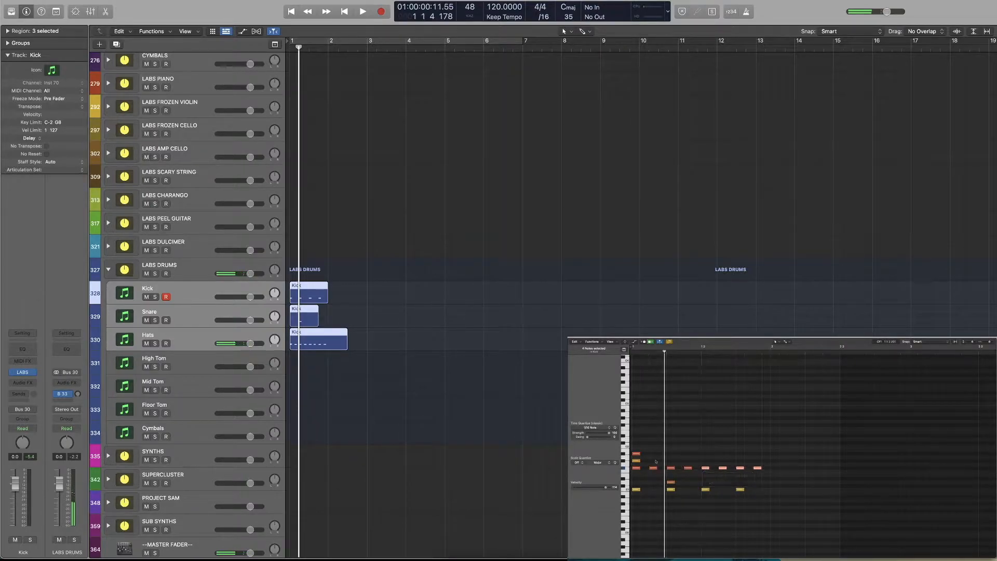
Replace the last eighth-note hat of bar 1 with the middle hat note, and move the highest hat note to the downbeat of bar 2
{"action": "left_click", "coordinate": [634, 460]}
{"action": "left_click_drag", "start_coordinate": [634, 461], "coordinate": [759, 461]}
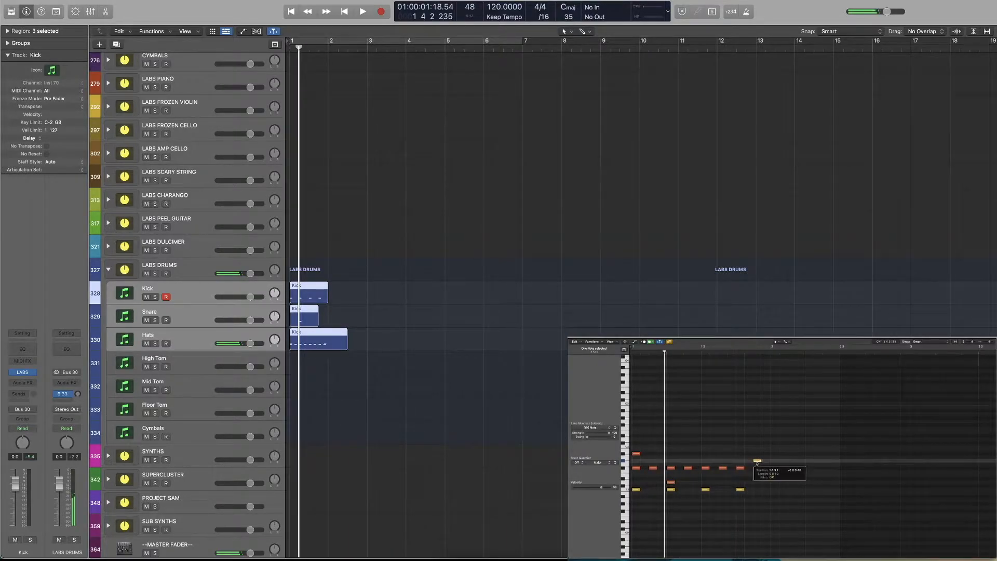
{"action": "left_click", "coordinate": [758, 468]}
{"action": "key", "text": "Delete"}
{"action": "left_click", "coordinate": [635, 454]}
{"action": "left_click_drag", "start_coordinate": [637, 454], "coordinate": [774, 455]}
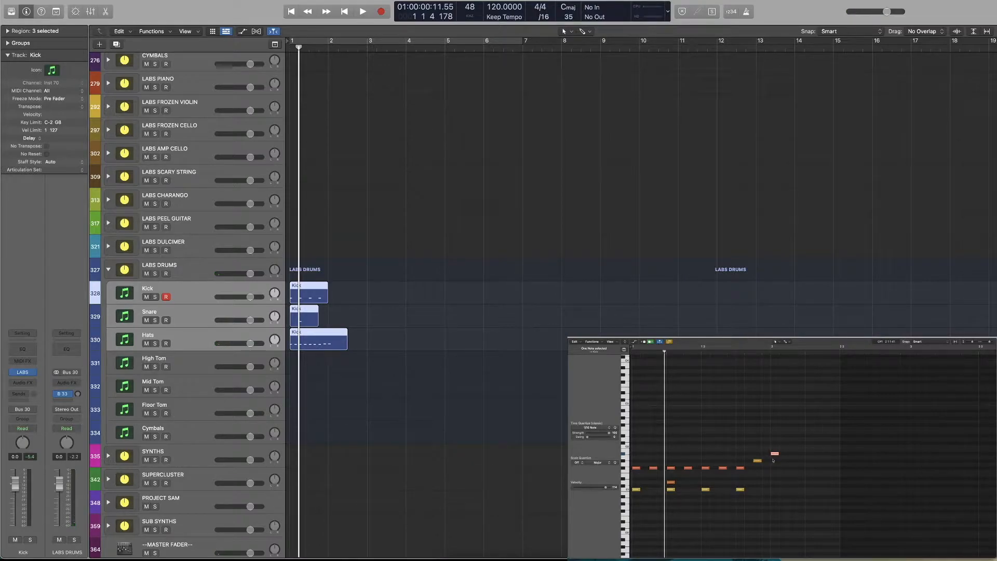
Try an extra lowest hat note just after the downbeat of bar 2, listen to it, and delete it
{"action": "left_click_drag", "start_coordinate": [742, 469], "coordinate": [785, 472]}
{"action": "key", "text": "space"}
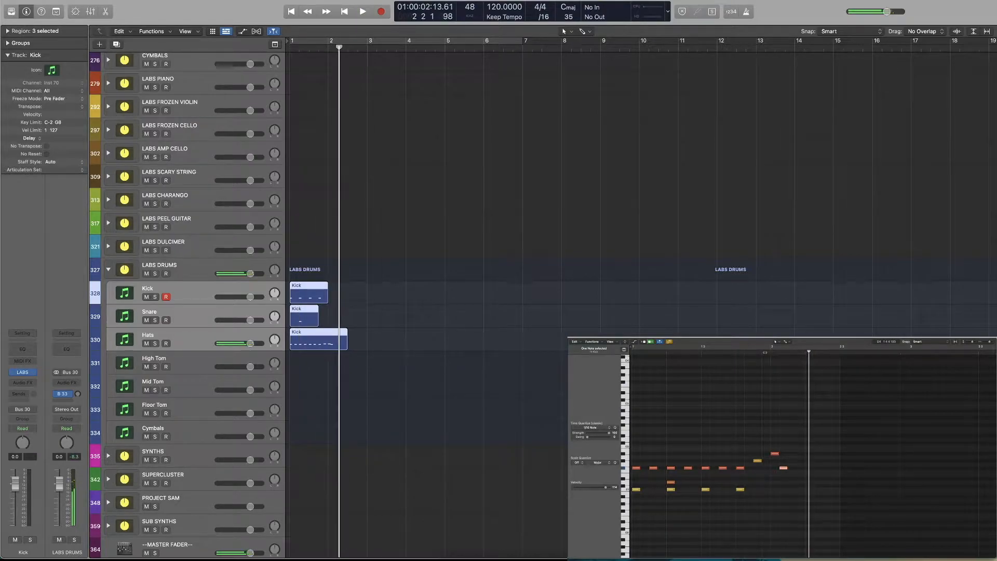
{"action": "left_click_drag", "start_coordinate": [786, 469], "coordinate": [795, 469]}
{"action": "left_click", "coordinate": [770, 351]}
{"action": "key", "text": "space"}
{"action": "key", "text": "space"}
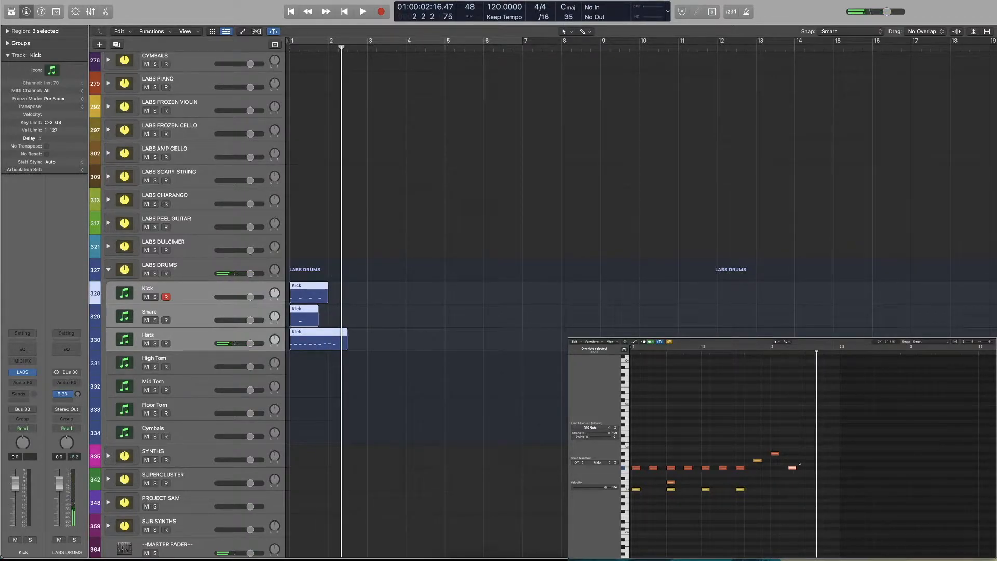
{"action": "key", "text": "Delete"}
Copy the bar 1 drum pattern into bar 2, with snare notes on beats 2 and 4 of both bars
{"action": "left_click_drag", "start_coordinate": [767, 465], "coordinate": [901, 469]}
{"action": "left_click_drag", "start_coordinate": [780, 449], "coordinate": [777, 483]}
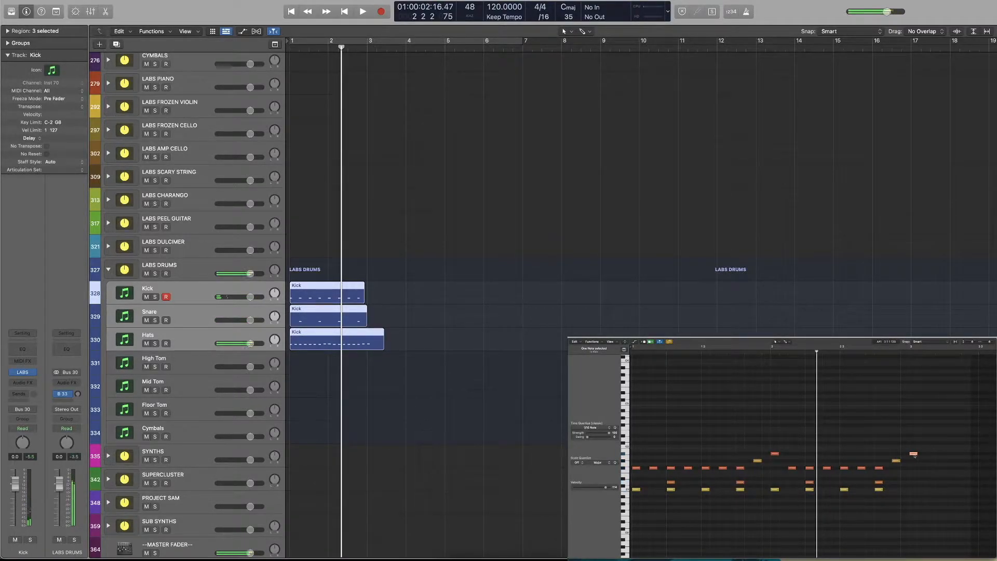
Move the final highest hat note to beat 4 of bar 2, delete the leftover middle hat note, and play the pattern
{"action": "left_click_drag", "start_coordinate": [914, 455], "coordinate": [880, 455]}
{"action": "left_click", "coordinate": [897, 461]}
{"action": "key", "text": "Delete"}
{"action": "key", "text": "Return"}
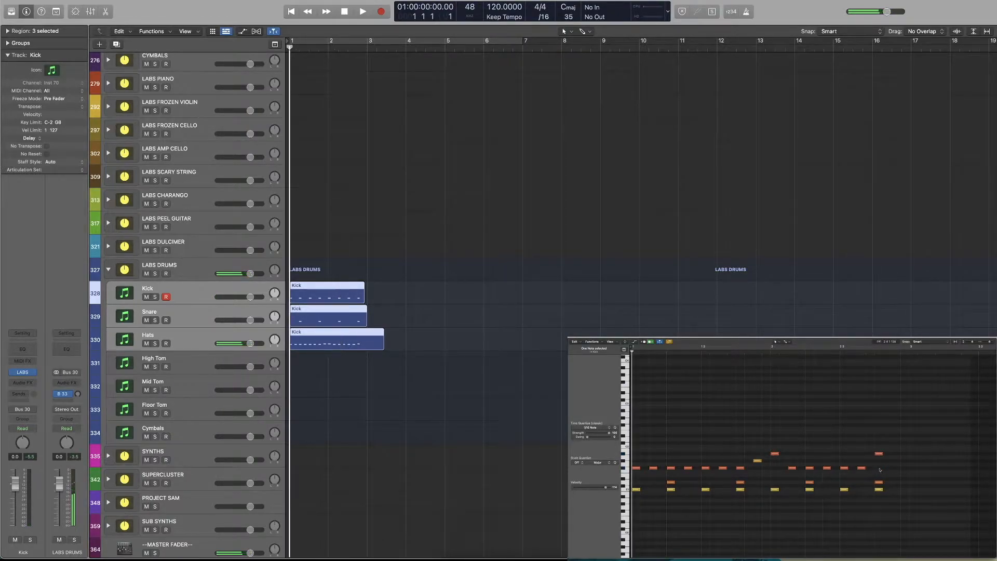
{"action": "key", "text": "space"}
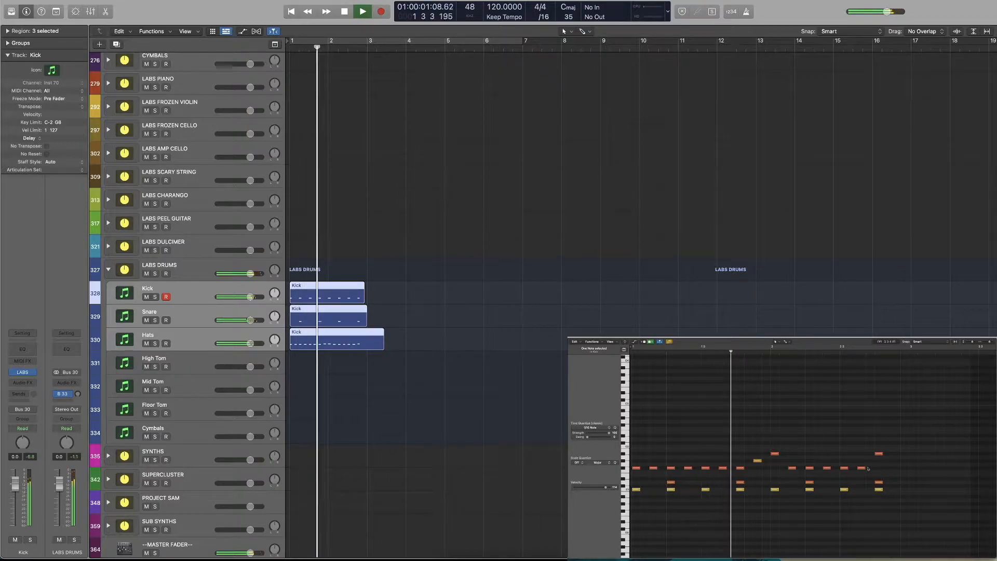
{"action": "key", "text": "space"}
Shift the middle and highest hat notes of the first fill an eighth note earlier, remove the lowest hat on beat 4, and play back
{"action": "left_click_drag", "start_coordinate": [774, 454], "coordinate": [740, 461]}
{"action": "left_click", "coordinate": [740, 468]}
{"action": "key", "text": "Delete"}
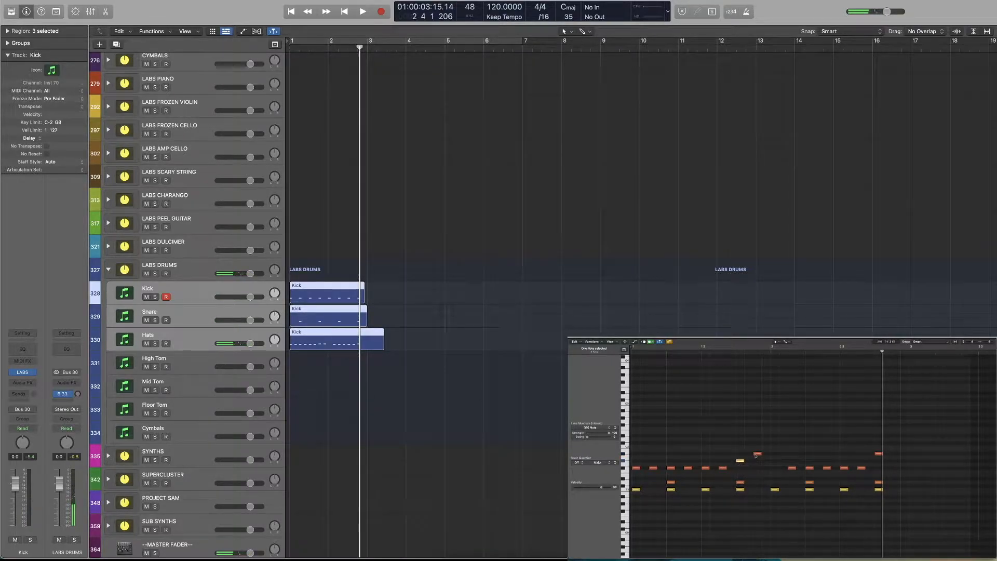
{"action": "key", "text": "Return"}
{"action": "key", "text": "space"}
Copy the lowest hat note onto the downbeat of bar 2 and play the pattern from the start
{"action": "left_click", "coordinate": [792, 469]}
{"action": "left_click_drag", "start_coordinate": [792, 470], "coordinate": [775, 469]}
{"action": "key", "text": "Return"}
{"action": "key", "text": "space"}
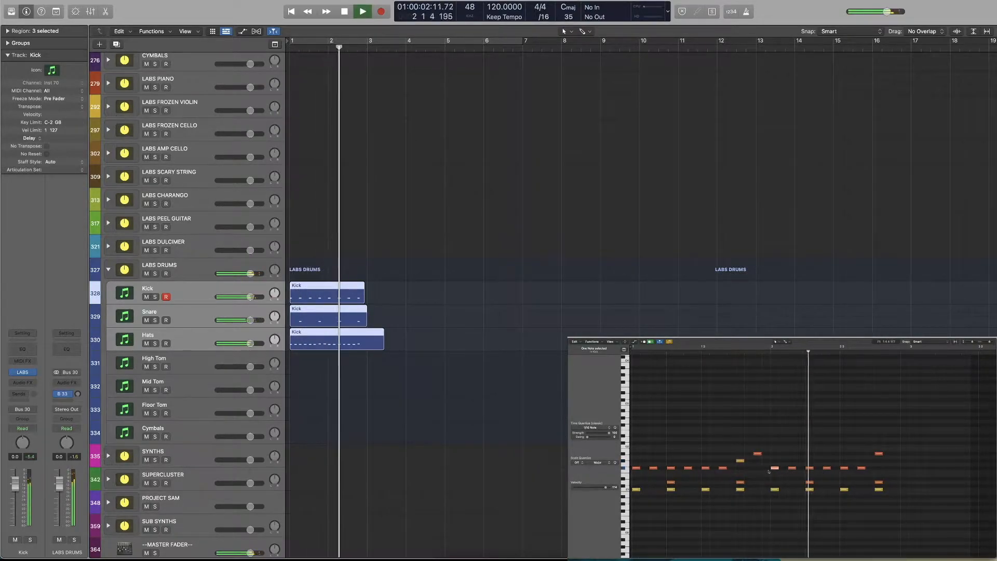
{"action": "key", "text": "space"}
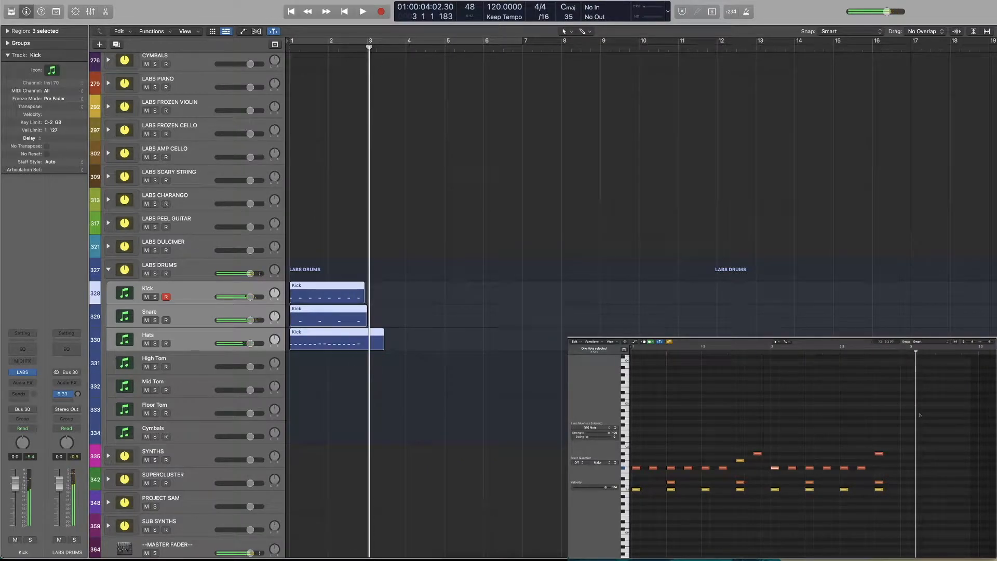
Set the project tempo to 100 and play the drum pattern from the start
{"action": "left_click_drag", "start_coordinate": [497, 7], "coordinate": [491, 39]}
{"action": "left_click", "coordinate": [903, 503]}
{"action": "key", "text": "Return"}
{"action": "key", "text": "space"}
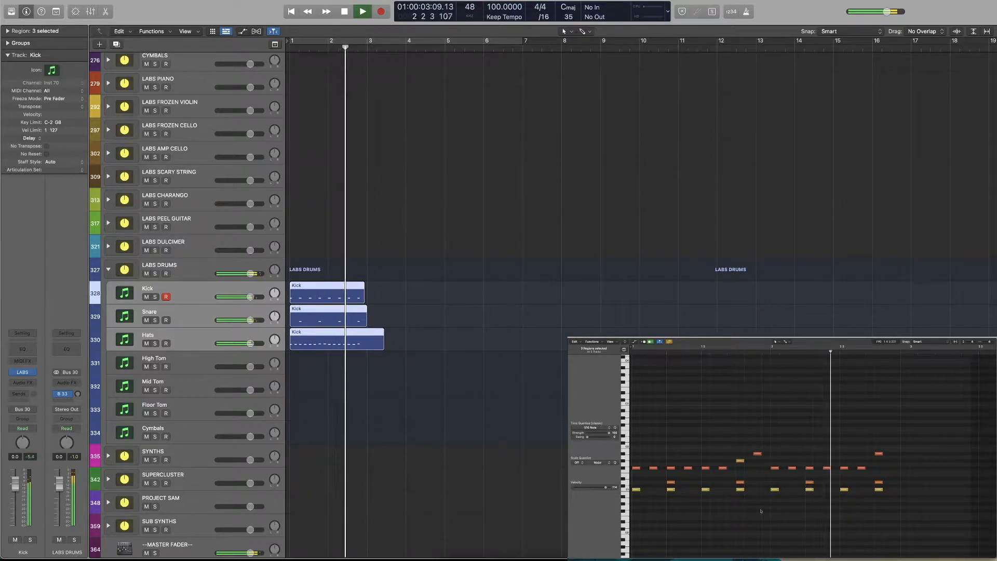
{"action": "key", "text": "space"}
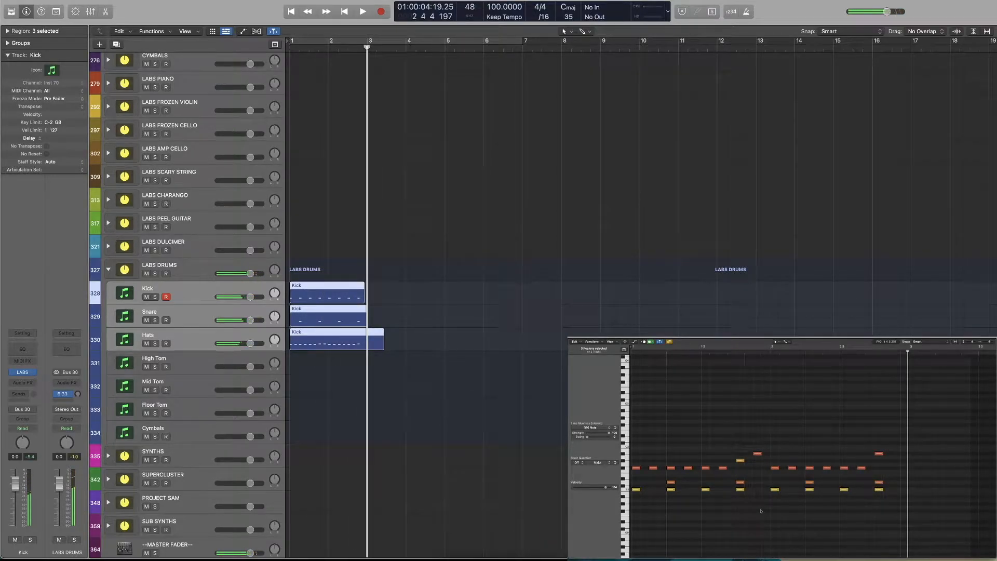
Extend the ends of the Kick, Snare and Hats regions past the start of bar 3
{"action": "key", "text": "Return"}
{"action": "left_click", "coordinate": [391, 292]}
{"action": "left_click_drag", "start_coordinate": [364, 299], "coordinate": [367, 301]}
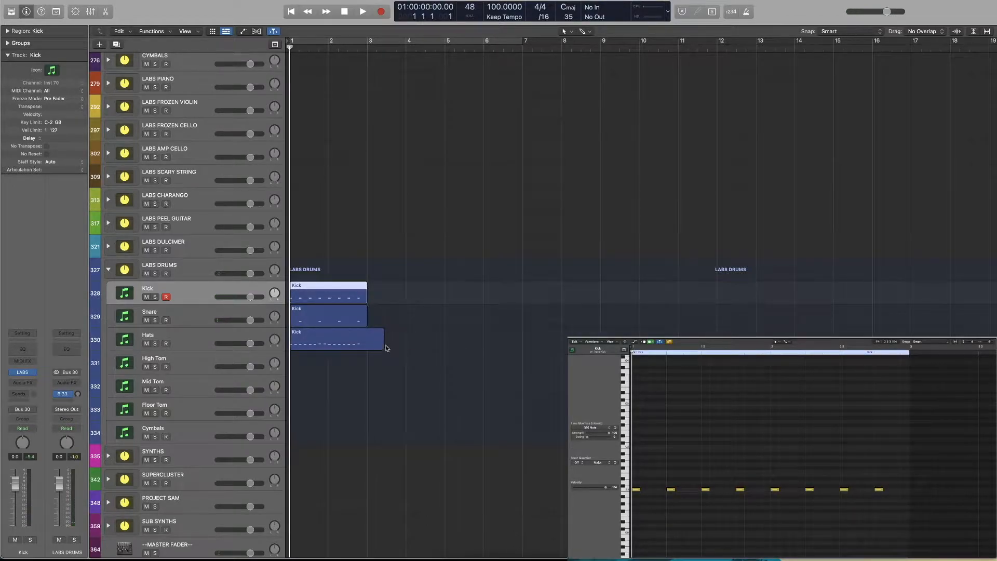
{"action": "left_click_drag", "start_coordinate": [385, 353], "coordinate": [389, 301]}
{"action": "left_click_drag", "start_coordinate": [370, 347], "coordinate": [387, 346]}
Split the Kick, Snare and Hats regions at 3 1 1 1 and delete the parts after the cut
{"action": "left_click", "coordinate": [366, 49]}
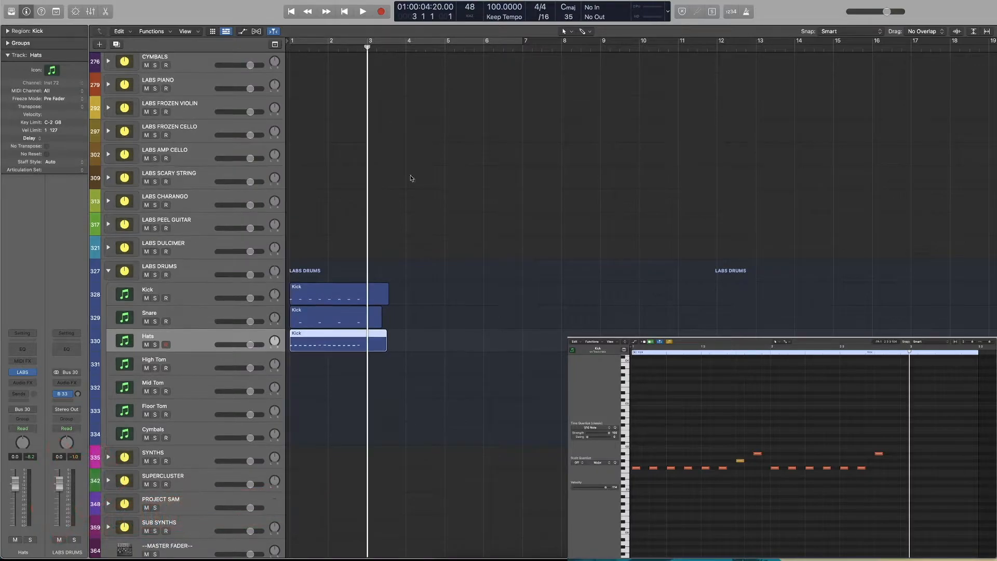
{"action": "left_click_drag", "start_coordinate": [425, 276], "coordinate": [379, 367]}
{"action": "key", "text": "super+t"}
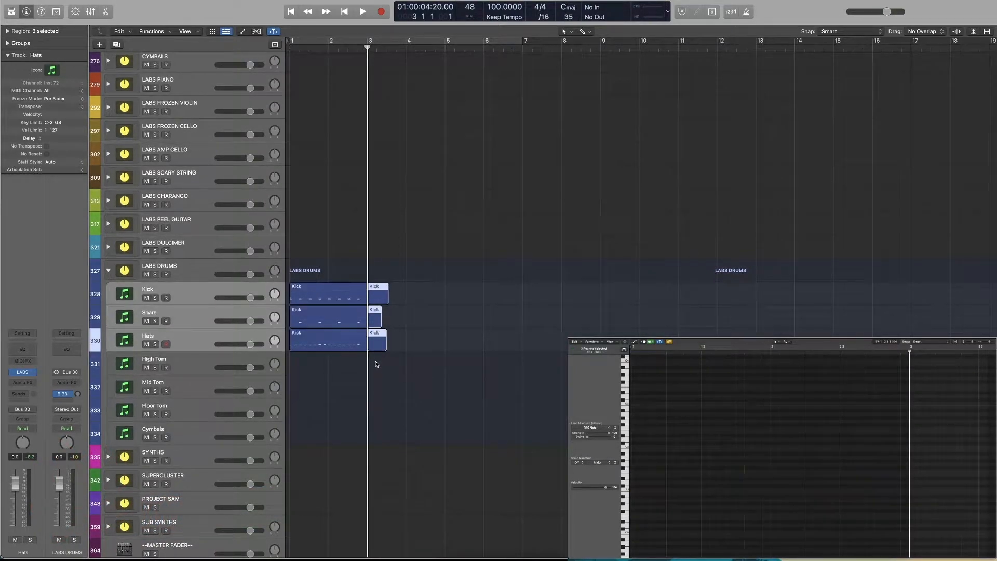
{"action": "key", "text": "Delete"}
Delete the leftover region parts past bar 3, select all kick notes and open the Humanize MIDI transform for them
{"action": "left_click_drag", "start_coordinate": [403, 297], "coordinate": [328, 394]}
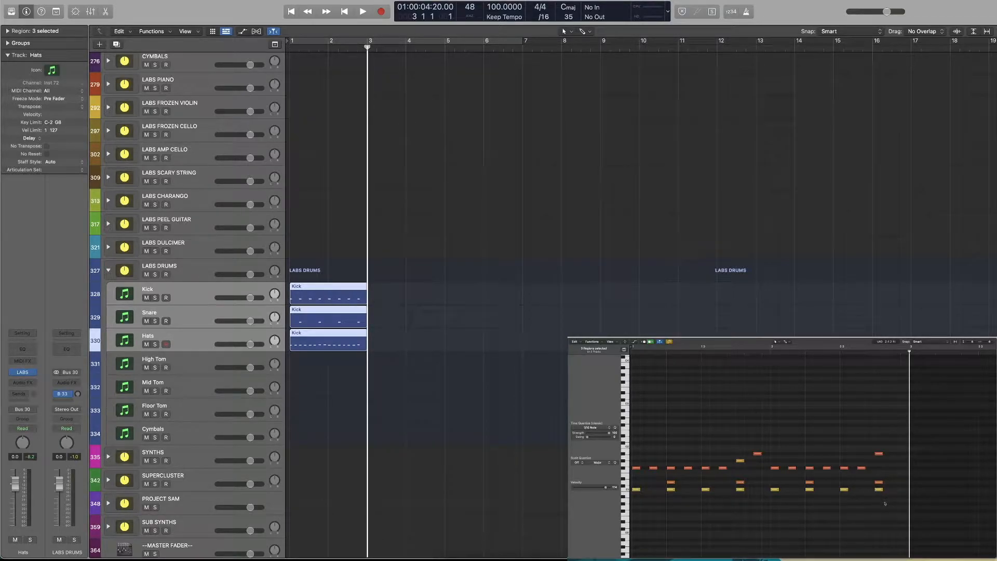
{"action": "left_click_drag", "start_coordinate": [885, 500], "coordinate": [633, 490]}
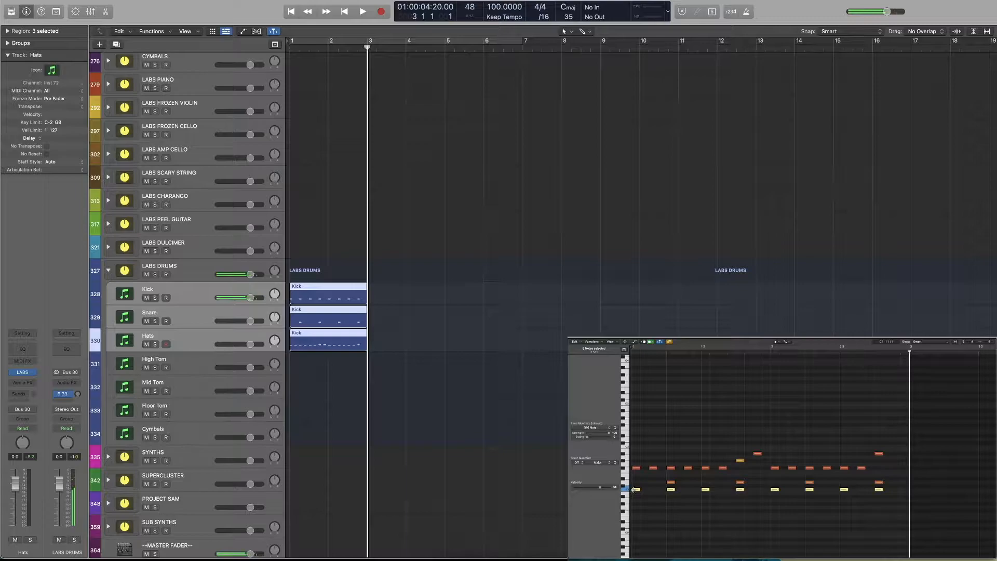
{"action": "left_click", "coordinate": [598, 342]}
{"action": "mouse_move", "coordinate": [618, 394]}
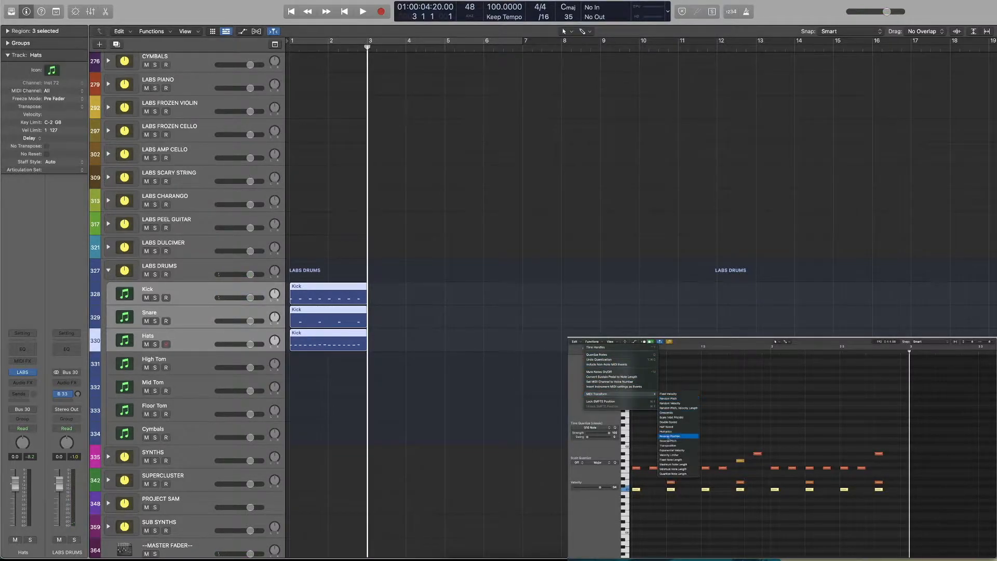
{"action": "left_click", "coordinate": [670, 432]}
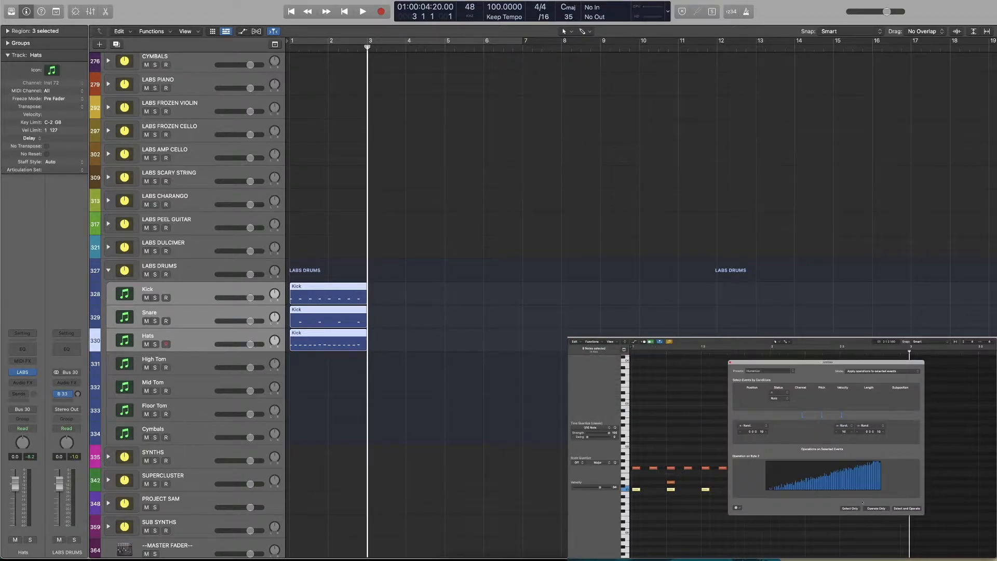
{"action": "mouse_move", "coordinate": [797, 364]}
{"action": "left_mouse_down"}
{"action": "mouse_move", "coordinate": [832, 357]}
{"action": "mouse_move", "coordinate": [794, 360]}
{"action": "left_mouse_up"}
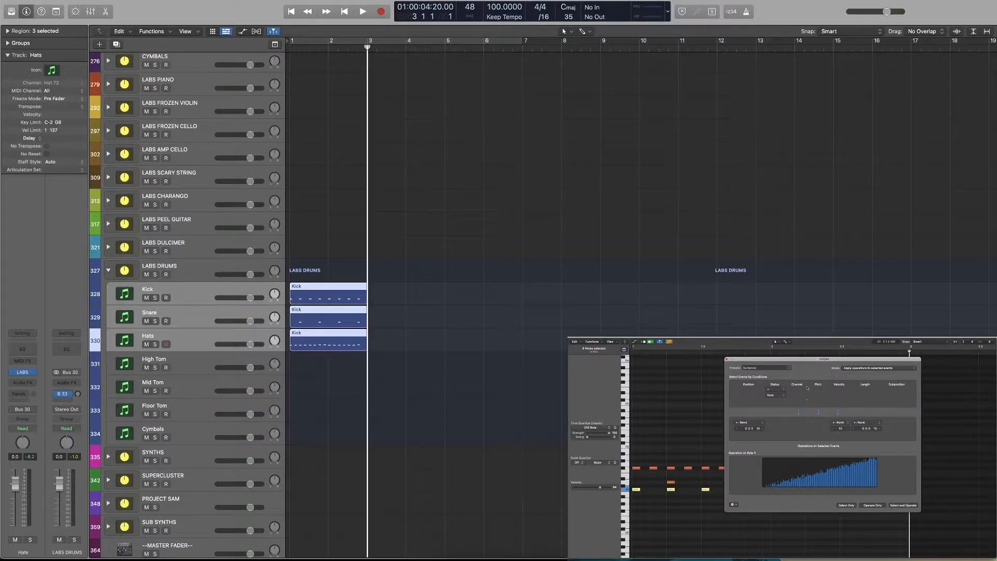
{"action": "left_click_drag", "start_coordinate": [804, 360], "coordinate": [802, 360]}
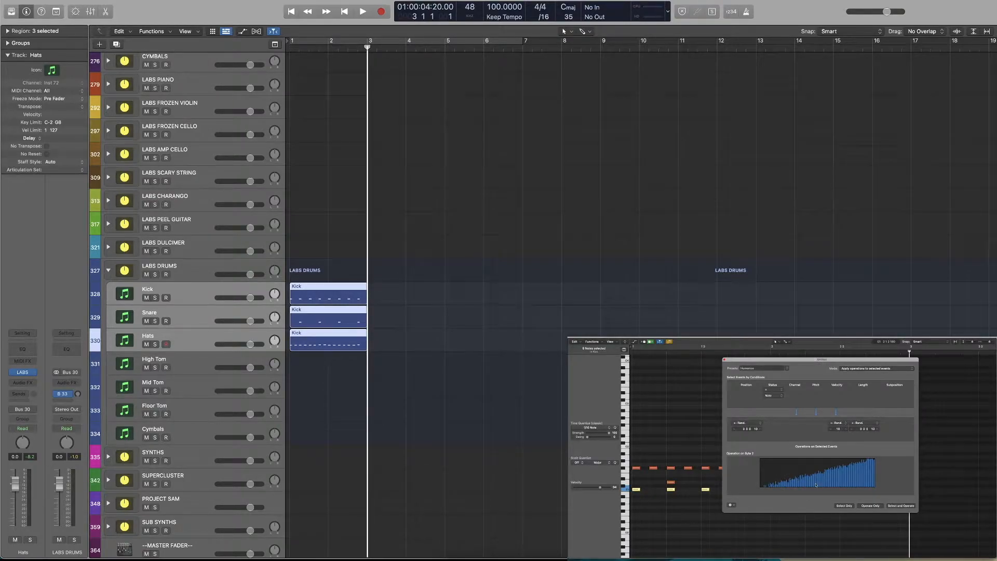
Show the note velocity lane, try lowering the third kick note's velocity and raise it back, then hide the lane
{"action": "left_click", "coordinate": [683, 501]}
{"action": "left_click", "coordinate": [634, 342]}
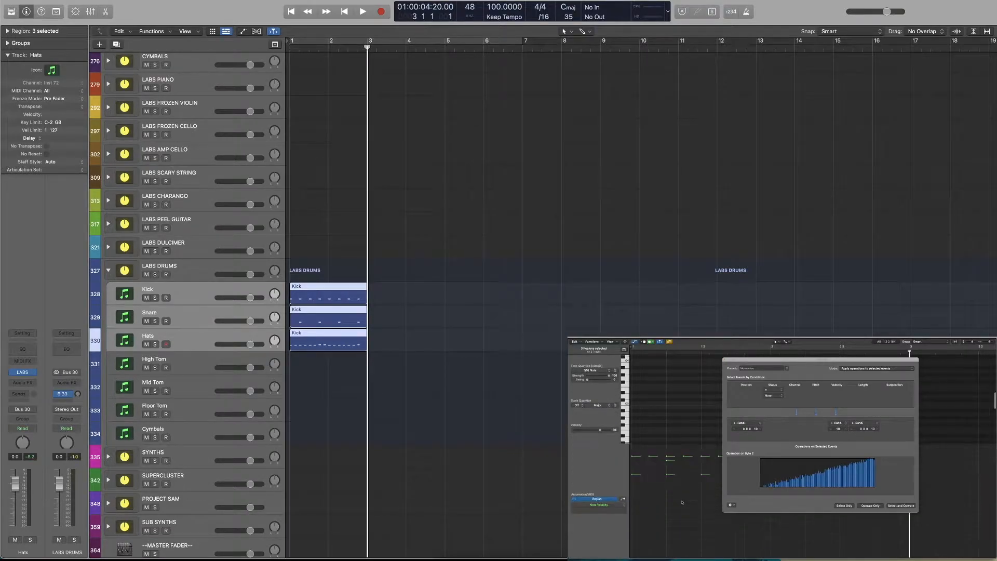
{"action": "left_click_drag", "start_coordinate": [813, 360], "coordinate": [875, 340]}
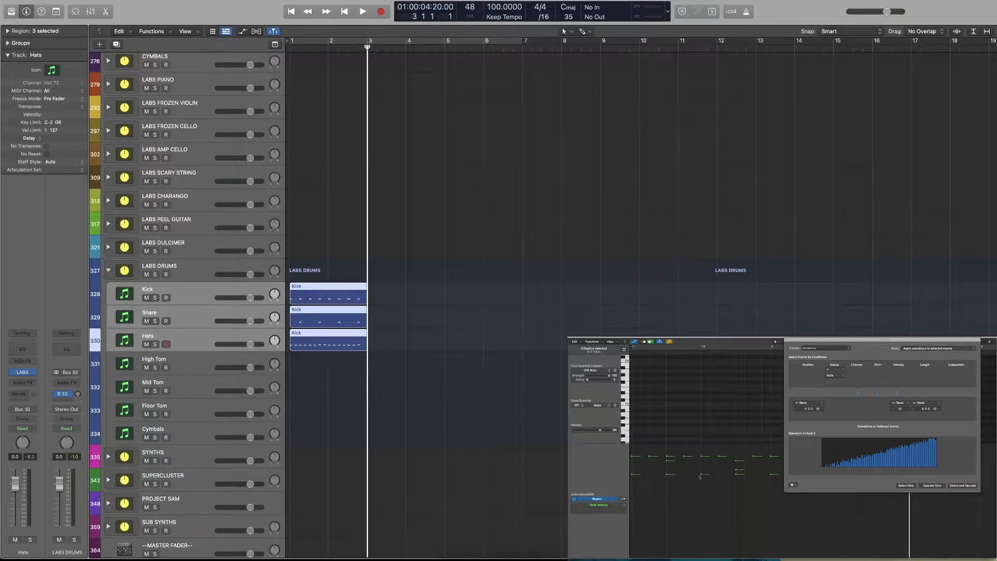
{"action": "left_click_drag", "start_coordinate": [702, 475], "coordinate": [702, 536]}
{"action": "left_click_drag", "start_coordinate": [701, 538], "coordinate": [701, 474]}
{"action": "key", "text": "a"}
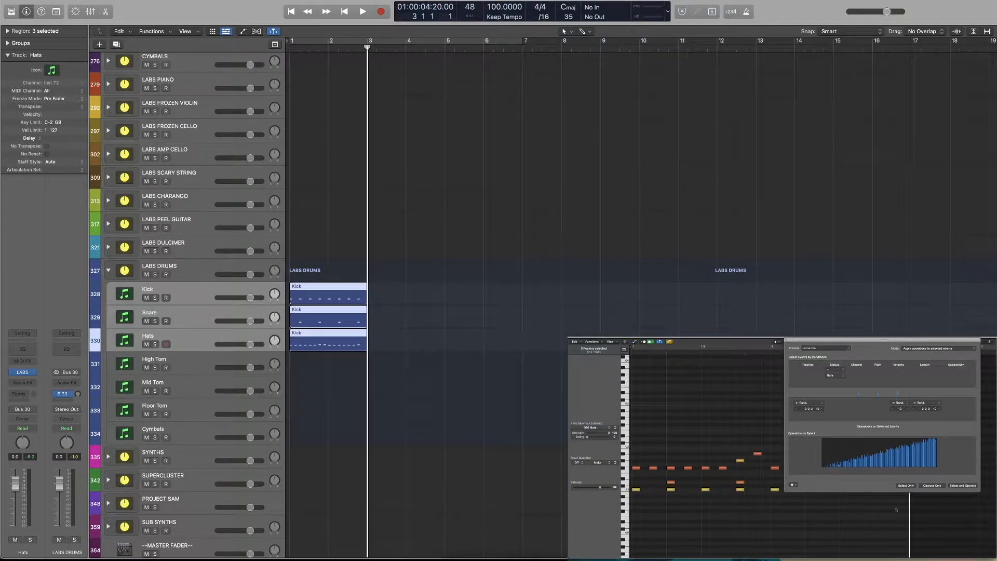
Try humanizing all kick notes, inspect the Kick region's note velocities, and undo the humanizing
{"action": "left_click_drag", "start_coordinate": [942, 518], "coordinate": [638, 487]}
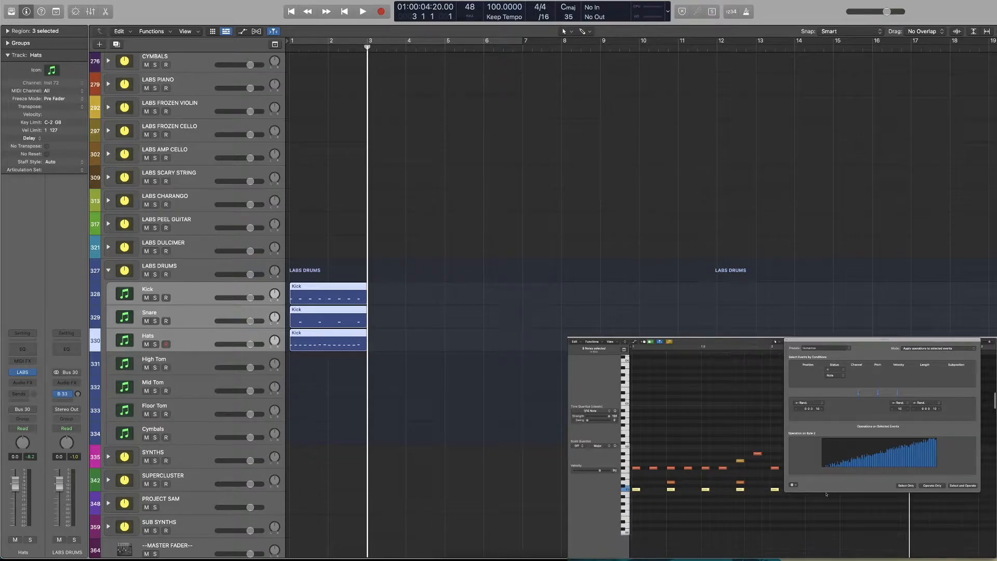
{"action": "key", "text": "a"}
{"action": "left_click_drag", "start_coordinate": [860, 339], "coordinate": [840, 520]}
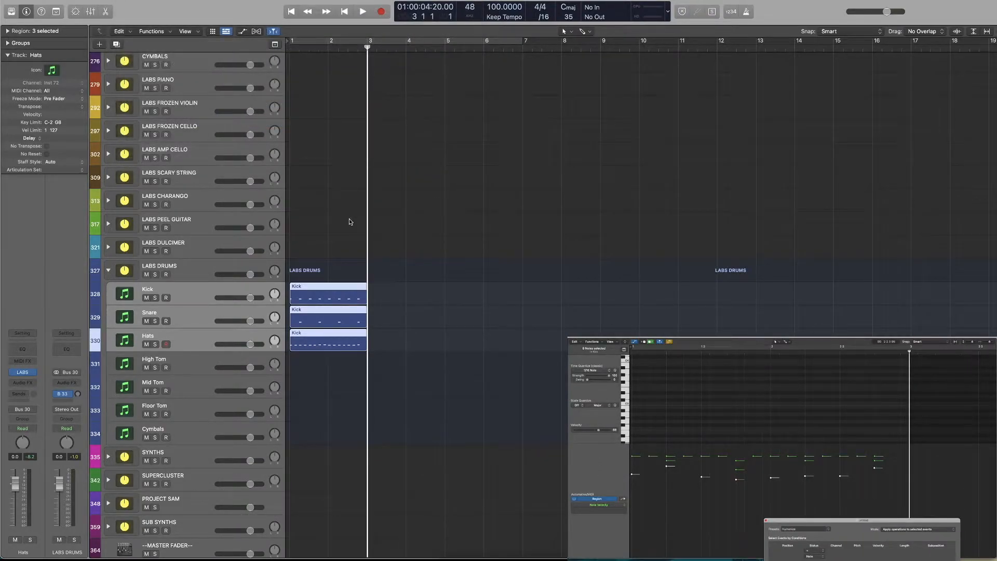
{"action": "left_click", "coordinate": [333, 289]}
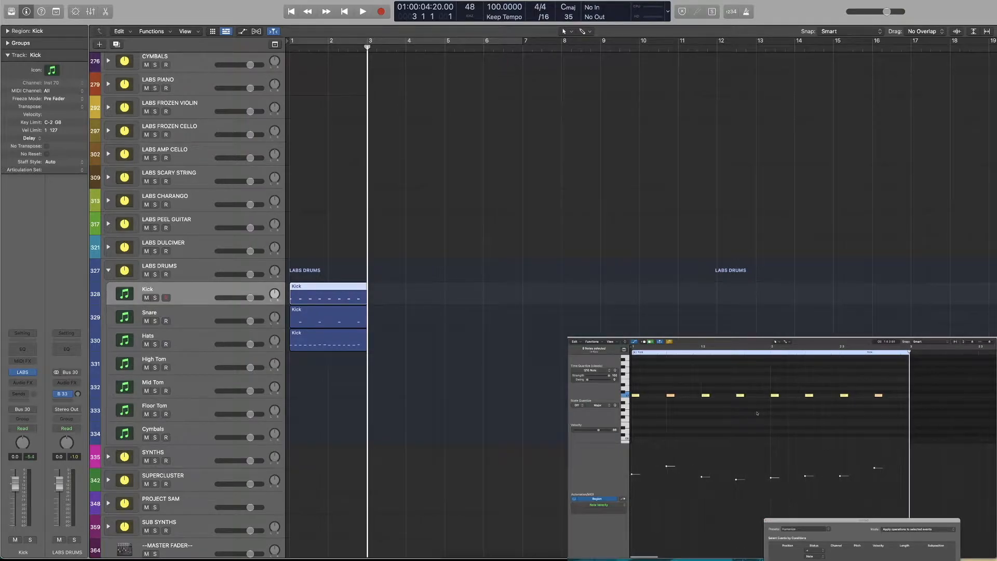
{"action": "key", "text": "super+z"}
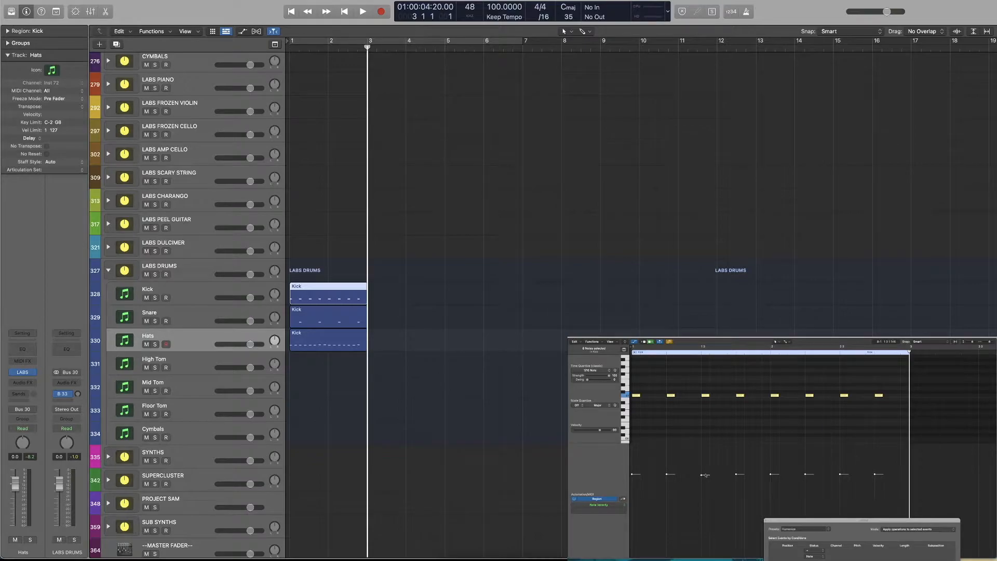
Try applying Humanize to the kick notes several times, examine their timing and velocities up close, and return the playhead to the start
{"action": "left_click_drag", "start_coordinate": [887, 387], "coordinate": [637, 411]}
{"action": "left_click_drag", "start_coordinate": [845, 521], "coordinate": [849, 403]}
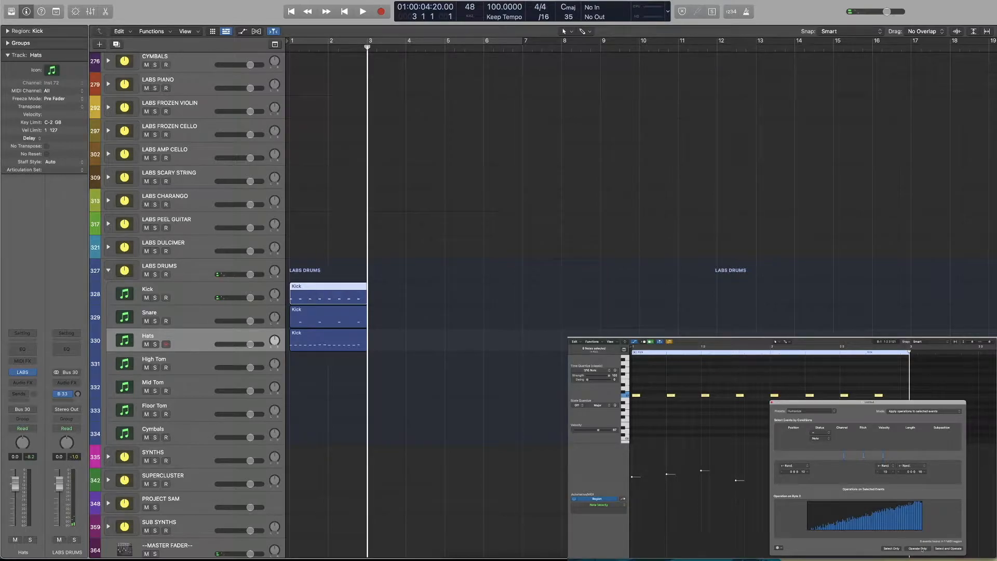
{"action": "left_click_drag", "start_coordinate": [839, 404], "coordinate": [455, 117]}
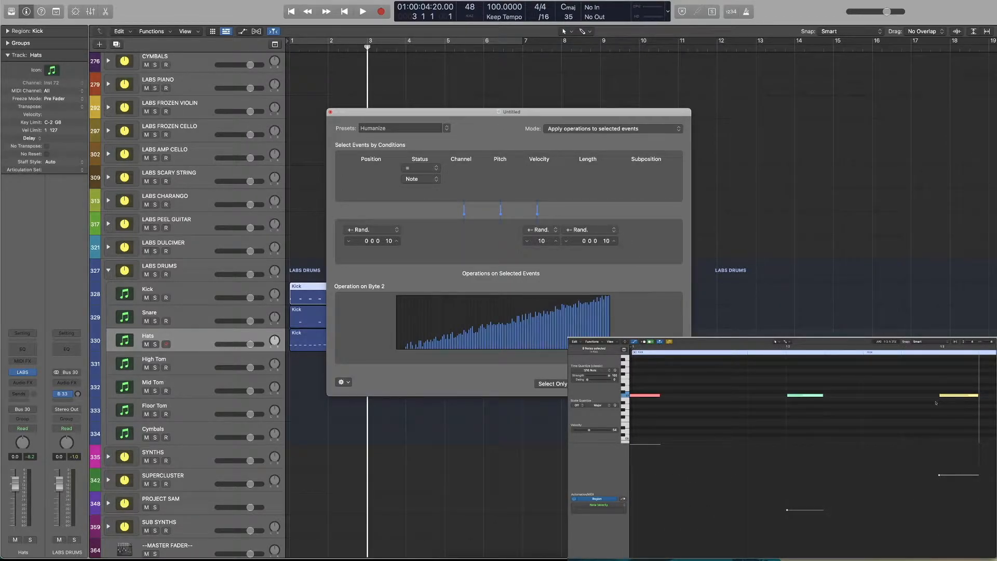
{"action": "scroll", "coordinate": [930, 403], "scroll_direction": "down", "scroll_amount": 10}
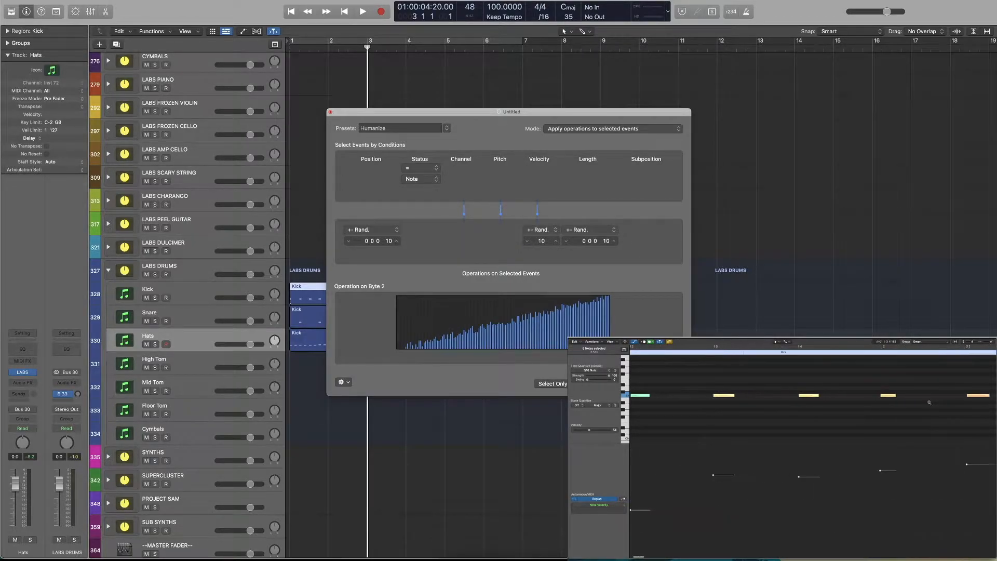
{"action": "scroll", "coordinate": [881, 407], "scroll_direction": "right", "scroll_amount": 1}
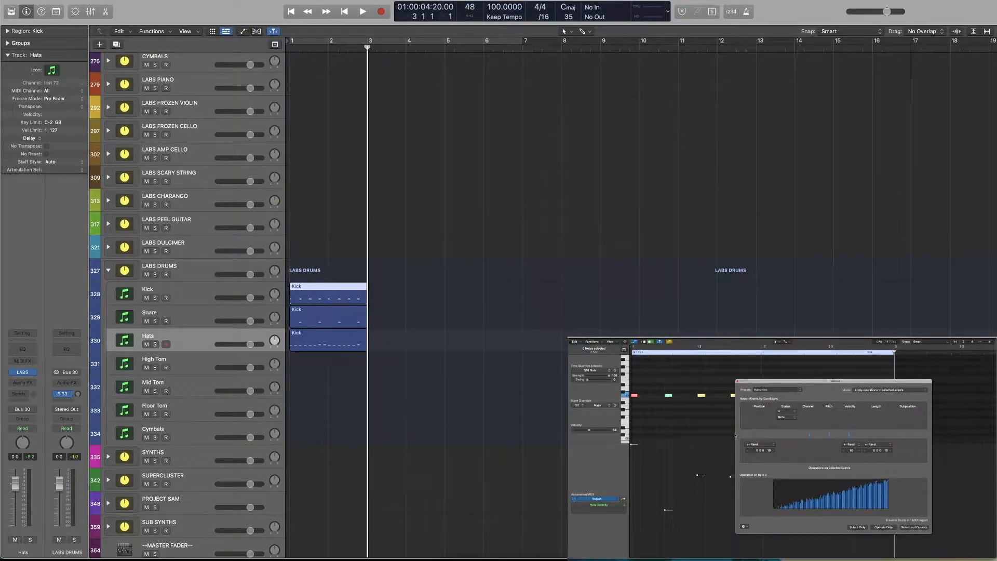
{"action": "key", "text": "space"}
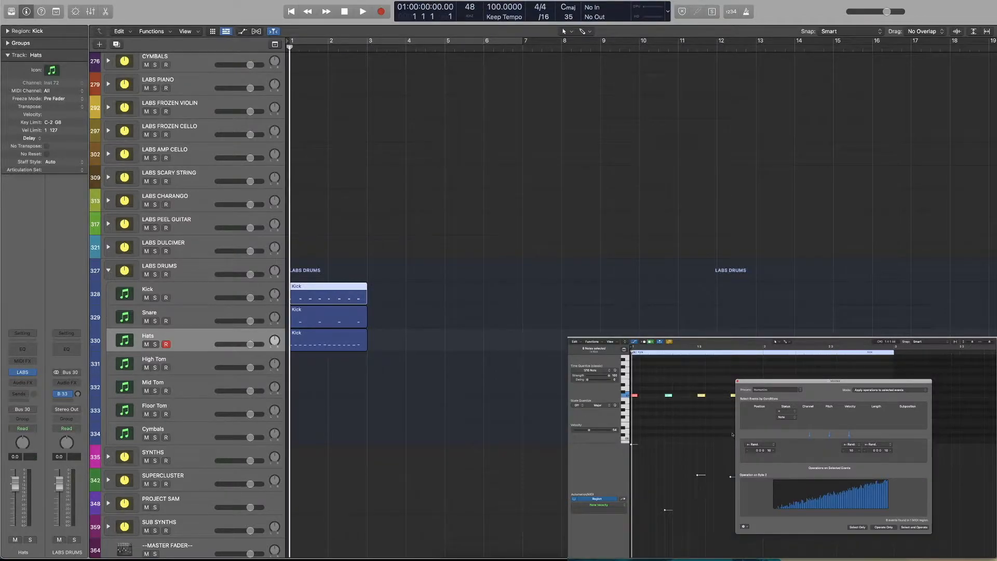
Undo the repeated humanizing of the kick notes, keeping the three regions trimmed at bar 3
{"action": "key", "text": "super+z"}
{"action": "key", "text": "super+z"}
{"action": "key", "text": "super+z"}
{"action": "key", "text": "super+z"}
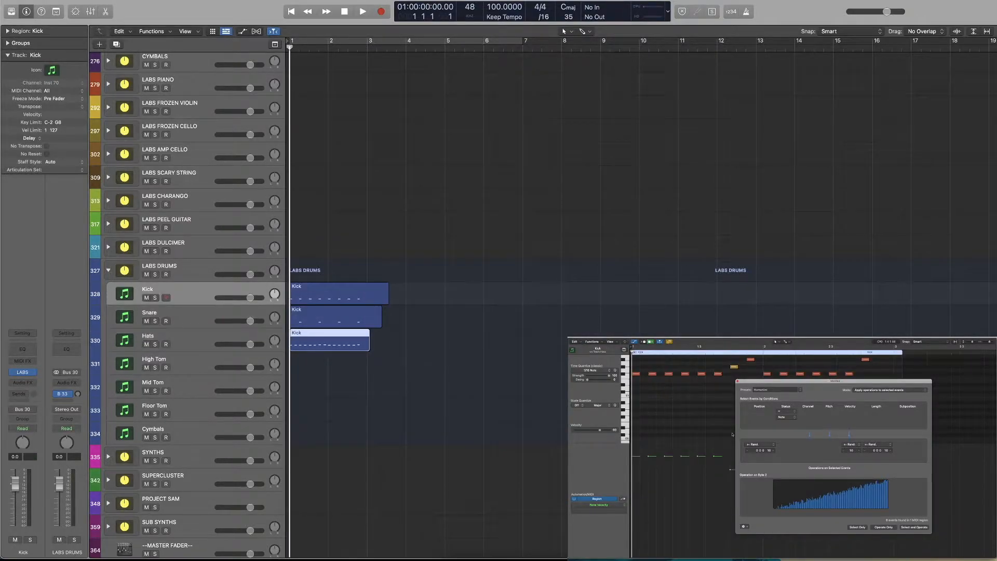
{"action": "key", "text": "super+z"}
{"action": "key", "text": "super+z"}
{"action": "key", "text": "super+z"}
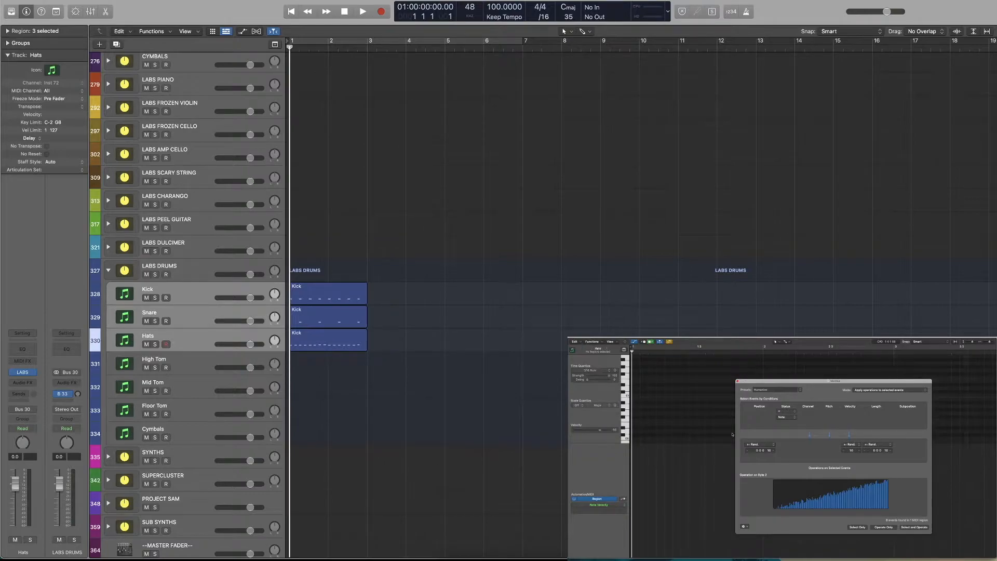
Humanize all notes of the Kick region and play the pattern from the start
{"action": "left_click", "coordinate": [332, 294]}
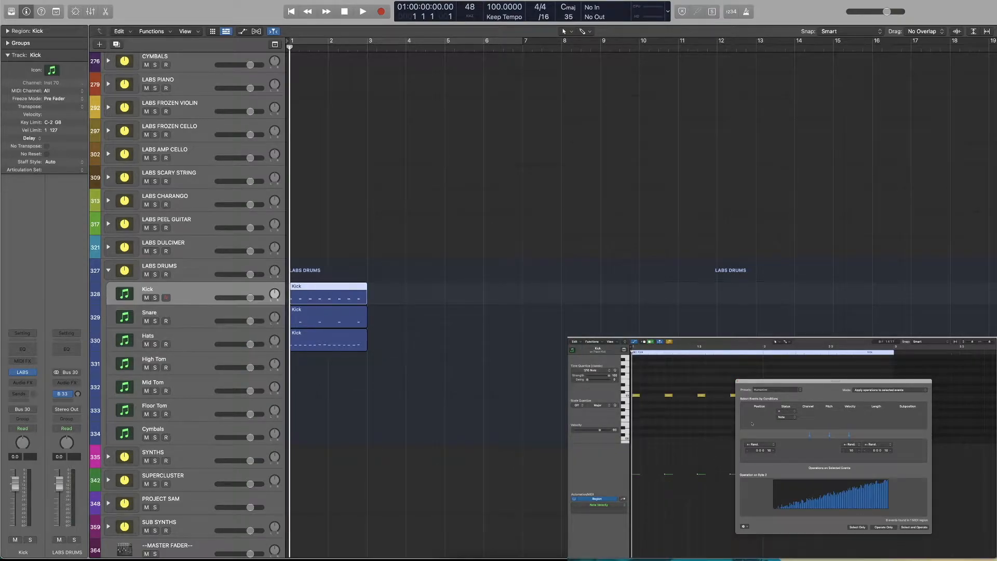
{"action": "left_click_drag", "start_coordinate": [763, 382], "coordinate": [814, 367]}
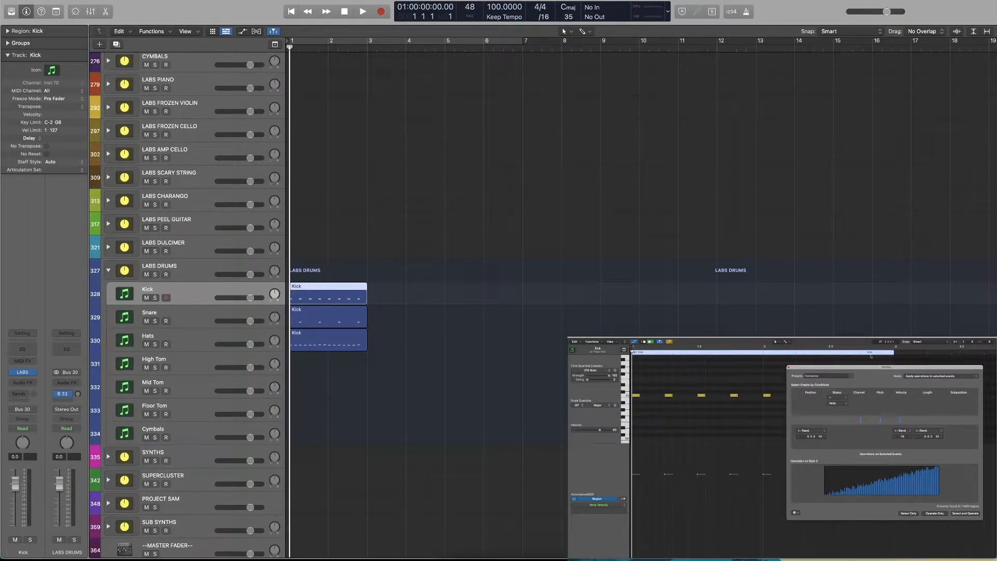
{"action": "key", "text": "super+a"}
{"action": "left_click", "coordinate": [929, 513]}
{"action": "left_click", "coordinate": [669, 451]}
{"action": "key", "text": "space"}
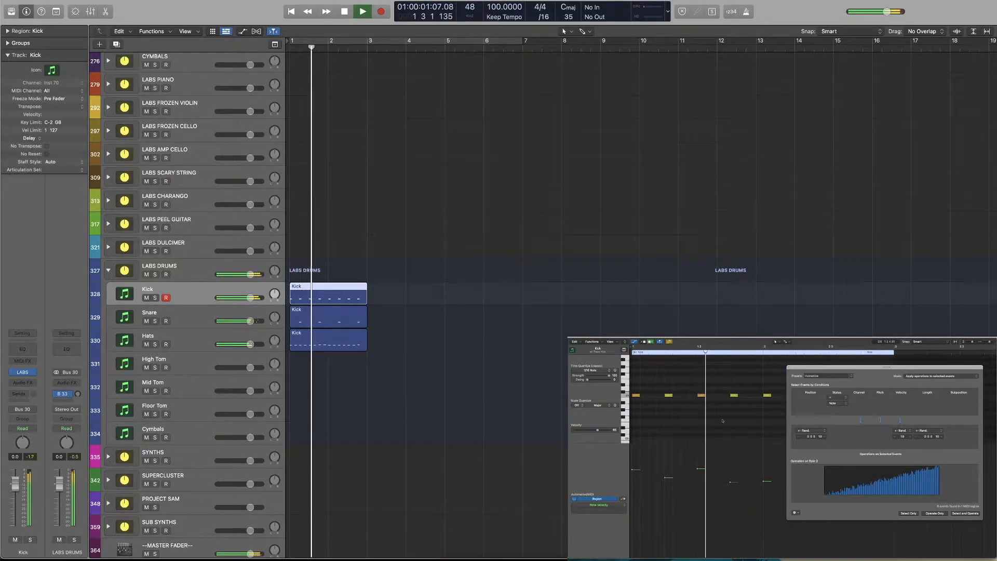
{"action": "left_click_drag", "start_coordinate": [815, 367], "coordinate": [808, 500]}
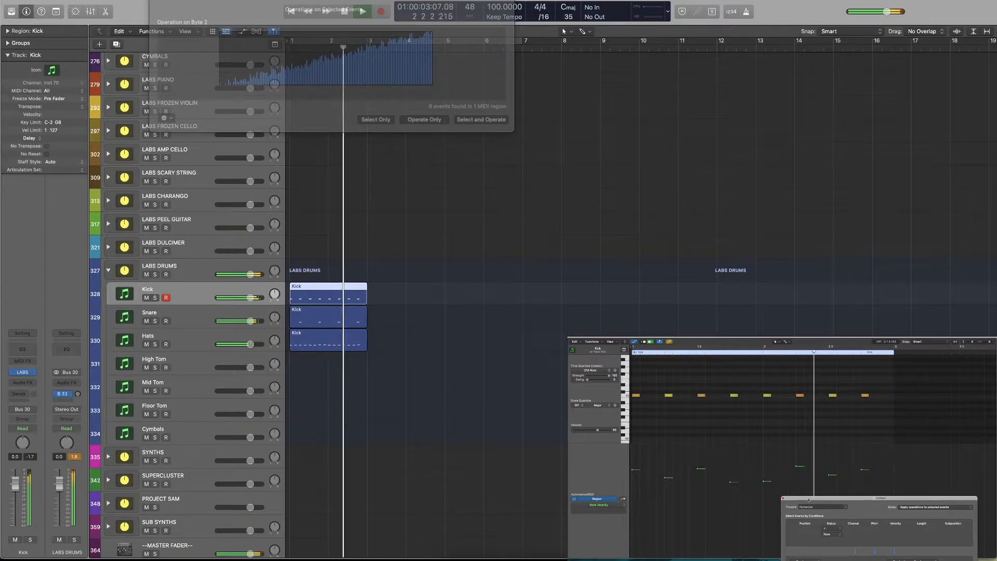
{"action": "key", "text": "space"}
Listen to the pattern with the humanized kick again and return the playhead to the start
{"action": "mouse_move", "coordinate": [769, 386]}
{"action": "left_mouse_down"}
{"action": "mouse_move", "coordinate": [800, 408]}
{"action": "mouse_move", "coordinate": [768, 407]}
{"action": "mouse_move", "coordinate": [803, 406]}
{"action": "mouse_move", "coordinate": [755, 403]}
{"action": "mouse_move", "coordinate": [804, 400]}
{"action": "mouse_move", "coordinate": [756, 399]}
{"action": "mouse_move", "coordinate": [768, 385]}
{"action": "left_mouse_up"}
{"action": "scroll", "coordinate": [767, 394], "scroll_direction": "up", "scroll_amount": 1}
{"action": "left_click", "coordinate": [758, 392]}
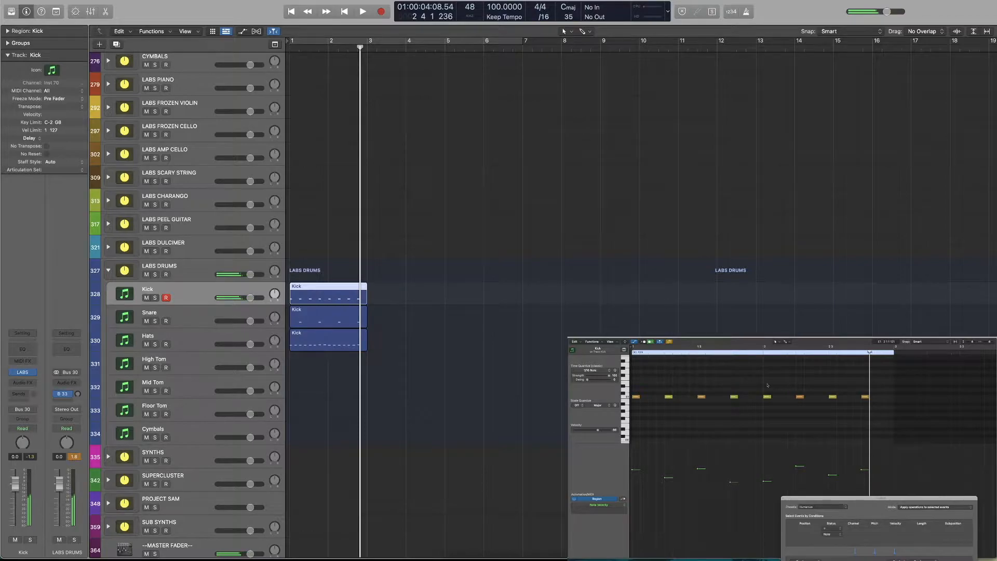
{"action": "left_click", "coordinate": [752, 353]}
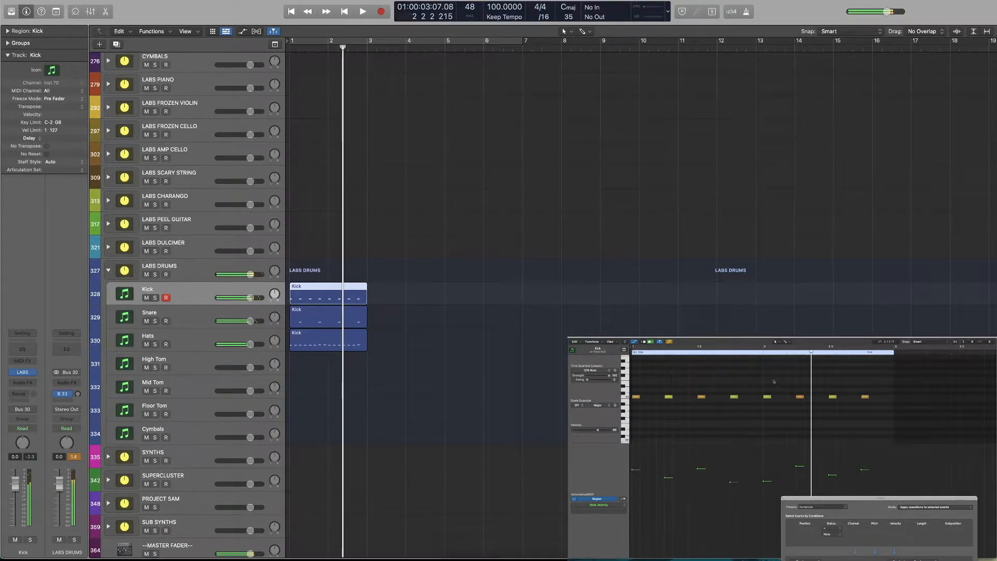
{"action": "key", "text": "Return"}
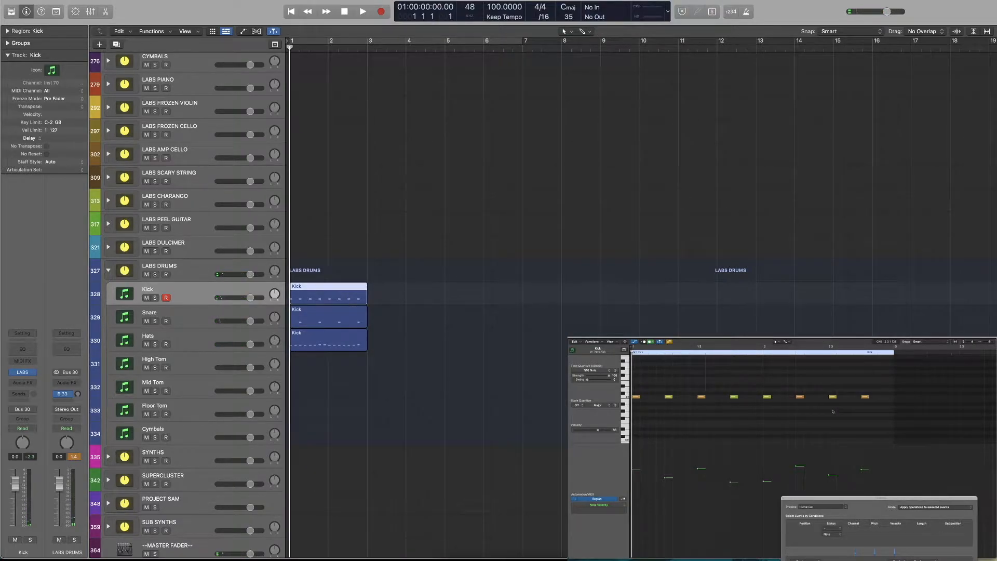
Delete the kick notes on beats 2 and 4 of both bars and play the pattern
{"action": "left_click_drag", "start_coordinate": [676, 410], "coordinate": [666, 385]}
{"action": "key", "text": "Delete"}
{"action": "left_click_drag", "start_coordinate": [742, 387], "coordinate": [730, 408]}
{"action": "key", "text": "Delete"}
{"action": "left_click_drag", "start_coordinate": [809, 387], "coordinate": [798, 408]}
{"action": "key", "text": "Delete"}
{"action": "left_click_drag", "start_coordinate": [875, 387], "coordinate": [862, 411]}
{"action": "key", "text": "Delete"}
{"action": "key", "text": "space"}
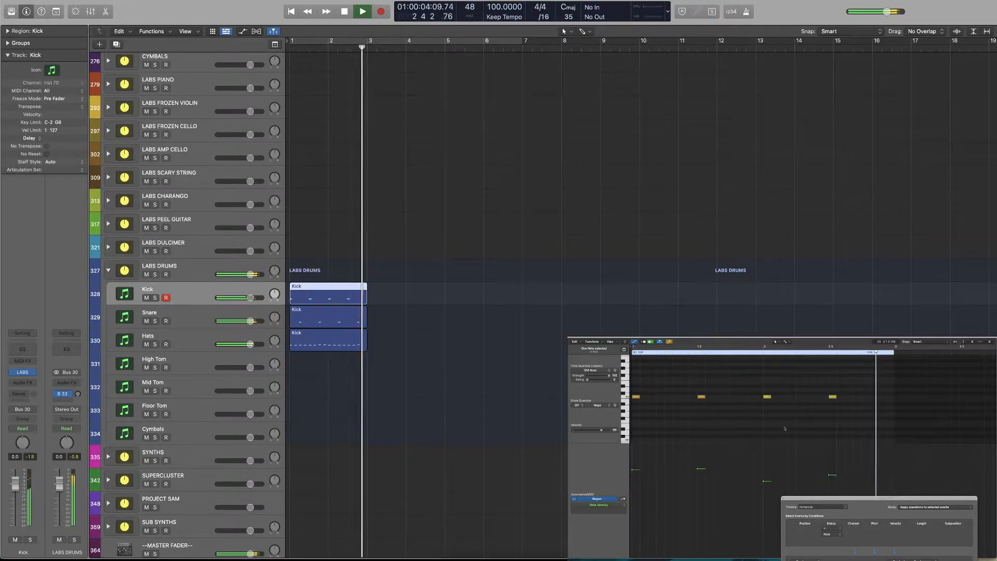
{"action": "key", "text": "space"}
Humanize all four notes of the Snare region and close the transform window
{"action": "left_click_drag", "start_coordinate": [888, 498], "coordinate": [882, 371]}
{"action": "left_click", "coordinate": [777, 370]}
{"action": "key", "text": "Down"}
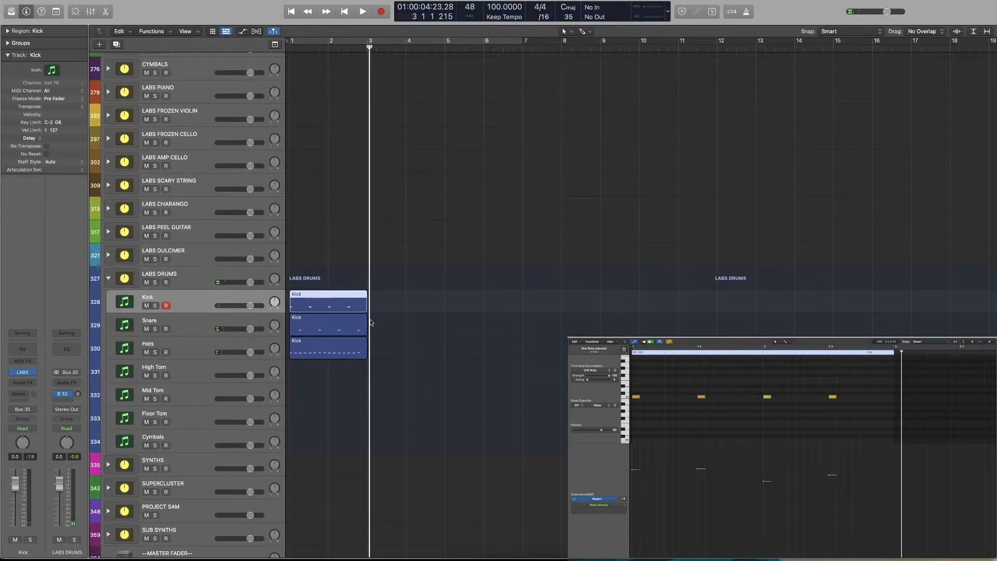
{"action": "left_click_drag", "start_coordinate": [872, 379], "coordinate": [662, 411]}
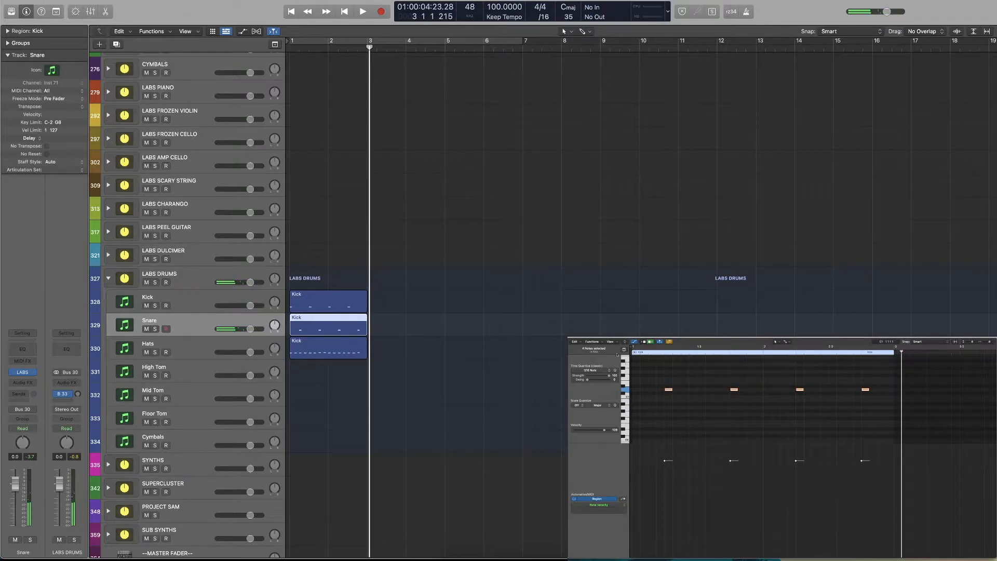
{"action": "left_click", "coordinate": [593, 342]}
{"action": "mouse_move", "coordinate": [645, 394]}
{"action": "left_click", "coordinate": [683, 432]}
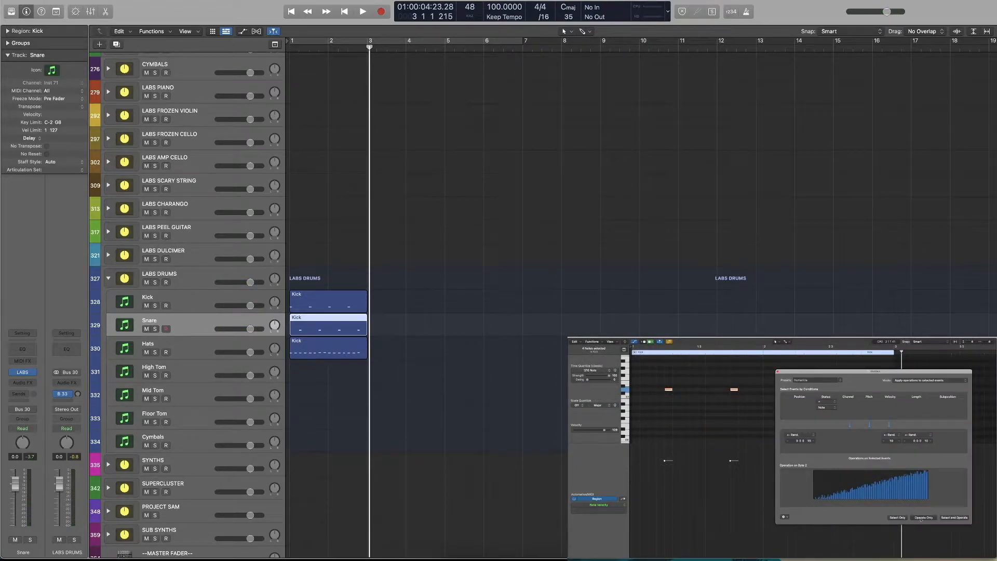
{"action": "left_click", "coordinate": [921, 518]}
{"action": "left_click", "coordinate": [778, 372]}
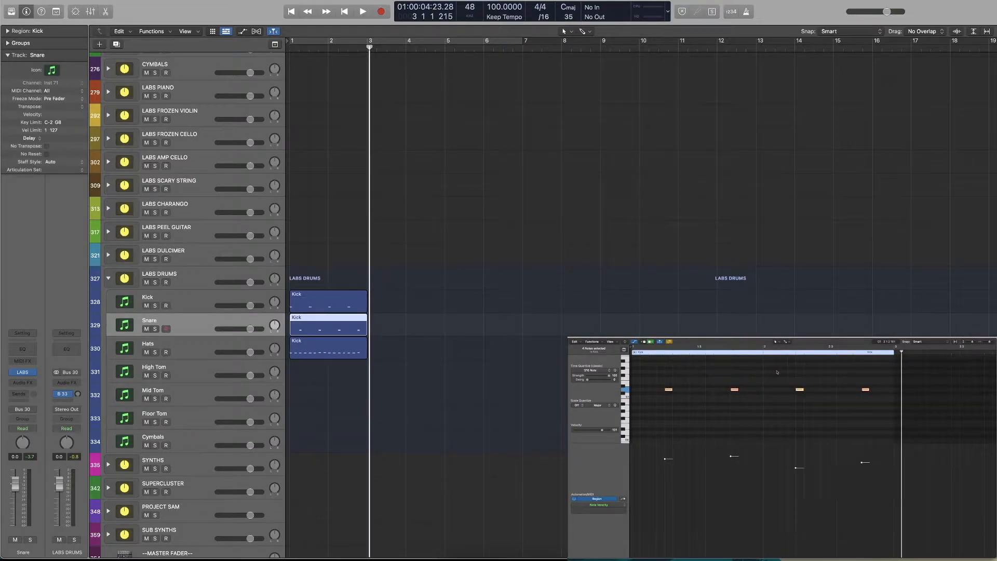
Play the drum pattern with the humanized snare from the start and stop before bar 3
{"action": "key", "text": "Return"}
{"action": "left_click", "coordinate": [737, 412]}
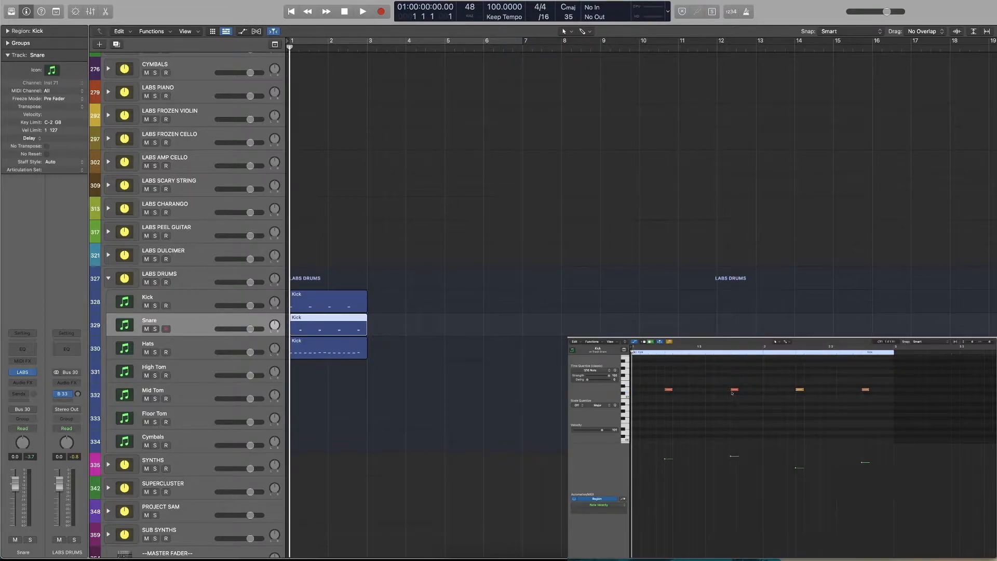
{"action": "key", "text": "space"}
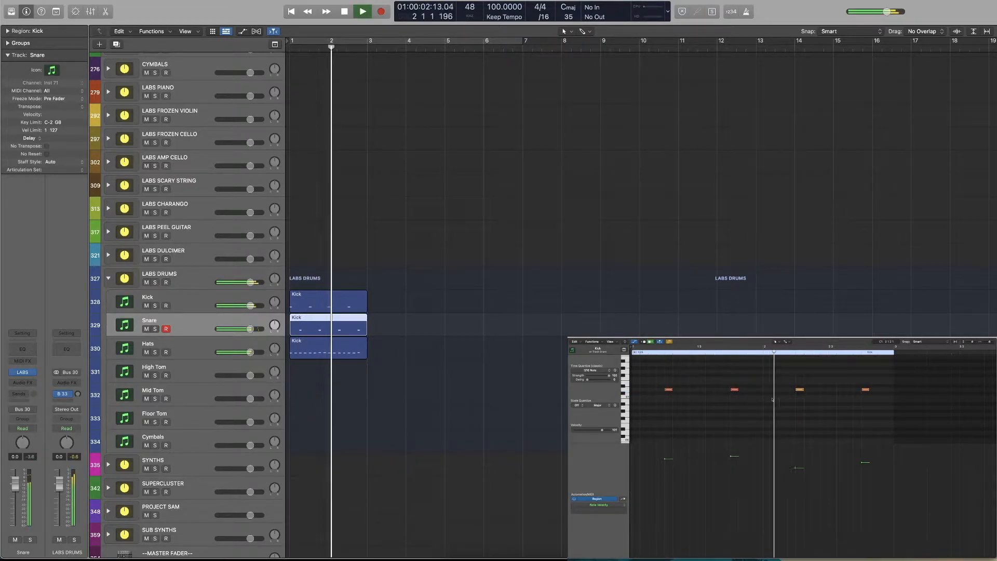
{"action": "key", "text": "space"}
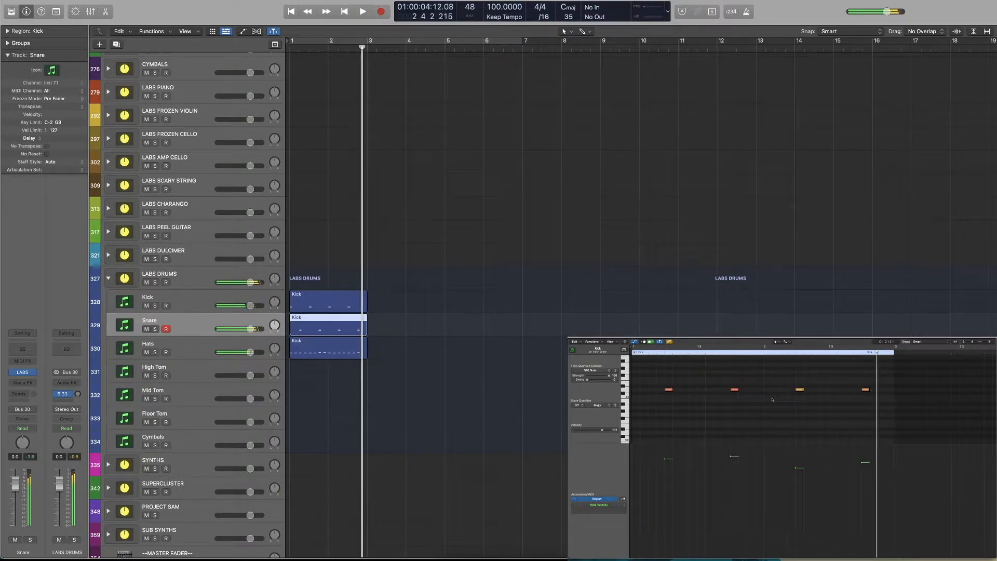
Raise the velocities of the two snare notes in bar 2, pushing the last one higher than the third
{"action": "left_click", "coordinate": [799, 390]}
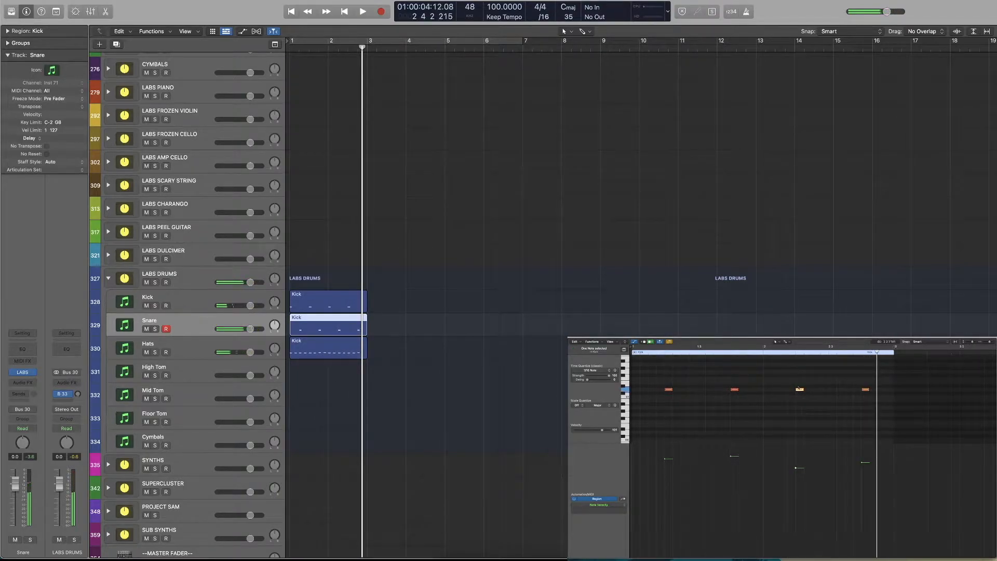
{"action": "left_click", "coordinate": [796, 468]}
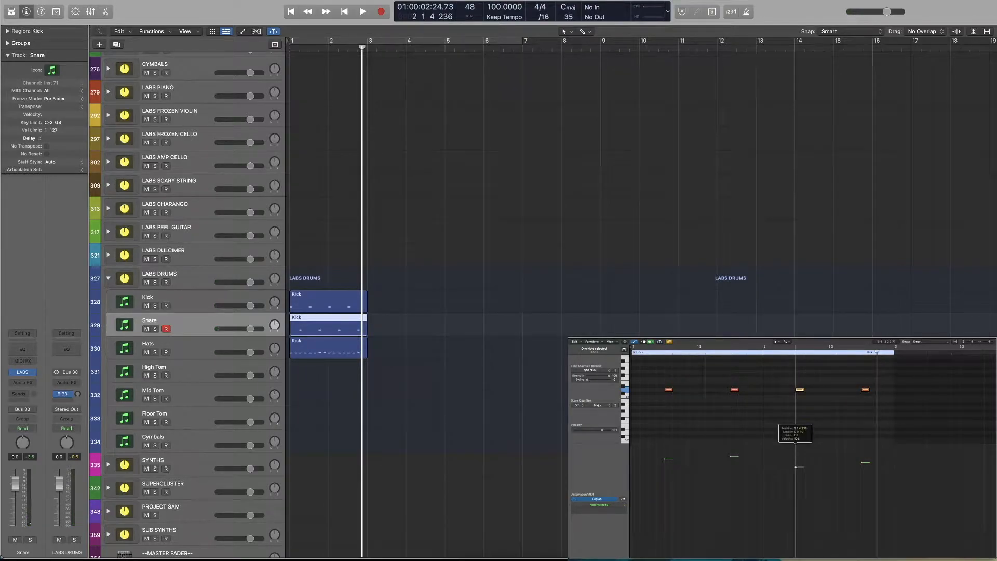
{"action": "key", "text": "space"}
{"action": "key", "text": "space"}
{"action": "left_click", "coordinate": [834, 395]}
{"action": "left_click", "coordinate": [865, 462]}
{"action": "left_click_drag", "start_coordinate": [864, 463], "coordinate": [864, 456]}
{"action": "left_click", "coordinate": [853, 410]}
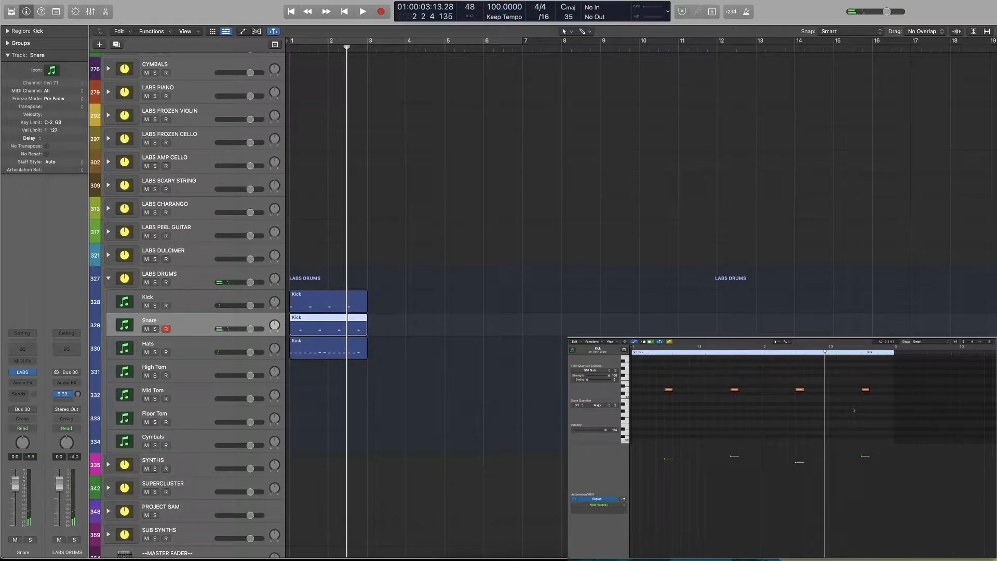
Play the two-bar pattern from the start with the adjusted snare velocities and return the playhead to bar 1
{"action": "key", "text": "Return"}
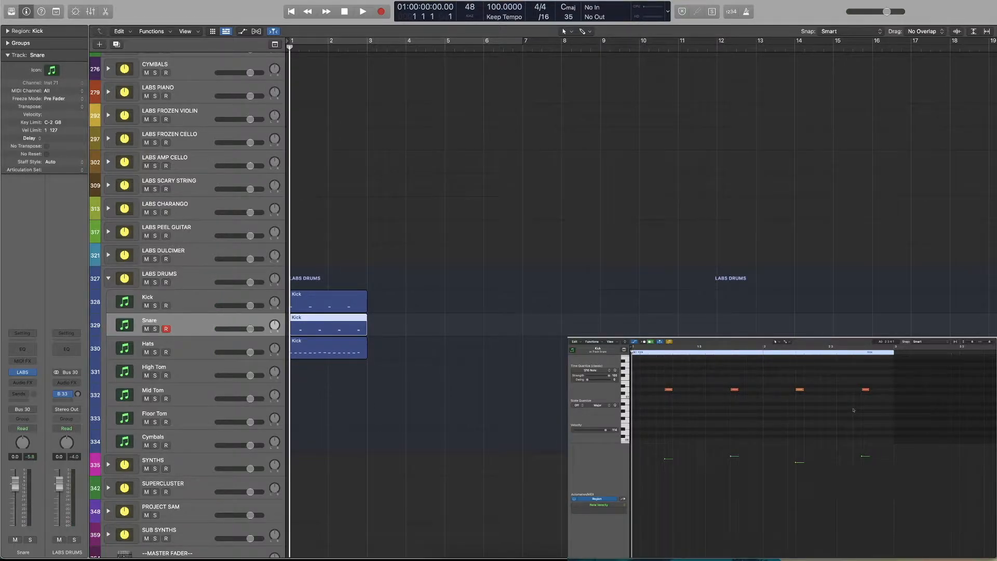
{"action": "scroll", "coordinate": [788, 389], "scroll_direction": "right", "scroll_amount": 1}
{"action": "key", "text": "space"}
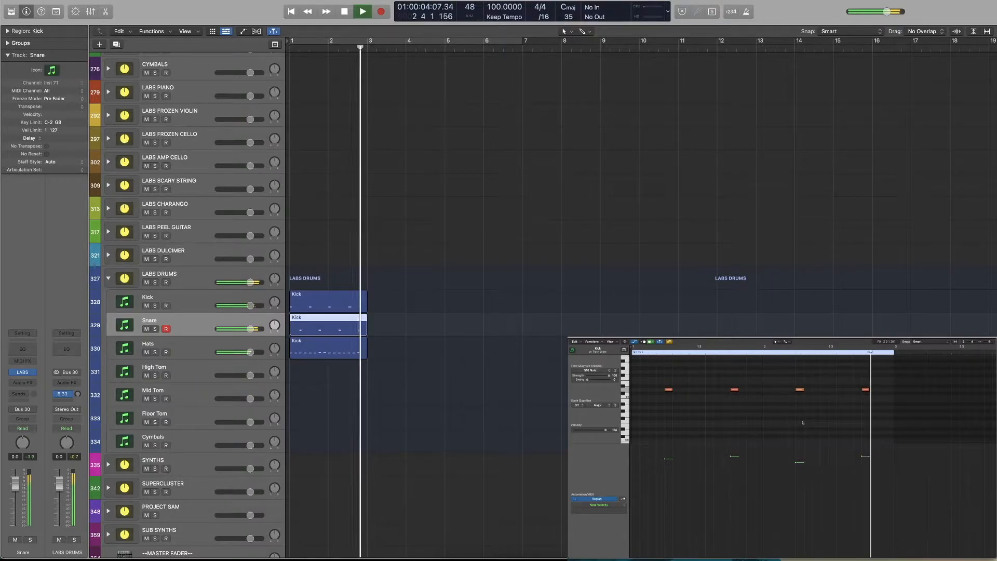
{"action": "key", "text": "space"}
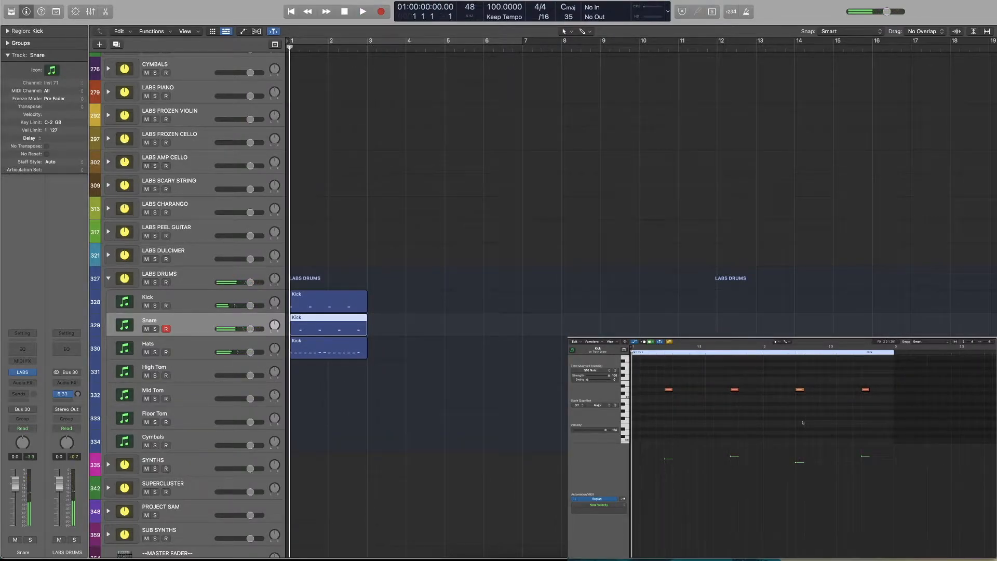
In the Hats region, raise the velocity of the soft beat-4 note in bar 1 close to the level of the other hats
{"action": "left_click", "coordinate": [355, 343]}
{"action": "scroll", "coordinate": [800, 420], "scroll_direction": "up", "scroll_amount": 5}
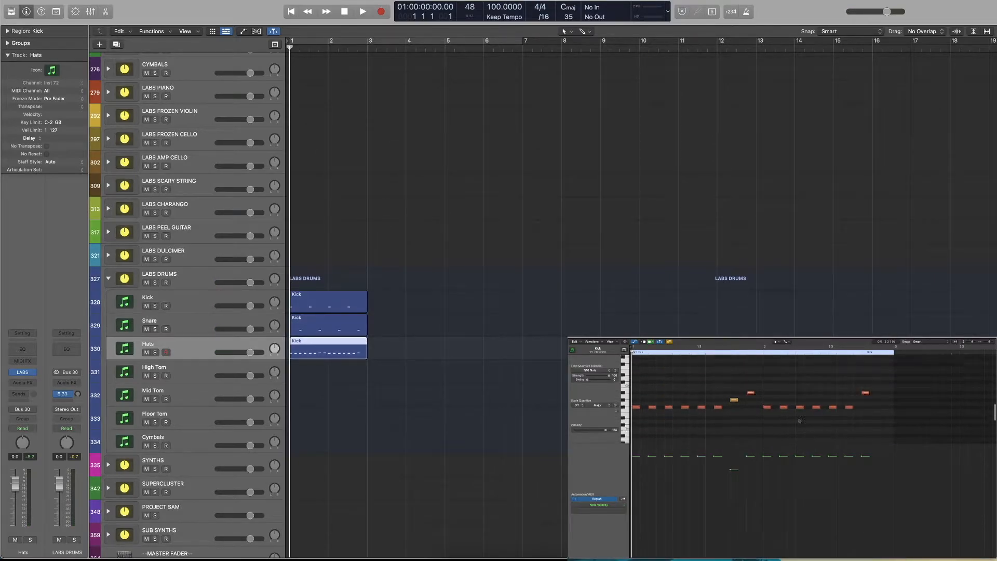
{"action": "scroll", "coordinate": [862, 391], "scroll_direction": "down", "scroll_amount": 2}
{"action": "left_click_drag", "start_coordinate": [877, 380], "coordinate": [667, 425]}
{"action": "left_click", "coordinate": [732, 437]}
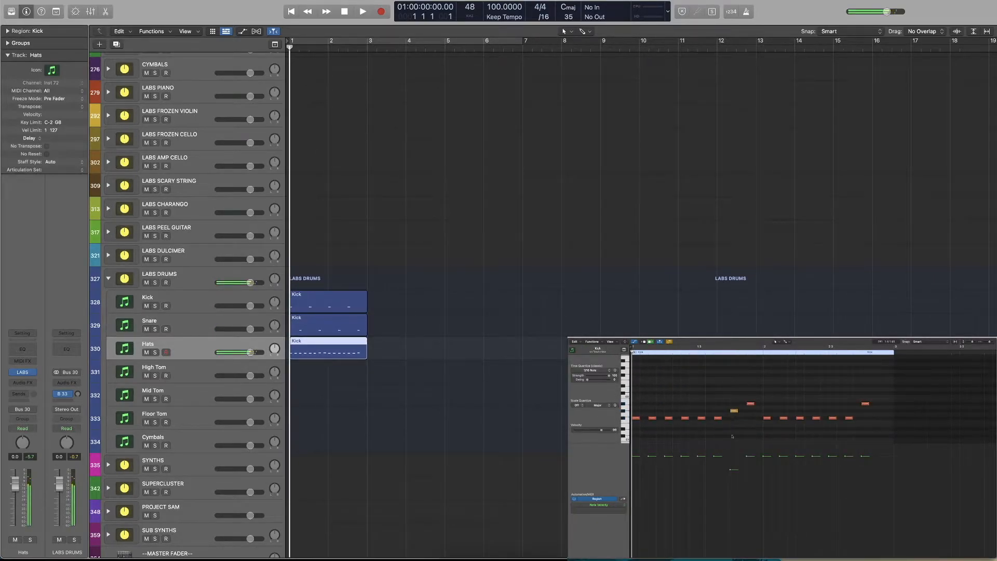
{"action": "left_click_drag", "start_coordinate": [731, 470], "coordinate": [732, 459]}
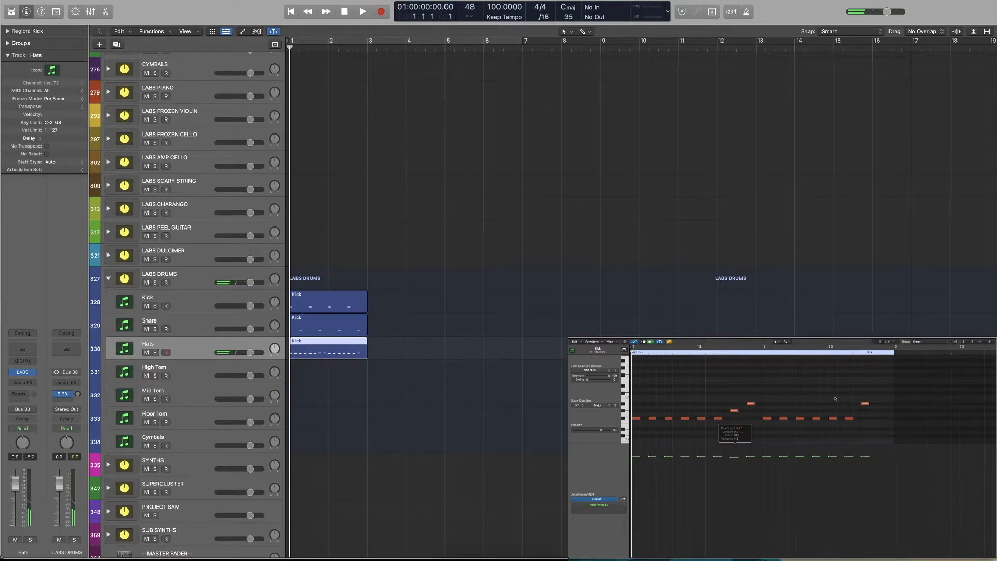
Lower the velocities of all hat notes together and humanize them with the MIDI transform, closing its window and starting playback
{"action": "left_click_drag", "start_coordinate": [878, 387], "coordinate": [680, 494]}
{"action": "left_click", "coordinate": [592, 341]}
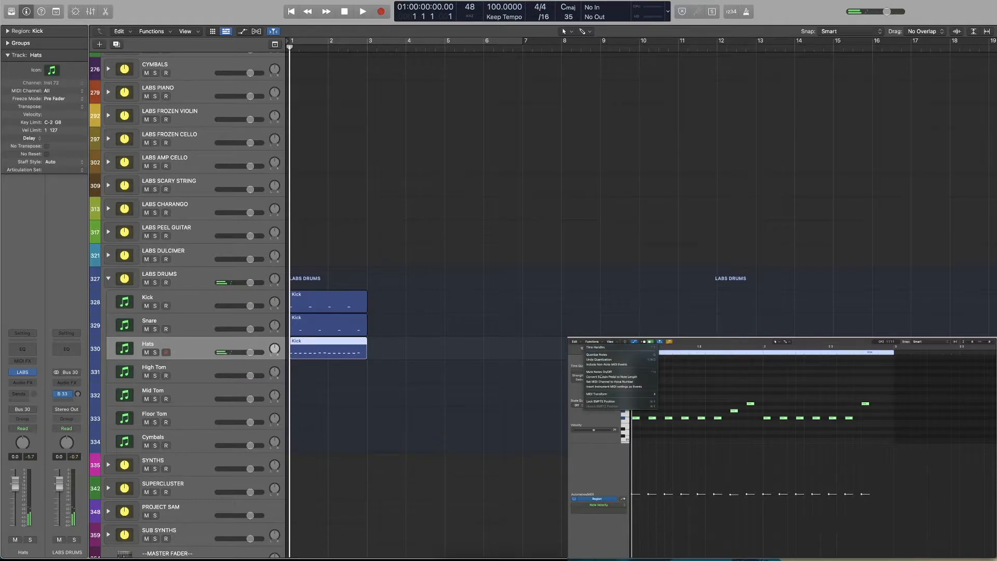
{"action": "mouse_move", "coordinate": [618, 395]}
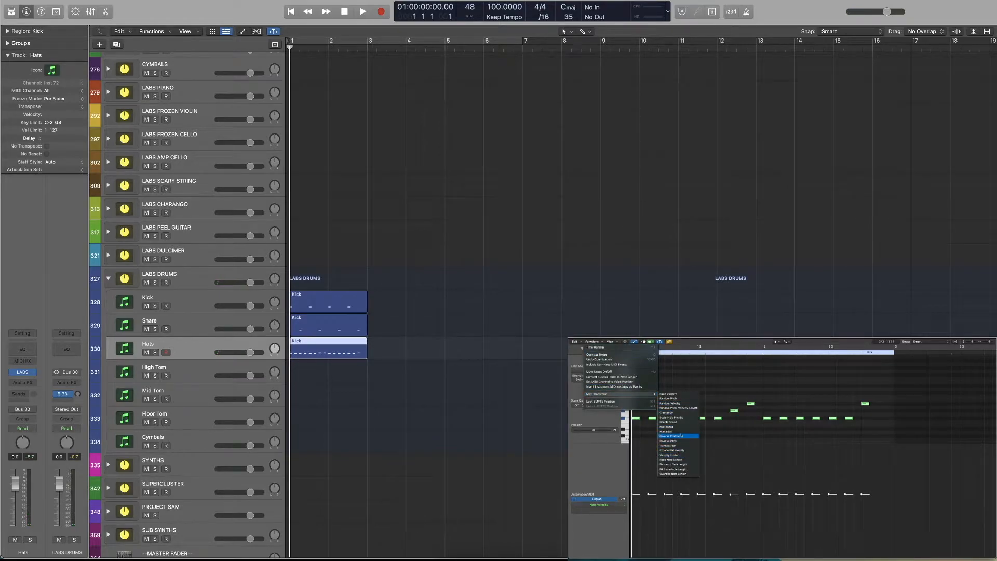
{"action": "left_click", "coordinate": [673, 431]}
{"action": "left_click", "coordinate": [928, 518]}
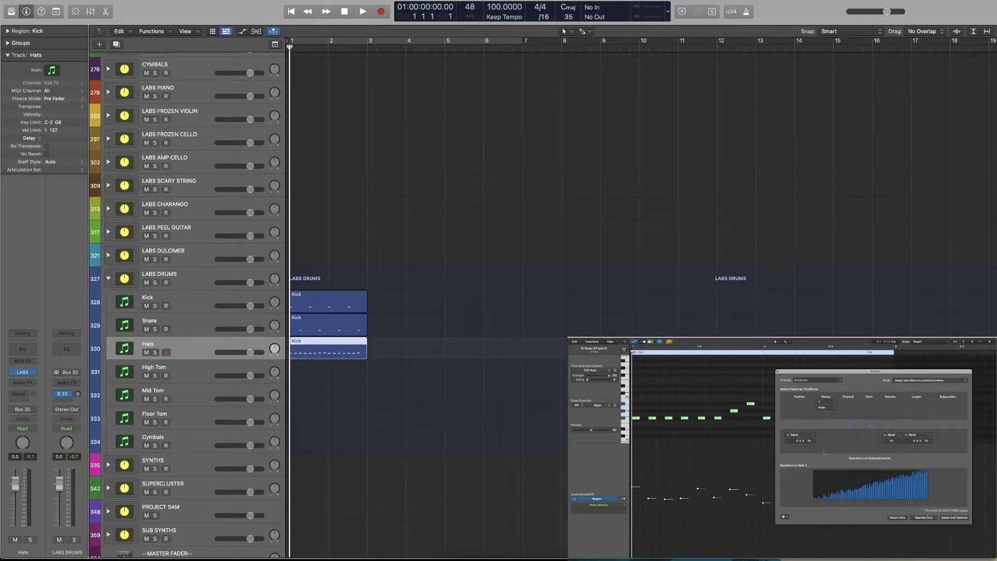
{"action": "key", "text": "space"}
{"action": "left_click", "coordinate": [777, 374]}
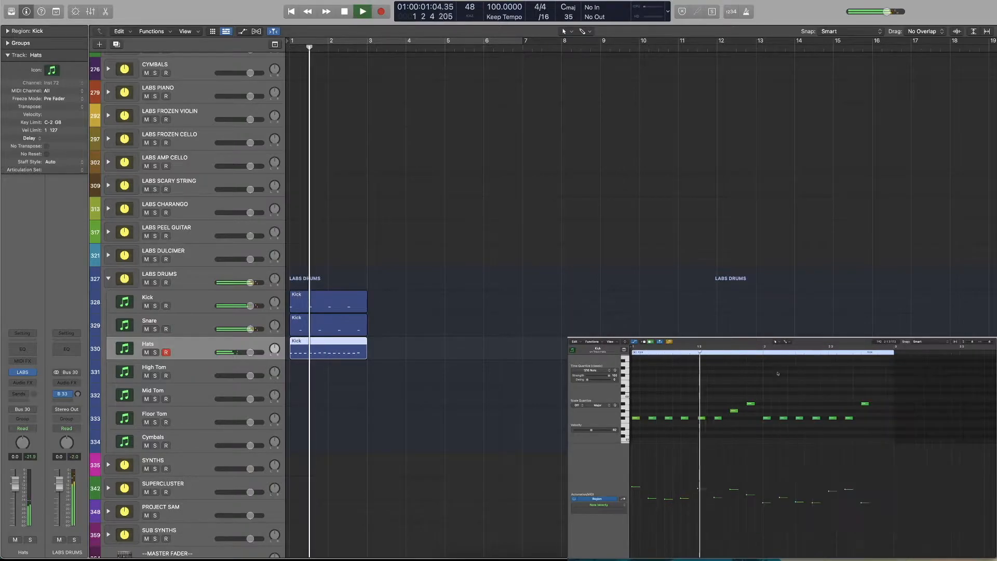
Raise the velocities of all humanized hat notes together while the beat plays, and stop playback before bar 3
{"action": "left_click_drag", "start_coordinate": [874, 388], "coordinate": [633, 424]}
{"action": "left_click_drag", "start_coordinate": [712, 505], "coordinate": [711, 490]}
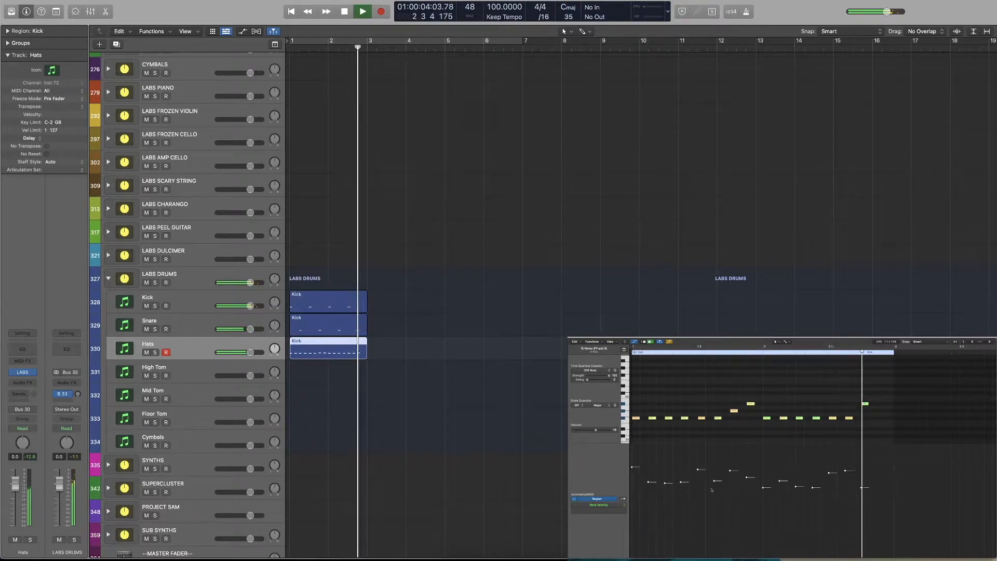
{"action": "key", "text": "space"}
{"action": "left_click", "coordinate": [743, 428]}
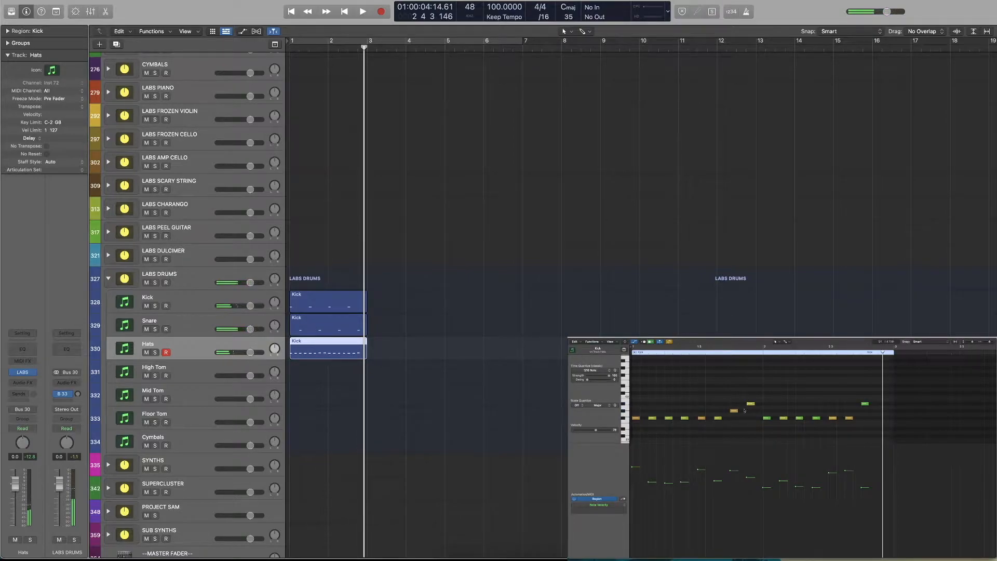
Raise the velocities of the two highest-pitched hat notes and of the hats on the first beat of bars 1 and 2
{"action": "left_click_drag", "start_coordinate": [749, 393], "coordinate": [884, 414]}
{"action": "left_click_drag", "start_coordinate": [863, 487], "coordinate": [861, 461]}
{"action": "left_click", "coordinate": [767, 417]}
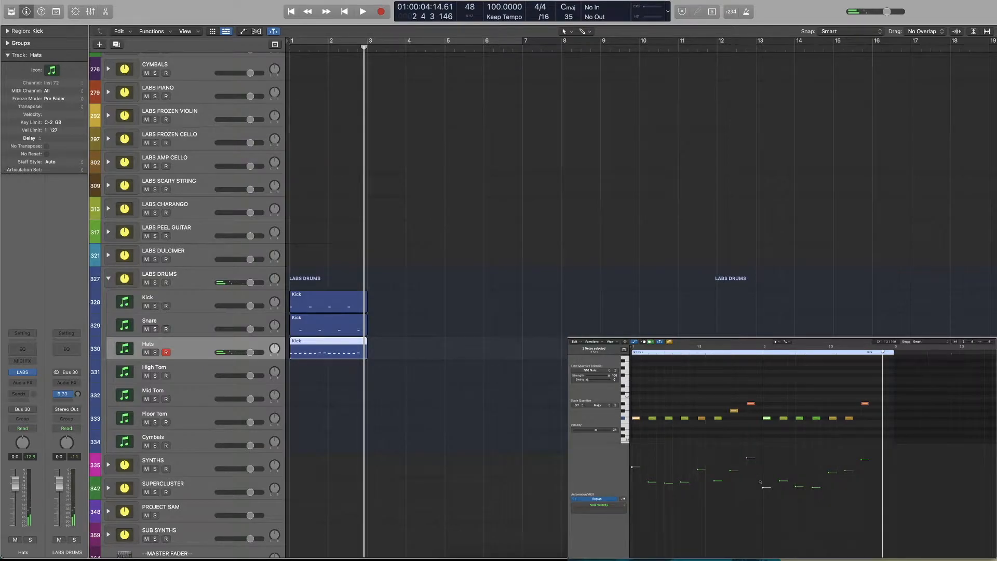
{"action": "left_click_drag", "start_coordinate": [763, 488], "coordinate": [763, 466]}
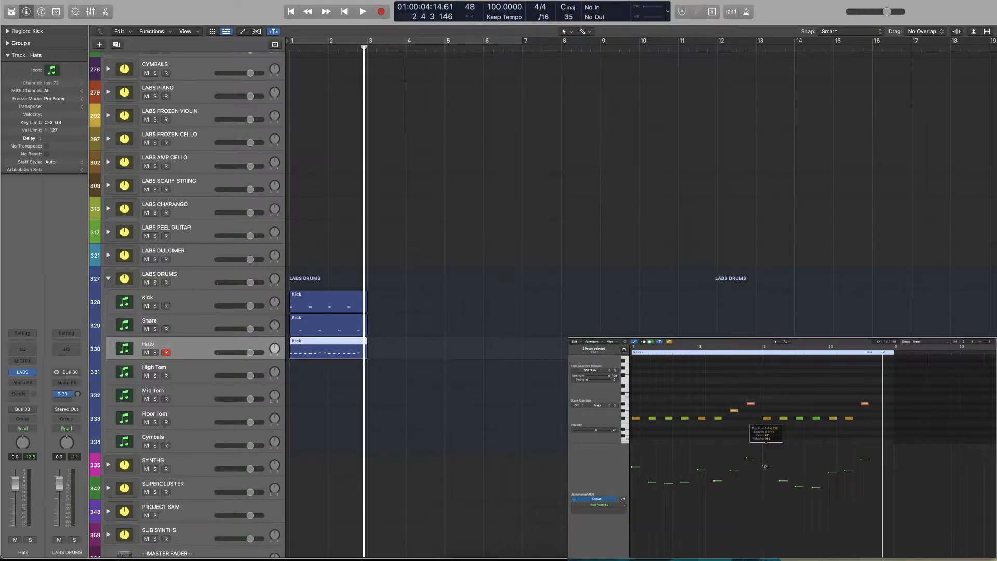
{"action": "left_click_drag", "start_coordinate": [633, 468], "coordinate": [633, 463]}
Play the two-bar beat to check the adjusted hat velocities and return the playhead to the start
{"action": "key", "text": "space"}
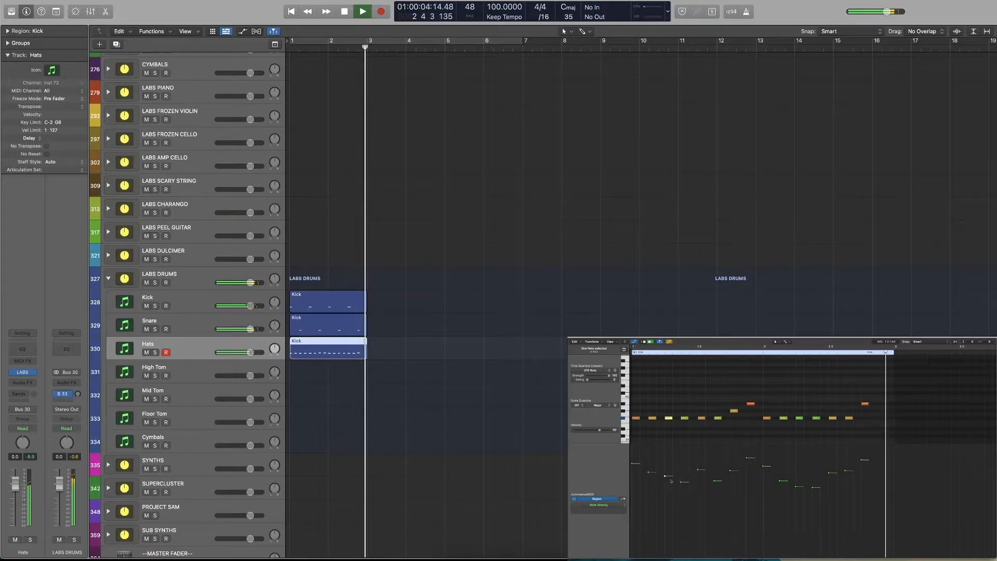
{"action": "key", "text": "space"}
{"action": "left_click", "coordinate": [629, 464]}
{"action": "left_click", "coordinate": [639, 458]}
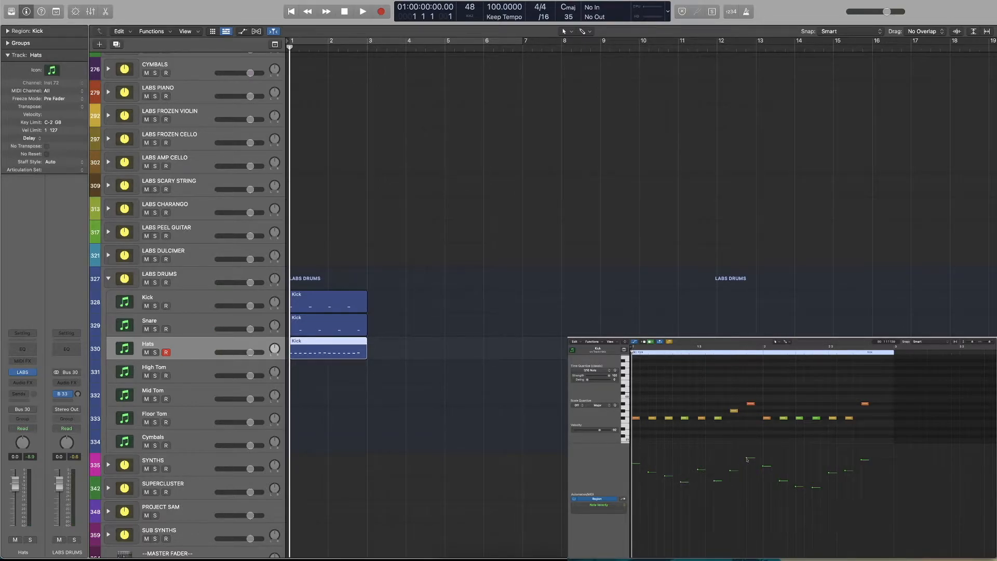
{"action": "scroll", "coordinate": [751, 458], "scroll_direction": "down", "scroll_amount": 1}
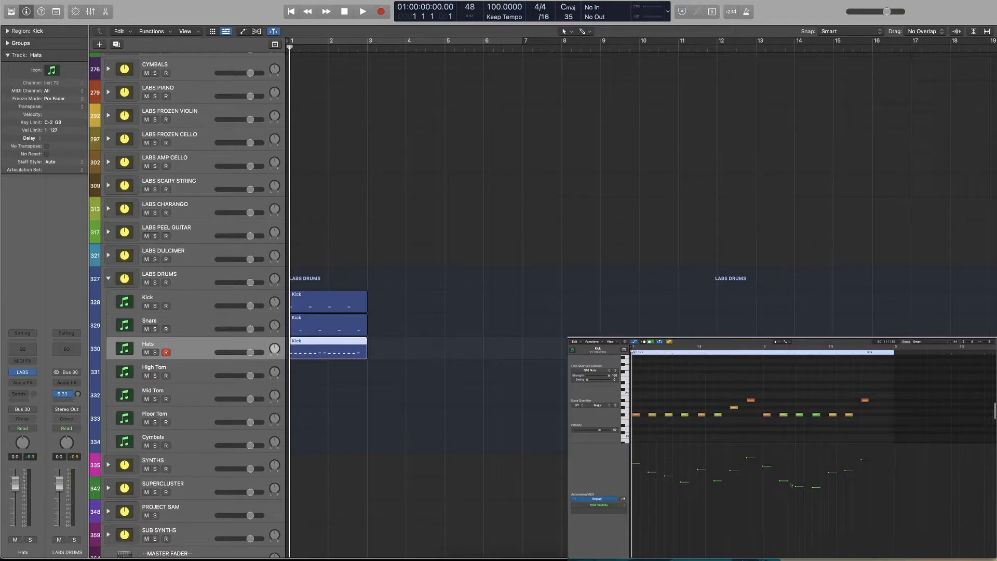
{"action": "key", "text": "space"}
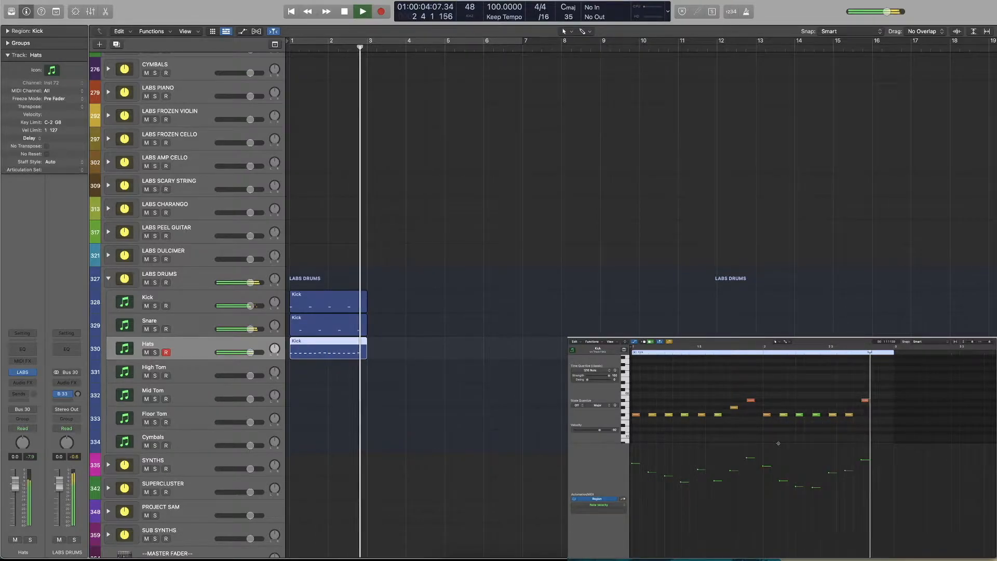
{"action": "key", "text": "space"}
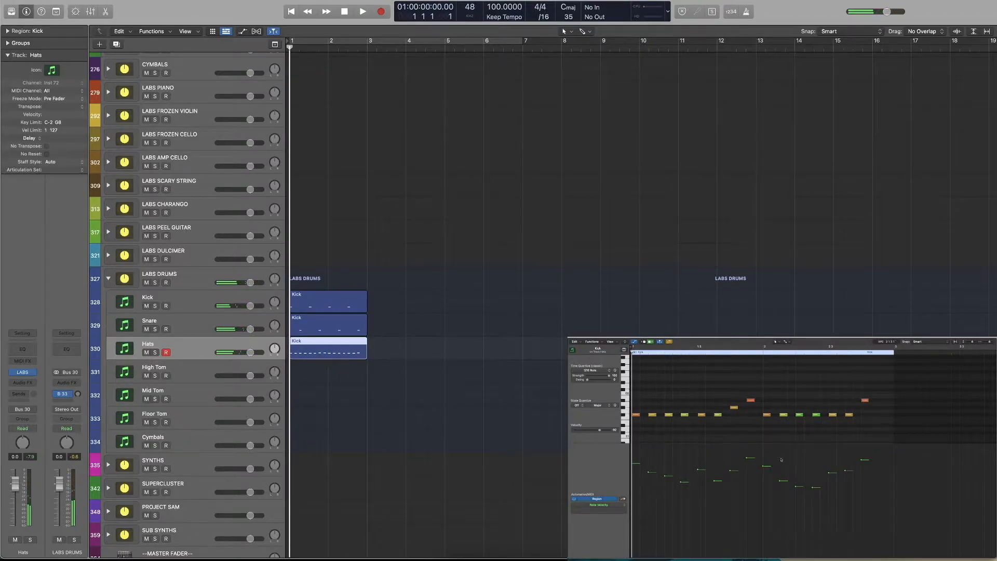
Duplicate the kick, snare and hats regions to bar 3 and raise all note velocities in the copies to 127
{"action": "left_click_drag", "start_coordinate": [411, 373], "coordinate": [404, 303]}
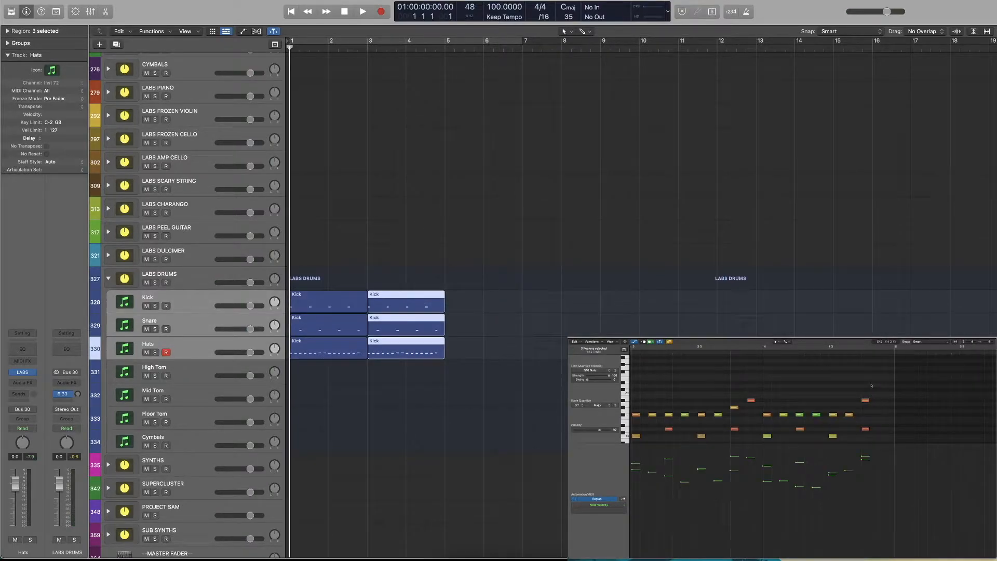
{"action": "left_click_drag", "start_coordinate": [874, 374], "coordinate": [628, 453]}
{"action": "scroll", "coordinate": [728, 416], "scroll_direction": "up", "scroll_amount": 4}
{"action": "left_click_drag", "start_coordinate": [764, 470], "coordinate": [771, 459]}
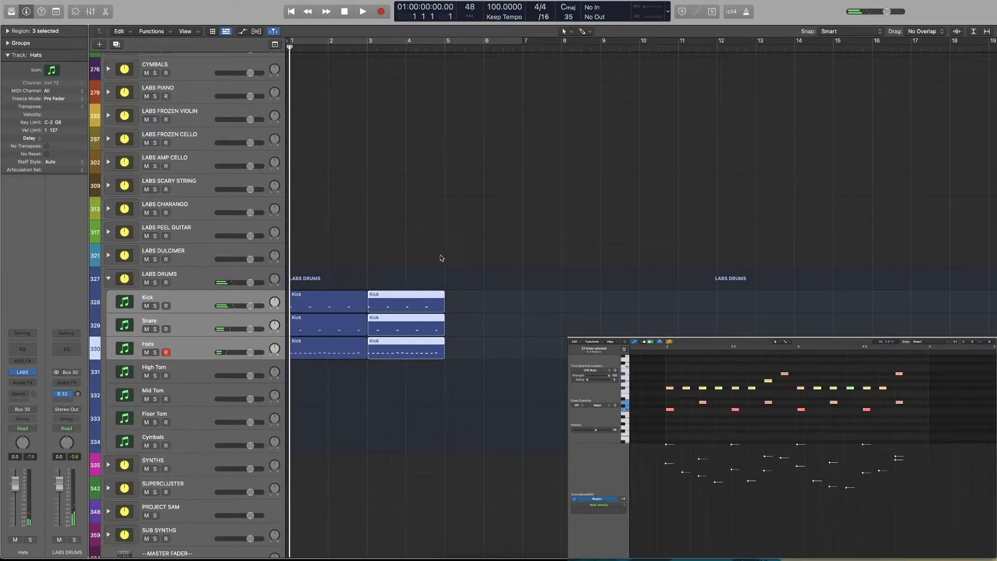
{"action": "left_click", "coordinate": [439, 326]}
{"action": "left_click_drag", "start_coordinate": [826, 469], "coordinate": [826, 437]}
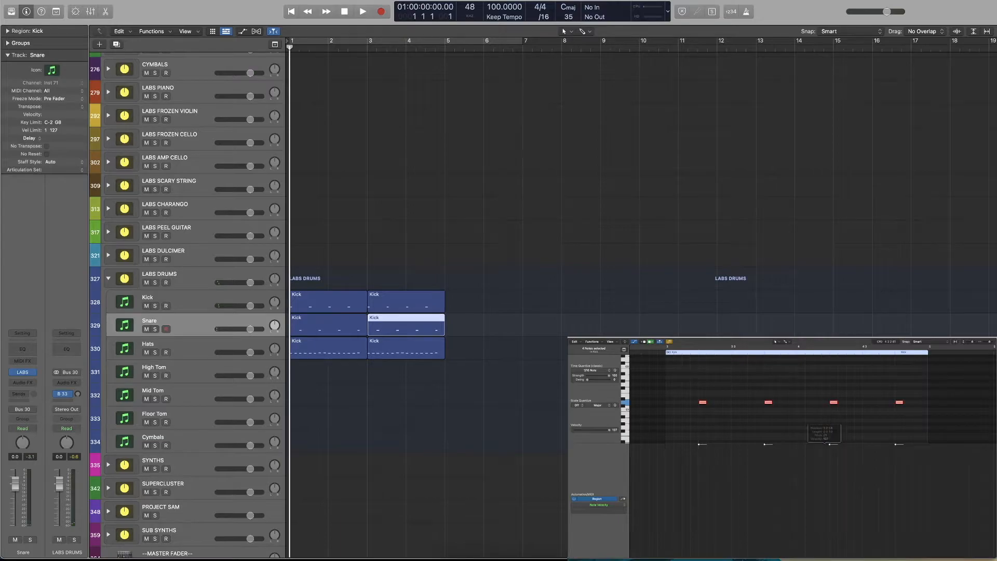
{"action": "left_click", "coordinate": [430, 348]}
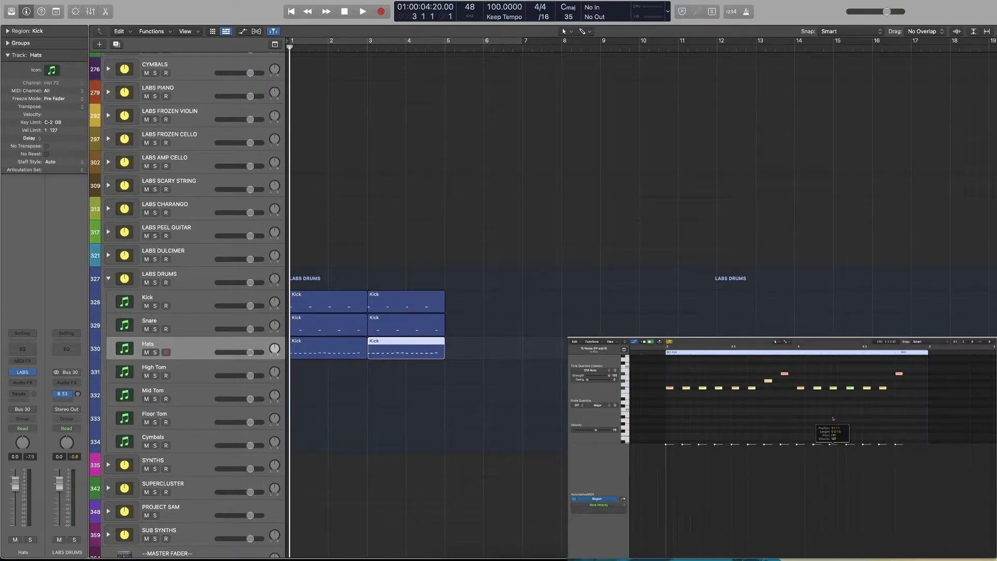
Lower all notes of the three duplicated regions together to one identical medium velocity
{"action": "left_click_drag", "start_coordinate": [514, 296], "coordinate": [413, 353]}
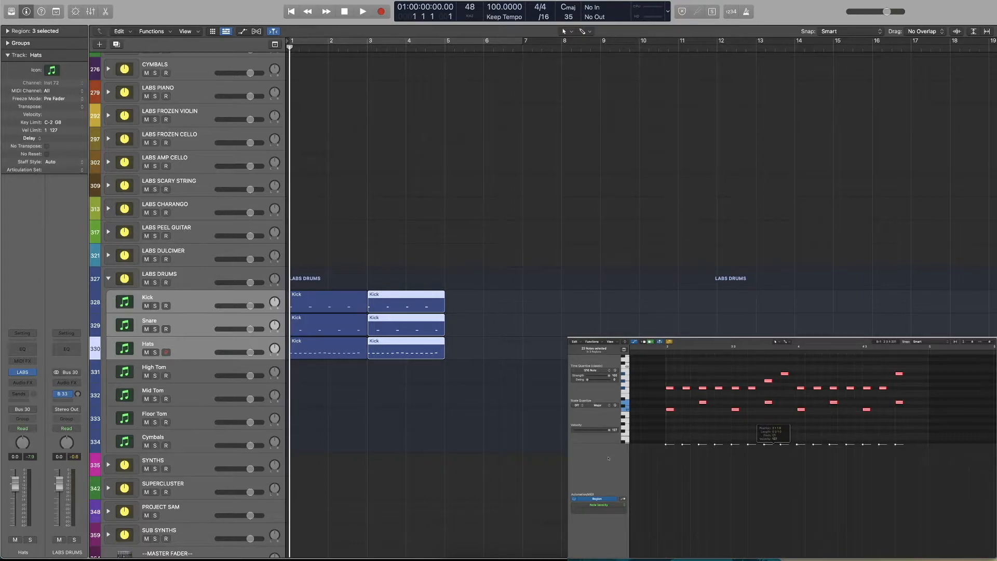
{"action": "left_click_drag", "start_coordinate": [607, 431], "coordinate": [598, 431]}
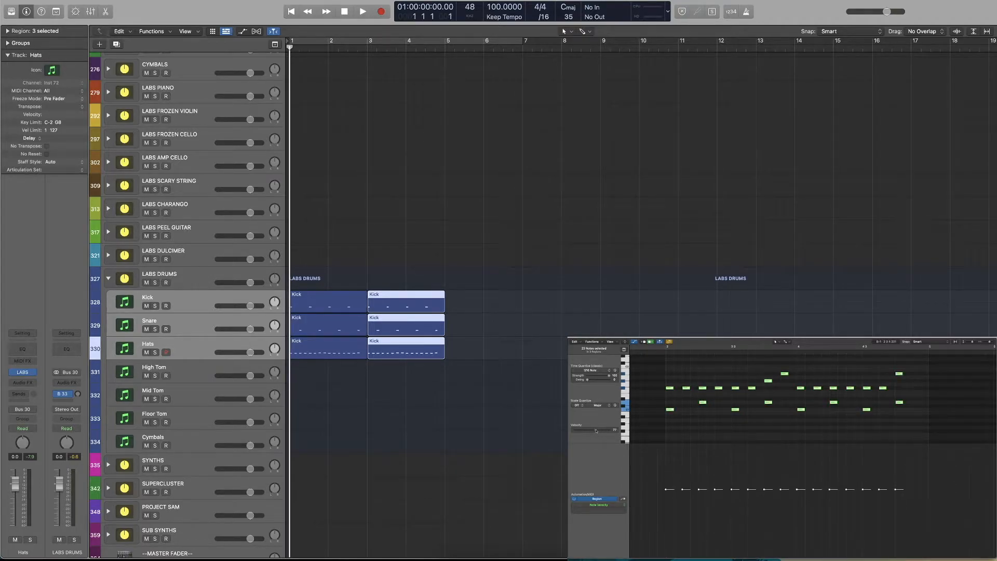
{"action": "scroll", "coordinate": [867, 352], "scroll_direction": "left", "scroll_amount": 10}
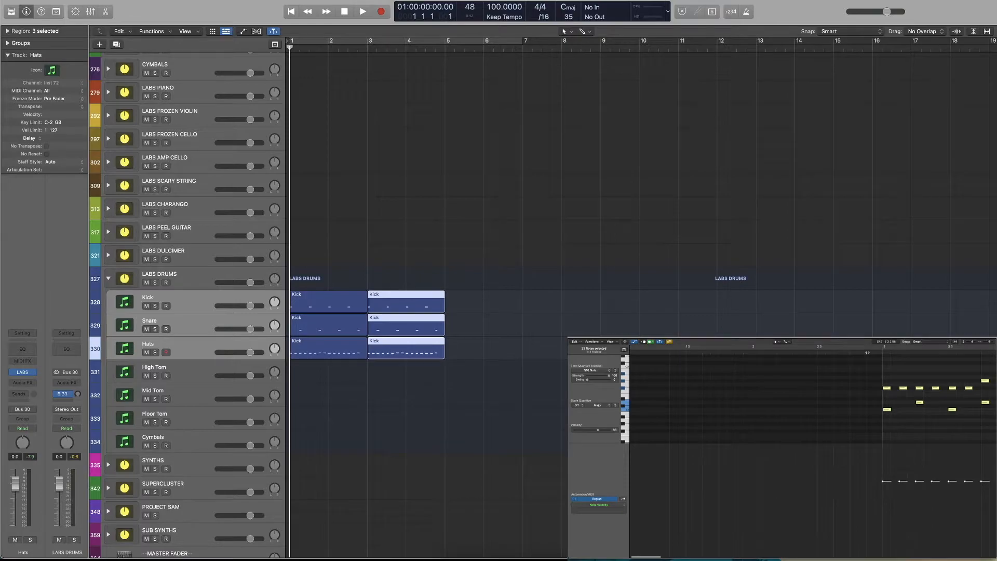
Play the uniform-velocity copy through bar 4, and the humanized bars 1 and 2 from the start for comparison
{"action": "key", "text": "space"}
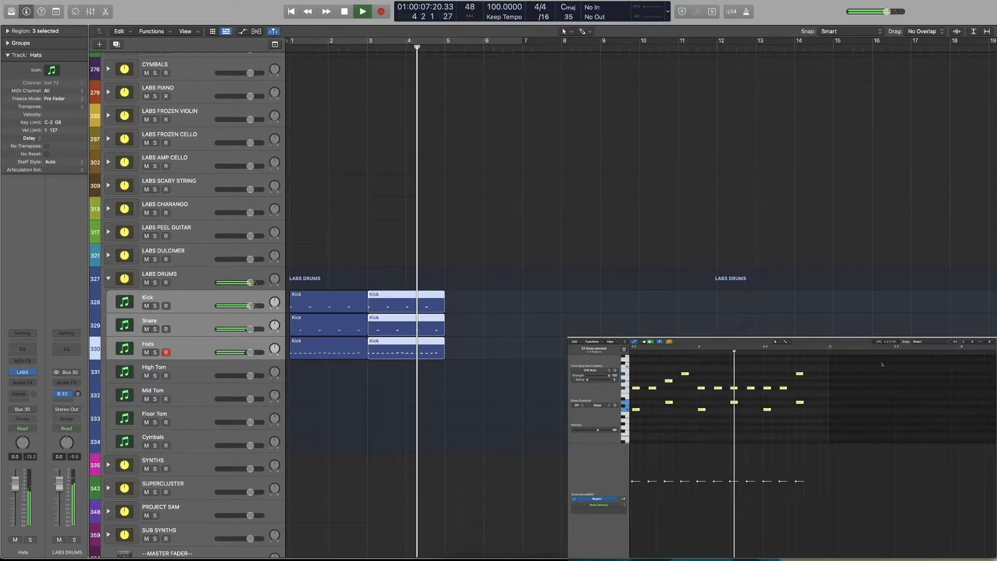
{"action": "key", "text": "space"}
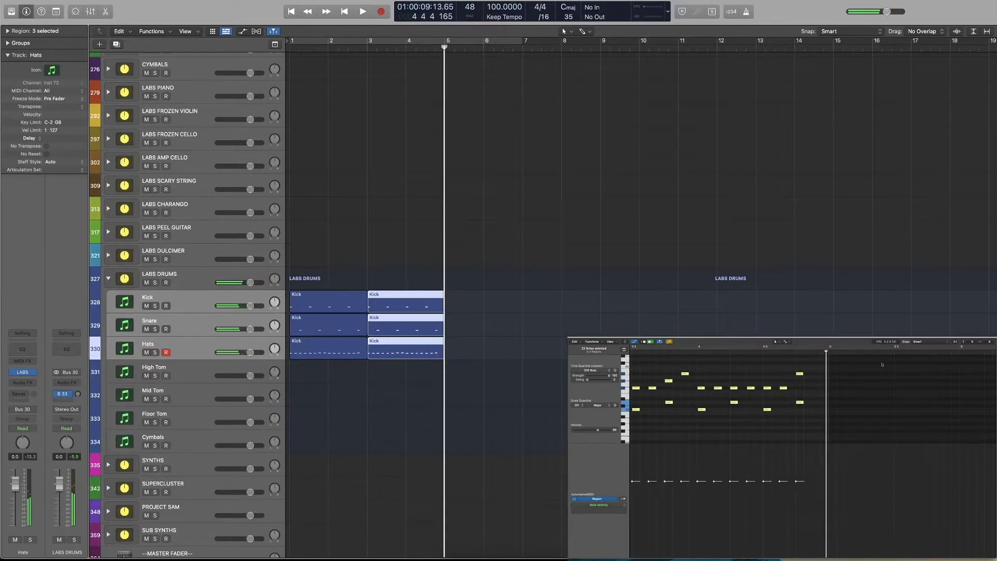
{"action": "key", "text": "Return"}
{"action": "key", "text": "space"}
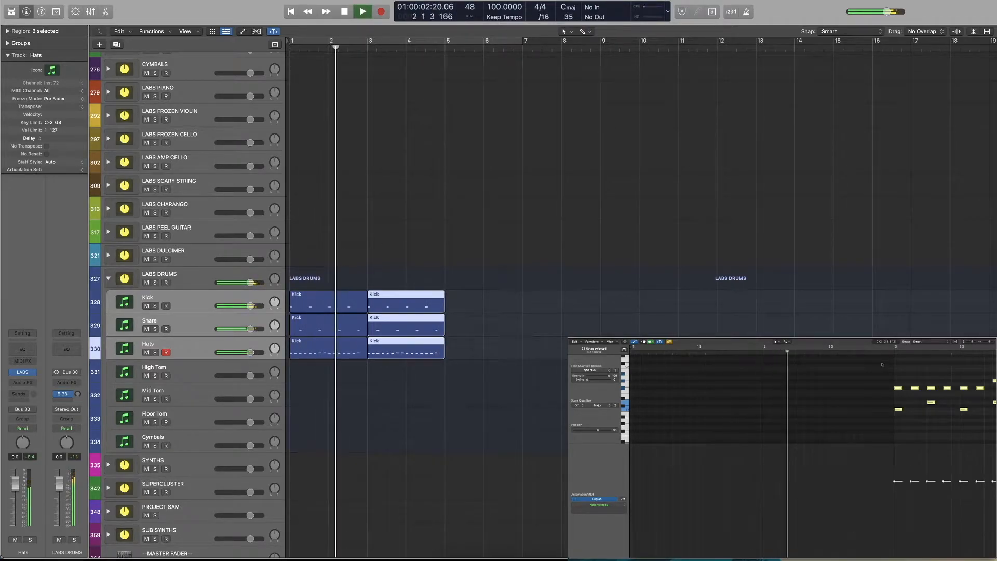
{"action": "key", "text": "space"}
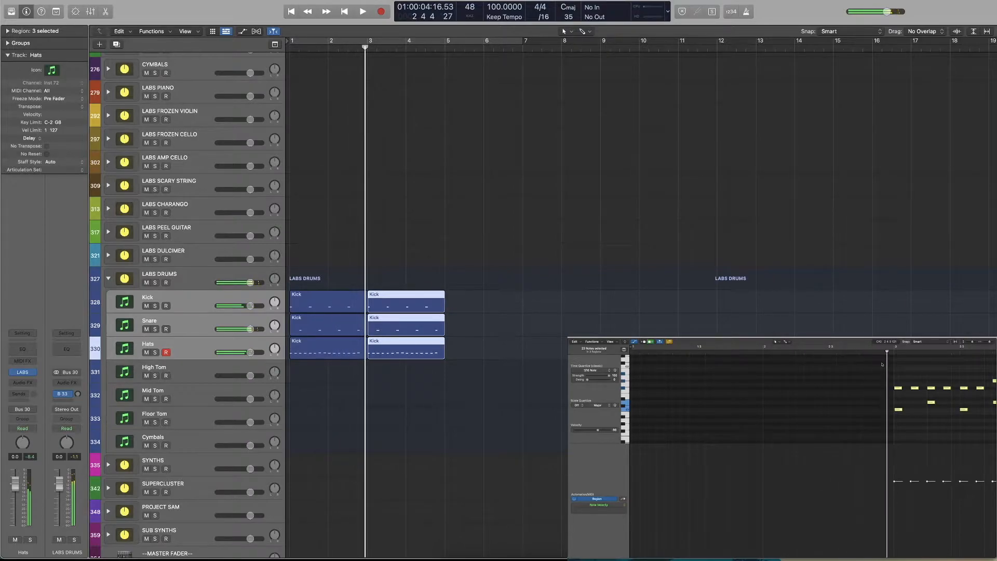
Move the playhead to the start of bar 3 and check the velocity of the duplicated notes
{"action": "left_click", "coordinate": [365, 48]}
{"action": "left_click_drag", "start_coordinate": [365, 48], "coordinate": [367, 47]}
{"action": "scroll", "coordinate": [870, 483], "scroll_direction": "right", "scroll_amount": 8}
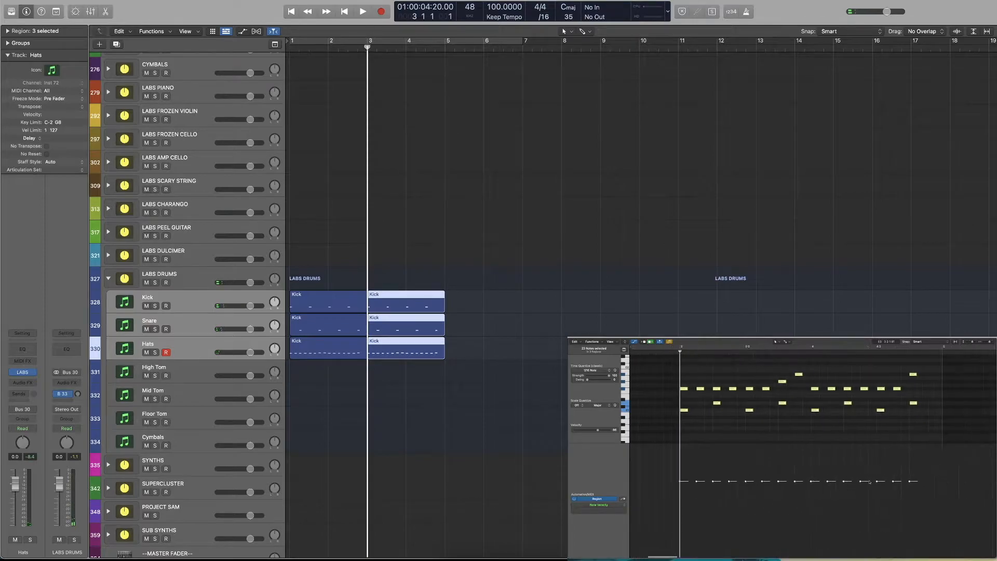
{"action": "left_click", "coordinate": [843, 483]}
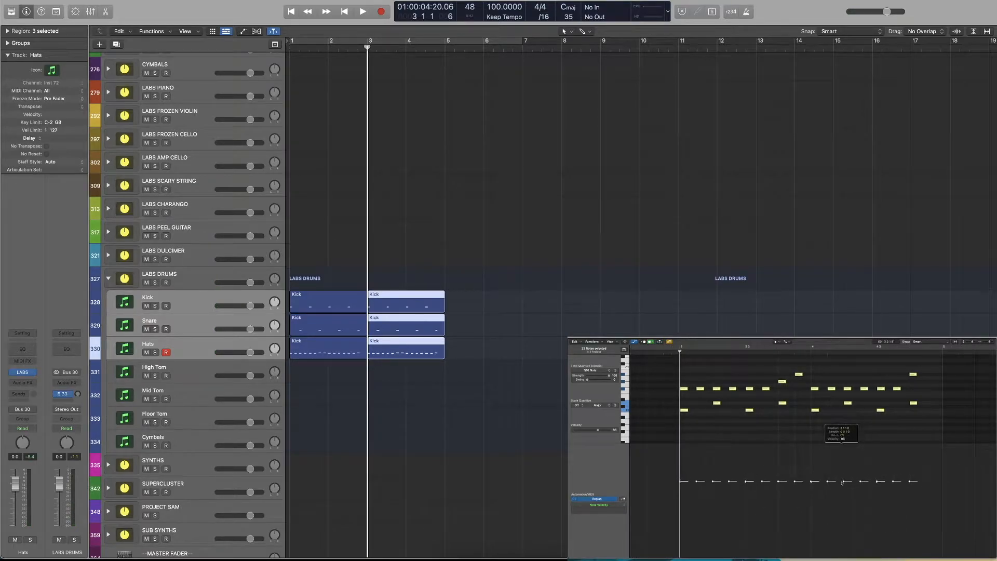
Raise all notes of the bar 3 copies to velocity 127 and play them, followed by the humanized bars 1 and 2
{"action": "left_click_drag", "start_coordinate": [843, 482], "coordinate": [673, 431]}
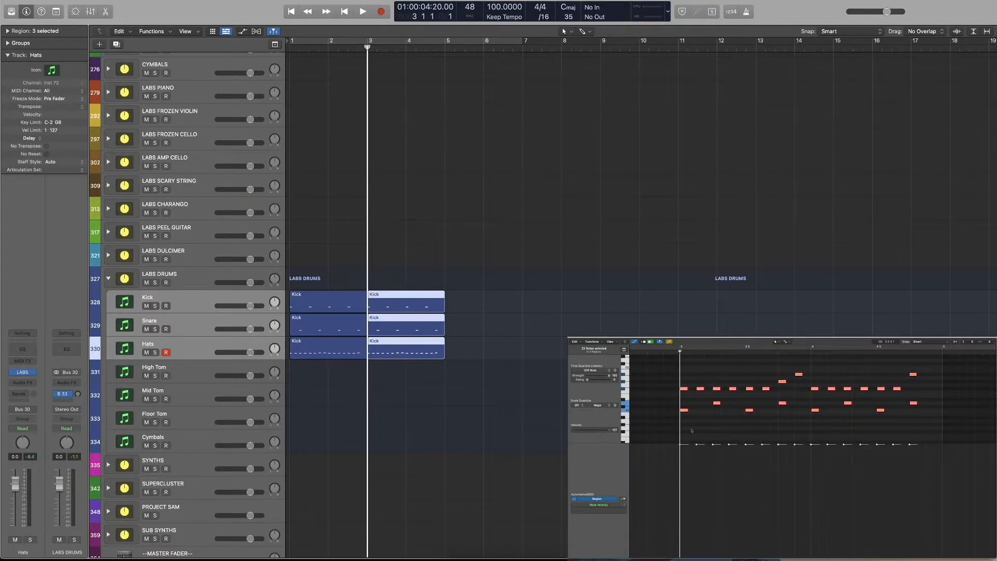
{"action": "key", "text": "space"}
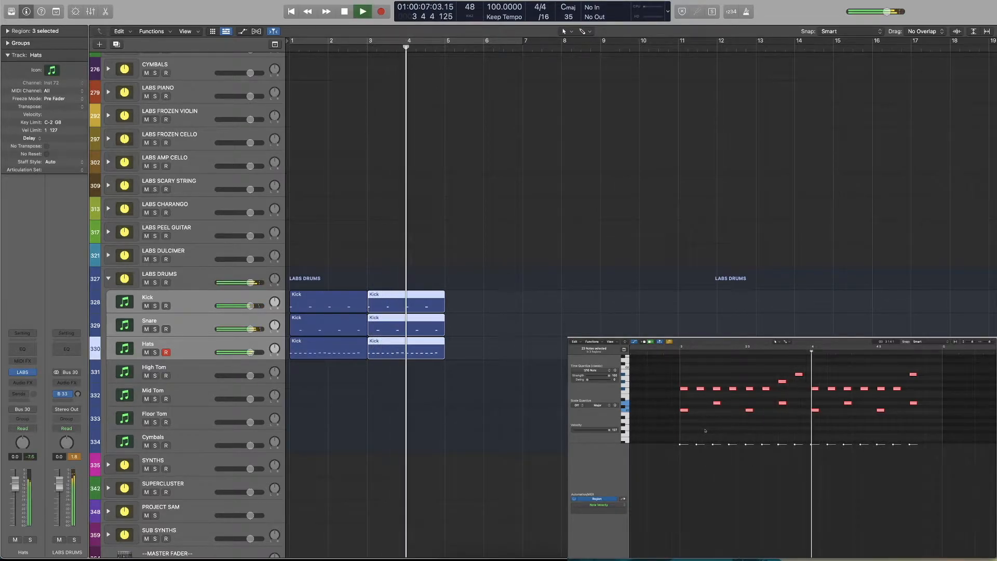
{"action": "key", "text": "space"}
{"action": "key", "text": "Return"}
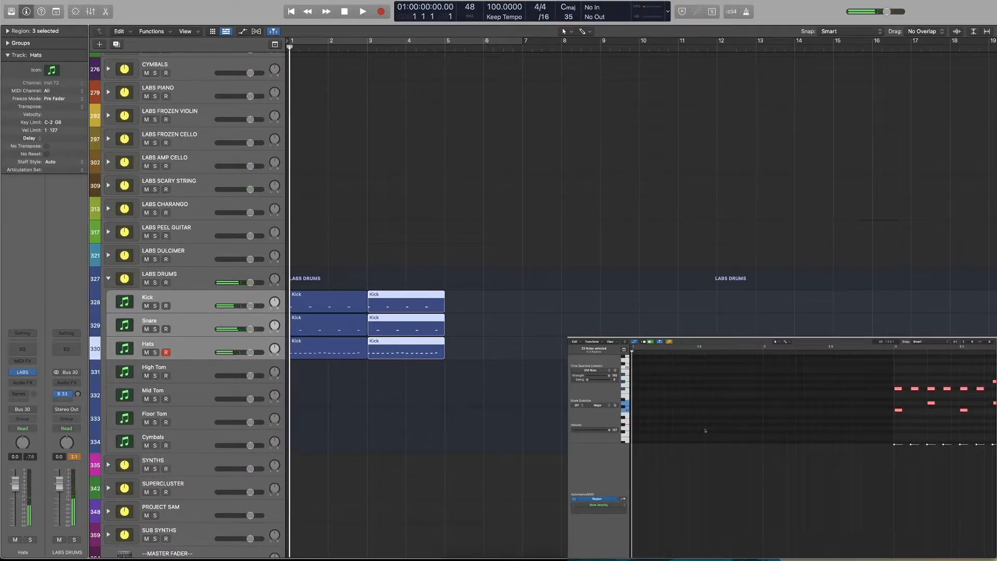
{"action": "key", "text": "space"}
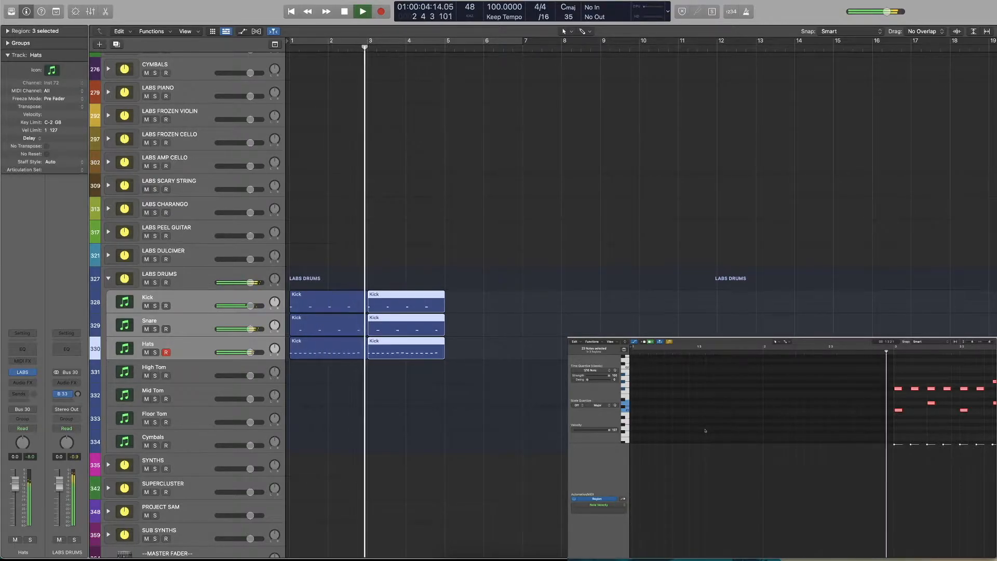
{"action": "key", "text": "space"}
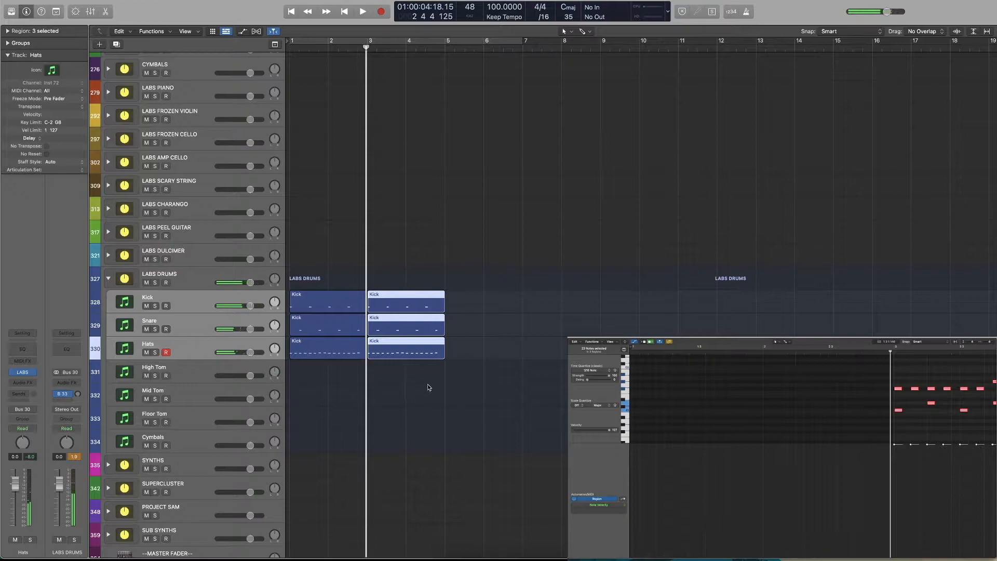
Move the three duplicated regions to bar 8 and lower all their notes together to a uniform medium velocity
{"action": "left_click_drag", "start_coordinate": [405, 308], "coordinate": [599, 308]}
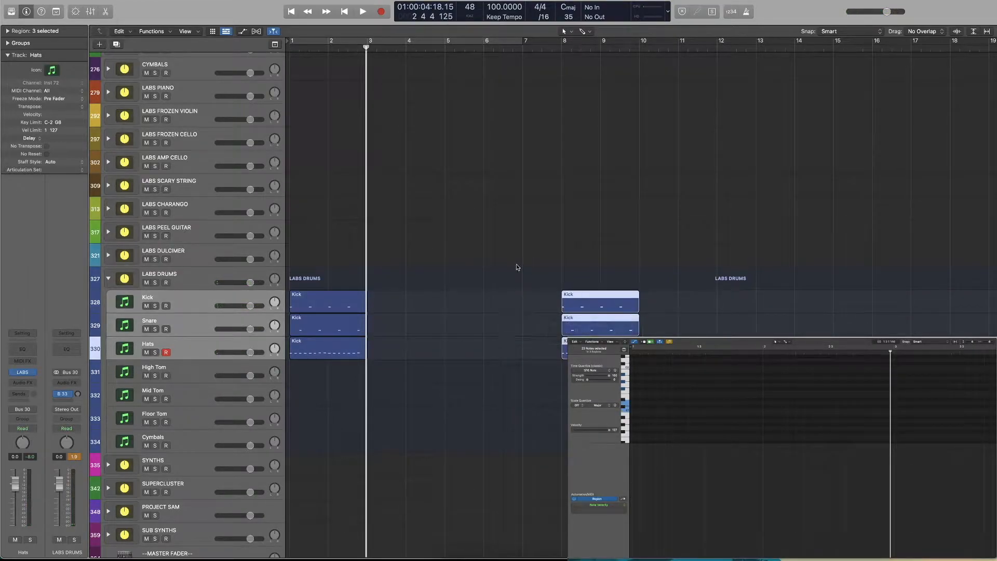
{"action": "scroll", "coordinate": [517, 268], "scroll_direction": "right", "scroll_amount": 3}
{"action": "left_click", "coordinate": [498, 63]}
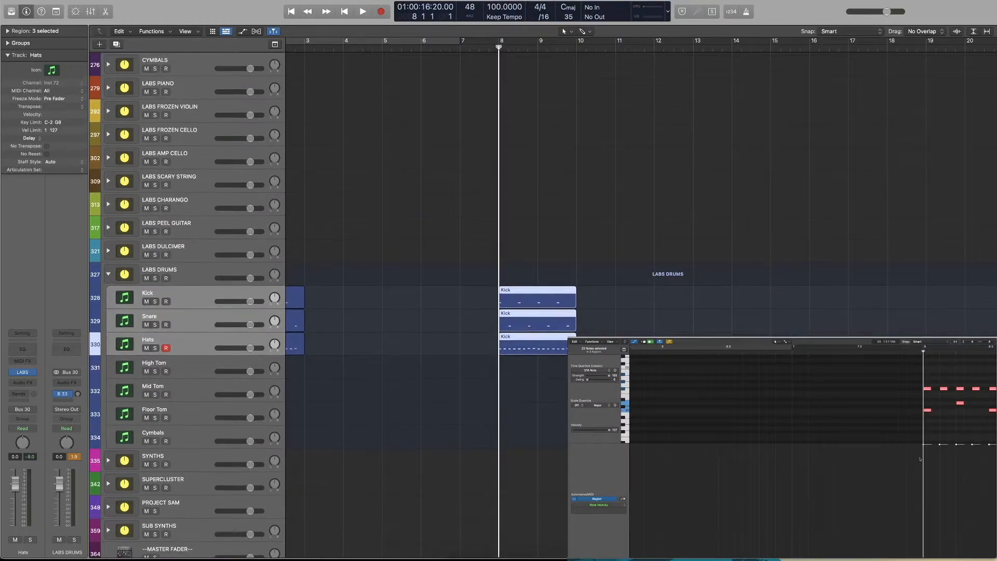
{"action": "left_click_drag", "start_coordinate": [610, 434], "coordinate": [607, 431]}
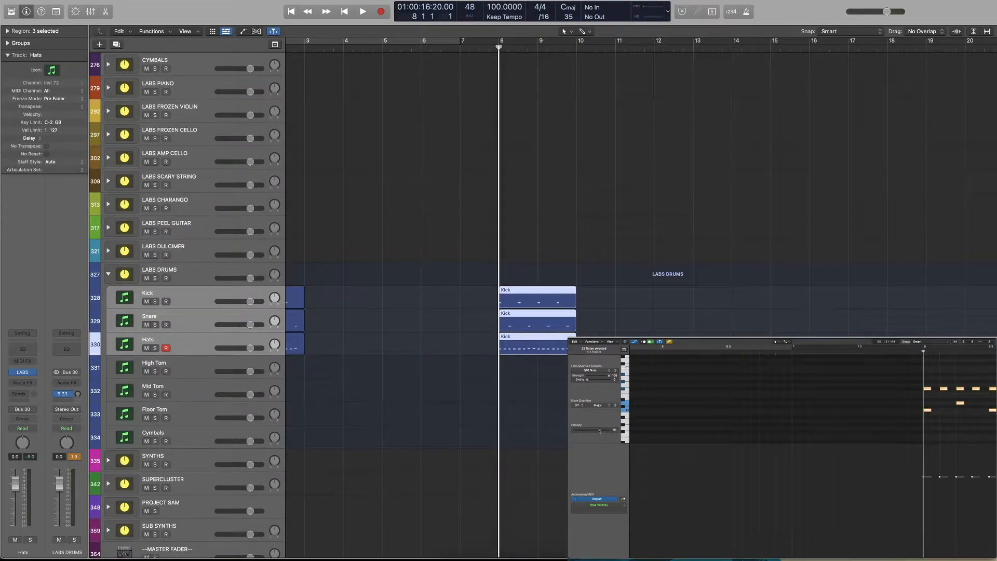
{"action": "left_click", "coordinate": [456, 253]}
{"action": "key", "text": "Return"}
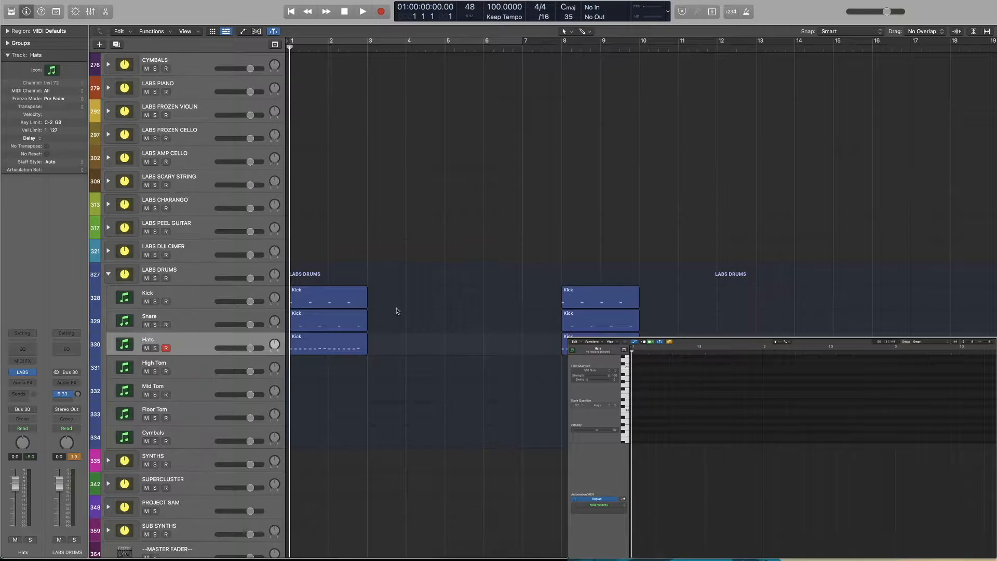
Play the humanized beat from the start and view the varied velocities of its kick, snare and hats notes
{"action": "key", "text": "space"}
{"action": "left_click_drag", "start_coordinate": [390, 312], "coordinate": [307, 390]}
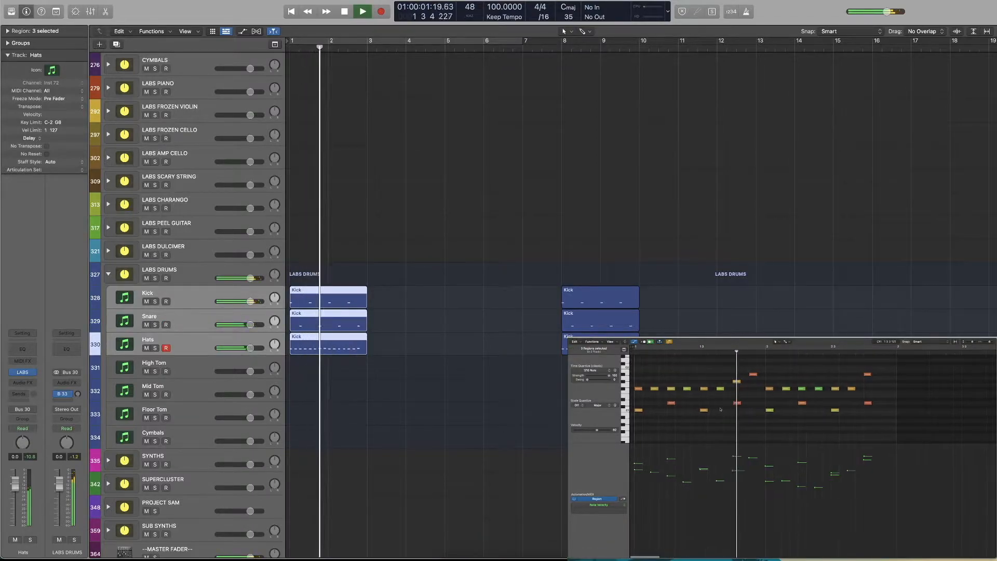
{"action": "key", "text": "space"}
{"action": "scroll", "coordinate": [728, 411], "scroll_direction": "down", "scroll_amount": 1}
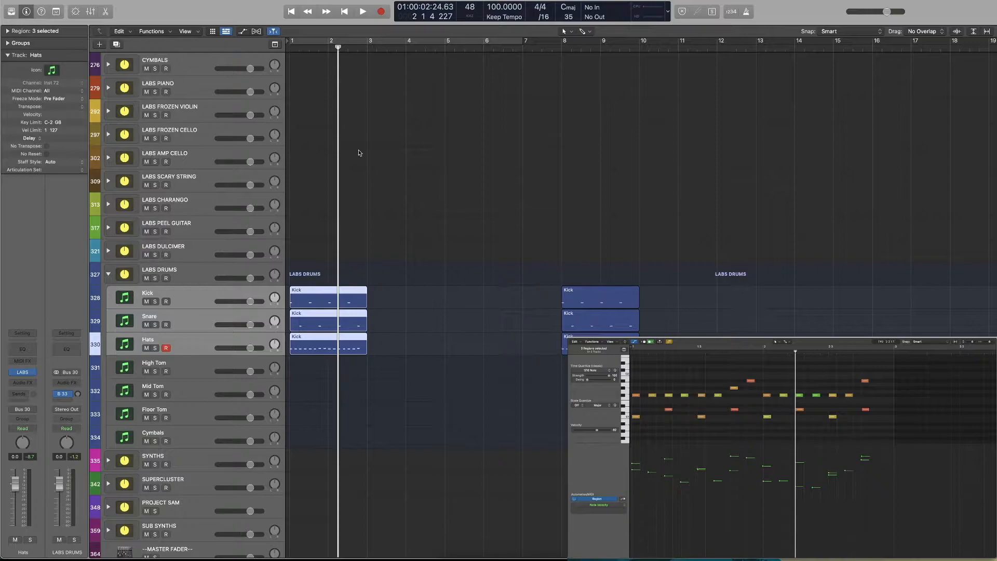
Solo the Snare track and show the notes of only its region in bars 1 and 2
{"action": "left_click", "coordinate": [192, 312]}
{"action": "left_click", "coordinate": [155, 324]}
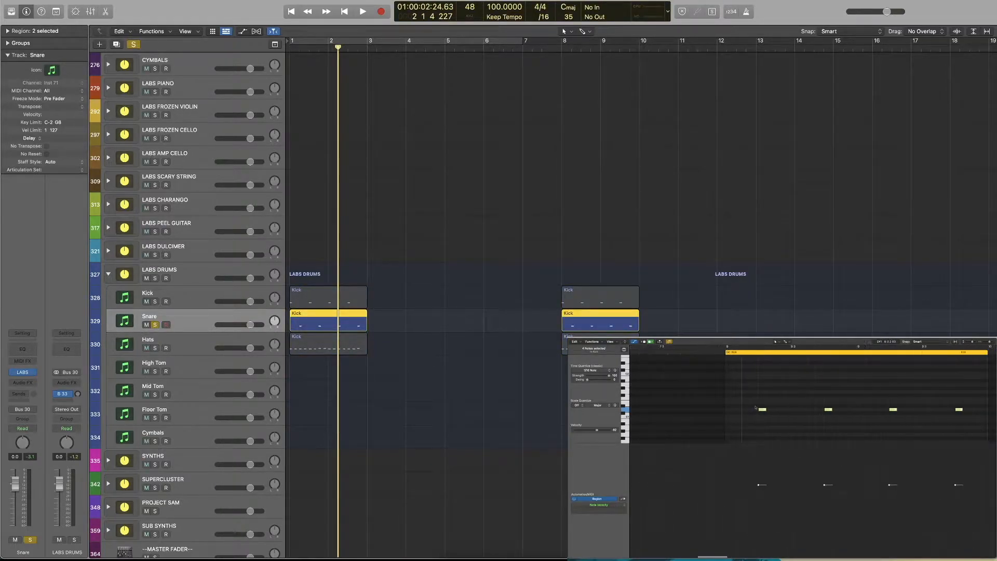
{"action": "key", "text": "Return"}
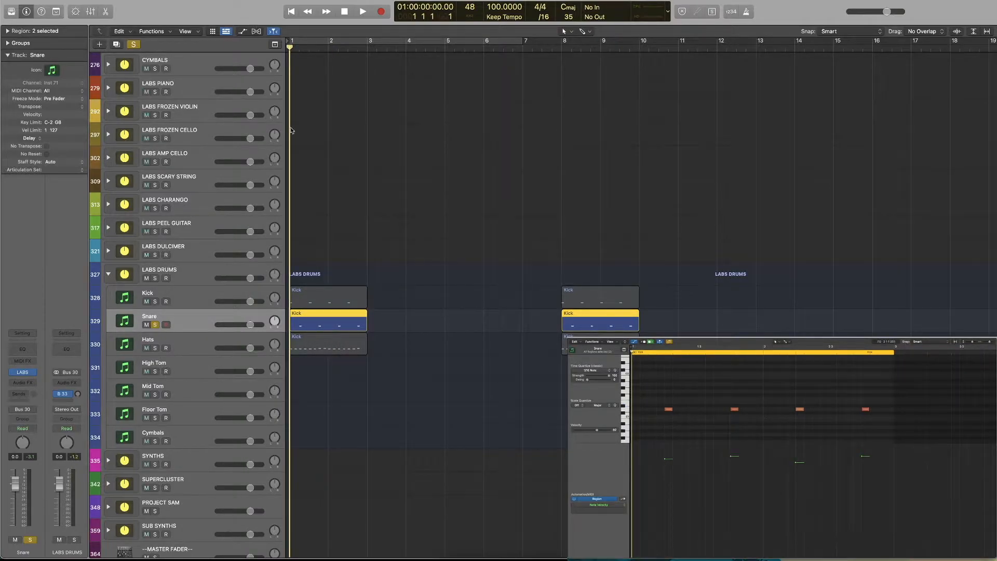
{"action": "left_click", "coordinate": [412, 297]}
{"action": "left_click", "coordinate": [335, 323]}
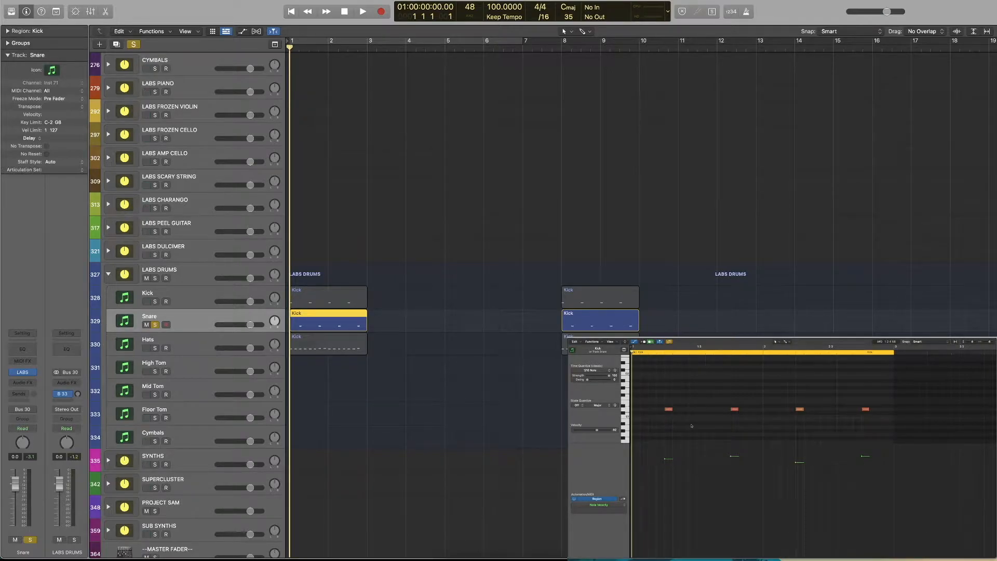
{"action": "left_click", "coordinate": [669, 410]}
{"action": "left_click_drag", "start_coordinate": [668, 409], "coordinate": [685, 425]}
{"action": "left_click", "coordinate": [681, 348]}
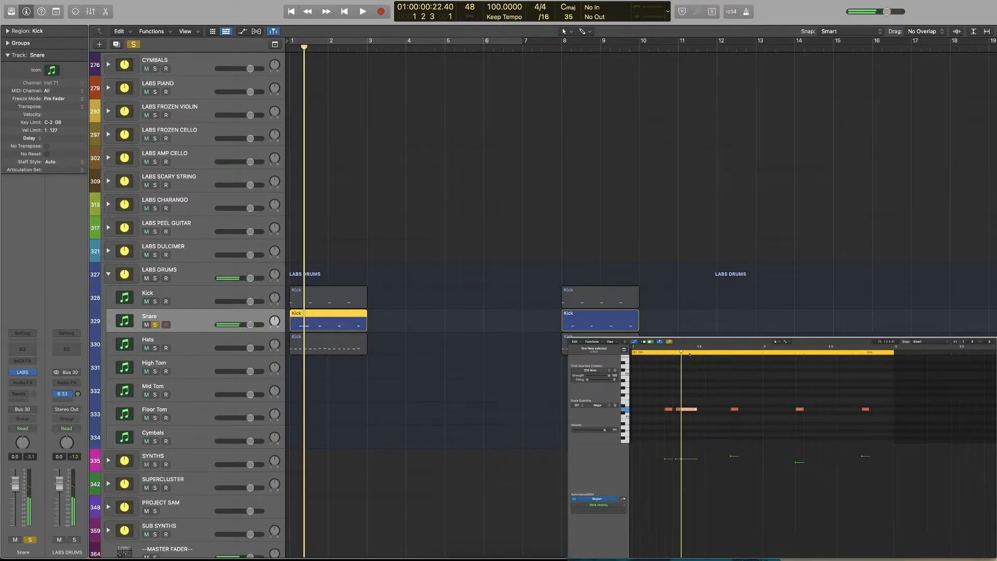
{"action": "key", "text": "super+z"}
{"action": "key", "text": "super+z"}
{"action": "key", "text": "super+z"}
{"action": "key", "text": "super+z"}
Fill the space between the first and second snare hits with five consecutive copies of the snare note
{"action": "left_click", "coordinate": [685, 410]}
{"action": "mouse_move", "coordinate": [693, 412]}
{"action": "left_mouse_down"}
{"action": "mouse_move", "coordinate": [719, 412]}
{"action": "mouse_move", "coordinate": [682, 417]}
{"action": "left_mouse_up"}
{"action": "key", "text": "super+Right"}
{"action": "key", "text": "super+Right"}
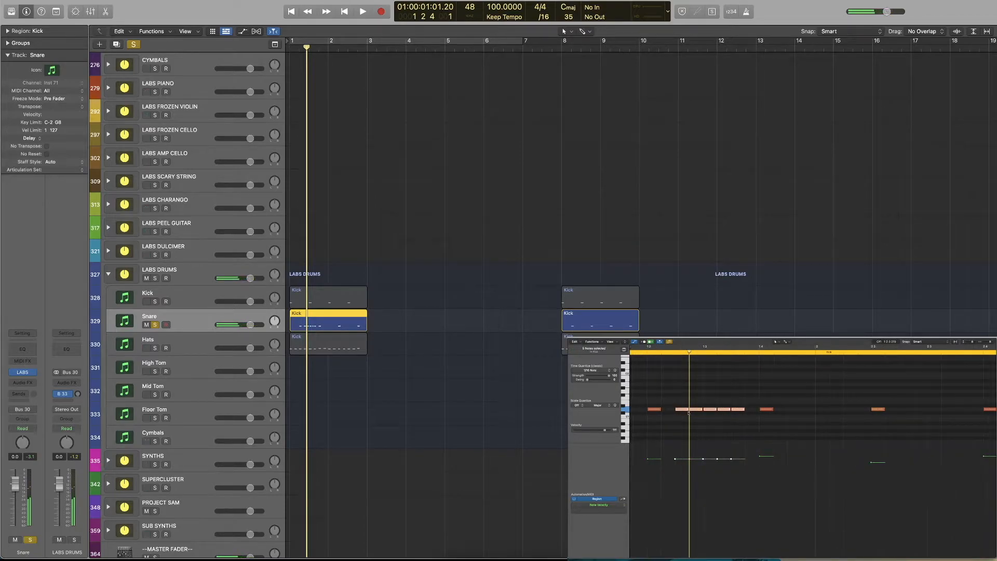
Lower the five copied snare notes together to a soft ghost-note velocity, playing them to find the right level
{"action": "left_click_drag", "start_coordinate": [690, 461], "coordinate": [690, 523]}
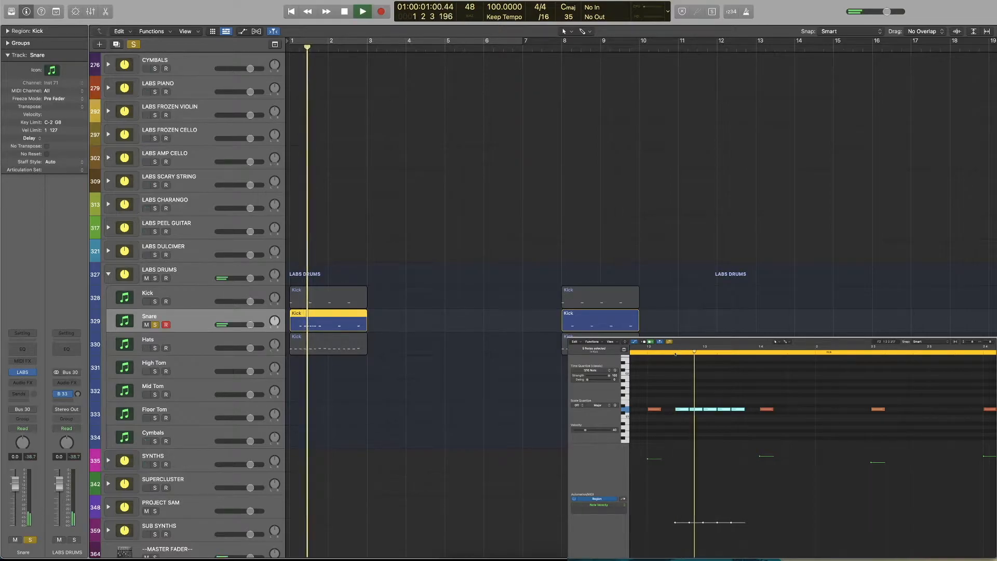
{"action": "left_click_drag", "start_coordinate": [690, 522], "coordinate": [690, 480]}
{"action": "left_click", "coordinate": [674, 348]}
{"action": "key", "text": "space"}
{"action": "key", "text": "space"}
{"action": "left_click_drag", "start_coordinate": [690, 482], "coordinate": [690, 499]}
{"action": "left_click", "coordinate": [670, 353]}
{"action": "key", "text": "space"}
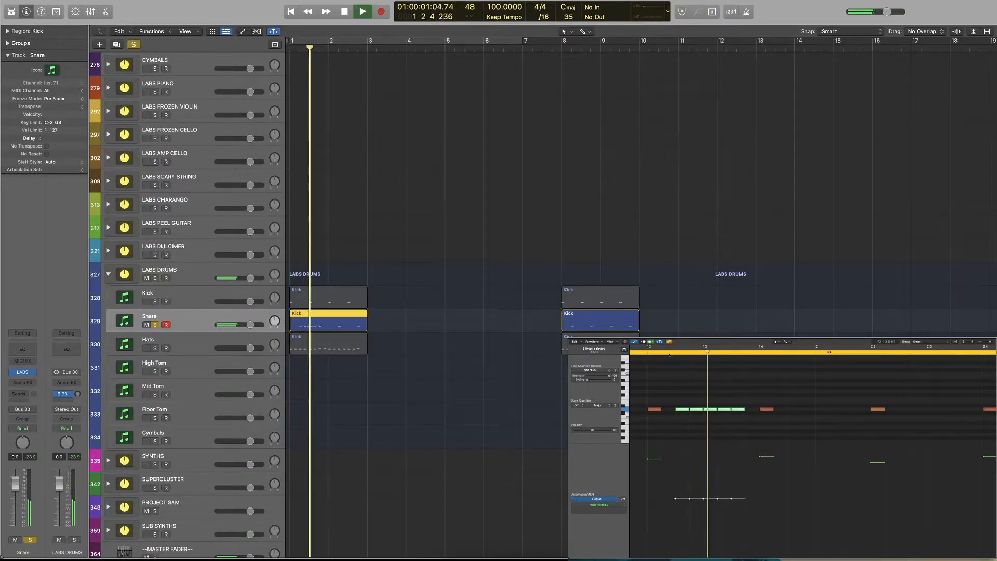
{"action": "key", "text": "space"}
Rearrange the ghost notes with two before and four directly after the first snare hit, and play the pattern from the start
{"action": "scroll", "coordinate": [695, 375], "scroll_direction": "left", "scroll_amount": 2}
{"action": "scroll", "coordinate": [694, 374], "scroll_direction": "down", "scroll_amount": 3}
{"action": "scroll", "coordinate": [693, 394], "scroll_direction": "left", "scroll_amount": 1}
{"action": "left_click", "coordinate": [694, 396]}
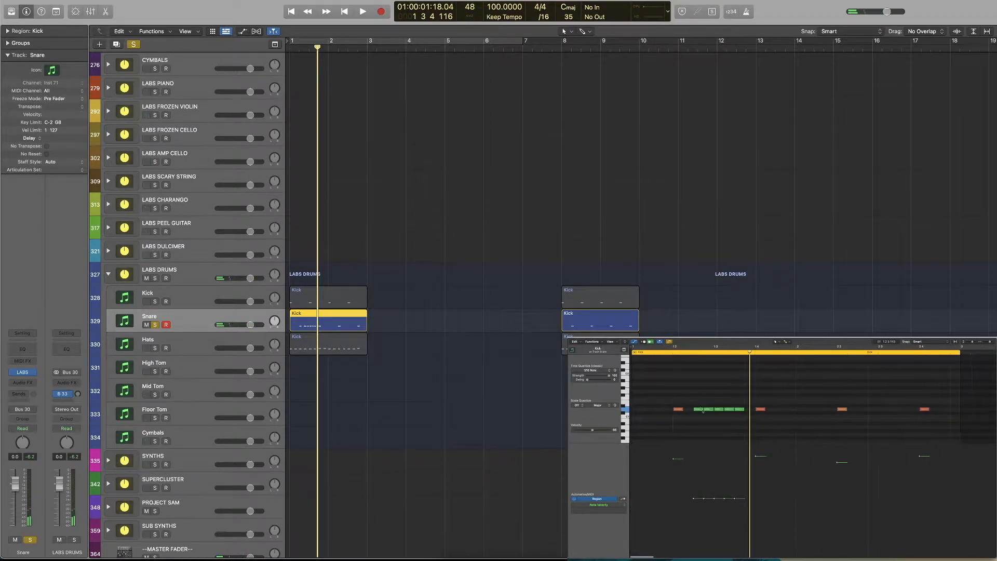
{"action": "mouse_move", "coordinate": [718, 414]}
{"action": "left_mouse_down"}
{"action": "mouse_move", "coordinate": [669, 402]}
{"action": "mouse_move", "coordinate": [708, 412]}
{"action": "left_mouse_up"}
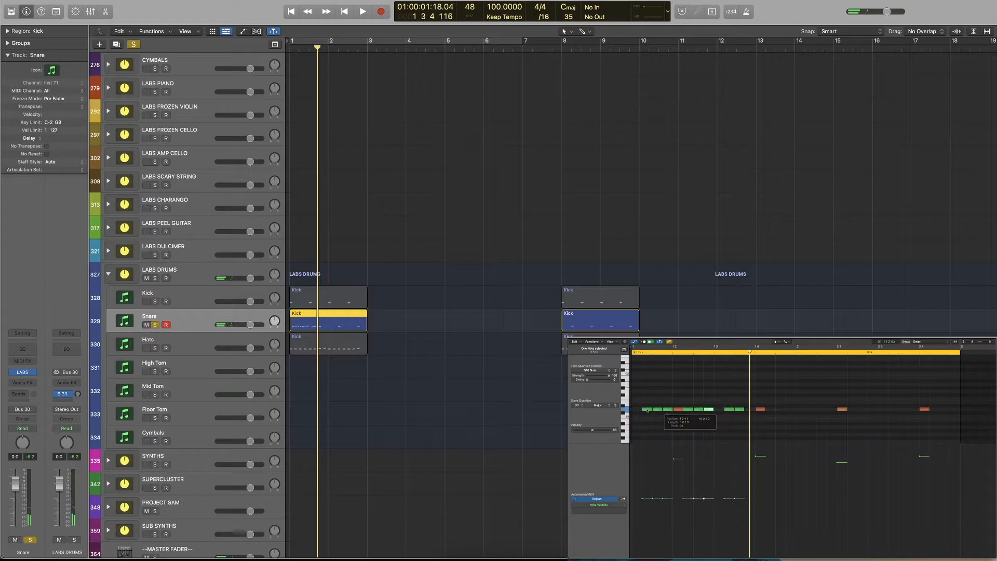
{"action": "key", "text": "Delete"}
{"action": "left_click_drag", "start_coordinate": [728, 412], "coordinate": [719, 412]}
{"action": "key", "text": "Return"}
{"action": "key", "text": "space"}
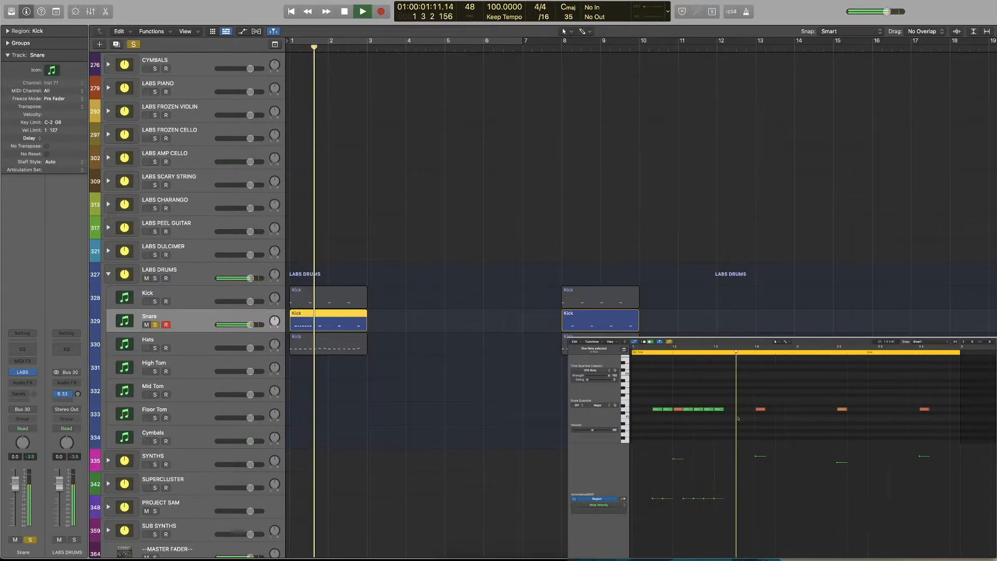
{"action": "key", "text": "space"}
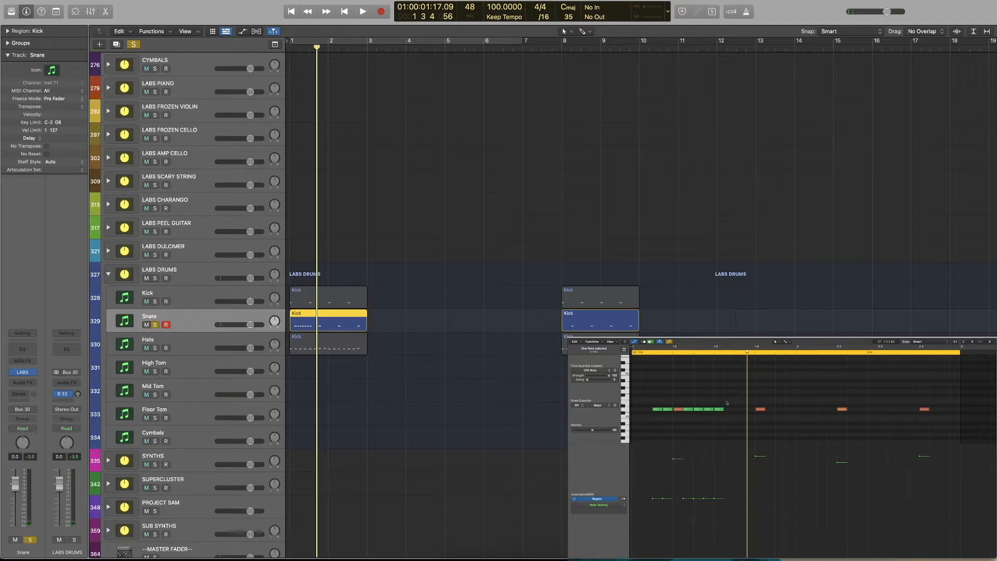
Try shorter, faster ghost notes right after the first snare hit with one of them removed, and play the result
{"action": "scroll", "coordinate": [727, 401], "scroll_direction": "up", "scroll_amount": 3}
{"action": "scroll", "coordinate": [715, 404], "scroll_direction": "left", "scroll_amount": 2}
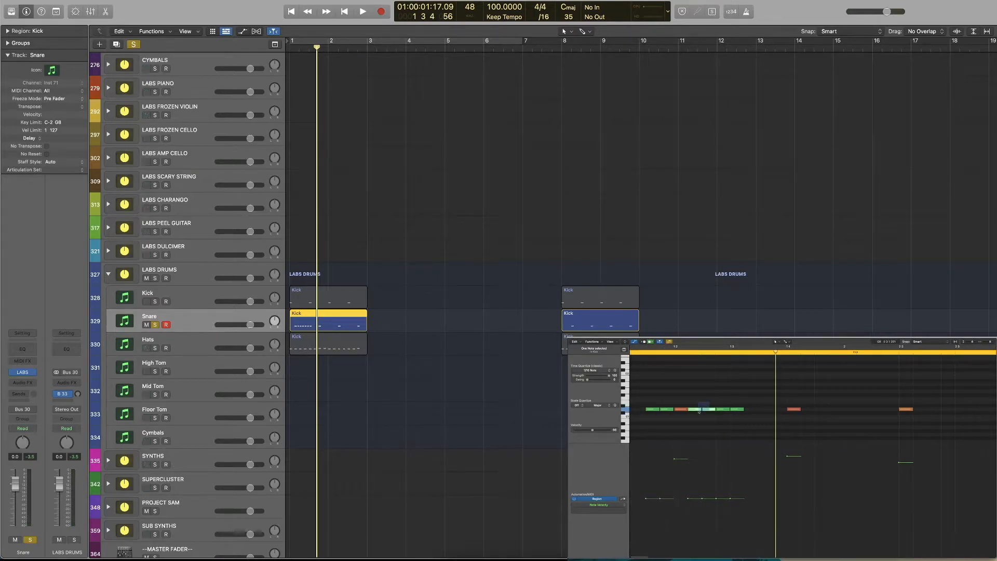
{"action": "left_click_drag", "start_coordinate": [700, 409], "coordinate": [700, 413]}
{"action": "key", "text": "space"}
{"action": "key", "text": "space"}
{"action": "left_click", "coordinate": [708, 399]}
{"action": "left_click", "coordinate": [711, 409]}
{"action": "key", "text": "Delete"}
{"action": "left_click", "coordinate": [658, 353]}
{"action": "key", "text": "space"}
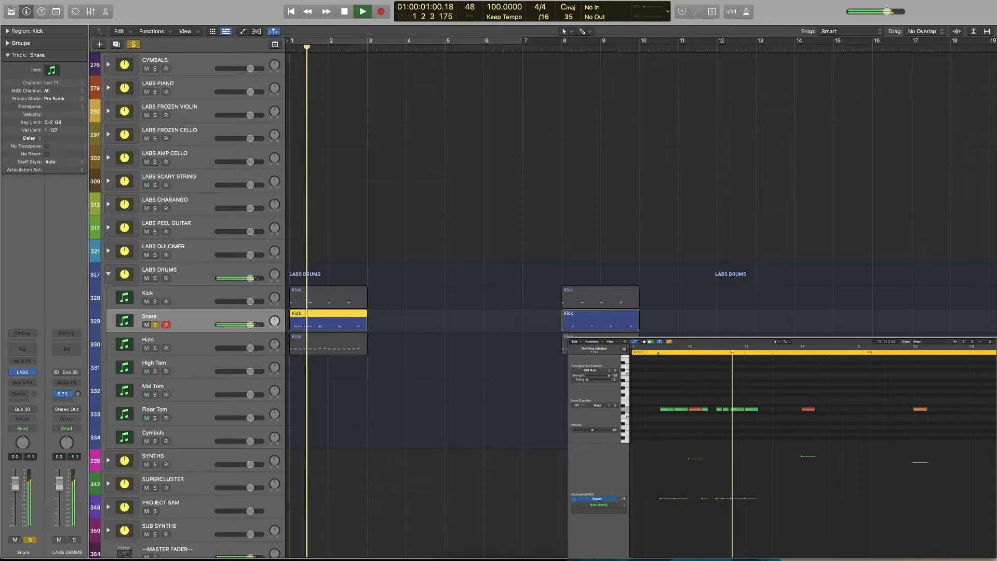
{"action": "key", "text": "space"}
{"action": "left_click", "coordinate": [726, 409]}
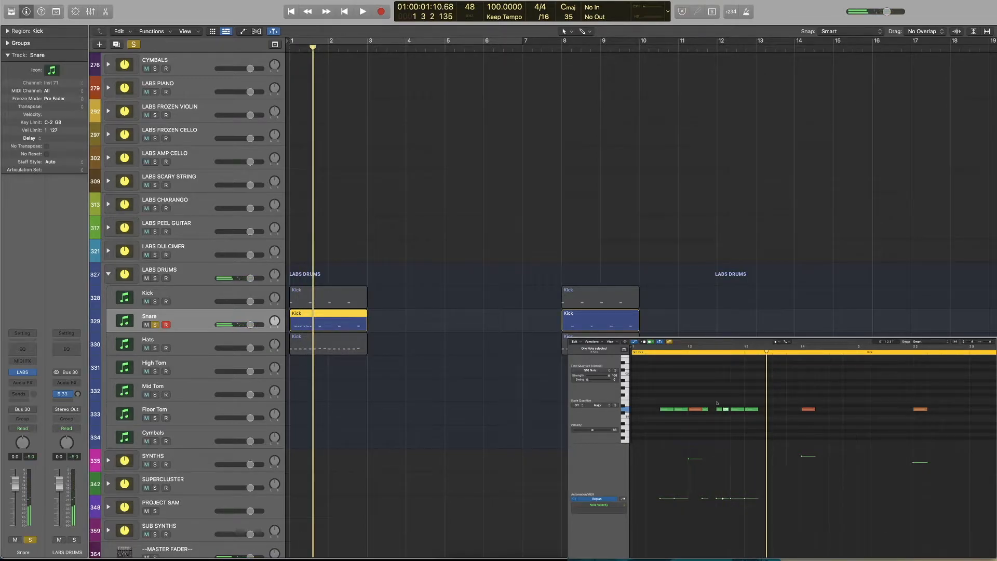
Move the earliest ghost note a sixteenth earlier, leaving a gap between the two before the first snare hit, and play the pattern
{"action": "left_click", "coordinate": [653, 352]}
{"action": "key", "text": "space"}
{"action": "key", "text": "space"}
{"action": "left_click", "coordinate": [665, 410]}
{"action": "left_click_drag", "start_coordinate": [658, 410], "coordinate": [682, 411]}
{"action": "key", "text": "space"}
{"action": "key", "text": "space"}
{"action": "key", "text": "space"}
{"action": "key", "text": "space"}
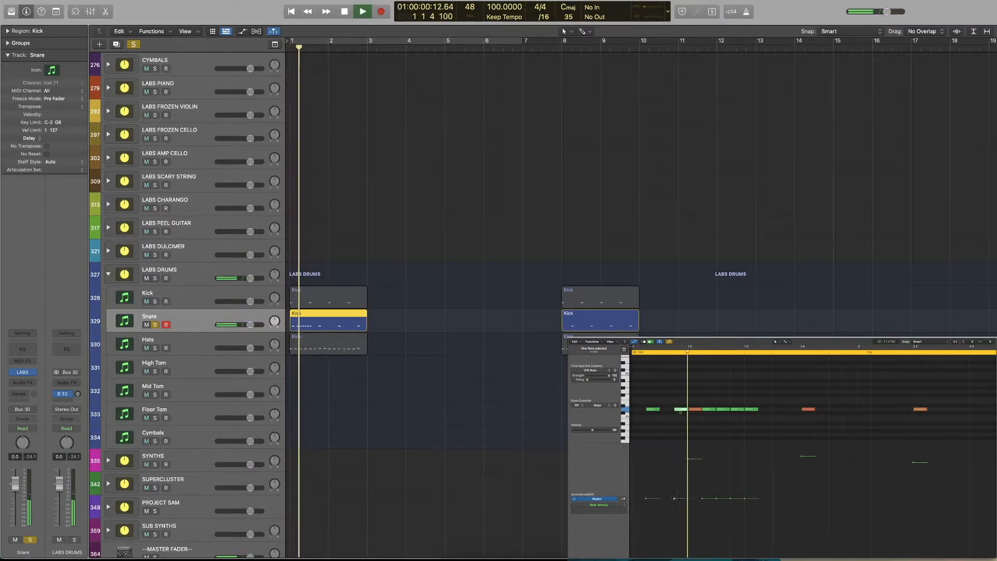
Delete the third ghost note after the first snare hit and play the pattern
{"action": "key", "text": "space"}
{"action": "left_click_drag", "start_coordinate": [759, 402], "coordinate": [719, 410]}
{"action": "left_click", "coordinate": [723, 414]}
{"action": "left_click", "coordinate": [732, 410]}
{"action": "key", "text": "Delete"}
{"action": "key", "text": "space"}
{"action": "key", "text": "space"}
{"action": "key", "text": "Return"}
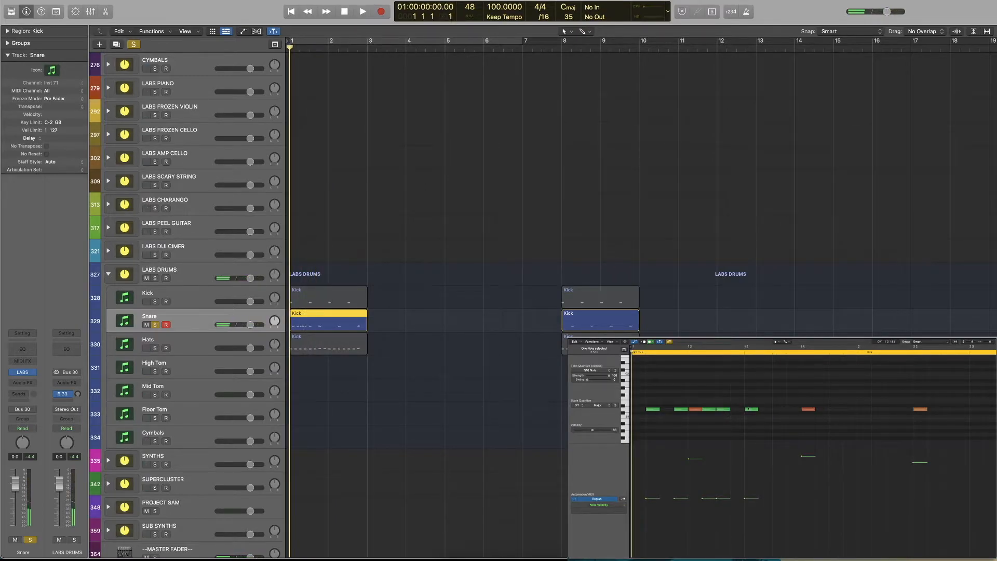
Copy ghost notes around the second snare hit, one before it and two spaced after it, and play from the start
{"action": "left_click_drag", "start_coordinate": [750, 409], "coordinate": [806, 402]}
{"action": "left_click", "coordinate": [815, 411]}
{"action": "left_click", "coordinate": [694, 411]}
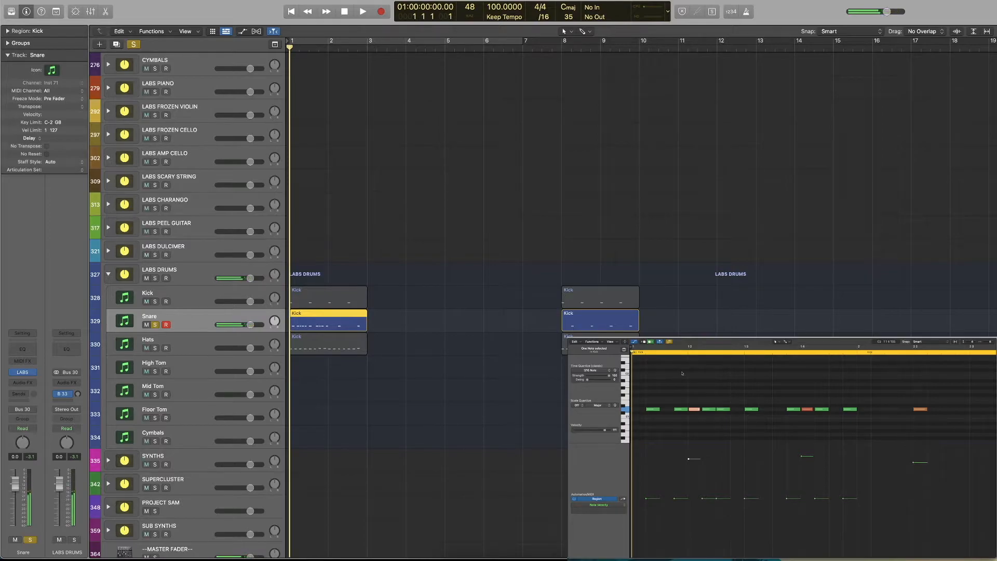
{"action": "key", "text": "space"}
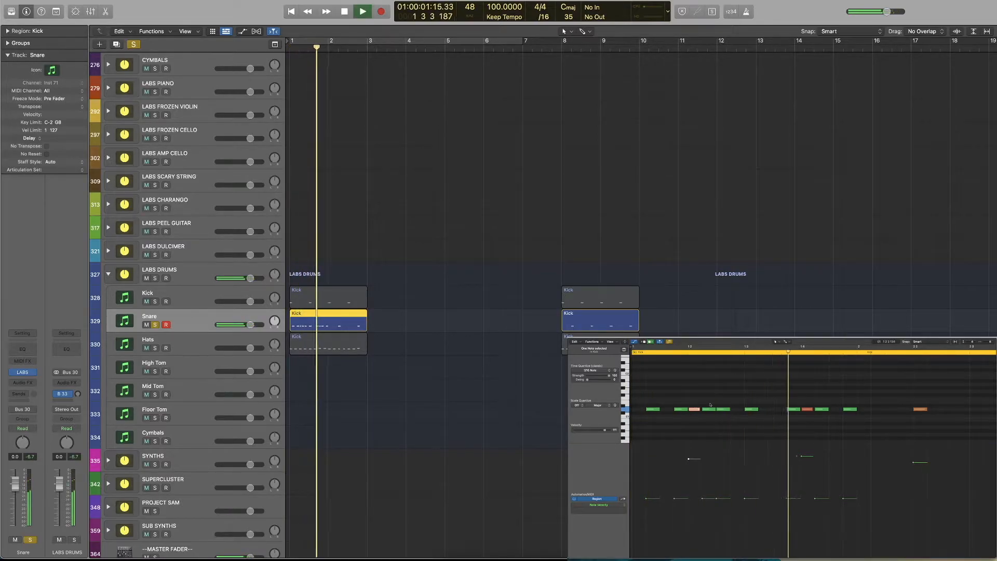
{"action": "key", "text": "space"}
Select the eight ghost notes without the accented hits and apply the Humanize MIDI transform to them
{"action": "left_click", "coordinate": [822, 399]}
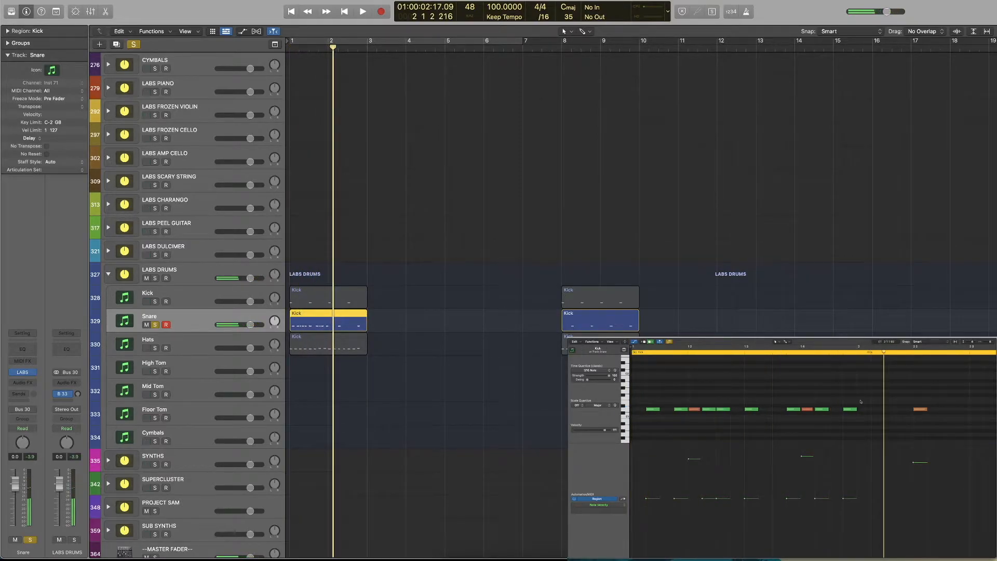
{"action": "left_click_drag", "start_coordinate": [864, 399], "coordinate": [654, 413]}
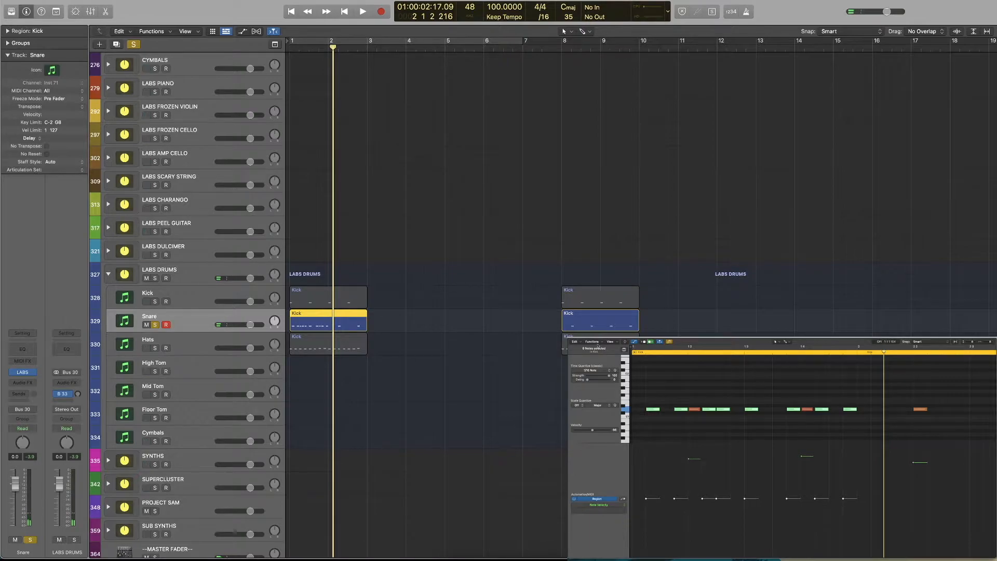
{"action": "left_click", "coordinate": [598, 345]}
{"action": "mouse_move", "coordinate": [623, 394]}
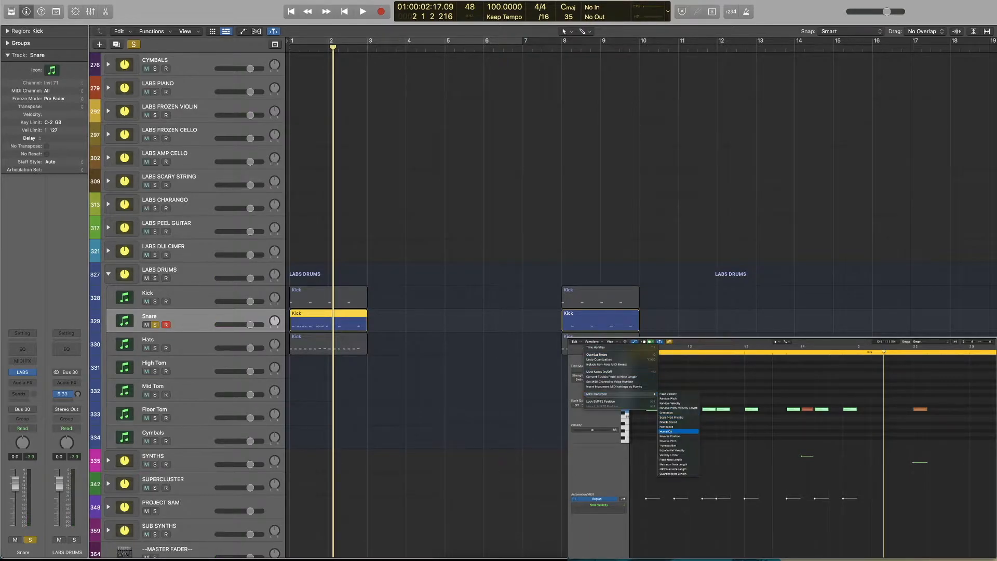
{"action": "left_click", "coordinate": [670, 431]}
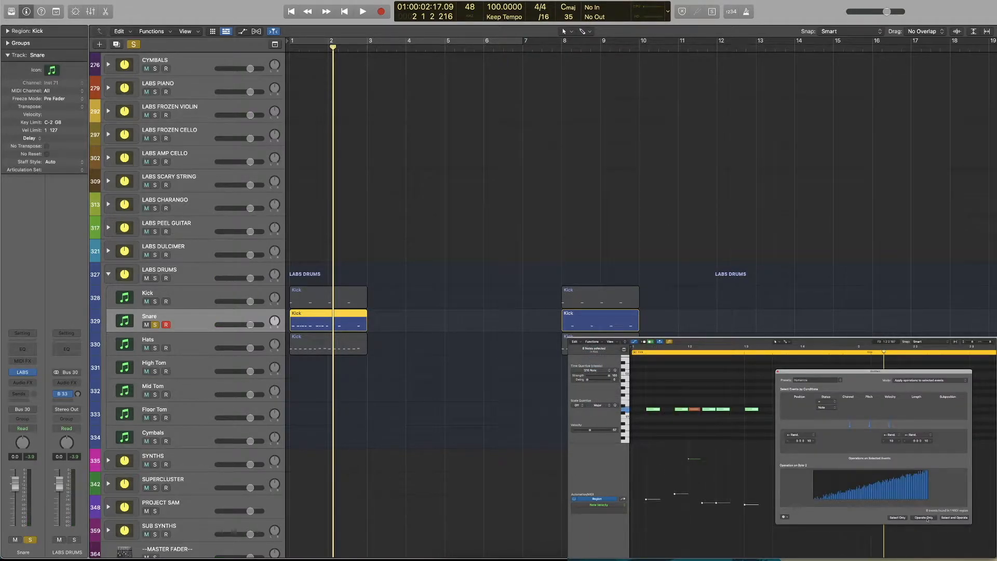
{"action": "left_click", "coordinate": [778, 372]}
Lower the humanized ghost notes' velocities together slightly and play the snare pattern
{"action": "left_click_drag", "start_coordinate": [589, 430], "coordinate": [587, 430]}
{"action": "left_click", "coordinate": [639, 349]}
{"action": "key", "text": "space"}
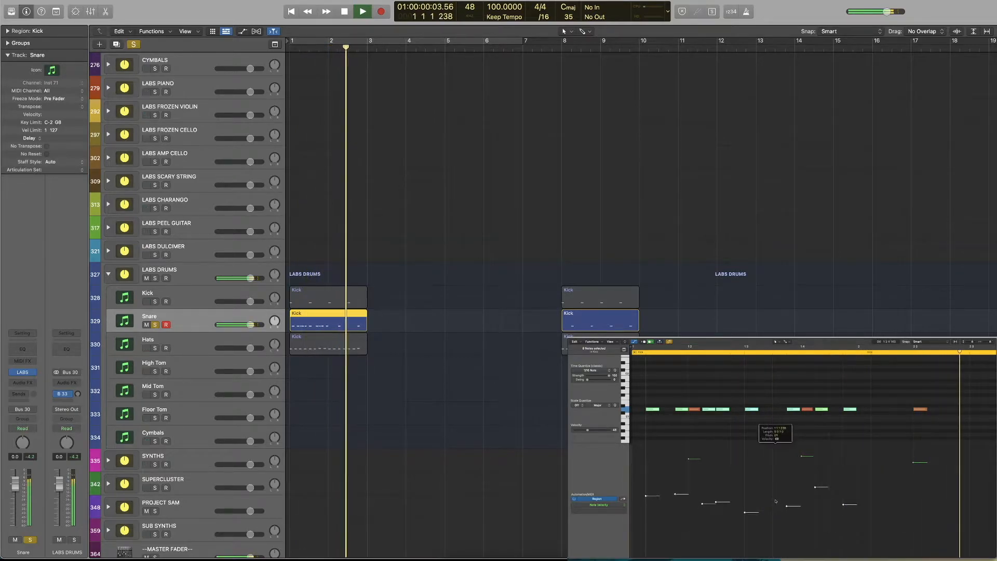
{"action": "key", "text": "space"}
Raise the velocities of the selected ghost notes together slightly
{"action": "scroll", "coordinate": [775, 417], "scroll_direction": "down", "scroll_amount": 2}
{"action": "left_click_drag", "start_coordinate": [588, 430], "coordinate": [591, 430]}
{"action": "scroll", "coordinate": [776, 417], "scroll_direction": "down", "scroll_amount": 2}
{"action": "scroll", "coordinate": [775, 417], "scroll_direction": "up", "scroll_amount": 1}
{"action": "scroll", "coordinate": [776, 417], "scroll_direction": "down", "scroll_amount": 1}
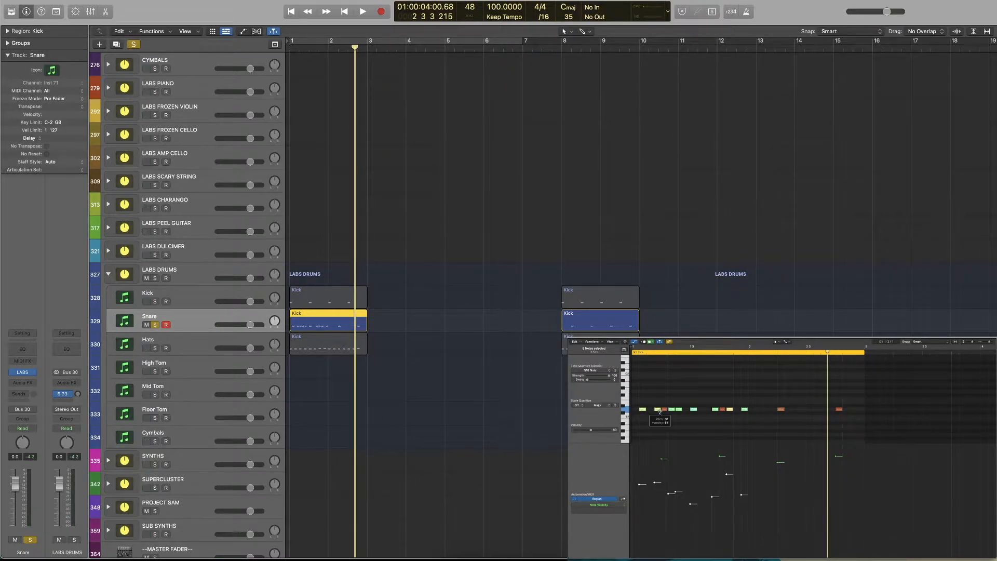
Copy the eight selected snare ghost notes one bar later and play the pattern from the start
{"action": "left_click_drag", "start_coordinate": [643, 410], "coordinate": [763, 413]}
{"action": "key", "text": "Return"}
{"action": "key", "text": "space"}
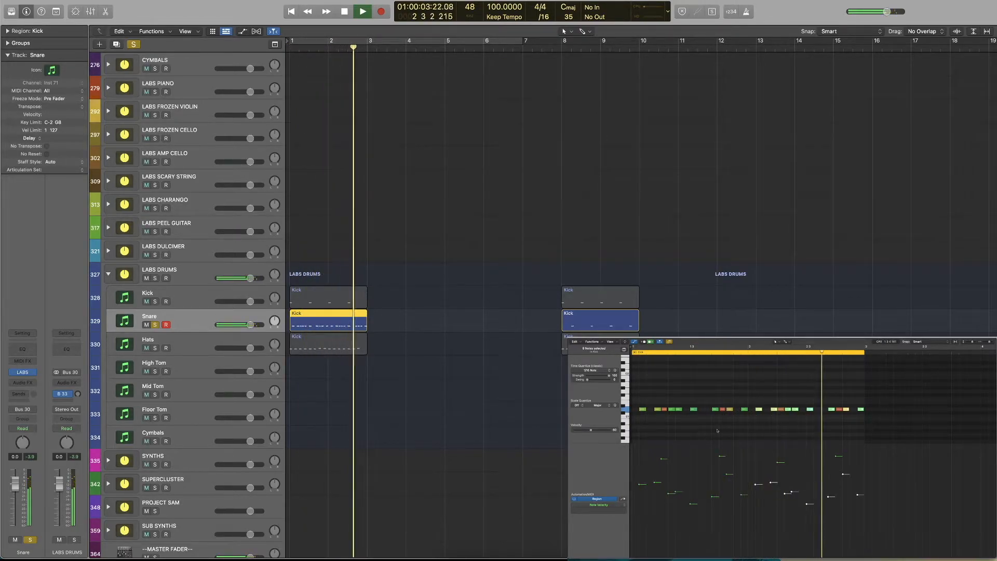
{"action": "key", "text": "space"}
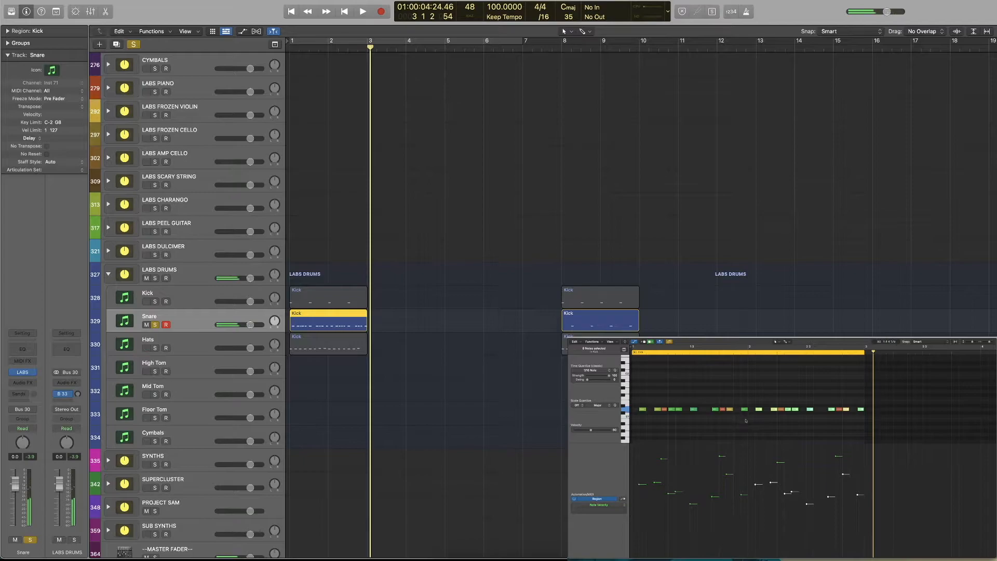
Select all the snare ghost notes without the accented hits and copy them a sixteenth note later
{"action": "left_click_drag", "start_coordinate": [690, 414], "coordinate": [656, 408]}
{"action": "left_click", "coordinate": [642, 409]}
{"action": "left_click_drag", "start_coordinate": [639, 406], "coordinate": [700, 414]}
{"action": "left_click", "coordinate": [715, 409], "text": "shift"}
{"action": "left_click", "coordinate": [729, 410], "text": "shift"}
{"action": "left_click", "coordinate": [744, 409], "text": "shift"}
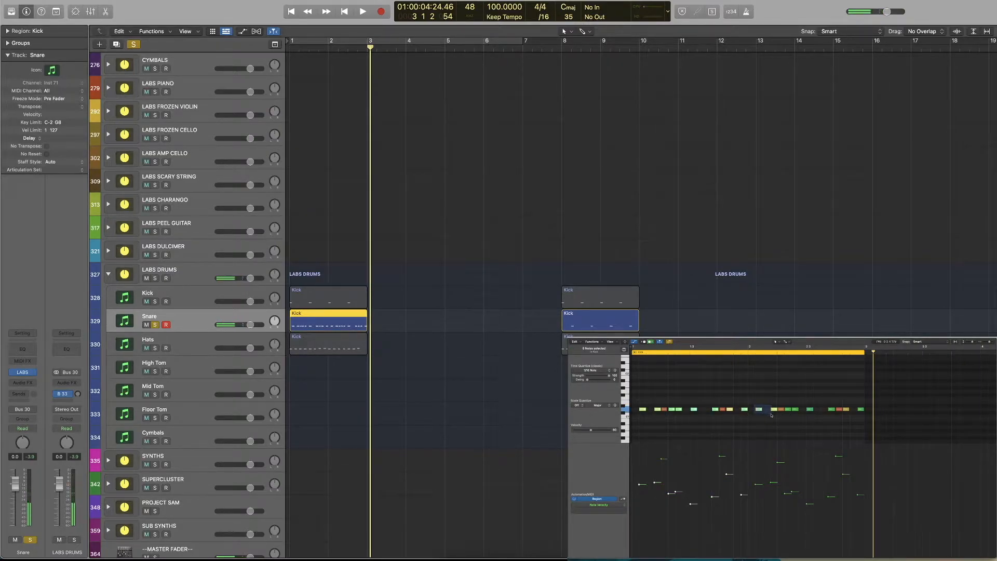
{"action": "left_click_drag", "start_coordinate": [786, 405], "coordinate": [859, 412]}
{"action": "left_click_drag", "start_coordinate": [642, 409], "coordinate": [650, 407]}
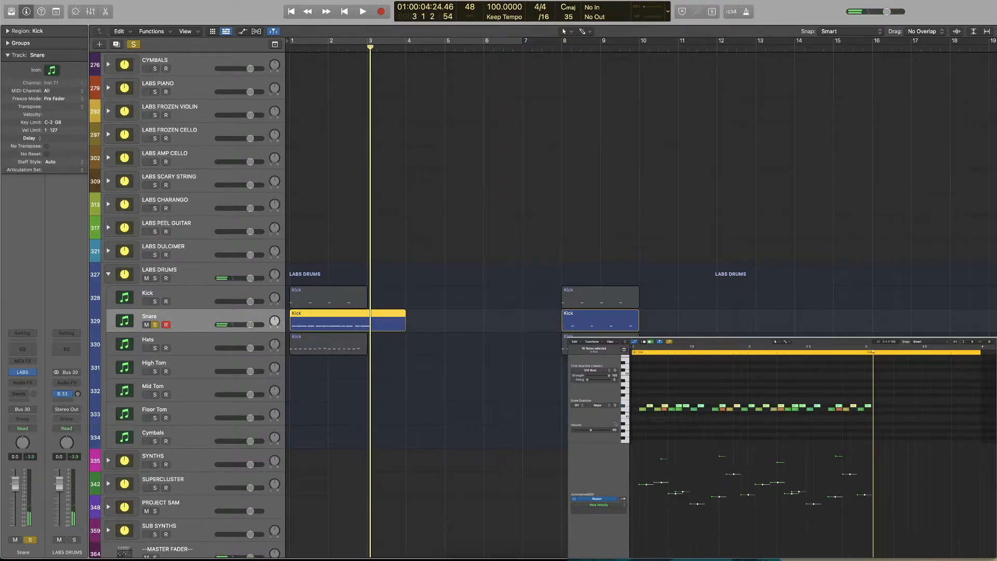
Lower the copied ghost notes' velocities together, align them to the snare's pitch, and play the pattern
{"action": "left_click_drag", "start_coordinate": [681, 492], "coordinate": [680, 507]}
{"action": "left_click", "coordinate": [640, 348]}
{"action": "key", "text": "space"}
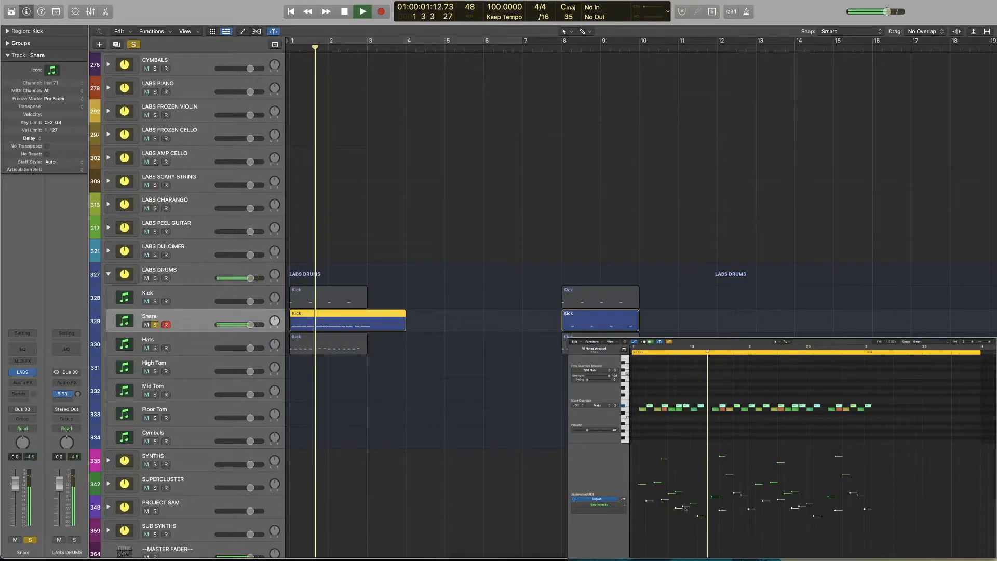
{"action": "key", "text": "space"}
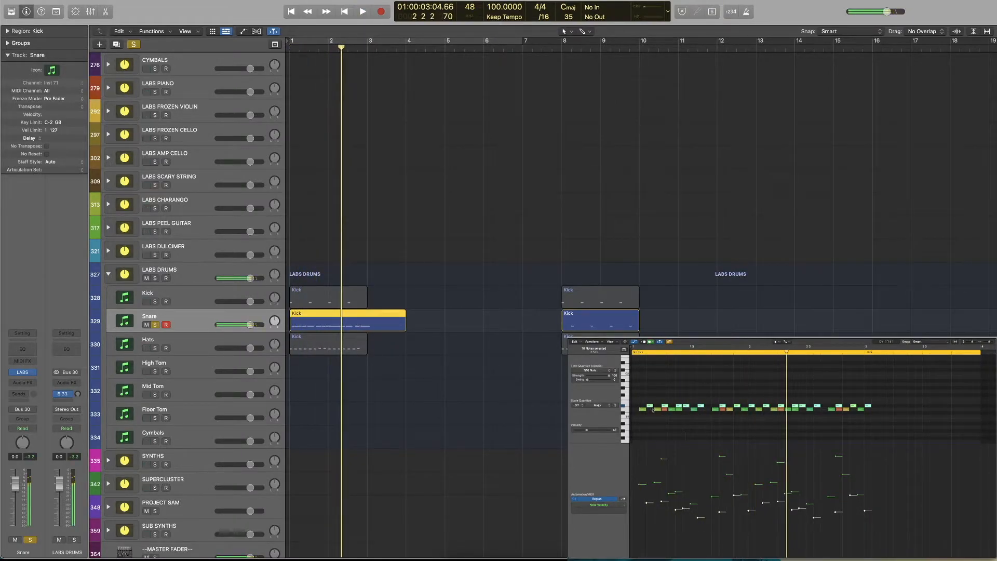
{"action": "key", "text": "space"}
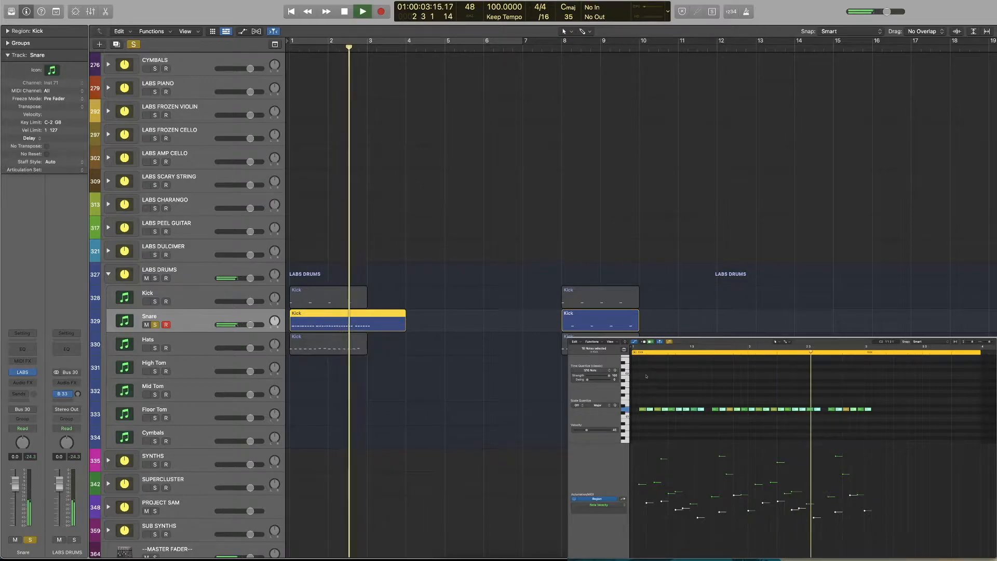
{"action": "key", "text": "Return"}
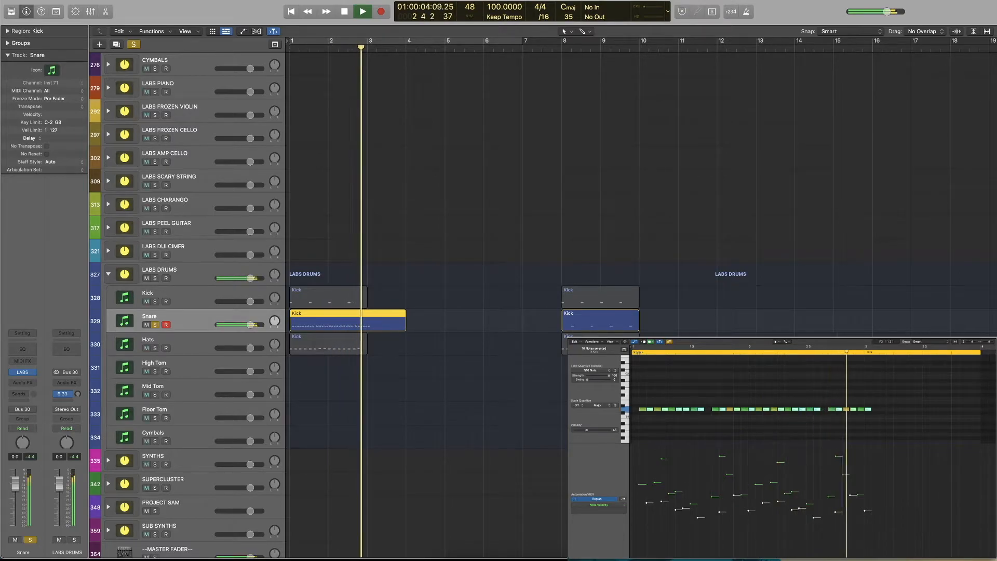
{"action": "key", "text": "space"}
{"action": "key", "text": "Return"}
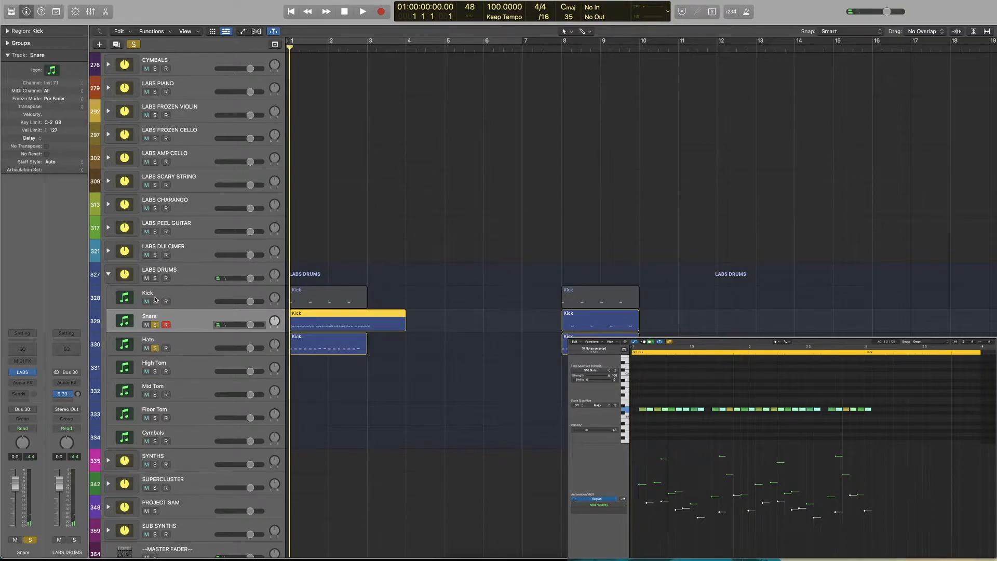
Turn off the solos on the drum tracks, record-enable the Hats track, and play the full beat
{"action": "left_click", "coordinate": [155, 301]}
{"action": "left_click", "coordinate": [155, 348]}
{"action": "left_click", "coordinate": [155, 348], "text": "alt"}
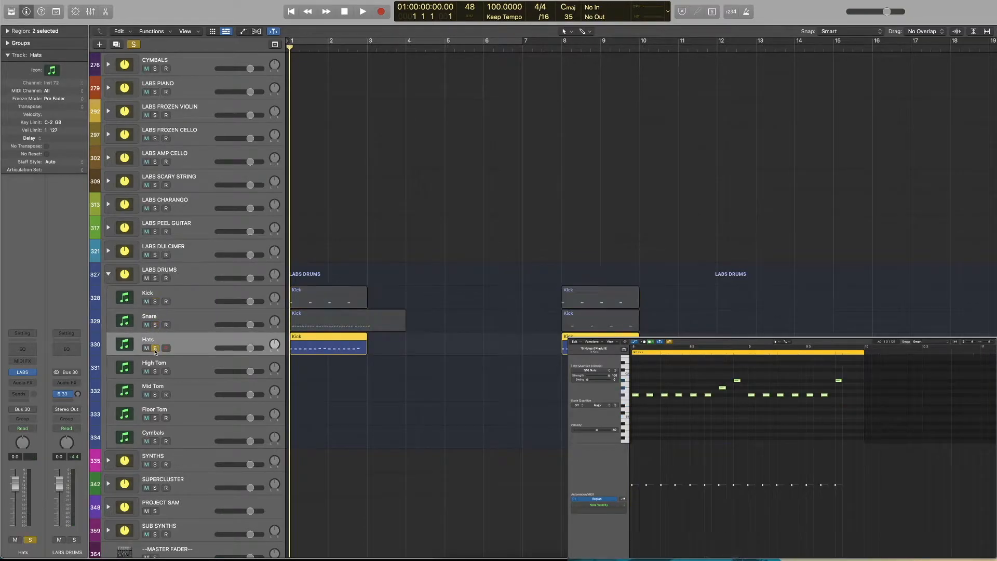
{"action": "left_click", "coordinate": [155, 348]}
{"action": "left_click", "coordinate": [167, 348]}
{"action": "key", "text": "space"}
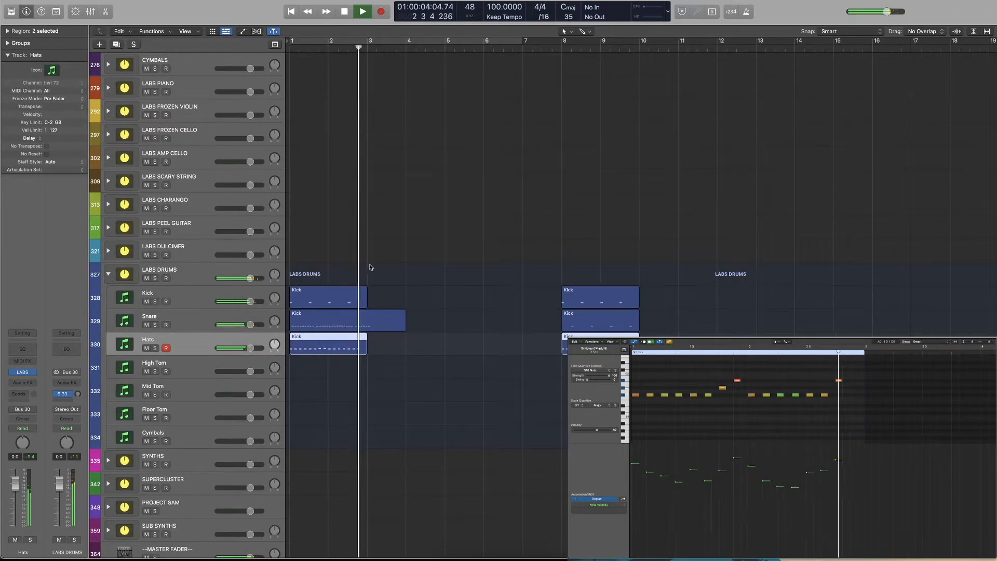
{"action": "key", "text": "space"}
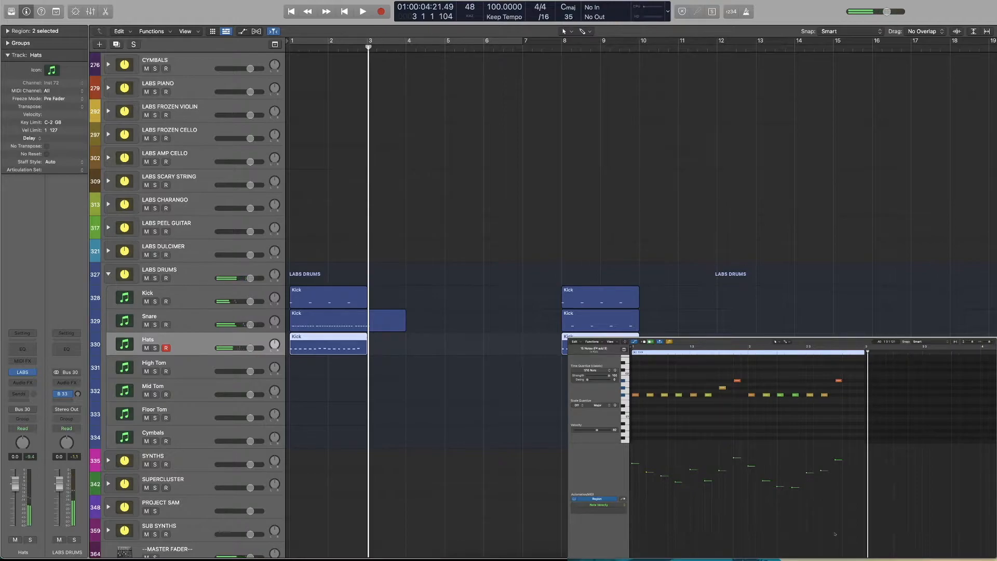
Delete the snare ghost notes after the last accented hit and trim the region's end back to bar 3
{"action": "left_click", "coordinate": [382, 318]}
{"action": "left_click", "coordinate": [879, 400]}
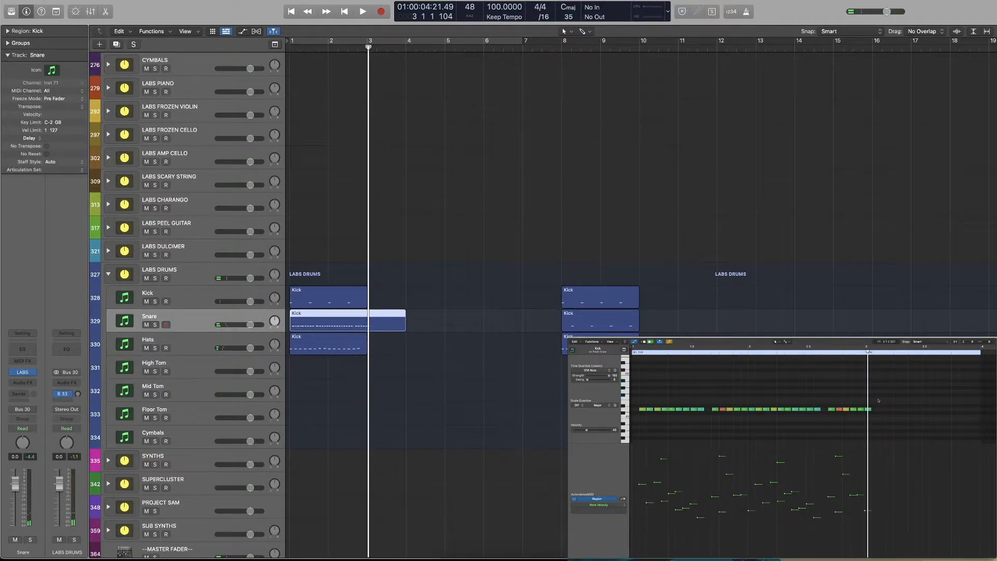
{"action": "left_click_drag", "start_coordinate": [848, 414], "coordinate": [846, 413]}
{"action": "key", "text": "space"}
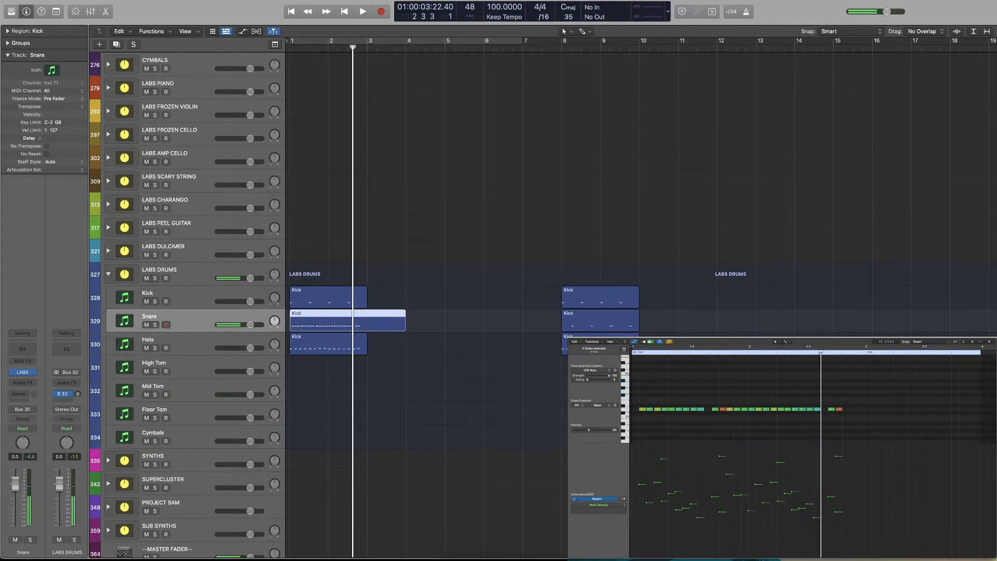
{"action": "key", "text": "space"}
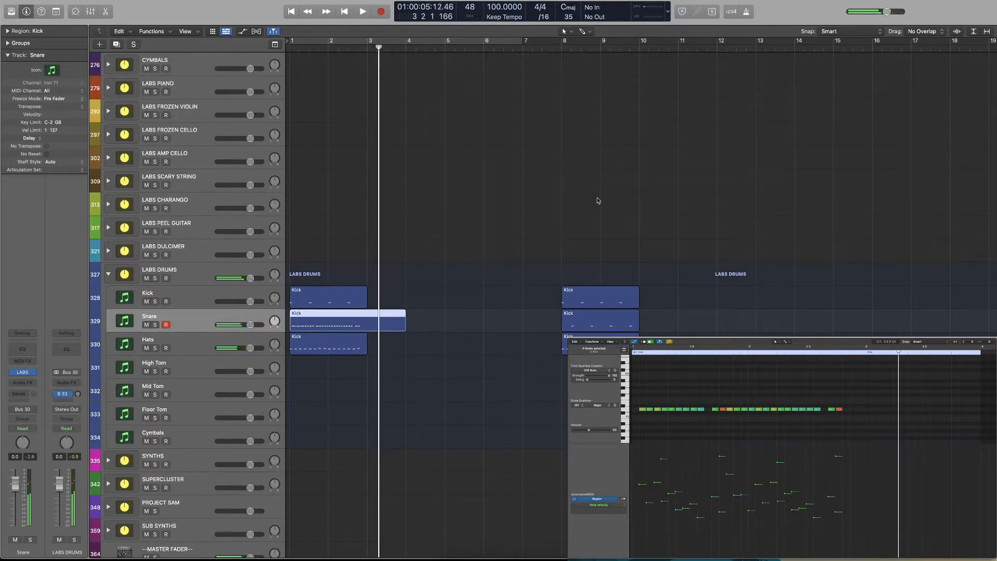
{"action": "left_click_drag", "start_coordinate": [389, 330], "coordinate": [368, 331]}
{"action": "left_click", "coordinate": [531, 150]}
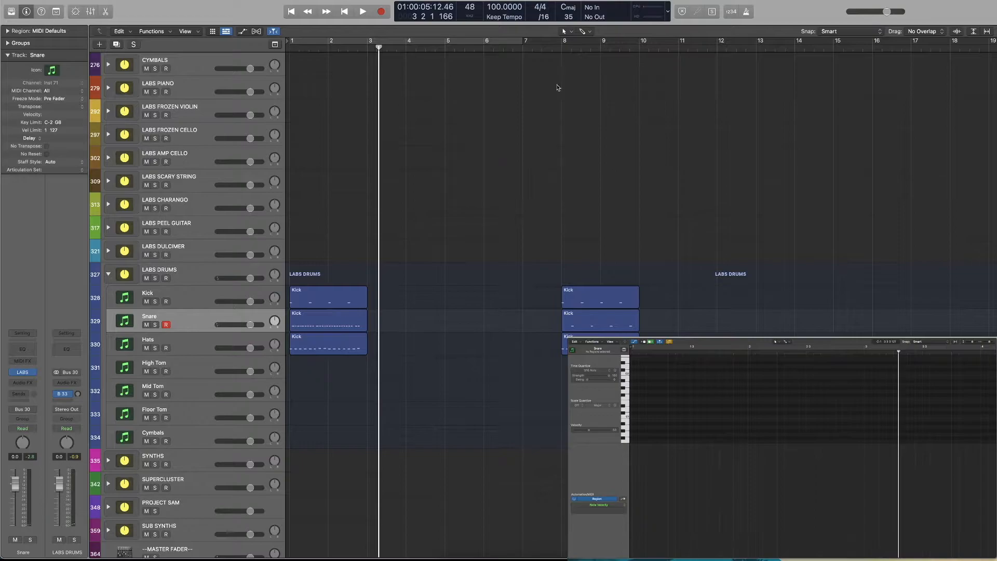
Play the uniform-velocity copy from bar 8, then the humanized beat from the start to compare them
{"action": "left_click", "coordinate": [562, 46]}
{"action": "key", "text": "space"}
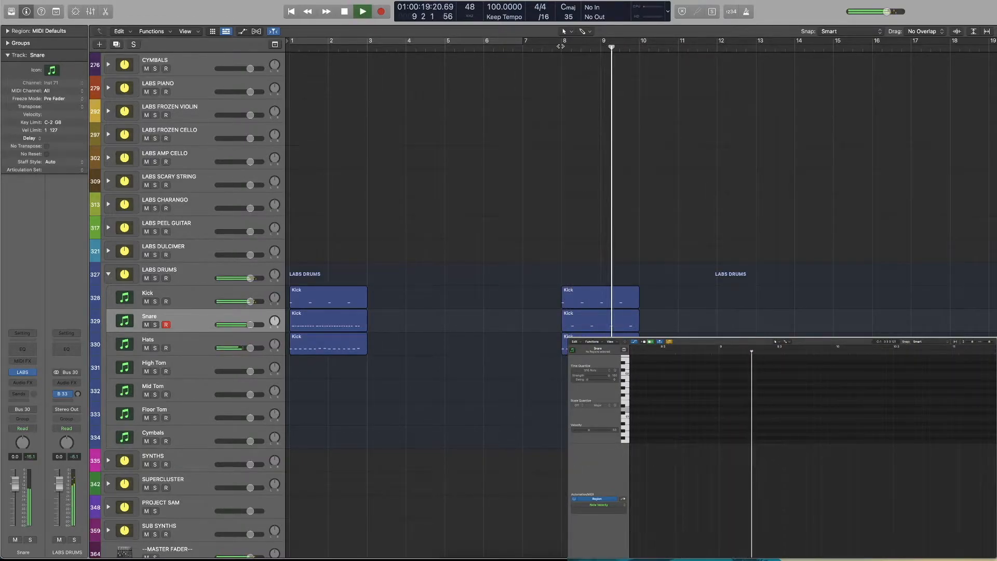
{"action": "key", "text": "space"}
{"action": "key", "text": "Return"}
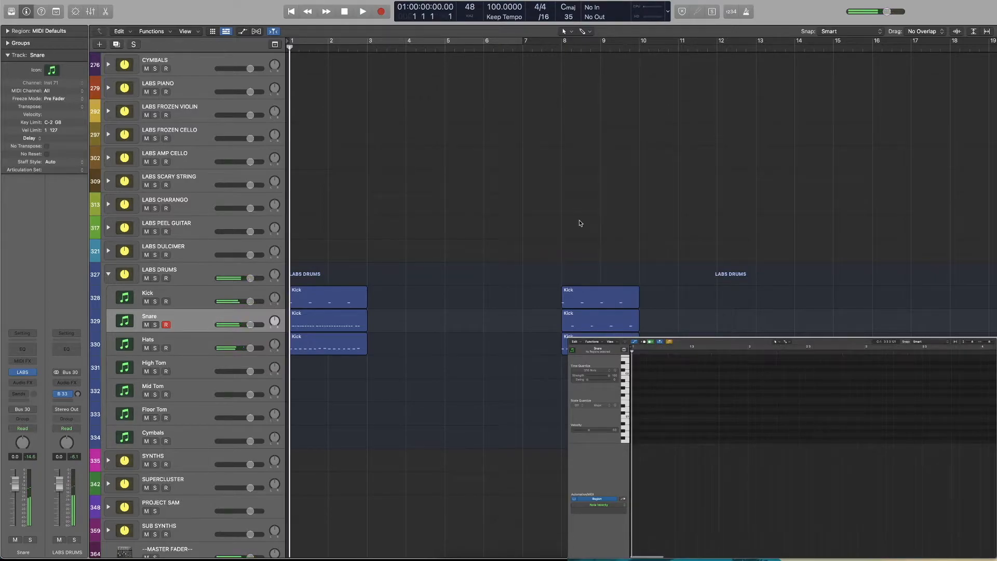
{"action": "key", "text": "space"}
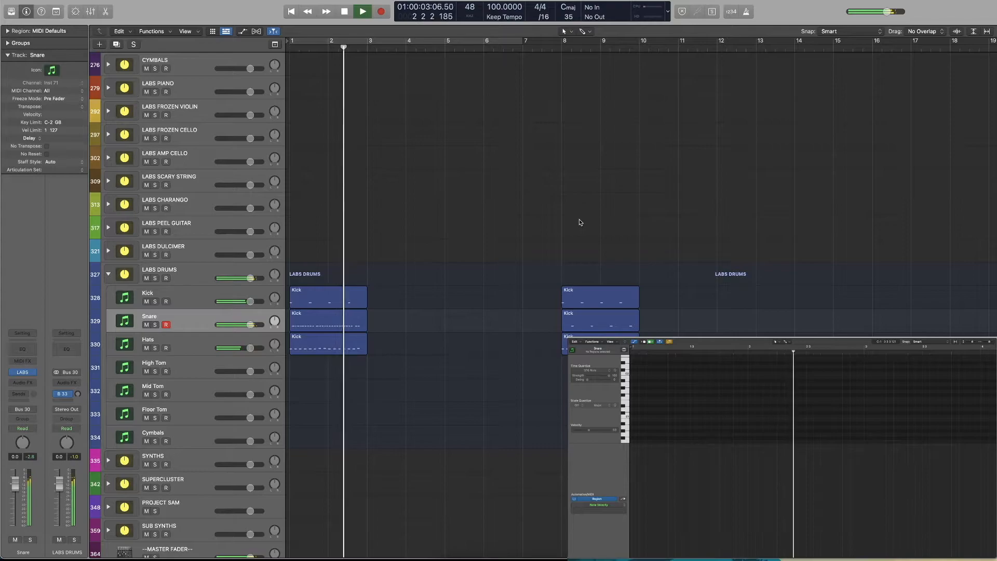
{"action": "key", "text": "space"}
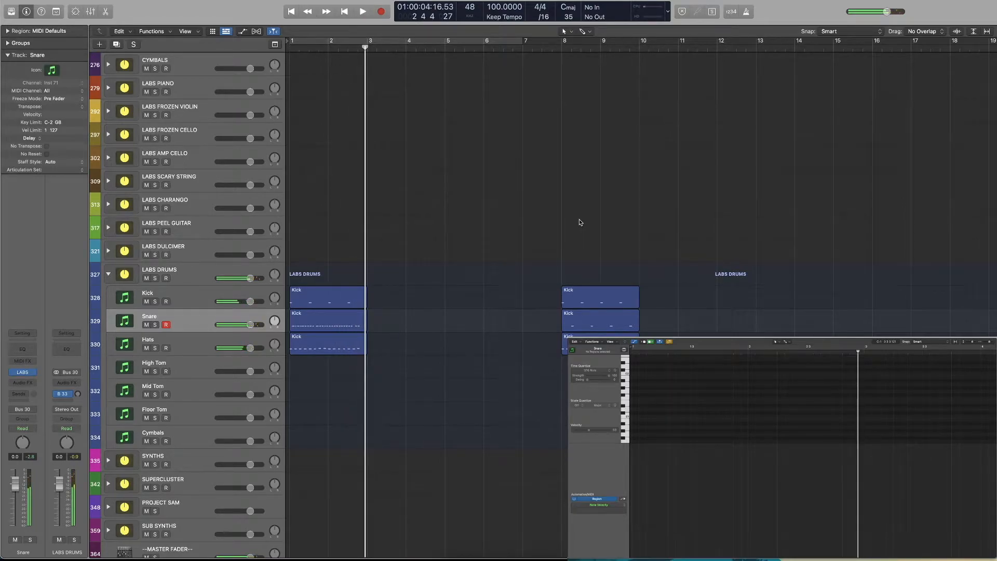
{"action": "key", "text": "Return"}
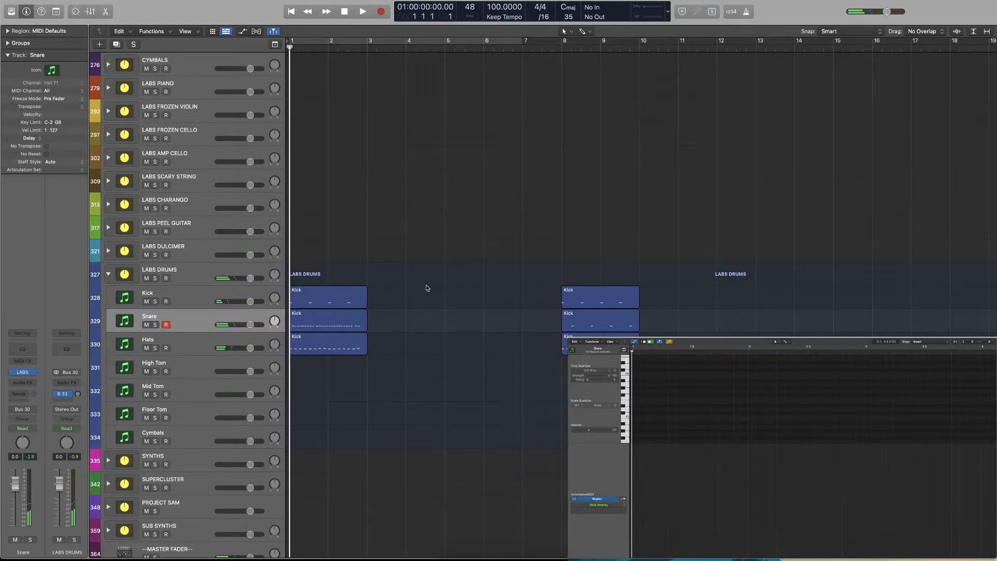
Open the first snare region's notes and audition the accented hit on beat 4 of bar 1
{"action": "left_click", "coordinate": [346, 319]}
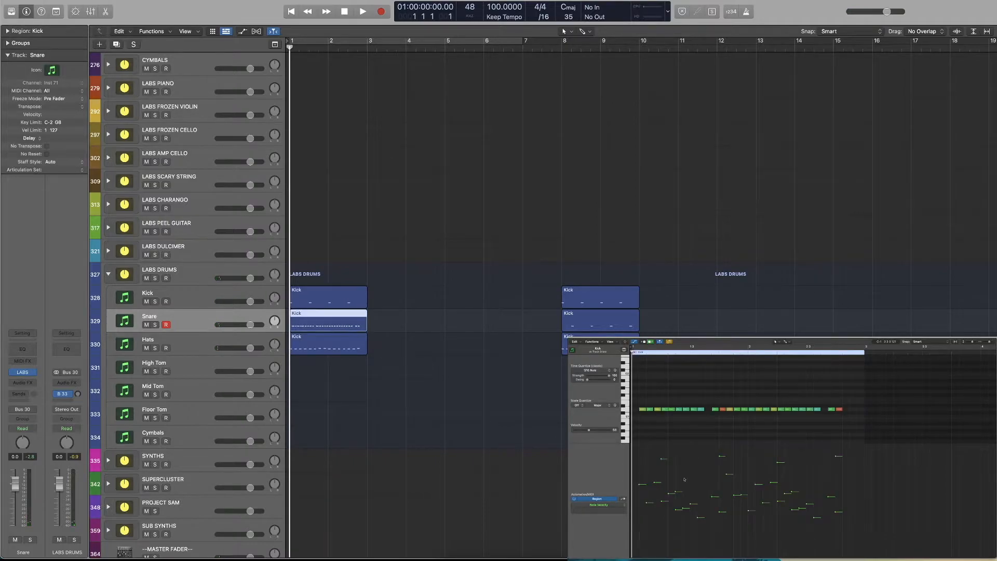
{"action": "left_click", "coordinate": [722, 409]}
{"action": "left_click", "coordinate": [729, 418]}
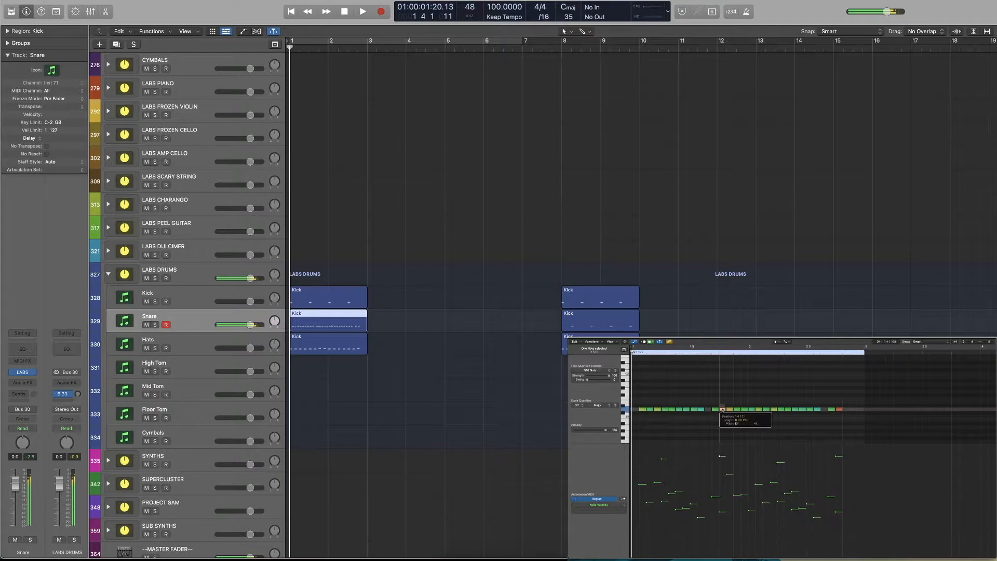
{"action": "left_click", "coordinate": [395, 303]}
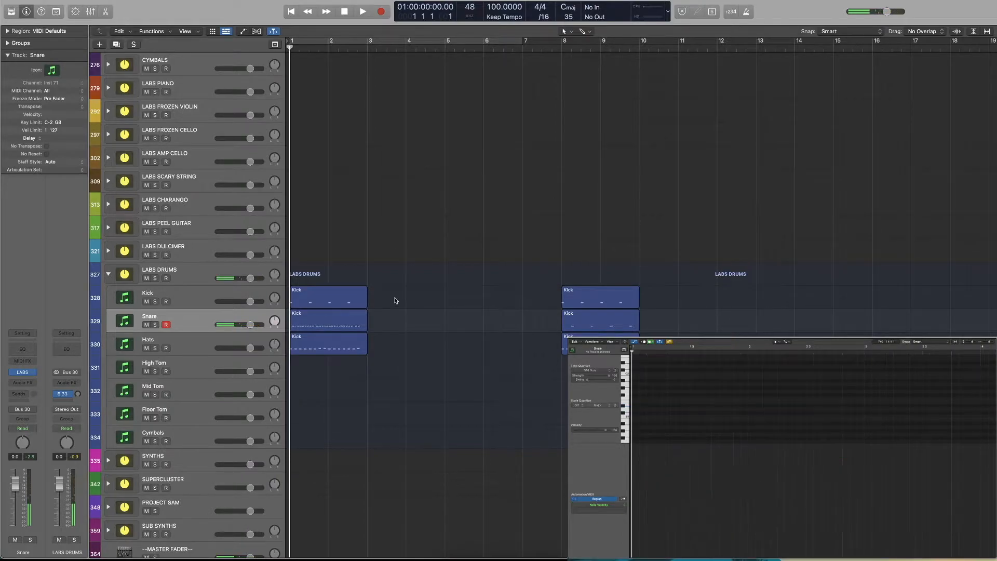
Copy the low hat notes a sixteenth note later, lower the copies' velocities together, and play the beat
{"action": "left_click", "coordinate": [336, 349]}
{"action": "scroll", "coordinate": [740, 429], "scroll_direction": "up", "scroll_amount": 2}
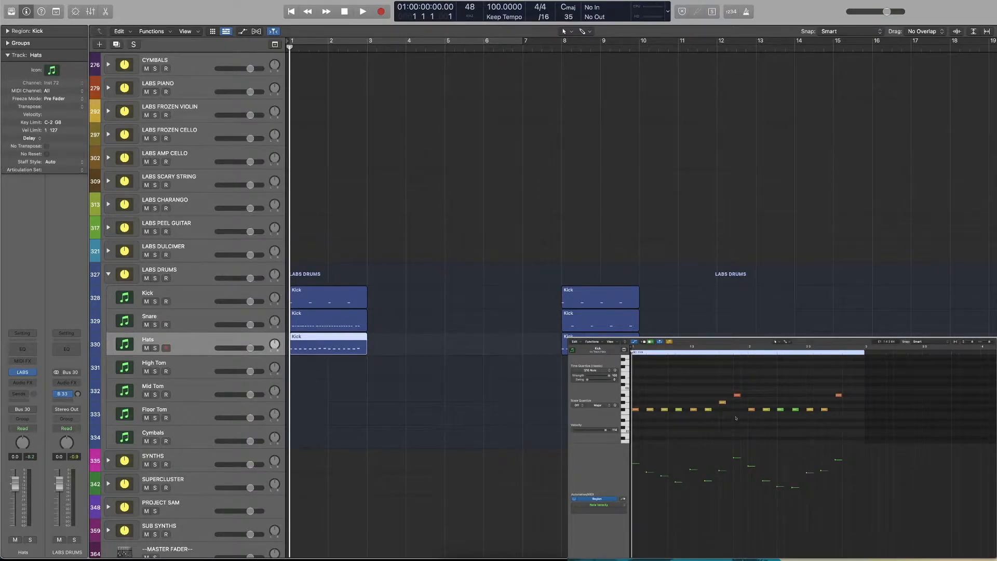
{"action": "left_click_drag", "start_coordinate": [831, 426], "coordinate": [644, 411]}
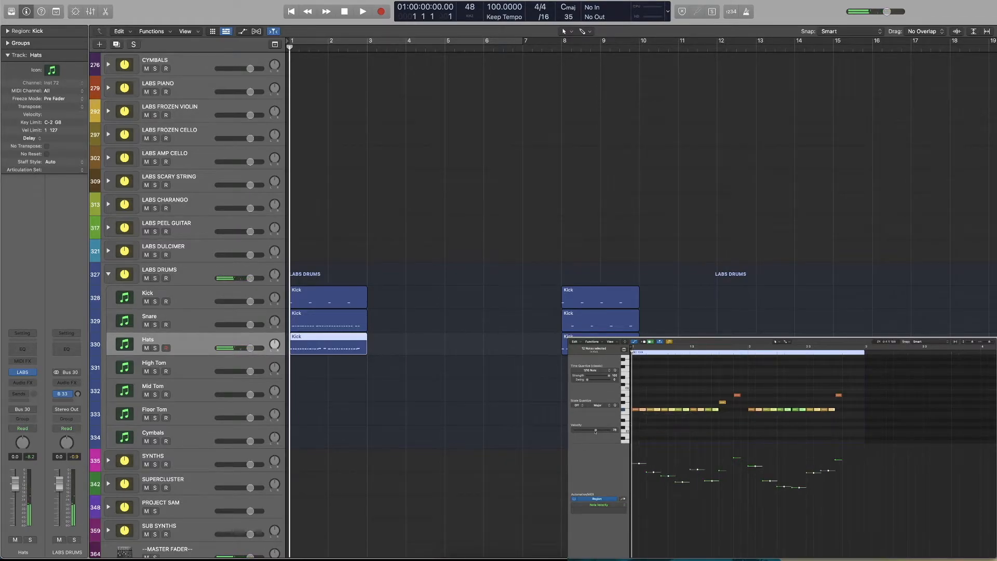
{"action": "left_click_drag", "start_coordinate": [584, 431], "coordinate": [583, 430]}
{"action": "key", "text": "space"}
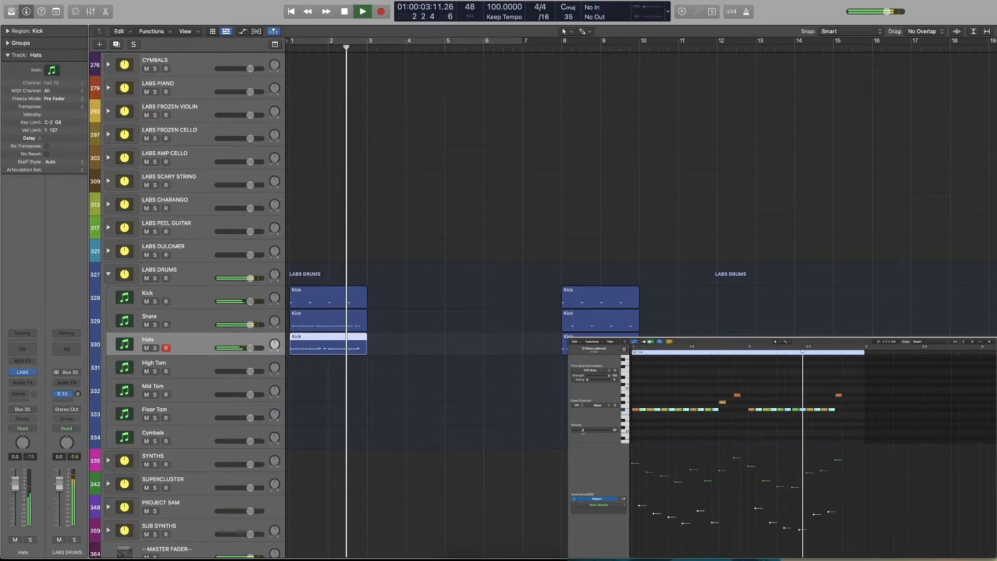
{"action": "key", "text": "space"}
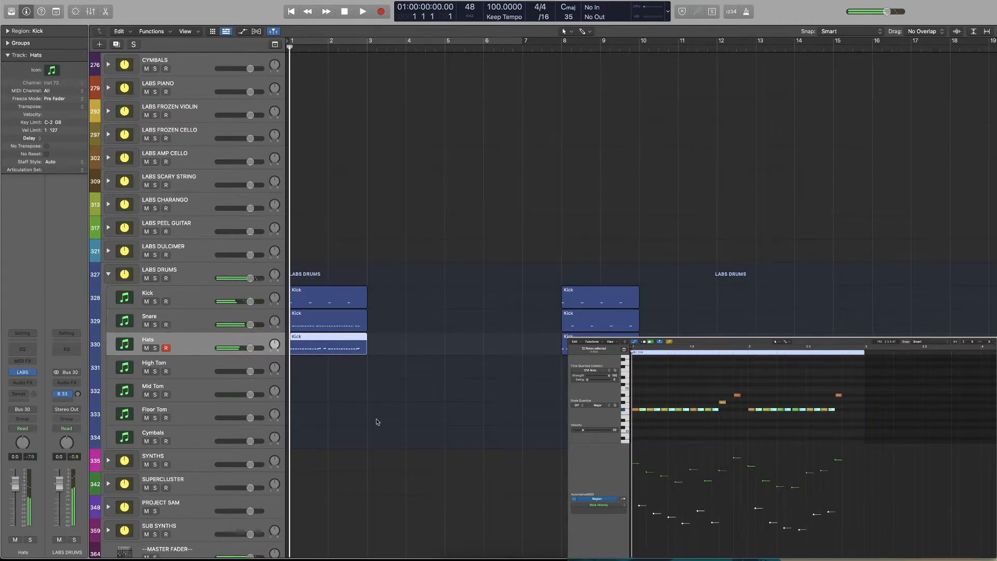
Solo the Hats track, play its pattern from the start, and reopen the first hats region's notes
{"action": "left_click", "coordinate": [378, 422]}
{"action": "left_click", "coordinate": [154, 348]}
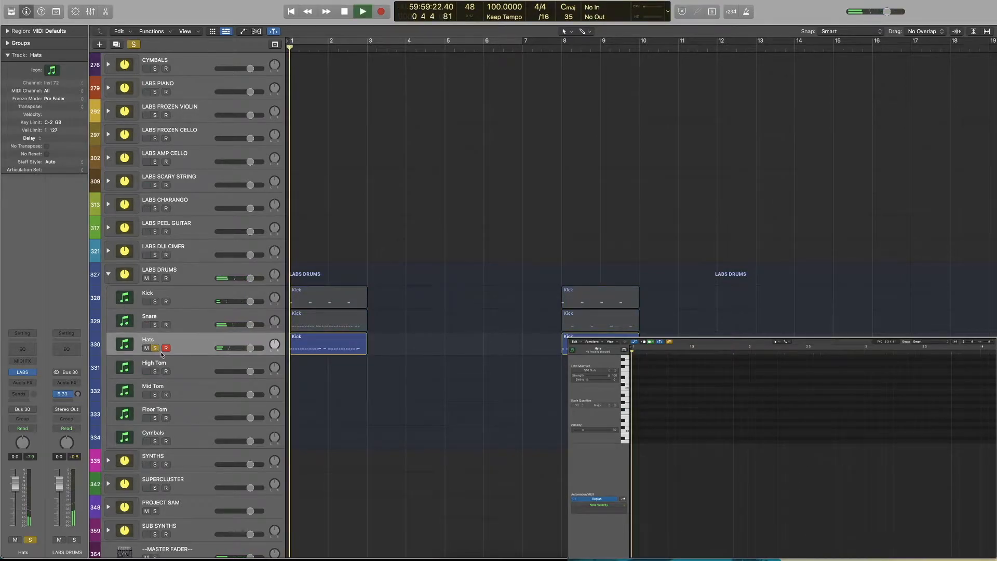
{"action": "key", "text": "space"}
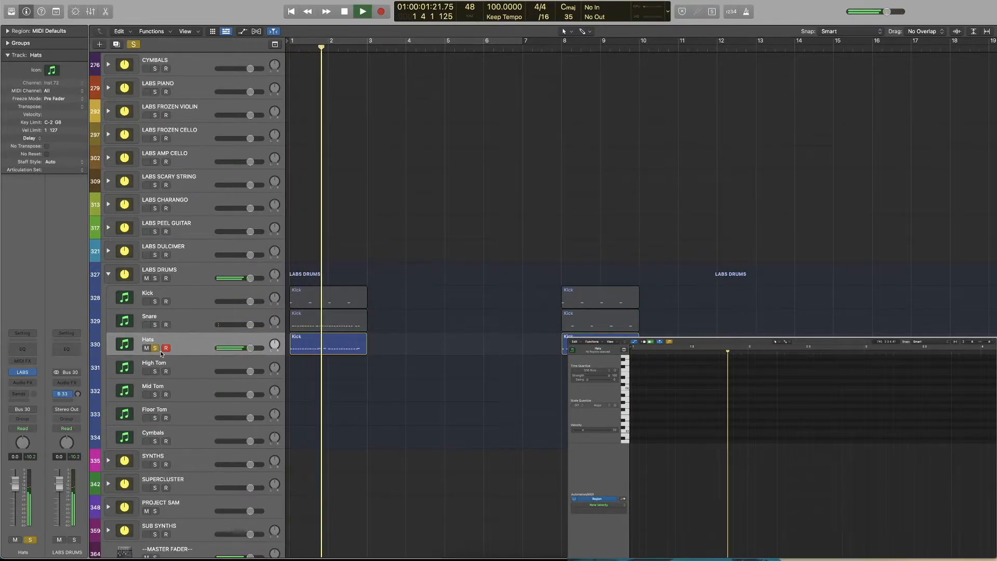
{"action": "key", "text": "space"}
{"action": "left_click", "coordinate": [299, 349]}
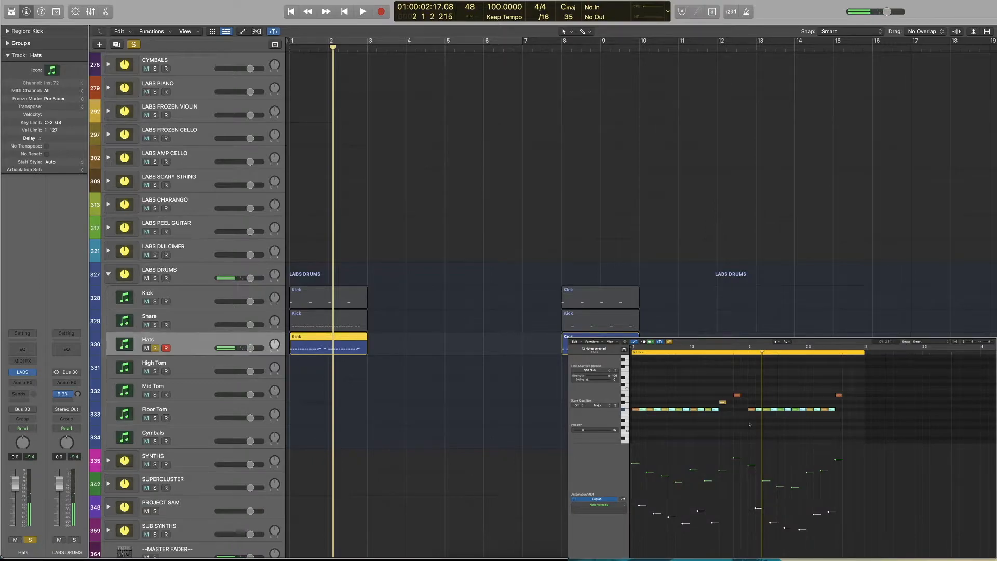
Delete the hat ghost notes, play the hats from the start, and undo the deletion during playback to compare
{"action": "left_click", "coordinate": [760, 410], "text": "shift"}
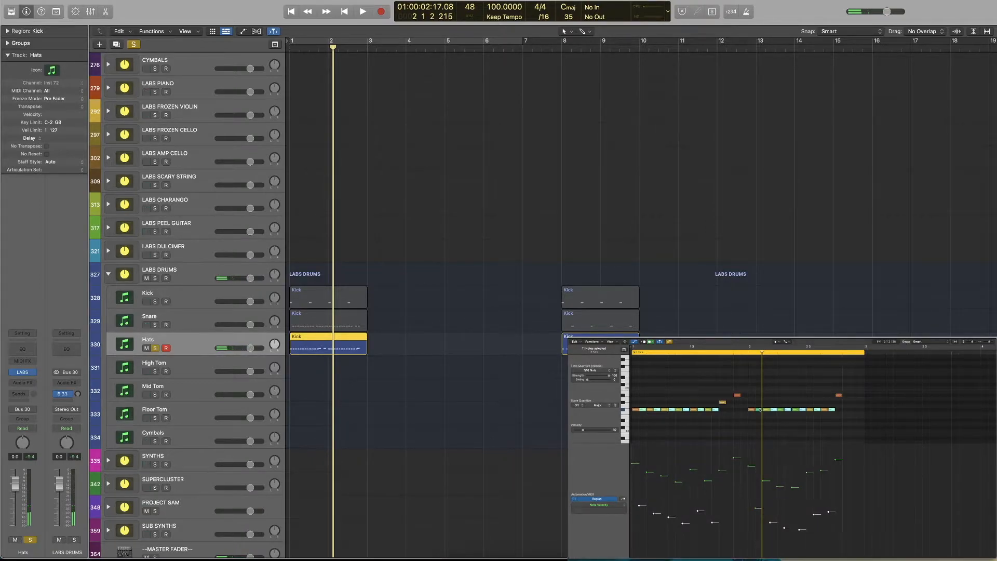
{"action": "key", "text": "Return"}
{"action": "key", "text": "space"}
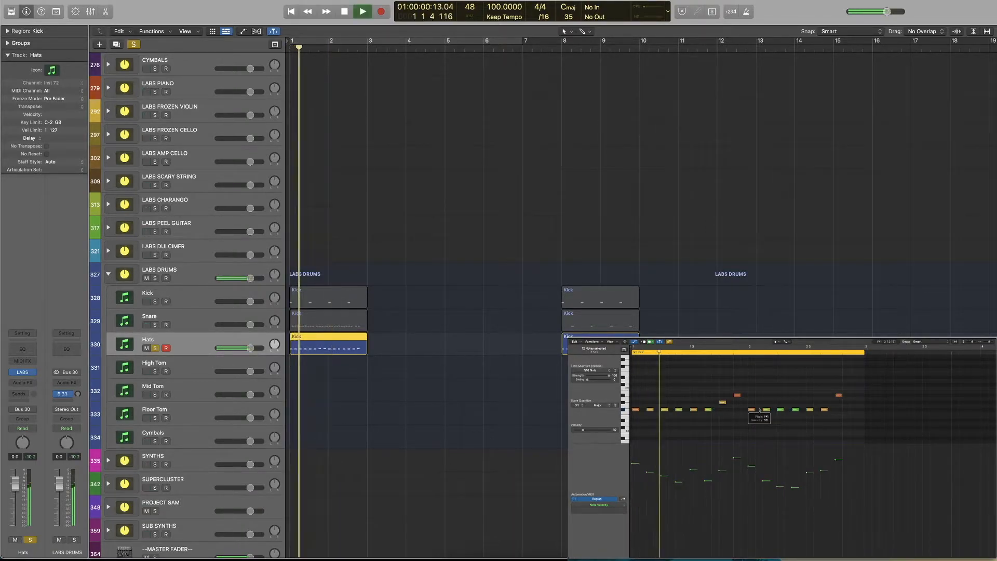
{"action": "key", "text": "super+z"}
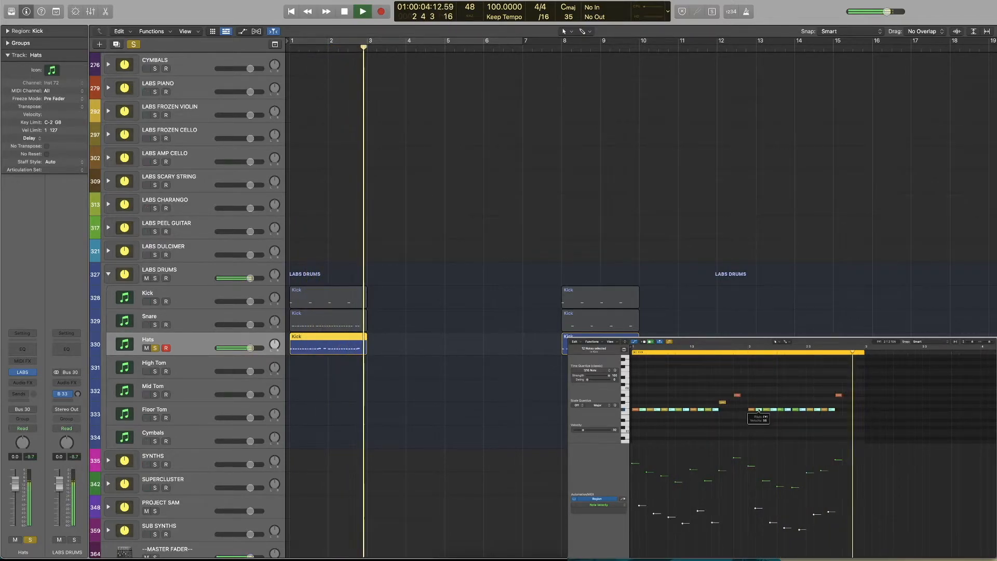
{"action": "key", "text": "space"}
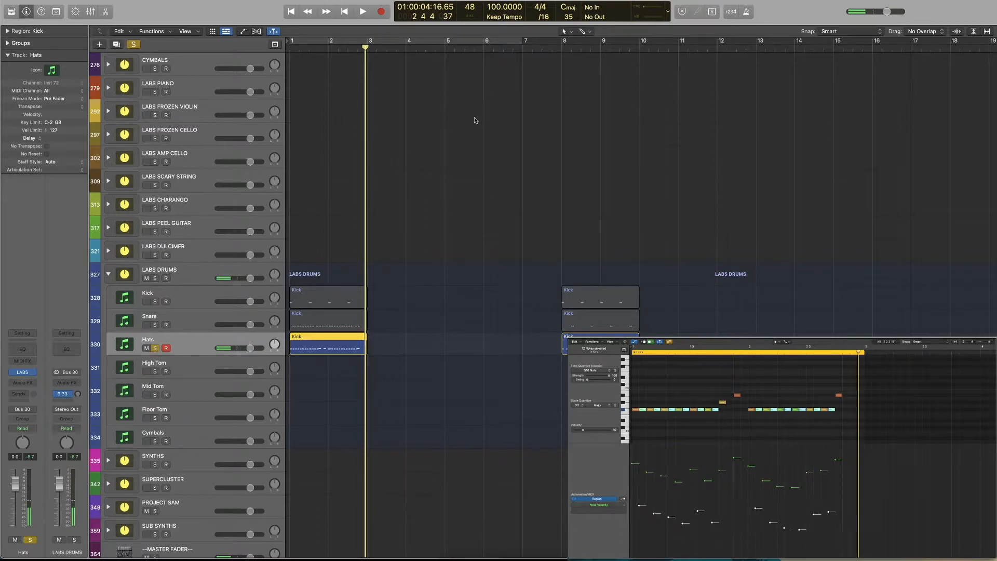
Unsolo the Hats track and select the High Tom track for recording
{"action": "left_click", "coordinate": [450, 268]}
{"action": "left_click", "coordinate": [156, 349]}
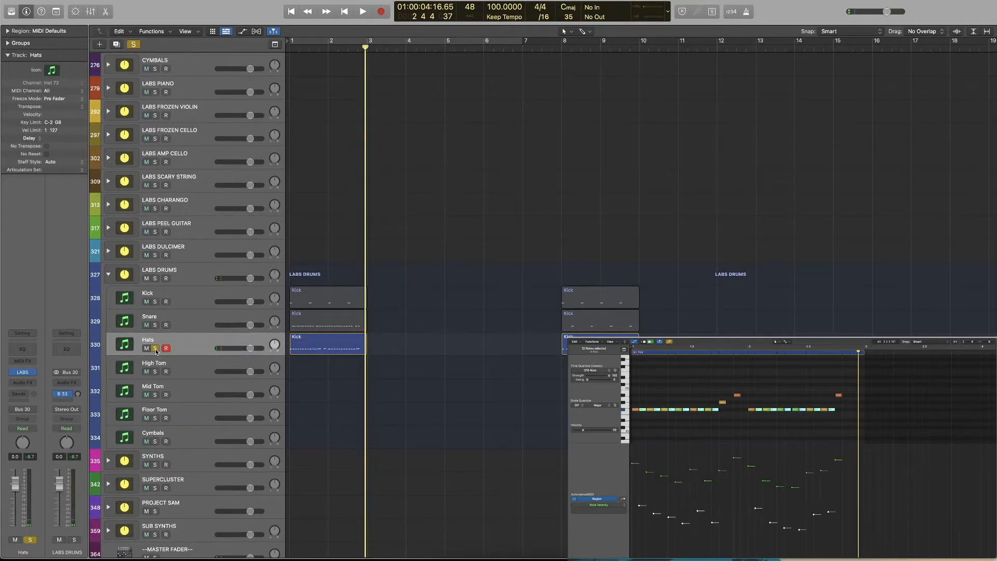
{"action": "left_click", "coordinate": [187, 371]}
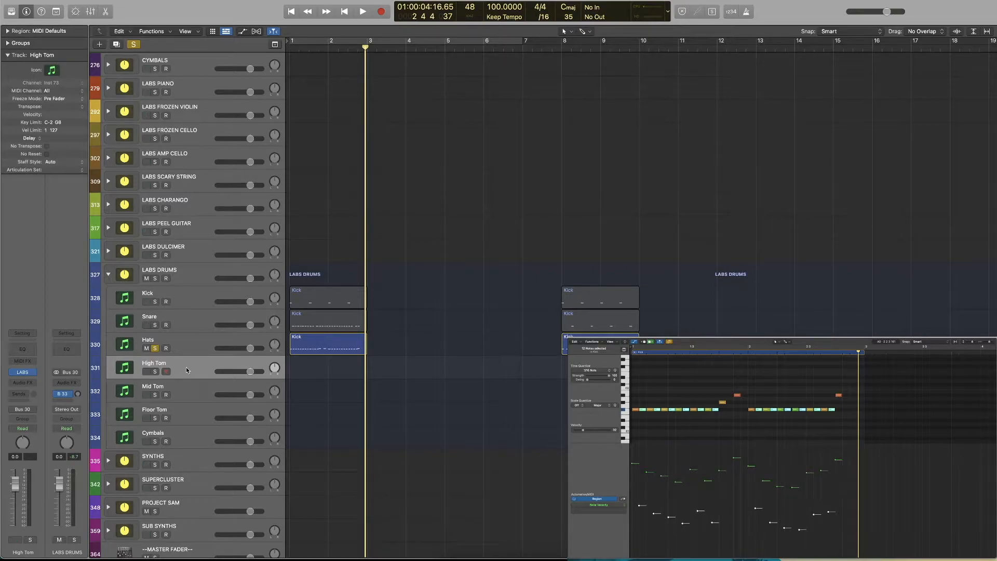
{"action": "left_click", "coordinate": [155, 348]}
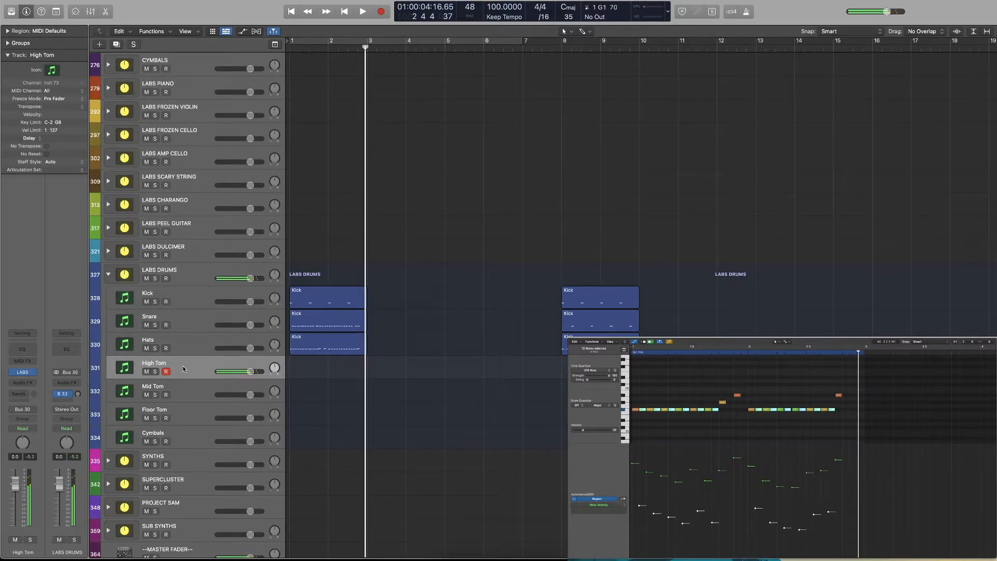
Record a short tom take on the High Tom track from bar 3 and move its region to bar 1
{"action": "key", "text": "r"}
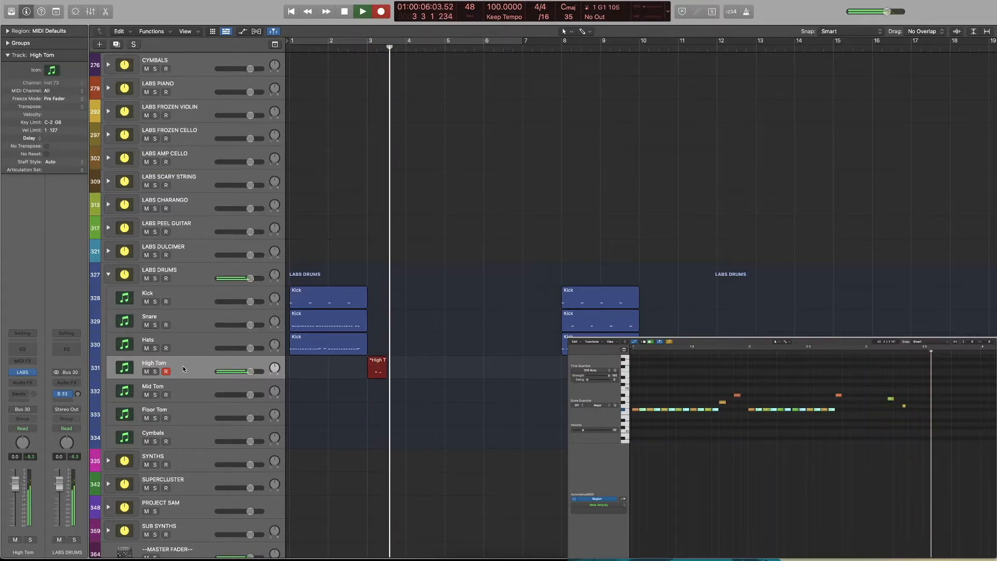
{"action": "key", "text": "space"}
{"action": "left_click_drag", "start_coordinate": [374, 378], "coordinate": [300, 374]}
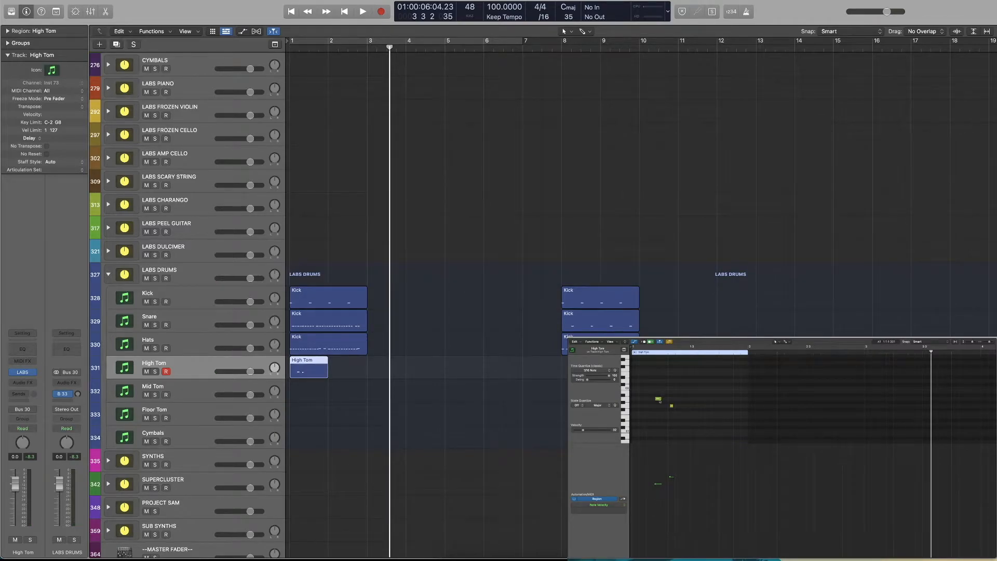
Reduce the tom take to one hit per tom, placing the upper note on beat 1 and the lower note on beat 2 of bar 1
{"action": "left_click", "coordinate": [670, 398]}
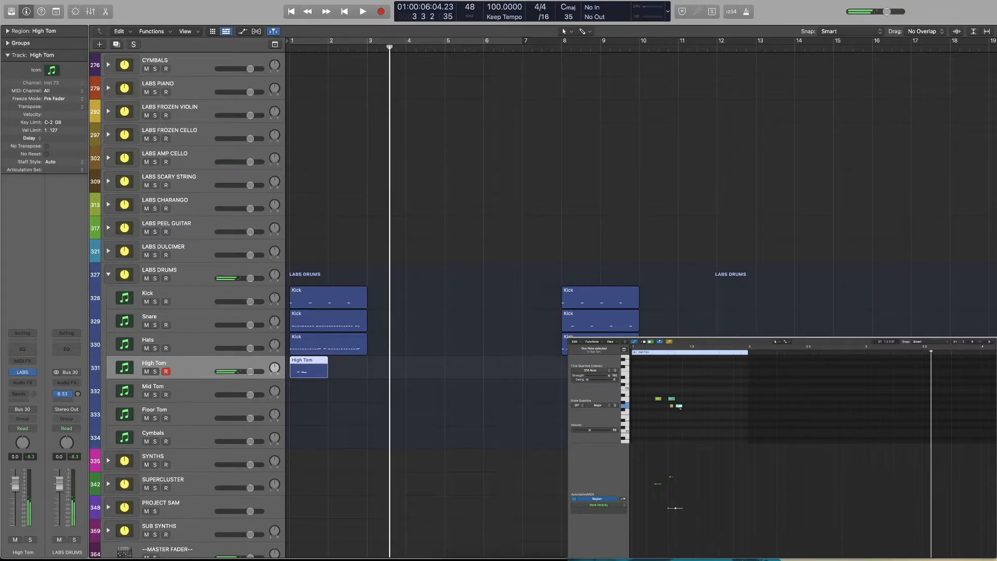
{"action": "left_click", "coordinate": [672, 406]}
{"action": "left_click_drag", "start_coordinate": [673, 401], "coordinate": [635, 399]}
{"action": "left_click", "coordinate": [661, 351]}
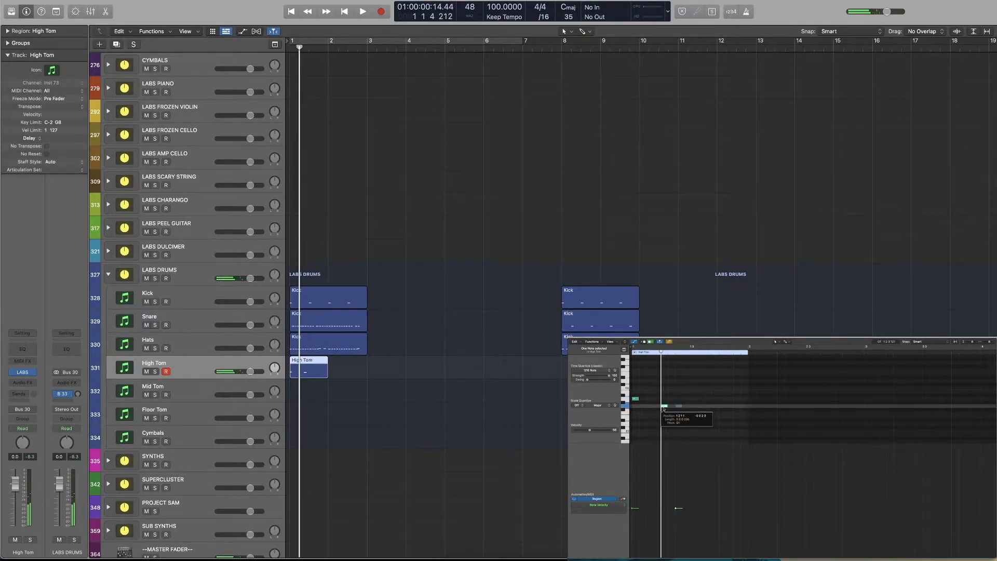
Split the High Tom region at beat 2, move its second part to the Mid Tom track at bar 1, and play the result
{"action": "left_click", "coordinate": [329, 376]}
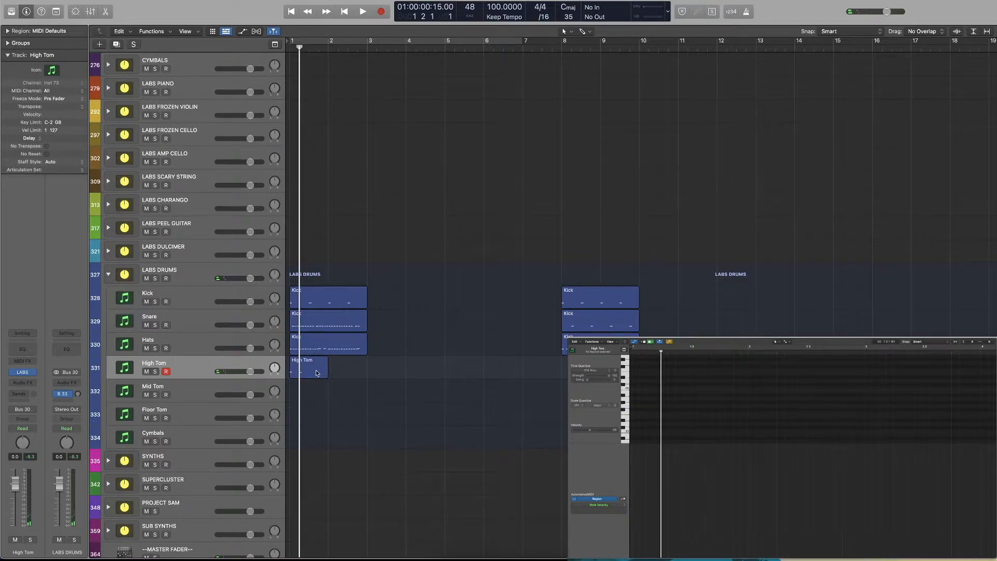
{"action": "left_click", "coordinate": [317, 373]}
{"action": "key", "text": "super+t"}
{"action": "left_click_drag", "start_coordinate": [316, 373], "coordinate": [304, 388]}
{"action": "key", "text": "space"}
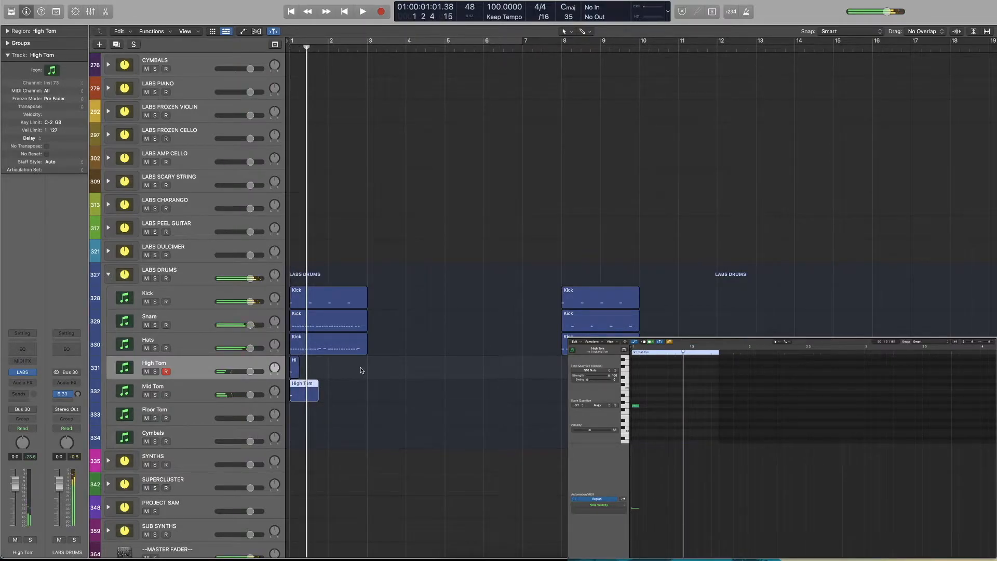
Select the first group of kick, snare, hats and tom regions and move it to start at bar 2
{"action": "left_click_drag", "start_coordinate": [419, 288], "coordinate": [300, 399]}
{"action": "left_click_drag", "start_coordinate": [406, 298], "coordinate": [302, 400]}
{"action": "left_click_drag", "start_coordinate": [307, 348], "coordinate": [344, 348]}
Create an empty one-bar region at bar 1 on each of the Kick, Snare, Hats, High Tom and Mid Tom tracks
{"action": "left_click", "coordinate": [309, 307]}
{"action": "key", "text": "z"}
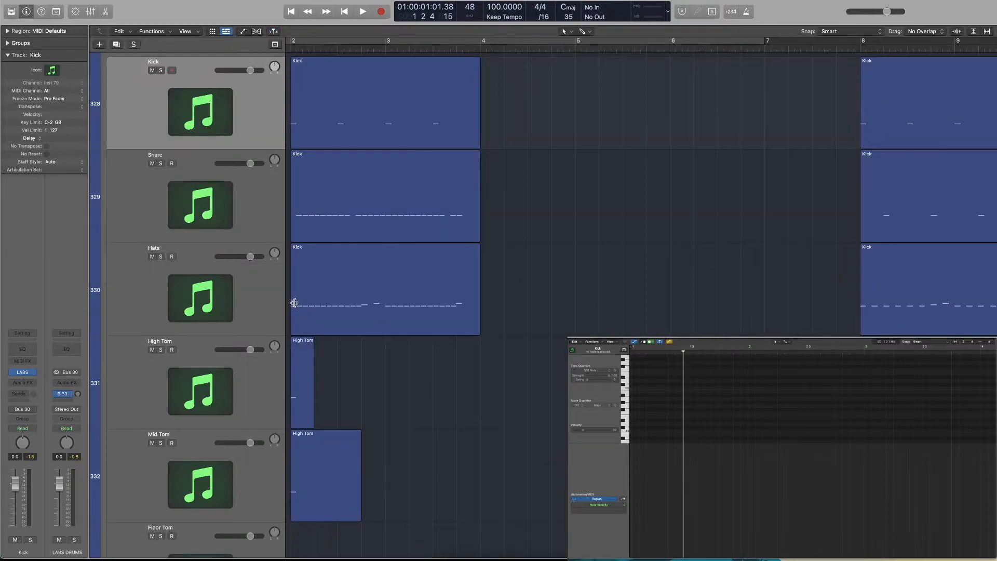
{"action": "key", "text": "z"}
{"action": "key", "text": "super+Down"}
{"action": "key", "text": "super+Down"}
{"action": "key", "text": "super+Down"}
{"action": "key", "text": "super+Down"}
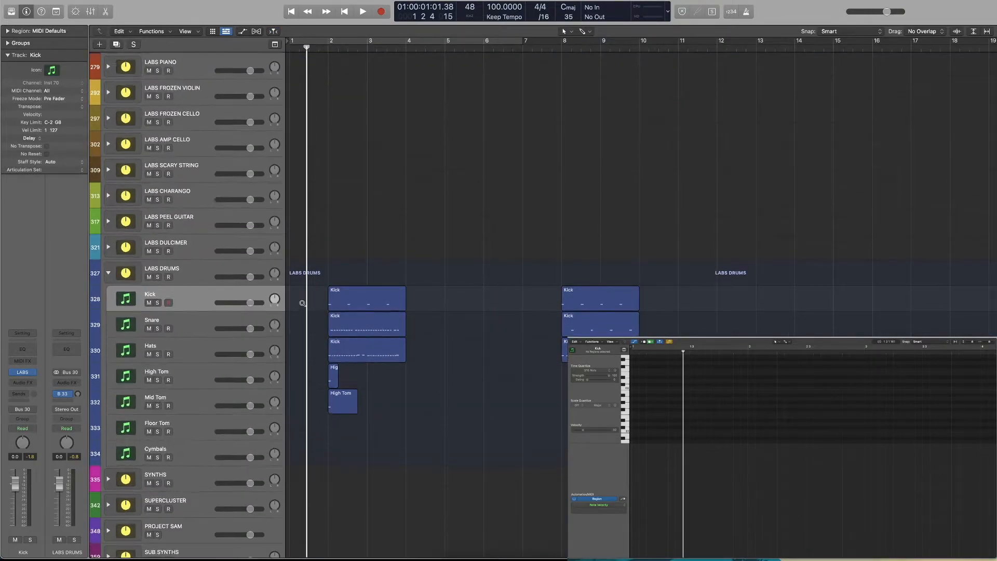
{"action": "key", "text": "super+Right"}
{"action": "key", "text": "super+Right"}
{"action": "key", "text": "super+Right"}
{"action": "key", "text": "super+Right"}
{"action": "scroll", "coordinate": [306, 305], "scroll_direction": "left", "scroll_amount": 2}
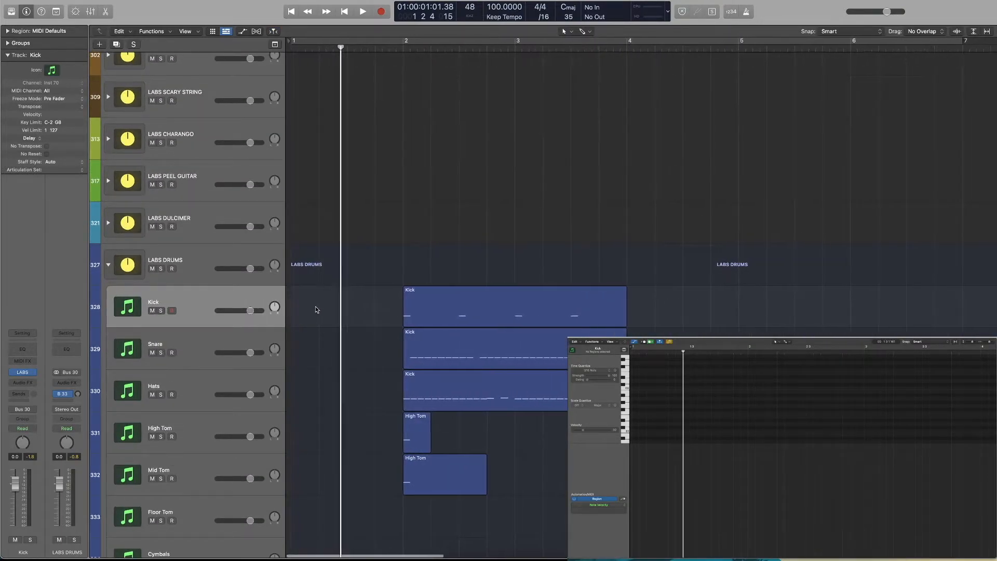
{"action": "left_click", "coordinate": [301, 312], "text": "super"}
{"action": "left_click", "coordinate": [301, 347], "text": "super"}
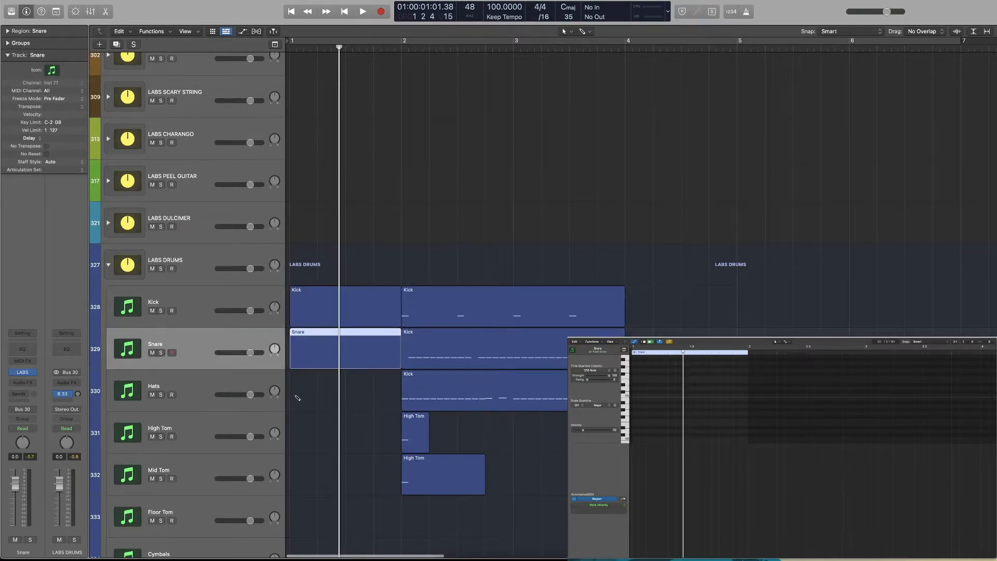
{"action": "left_click", "coordinate": [300, 390], "text": "super"}
{"action": "left_click", "coordinate": [299, 434], "text": "super"}
{"action": "left_click", "coordinate": [307, 471], "text": "super"}
Join the empty bar 1 region with the adjoining pattern region on each of the five drum tracks
{"action": "left_click_drag", "start_coordinate": [534, 493], "coordinate": [344, 483]}
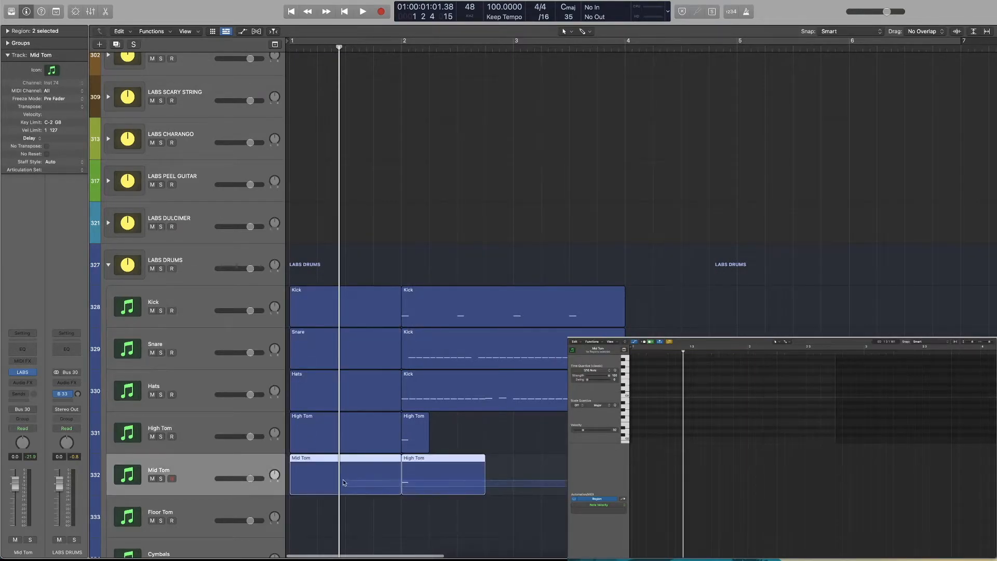
{"action": "key", "text": "super+j"}
{"action": "left_click_drag", "start_coordinate": [464, 437], "coordinate": [364, 436]}
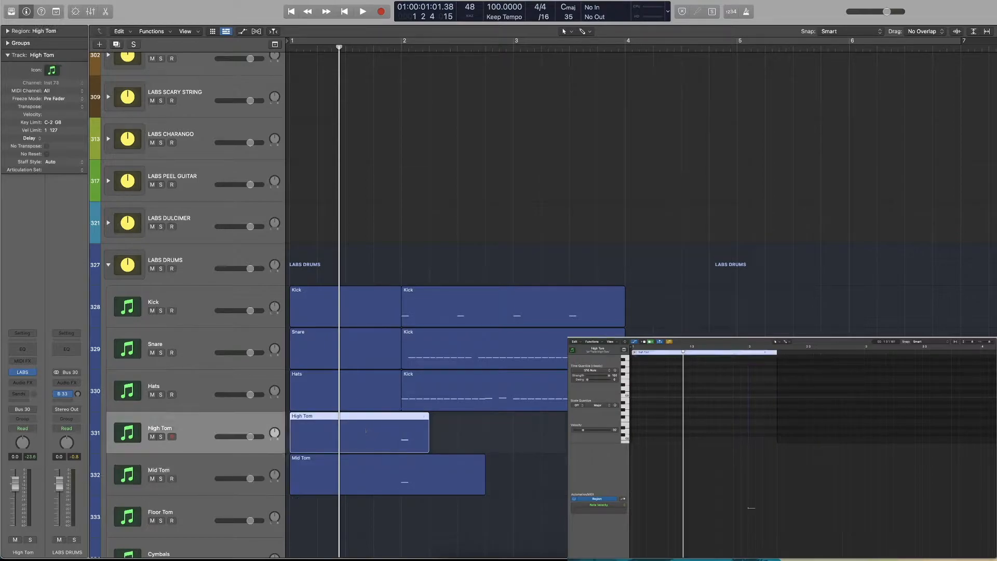
{"action": "key", "text": "super+j"}
{"action": "left_click_drag", "start_coordinate": [565, 385], "coordinate": [365, 385]}
{"action": "key", "text": "super+j"}
{"action": "left_click_drag", "start_coordinate": [644, 349], "coordinate": [412, 339]}
{"action": "key", "text": "super+j"}
{"action": "left_click_drag", "start_coordinate": [677, 310], "coordinate": [371, 303]}
{"action": "key", "text": "super+j"}
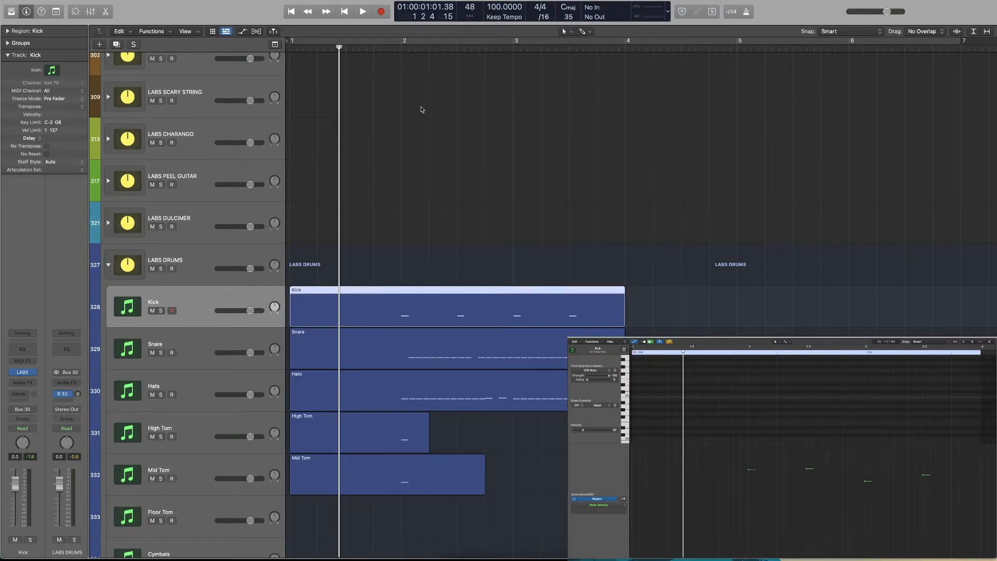
Cut the empty first bar off all five joined regions at bar 2 and move the remaining patterns to bar 1
{"action": "left_click", "coordinate": [401, 48]}
{"action": "left_click_drag", "start_coordinate": [356, 265], "coordinate": [372, 493]}
{"action": "key", "text": "super+t"}
{"action": "left_click_drag", "start_coordinate": [345, 271], "coordinate": [323, 486]}
{"action": "key", "text": "Delete"}
{"action": "left_click_drag", "start_coordinate": [583, 502], "coordinate": [309, 301]}
{"action": "key", "text": "Return"}
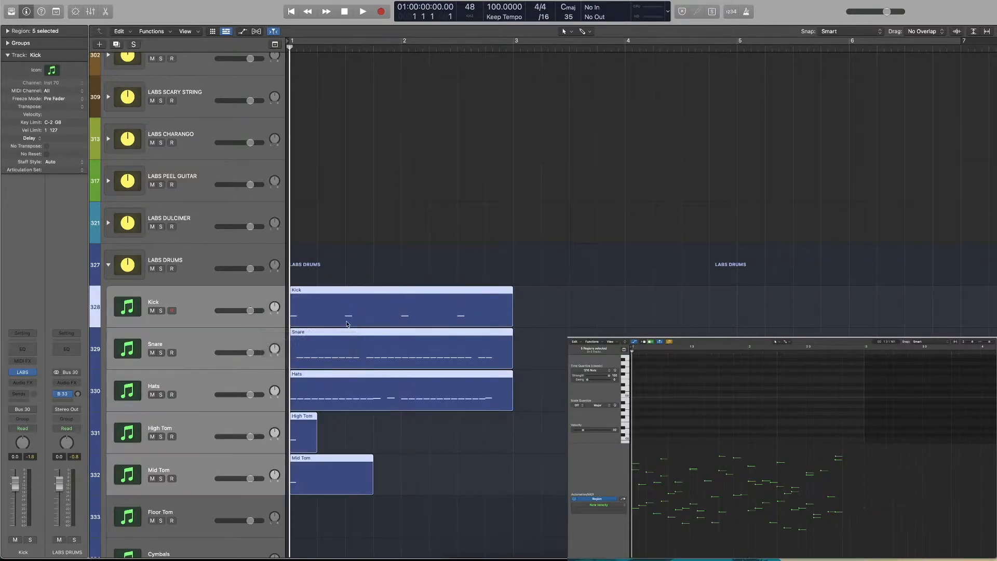
Extend the High Tom and Mid Tom regions to end at bar 3
{"action": "left_click", "coordinate": [331, 448]}
{"action": "left_click_drag", "start_coordinate": [317, 451], "coordinate": [513, 453]}
{"action": "left_click_drag", "start_coordinate": [523, 492], "coordinate": [513, 492]}
Move the single Mid Tom and High Tom notes to beat 4 of bar 2
{"action": "left_click", "coordinate": [487, 49]}
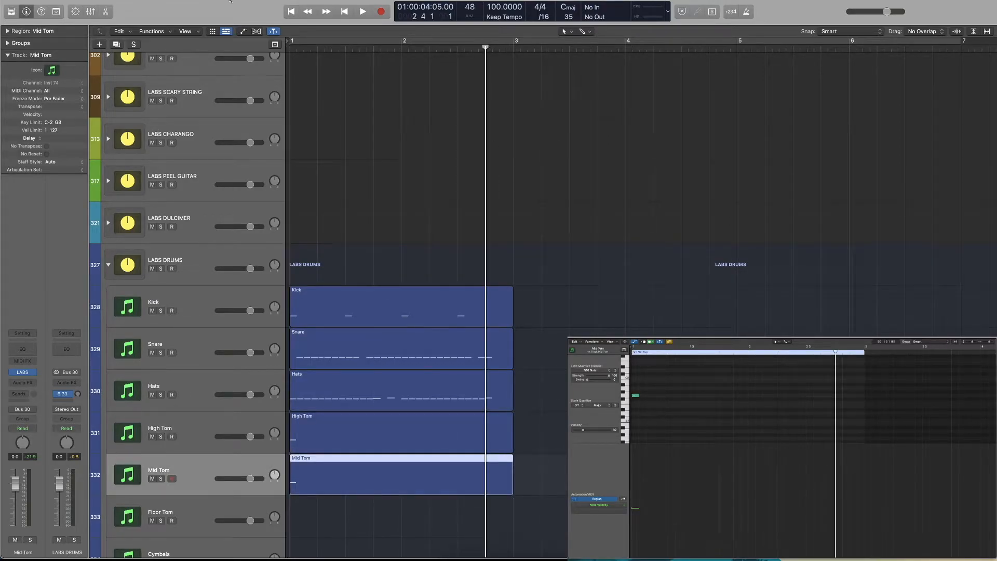
{"action": "left_click_drag", "start_coordinate": [636, 395], "coordinate": [839, 395]}
{"action": "left_click", "coordinate": [440, 452]}
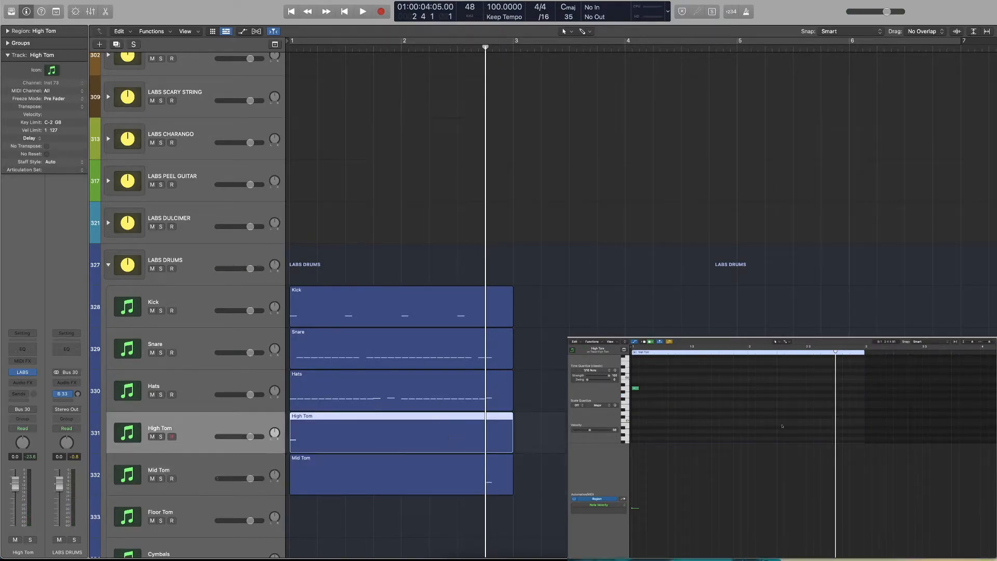
{"action": "left_click_drag", "start_coordinate": [635, 389], "coordinate": [839, 390]}
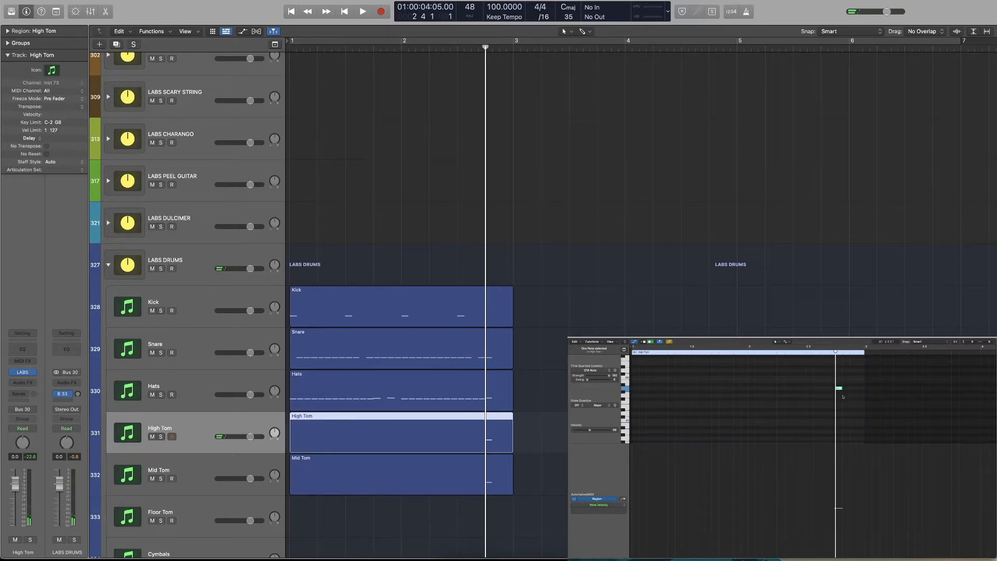
Build a four-hit sixteenth-note fill on beat 4 of bar 2, alternating High Tom and Mid Tom notes
{"action": "scroll", "coordinate": [843, 396], "scroll_direction": "up", "scroll_amount": 3}
{"action": "left_click_drag", "start_coordinate": [559, 442], "coordinate": [512, 474]}
{"action": "mouse_move", "coordinate": [840, 397]}
{"action": "left_mouse_down"}
{"action": "mouse_move", "coordinate": [860, 394]}
{"action": "mouse_move", "coordinate": [835, 406]}
{"action": "left_mouse_up"}
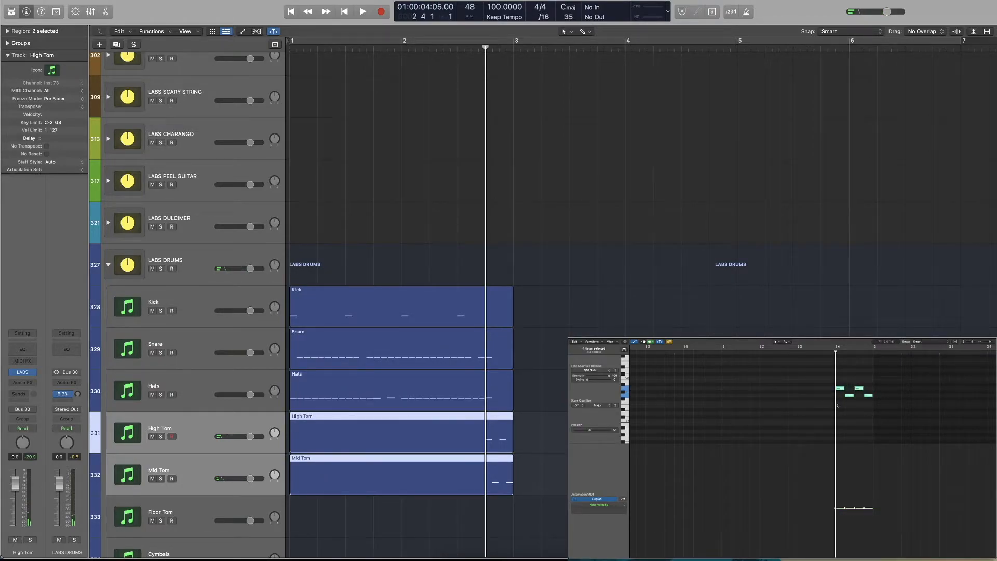
Adjust the High Tom and Mid Tom velocities so each hit of the fill is louder than the previous one
{"action": "left_click", "coordinate": [494, 438]}
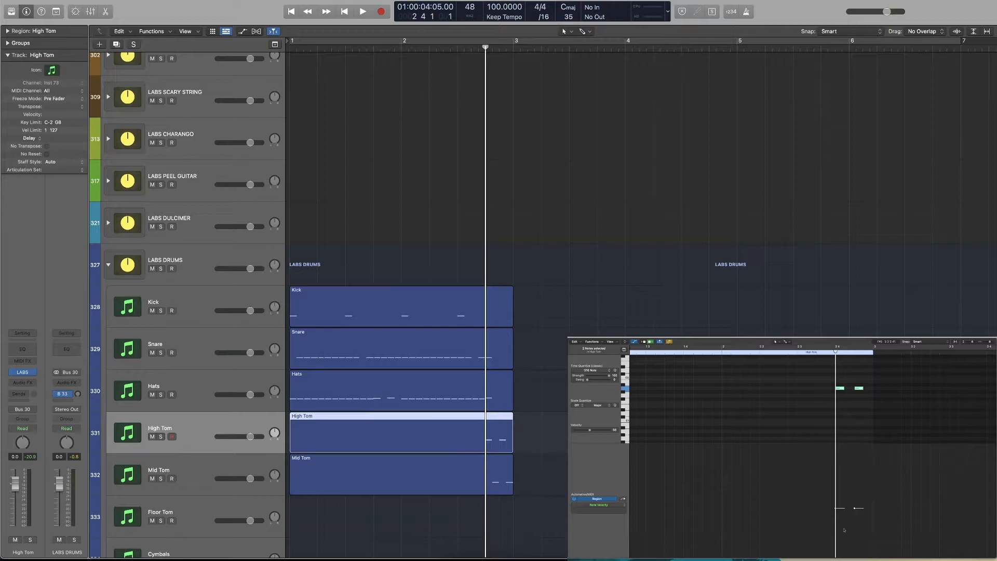
{"action": "left_click_drag", "start_coordinate": [838, 509], "coordinate": [854, 469]}
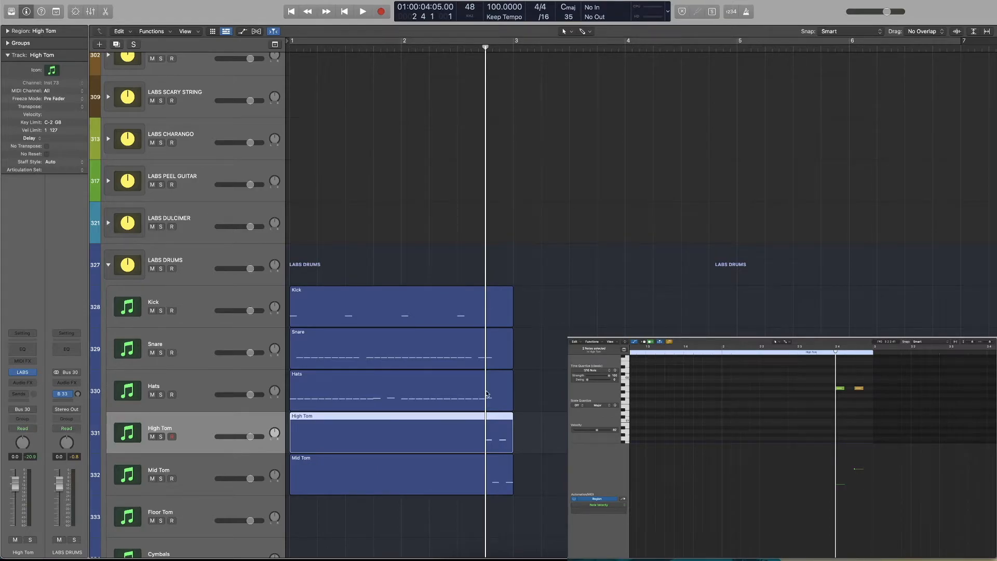
{"action": "left_click", "coordinate": [485, 475]}
{"action": "left_click_drag", "start_coordinate": [846, 509], "coordinate": [864, 461]}
Show both tom regions' notes together and play the fill with the rest of the kit
{"action": "left_click_drag", "start_coordinate": [568, 427], "coordinate": [466, 470]}
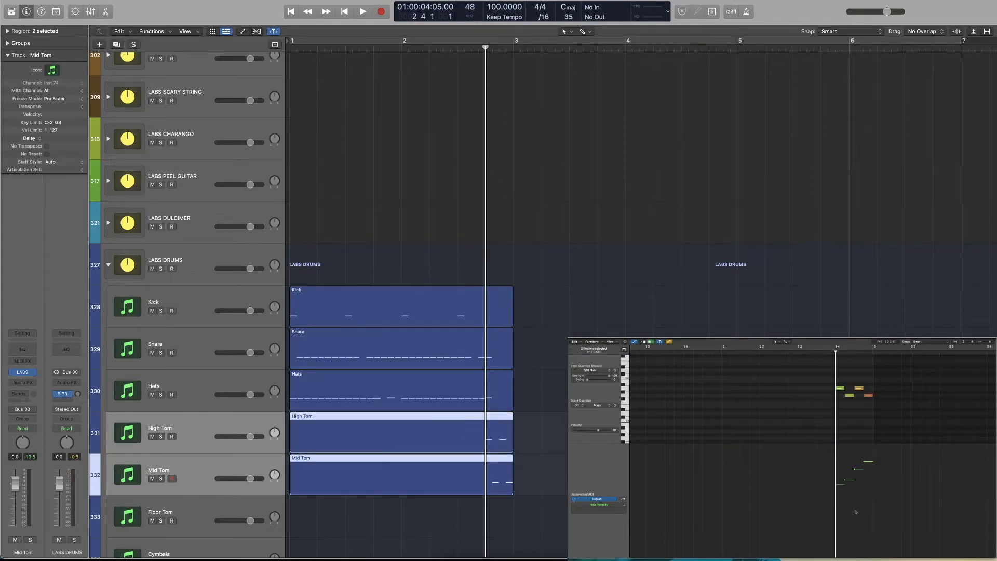
{"action": "key", "text": "space"}
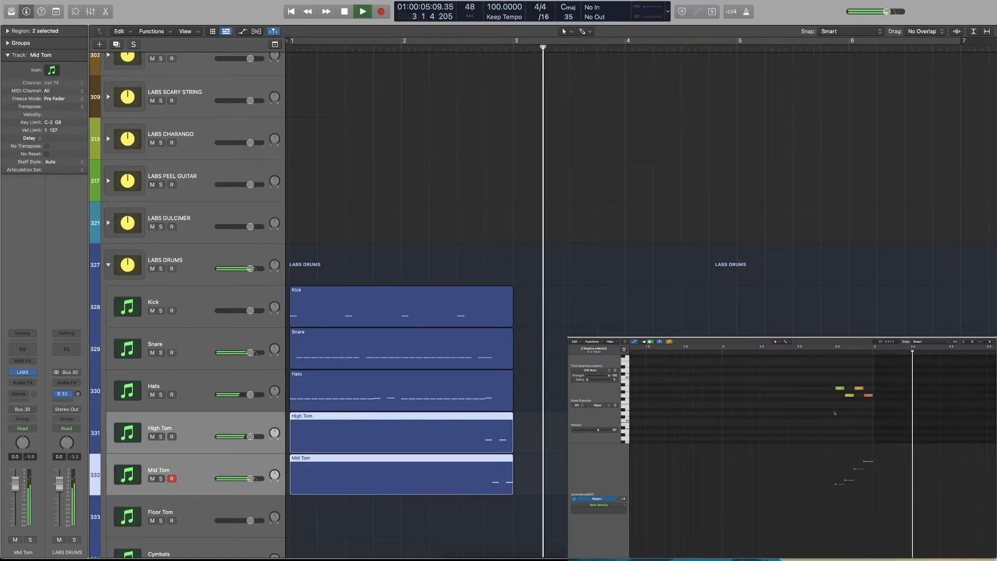
{"action": "left_click", "coordinate": [791, 353]}
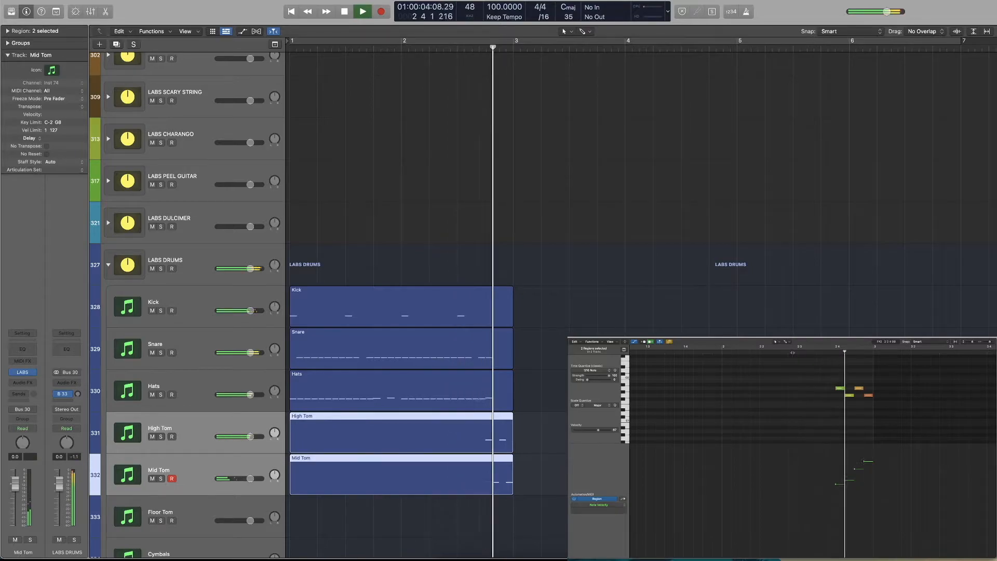
{"action": "key", "text": "space"}
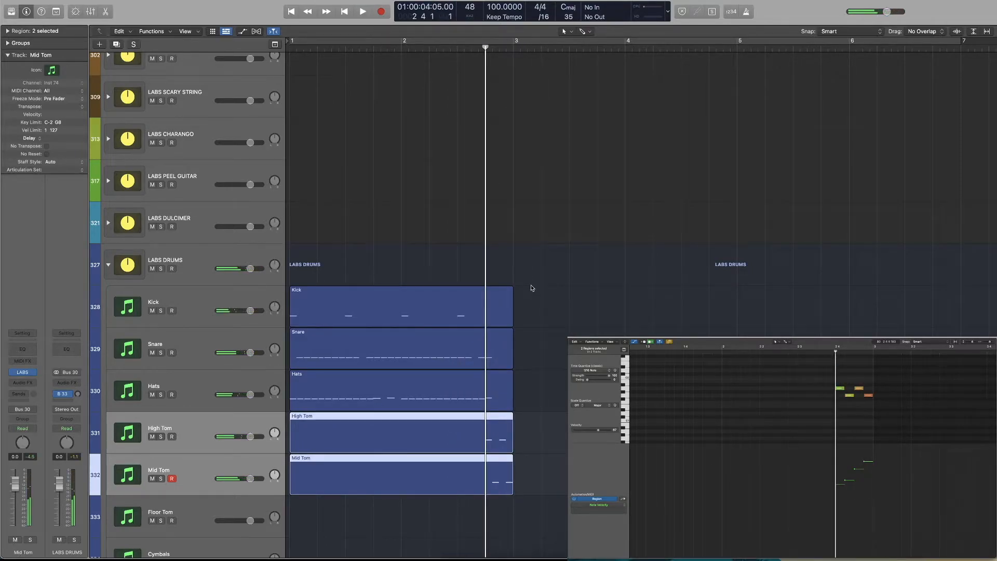
Show the notes of all five drum regions and examine the hits that coincide on beat 4 of bar 2
{"action": "left_click", "coordinate": [552, 357]}
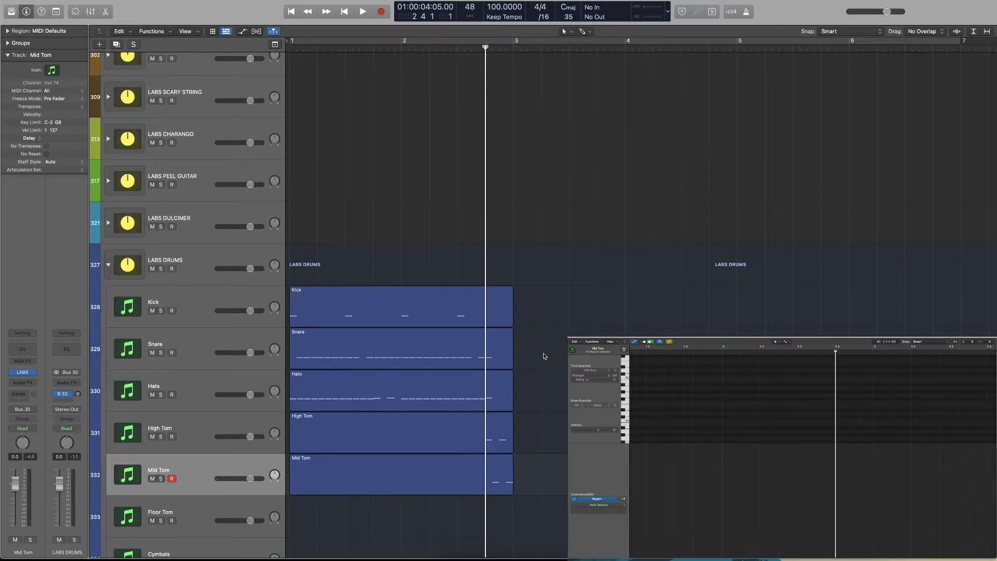
{"action": "left_click_drag", "start_coordinate": [572, 315], "coordinate": [465, 530]}
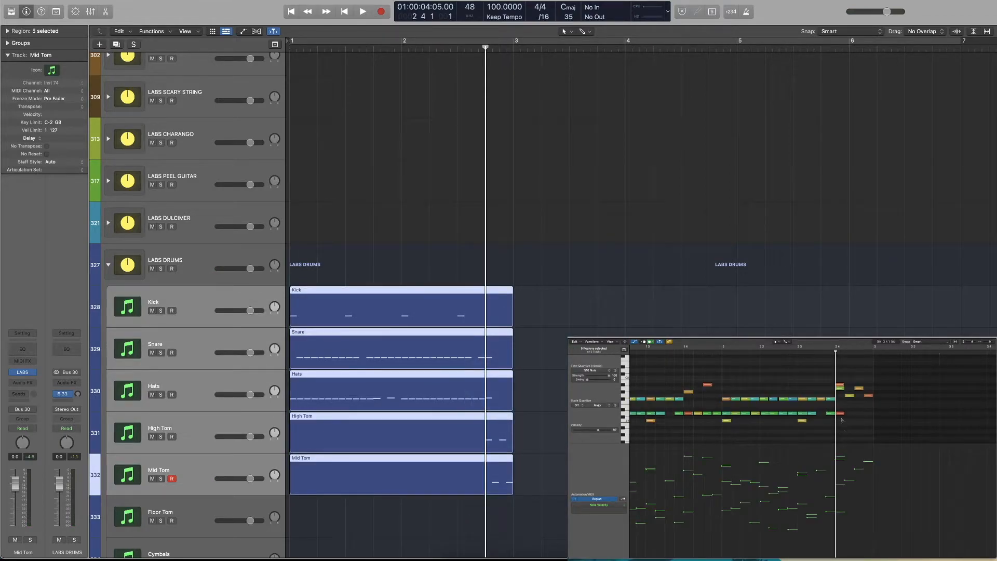
{"action": "left_click", "coordinate": [842, 415]}
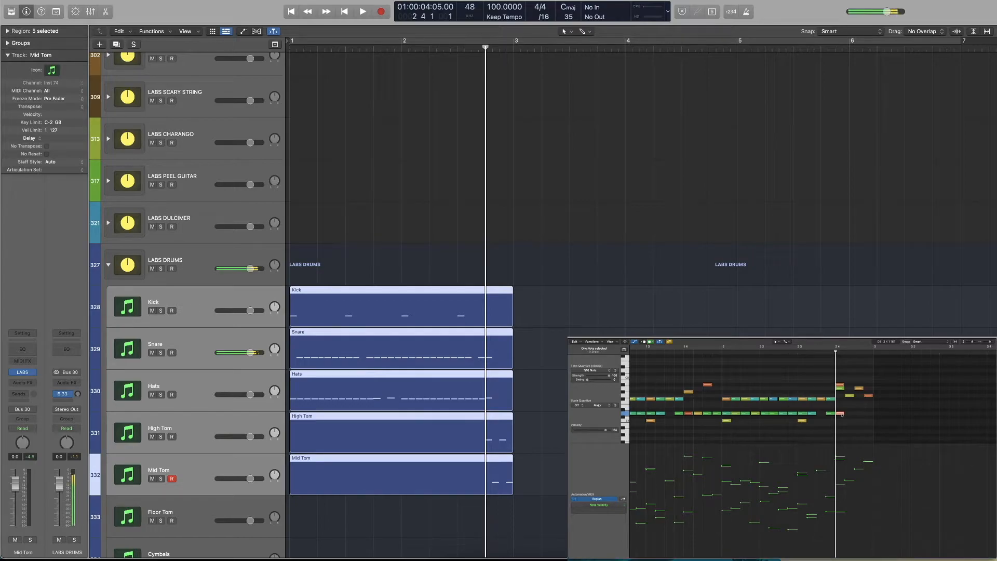
{"action": "left_click", "coordinate": [842, 388]}
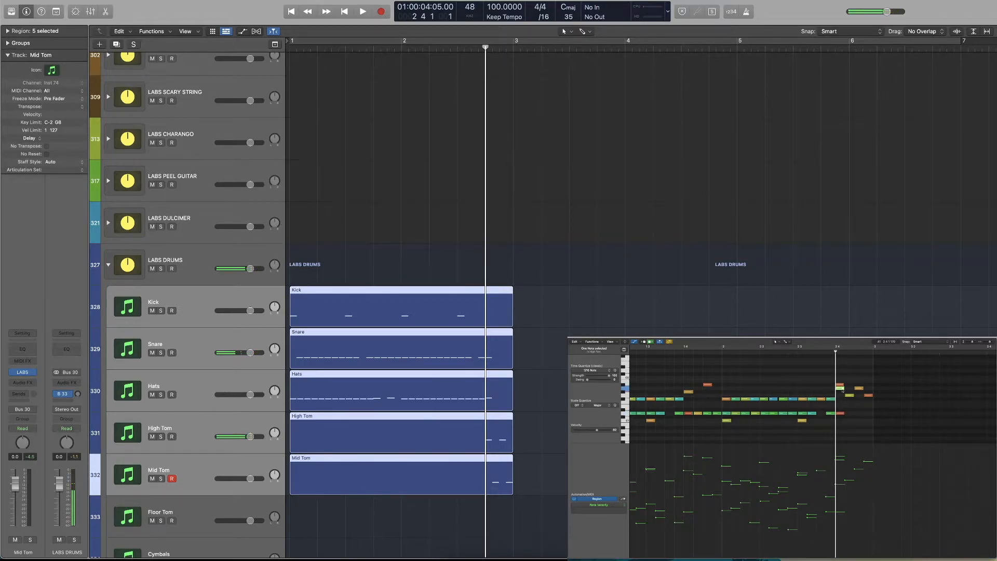
{"action": "left_click", "coordinate": [842, 386]}
{"action": "left_click", "coordinate": [842, 414]}
{"action": "left_click", "coordinate": [833, 414]}
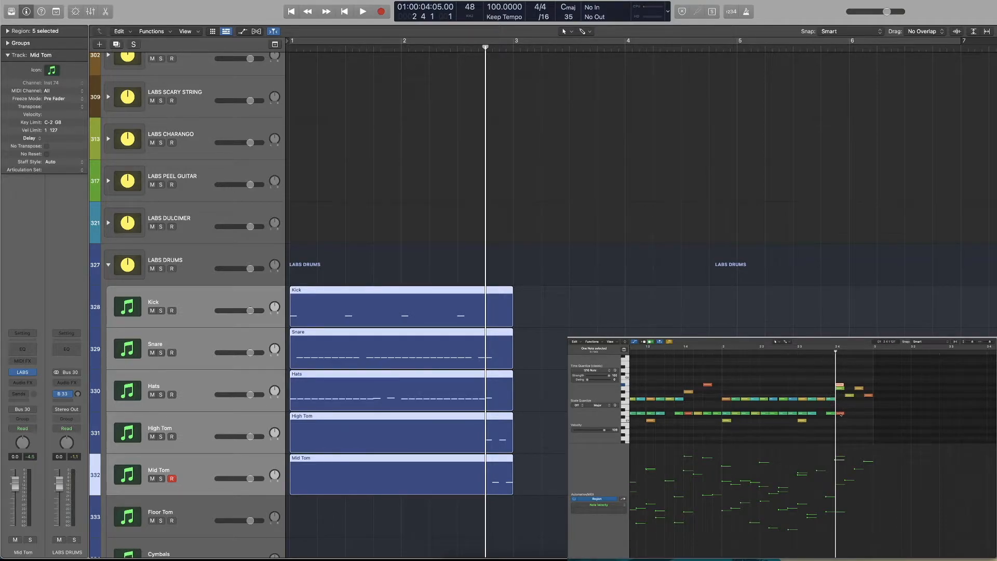
{"action": "left_click", "coordinate": [841, 415]}
{"action": "mouse_move", "coordinate": [840, 390]}
{"action": "scroll", "coordinate": [839, 393], "scroll_direction": "right", "scroll_amount": 1}
{"action": "scroll", "coordinate": [836, 396], "scroll_direction": "up", "scroll_amount": 1}
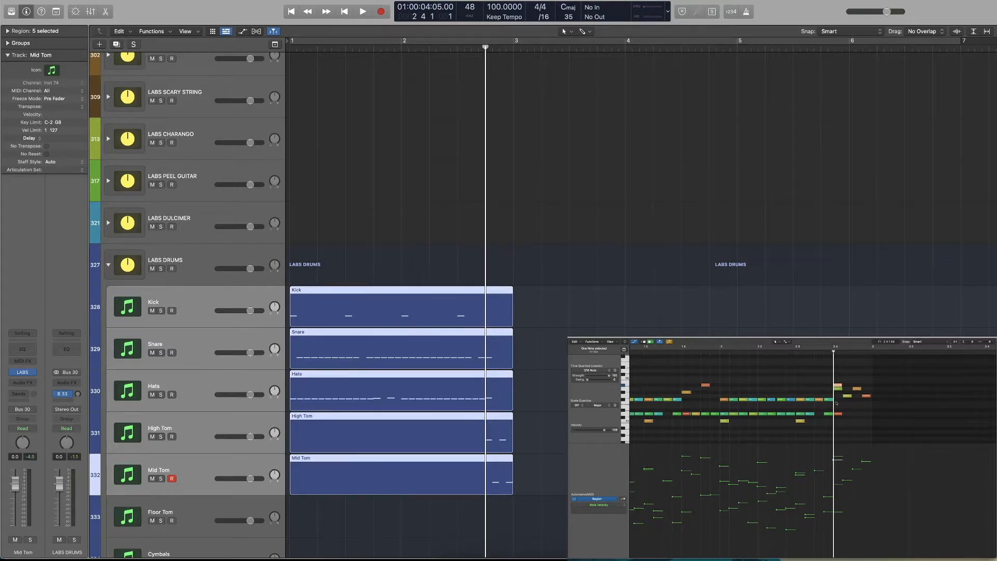
{"action": "left_click_drag", "start_coordinate": [838, 373], "coordinate": [837, 433]}
{"action": "left_click", "coordinate": [836, 432]}
{"action": "scroll", "coordinate": [837, 432], "scroll_direction": "down", "scroll_amount": 1}
{"action": "scroll", "coordinate": [837, 432], "scroll_direction": "left", "scroll_amount": 1}
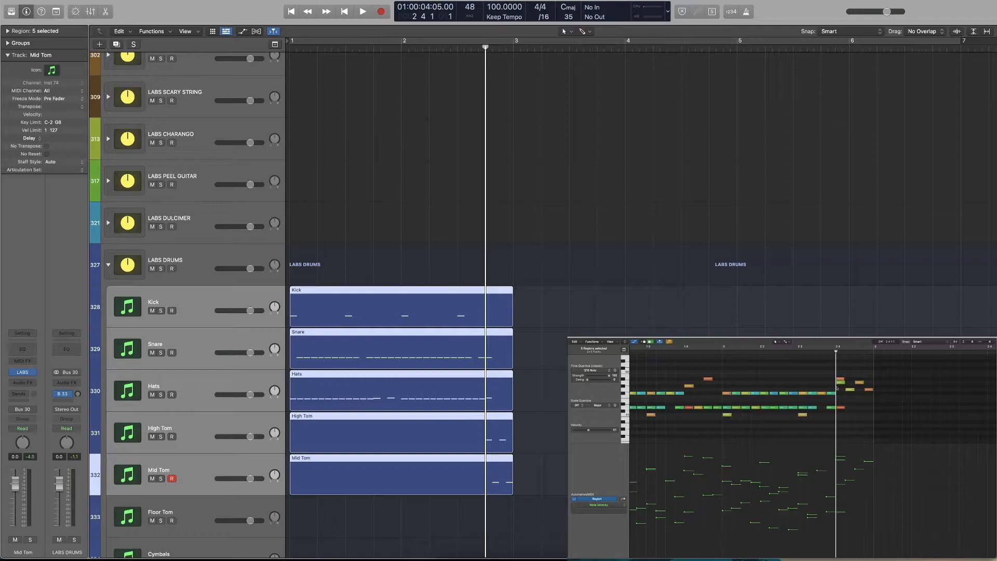
Delete the snare hit on beat 4 of bar 2 and play the tom fill
{"action": "left_click", "coordinate": [840, 407]}
{"action": "mouse_move", "coordinate": [839, 410]}
{"action": "key", "text": "space"}
Copy the kick hit on beat 3 of bar 2 to beat 4 of bar 2 and play the fill
{"action": "key", "text": "space"}
{"action": "left_click", "coordinate": [841, 408]}
{"action": "key", "text": "Delete"}
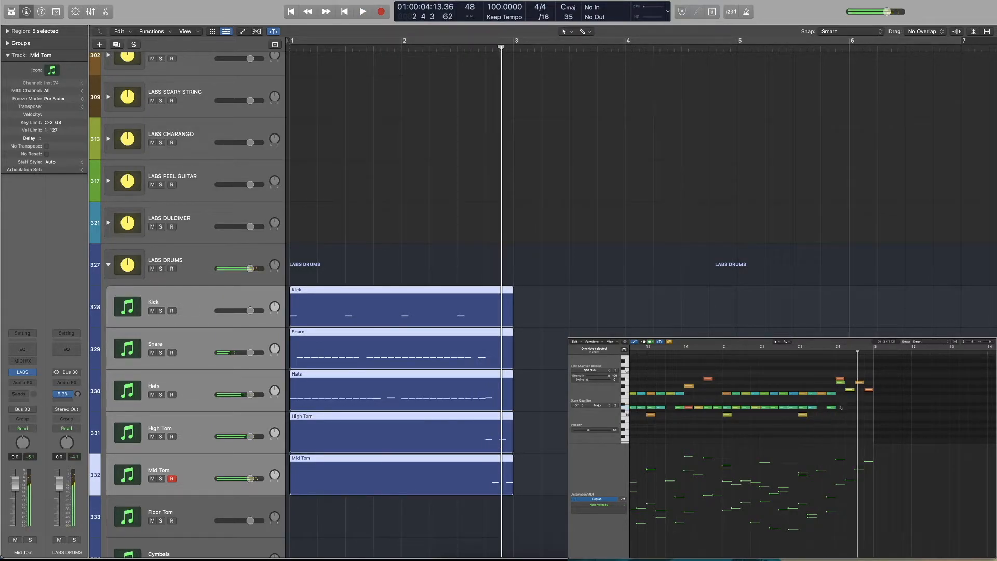
{"action": "key", "text": "space"}
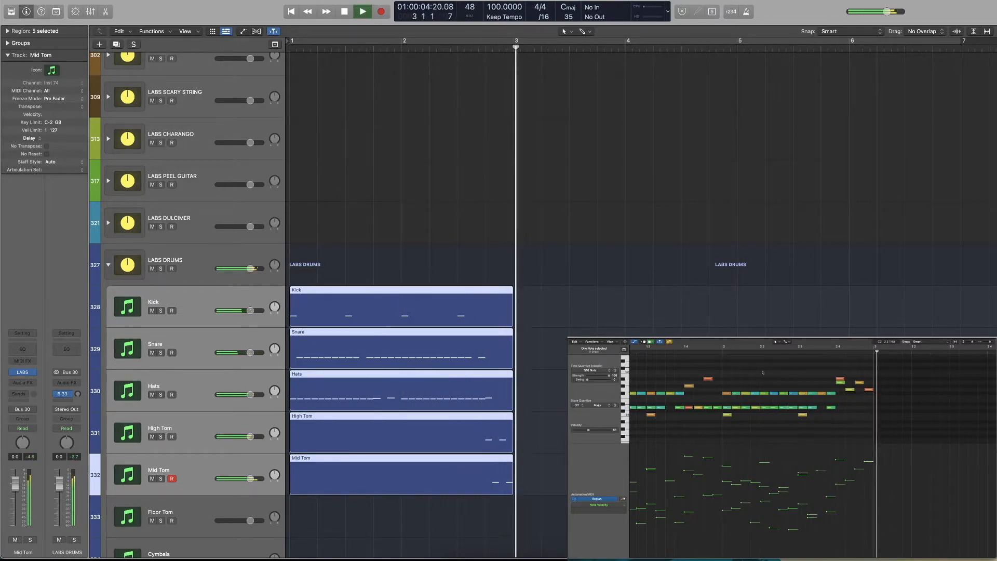
{"action": "key", "text": "space"}
{"action": "left_click", "coordinate": [835, 347]}
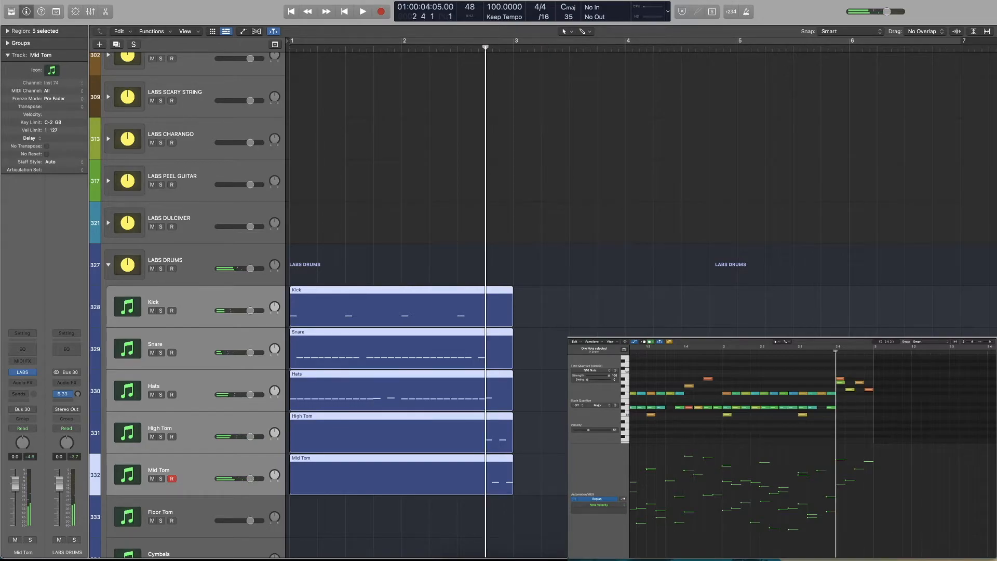
{"action": "left_click", "coordinate": [802, 415]}
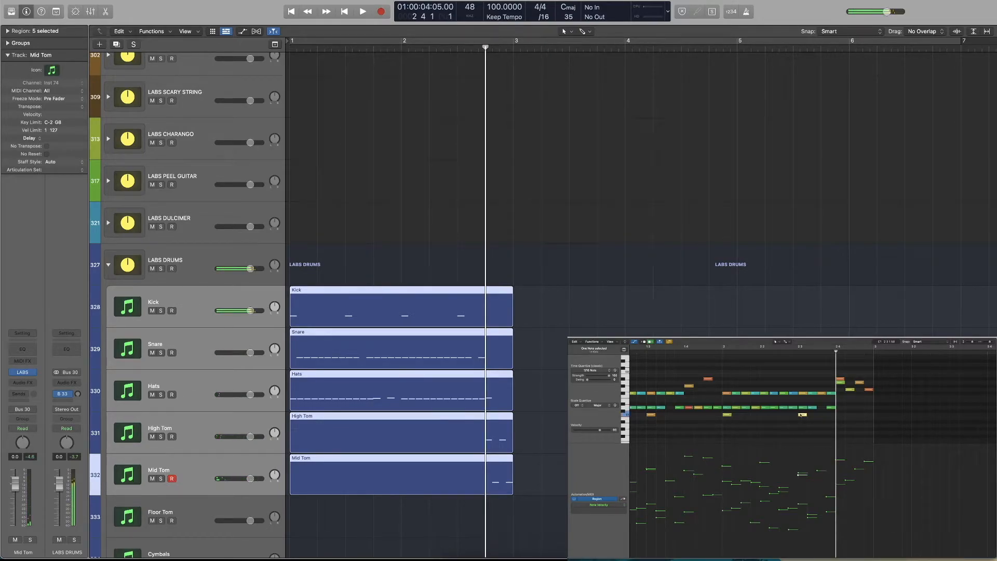
{"action": "left_click_drag", "start_coordinate": [800, 416], "coordinate": [837, 415]}
{"action": "left_click", "coordinate": [744, 359]}
{"action": "key", "text": "space"}
{"action": "left_click", "coordinate": [740, 351]}
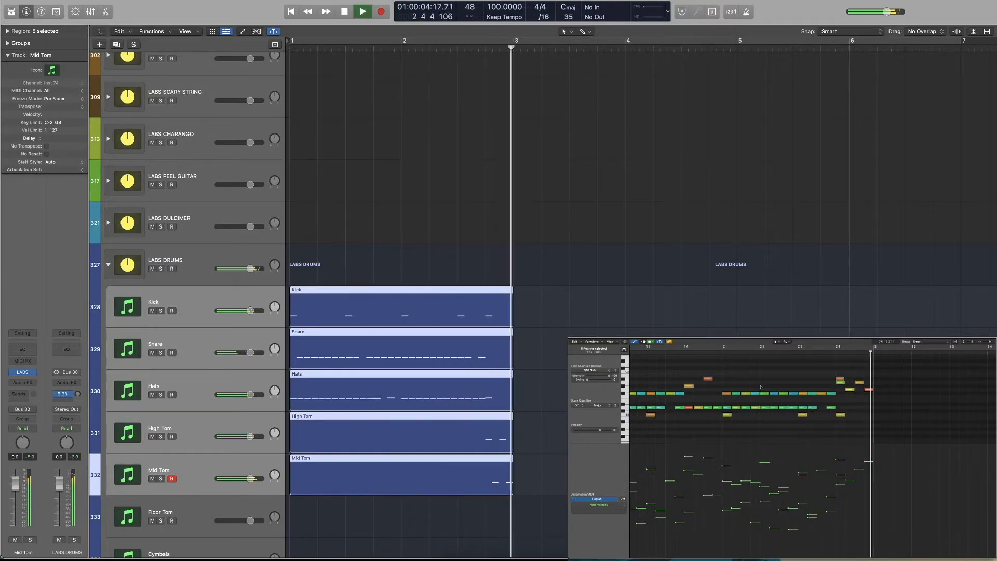
{"action": "key", "text": "space"}
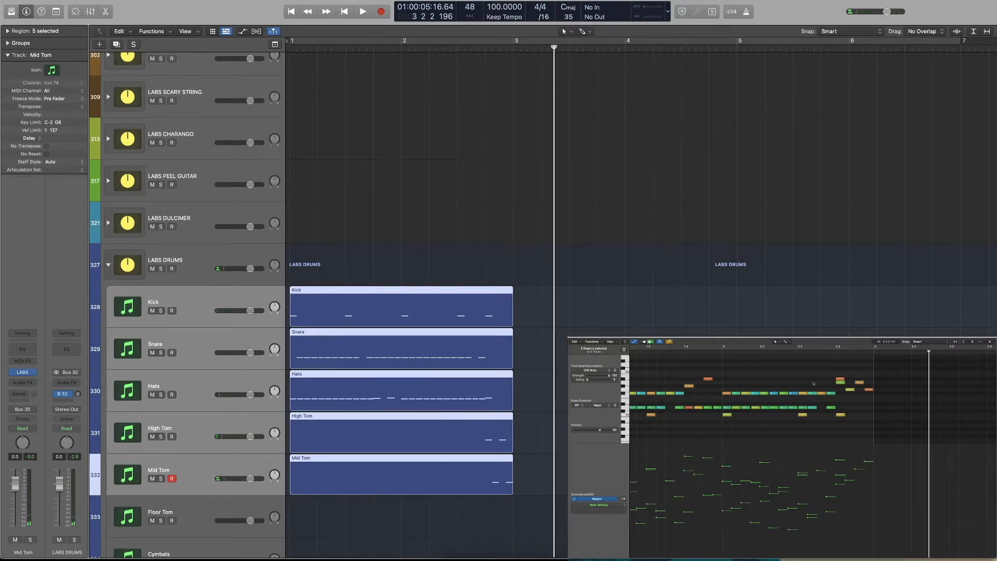
Move the high-pitched Hats hit on beat 4 of bar 2 down to the snare's pitch and play the fill
{"action": "left_click_drag", "start_coordinate": [841, 380], "coordinate": [841, 408]}
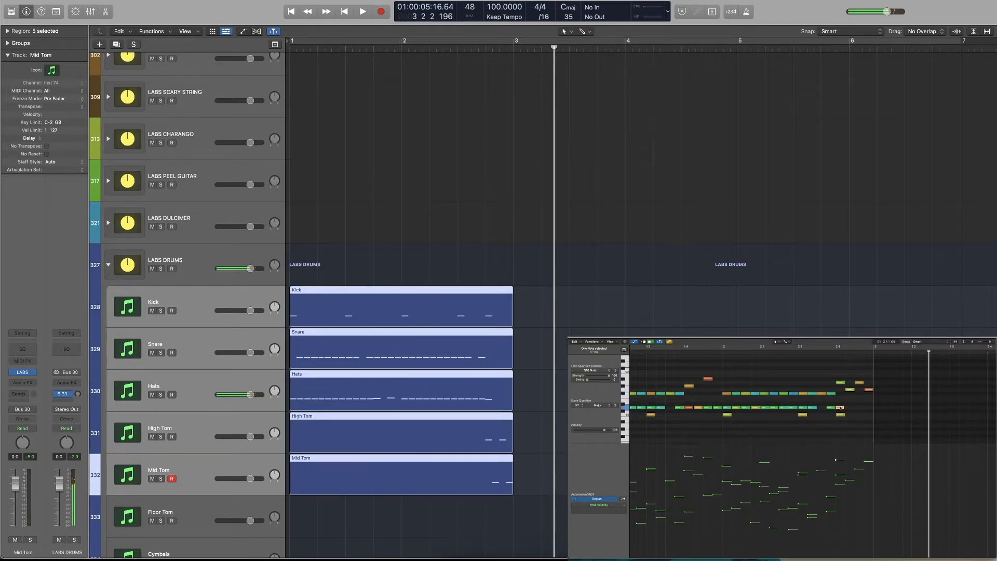
{"action": "key", "text": "space"}
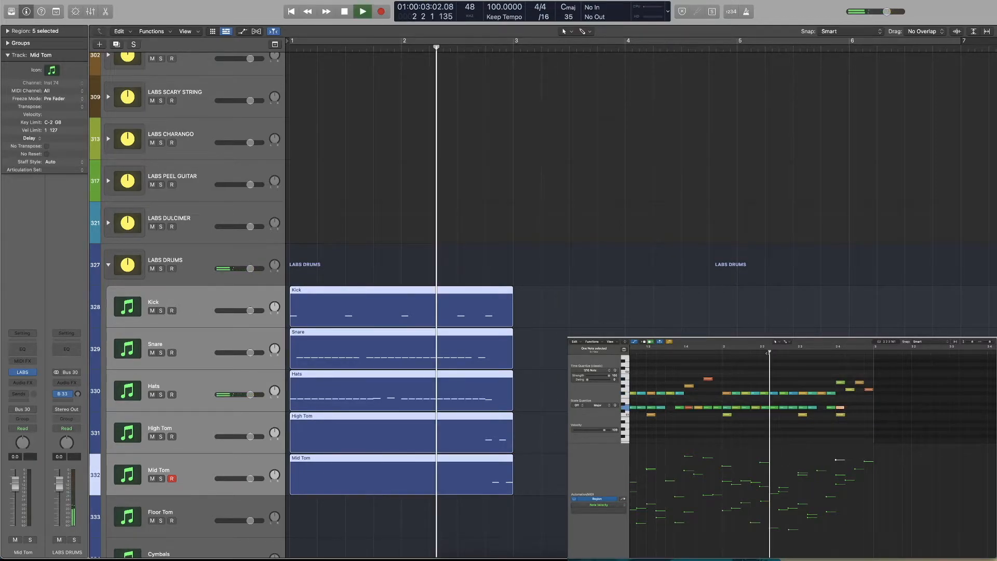
{"action": "key", "text": "space"}
{"action": "left_click", "coordinate": [727, 354]}
{"action": "key", "text": "space"}
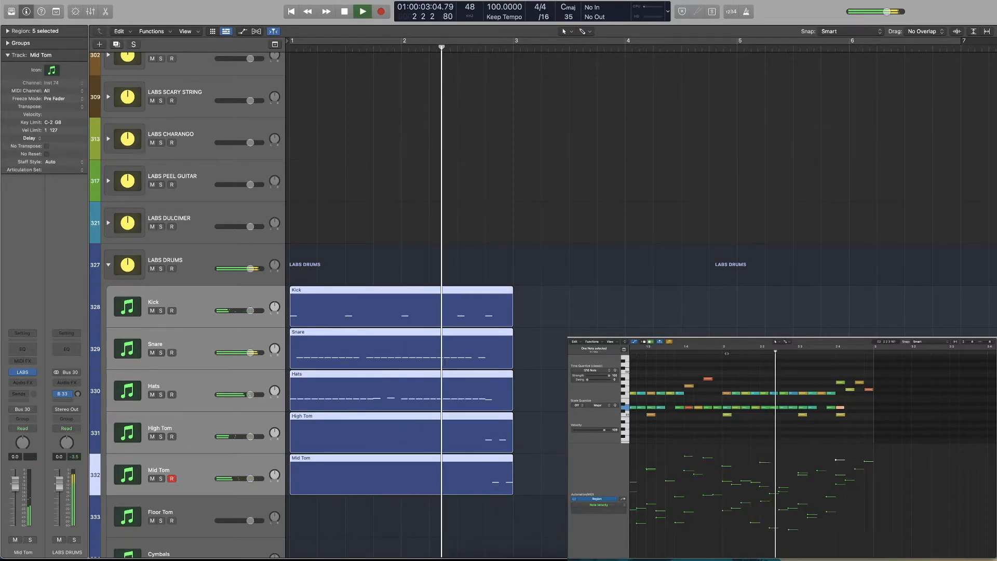
{"action": "key", "text": "space"}
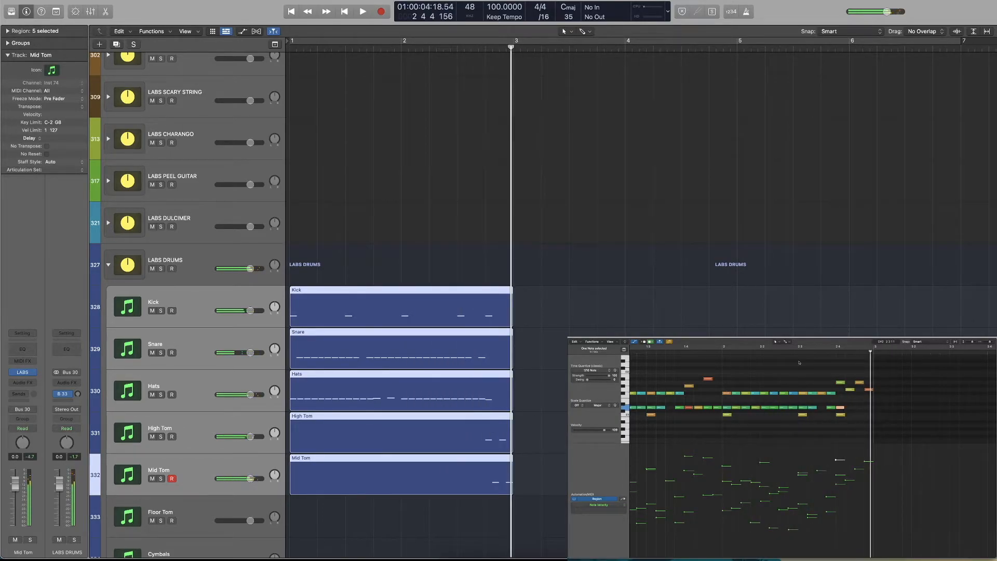
Split the first Mid Tom hit of the fill into two half-length hits and play the fill
{"action": "key", "text": "super+Right"}
{"action": "key", "text": "super+Right"}
{"action": "left_click", "coordinate": [836, 394]}
{"action": "left_click_drag", "start_coordinate": [841, 389], "coordinate": [837, 391]}
{"action": "left_click", "coordinate": [762, 352]}
{"action": "key", "text": "space"}
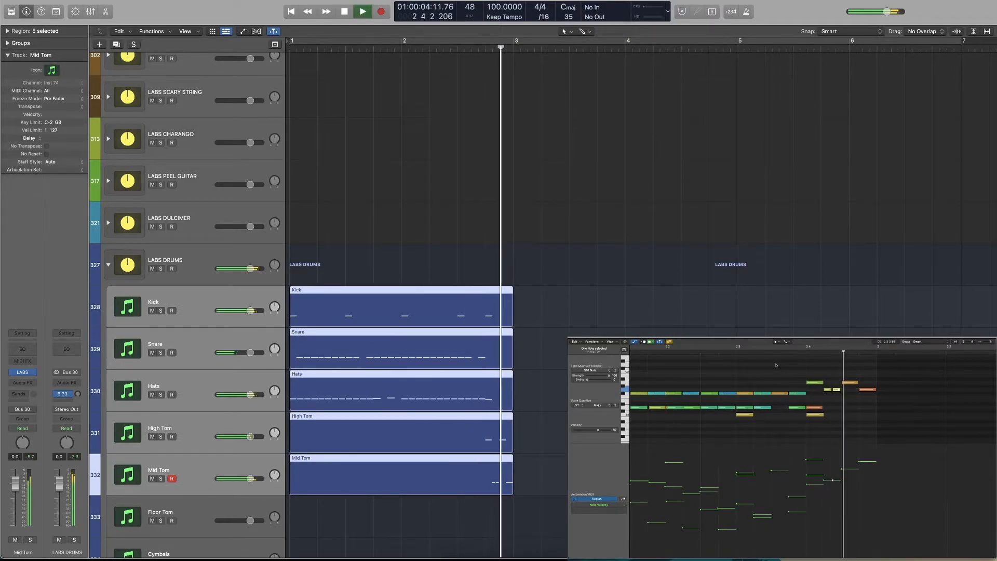
{"action": "key", "text": "space"}
Try splitting the second High Tom hit of the fill into two half-length hits, play it and undo the split
{"action": "left_click", "coordinate": [838, 373]}
{"action": "left_click_drag", "start_coordinate": [858, 382], "coordinate": [855, 383]}
{"action": "key", "text": "space"}
{"action": "key", "text": "space"}
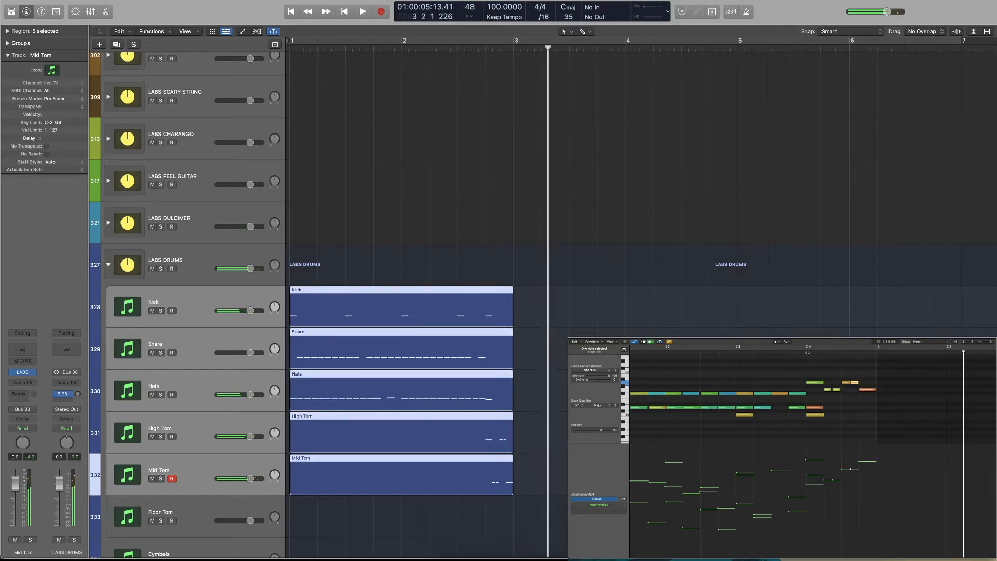
{"action": "key", "text": "super+z"}
{"action": "key", "text": "super+z"}
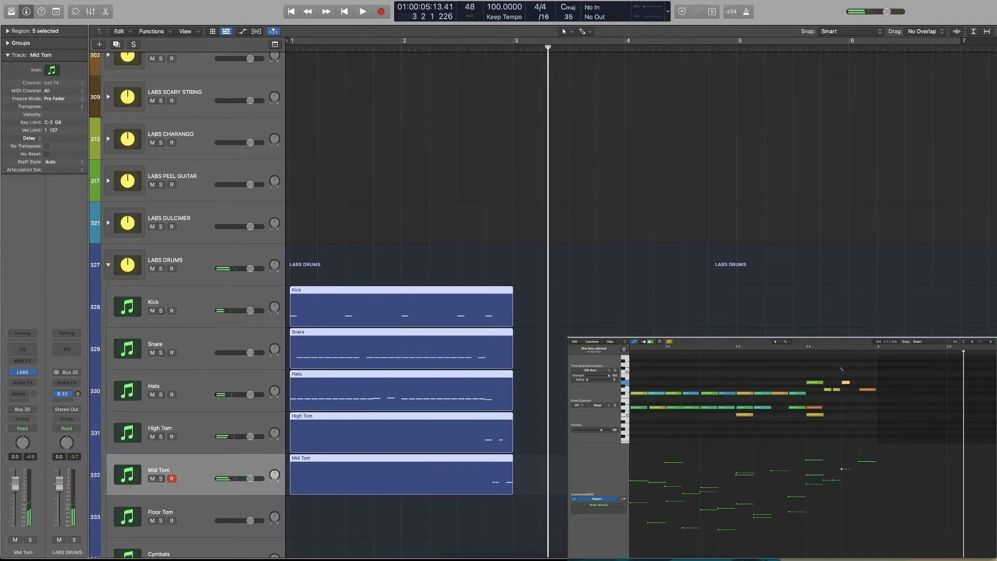
Lower the velocity of the second of the two quick Mid Tom hits slightly and play the fill
{"action": "key", "text": "space"}
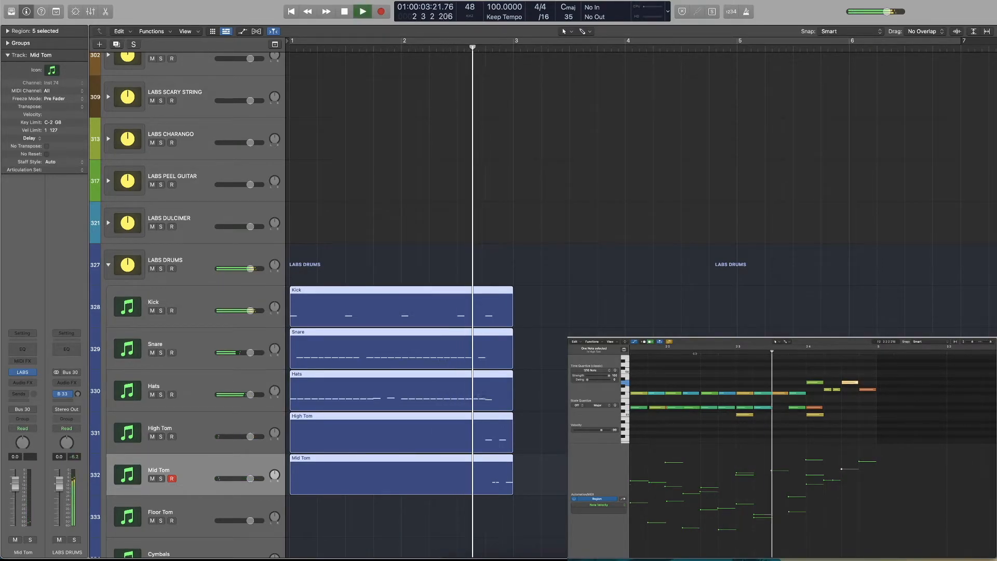
{"action": "left_click_drag", "start_coordinate": [846, 392], "coordinate": [827, 403]}
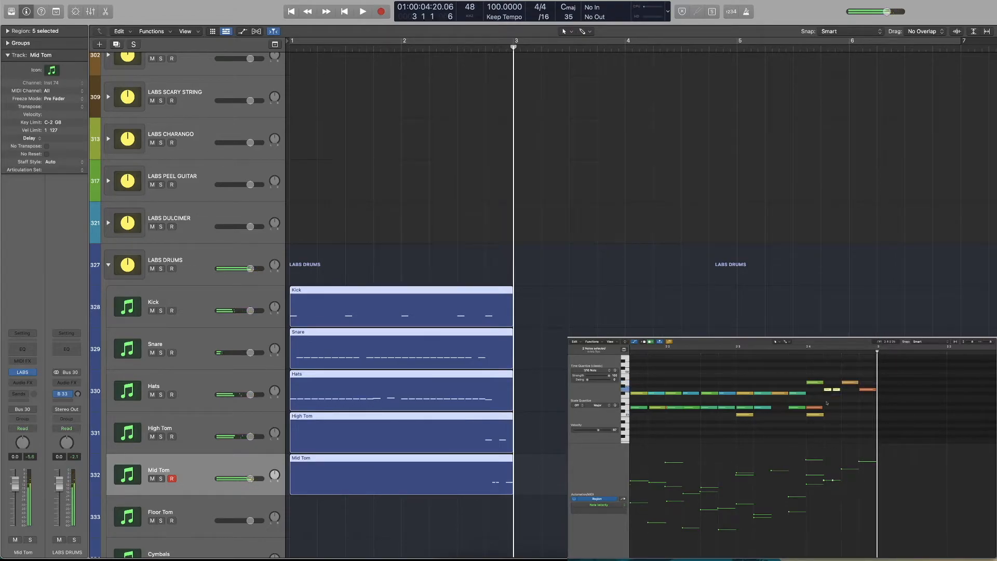
{"action": "left_click", "coordinate": [833, 481]}
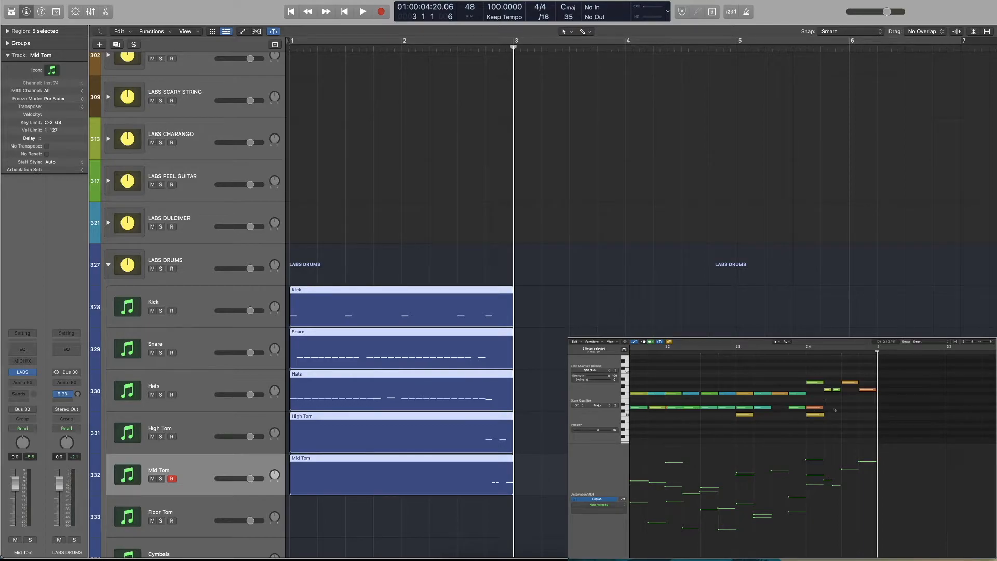
{"action": "left_click", "coordinate": [755, 353]}
{"action": "key", "text": "space"}
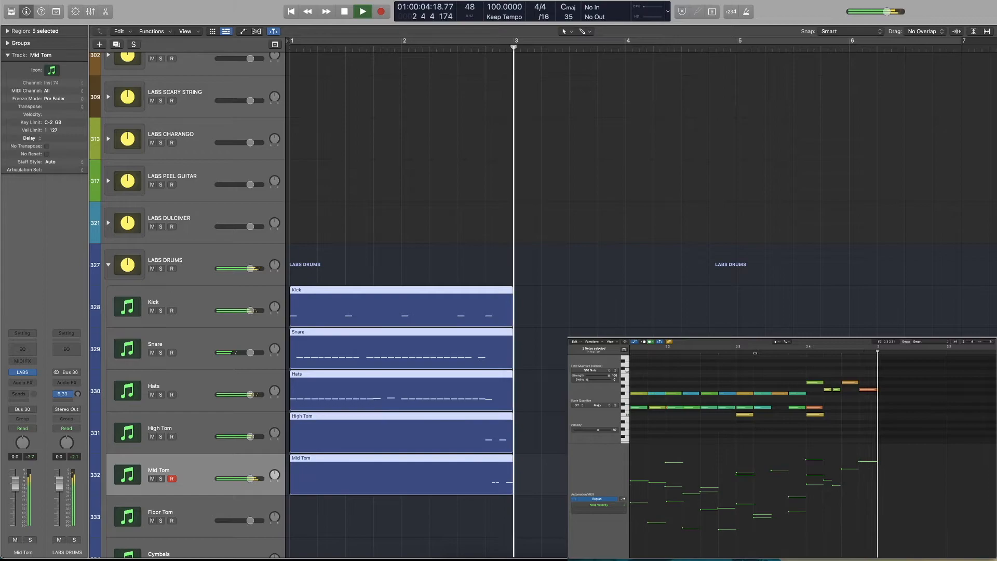
{"action": "key", "text": "space"}
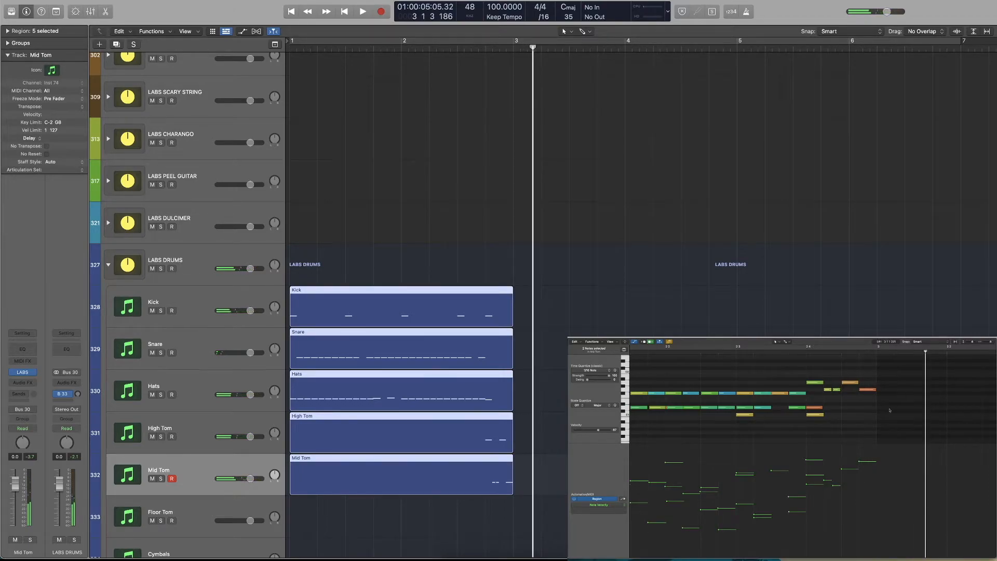
Extend all five drum regions by one beat, to beat 2 of bar 3
{"action": "left_click_drag", "start_coordinate": [565, 307], "coordinate": [505, 481]}
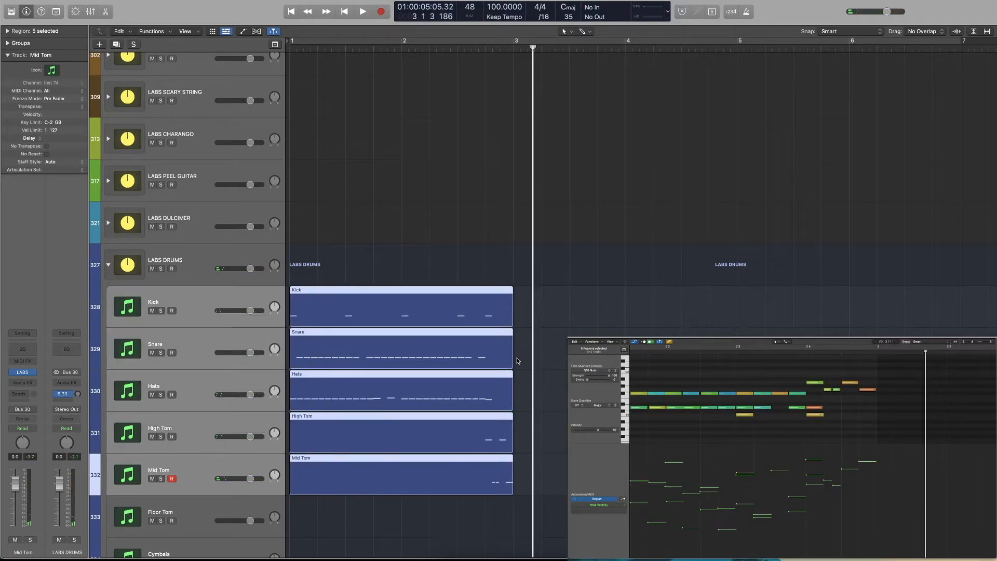
{"action": "left_click_drag", "start_coordinate": [512, 323], "coordinate": [541, 324]}
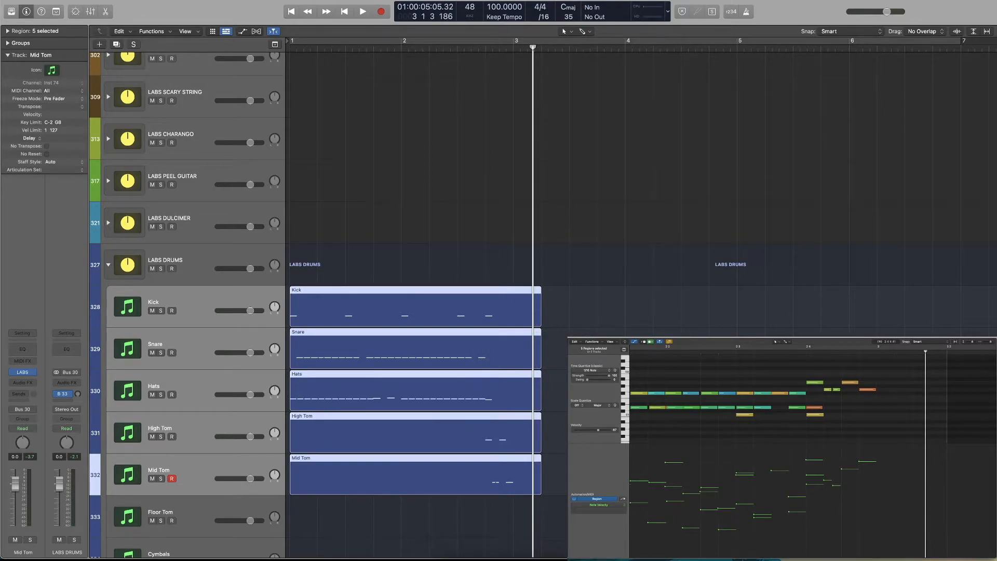
{"action": "left_click", "coordinate": [557, 343]}
Move the last hit of the Hats region from beat 4 of bar 2 to the downbeat of bar 3 at a higher pitch
{"action": "left_click", "coordinate": [525, 391]}
{"action": "left_click", "coordinate": [815, 407]}
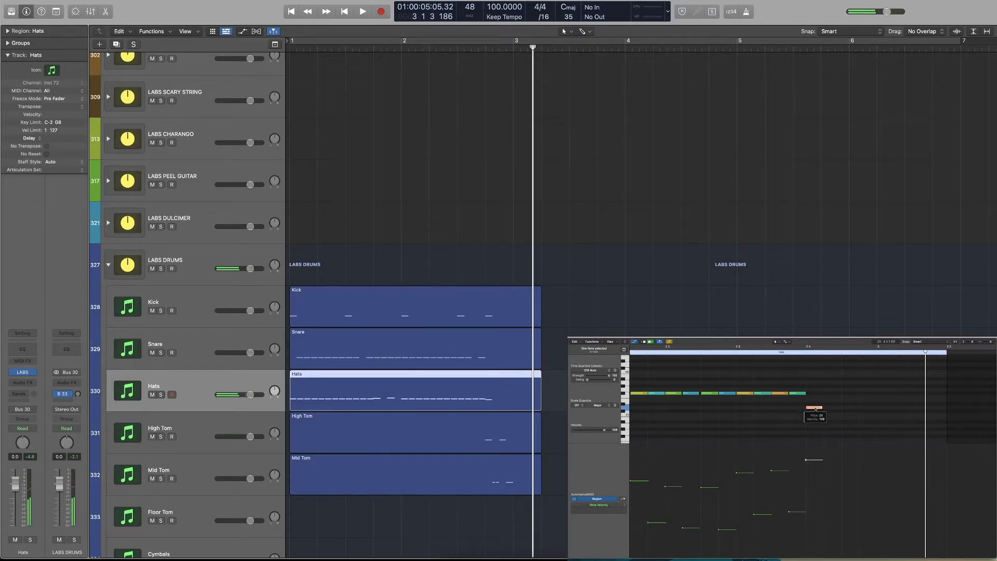
{"action": "scroll", "coordinate": [816, 410], "scroll_direction": "up", "scroll_amount": 1}
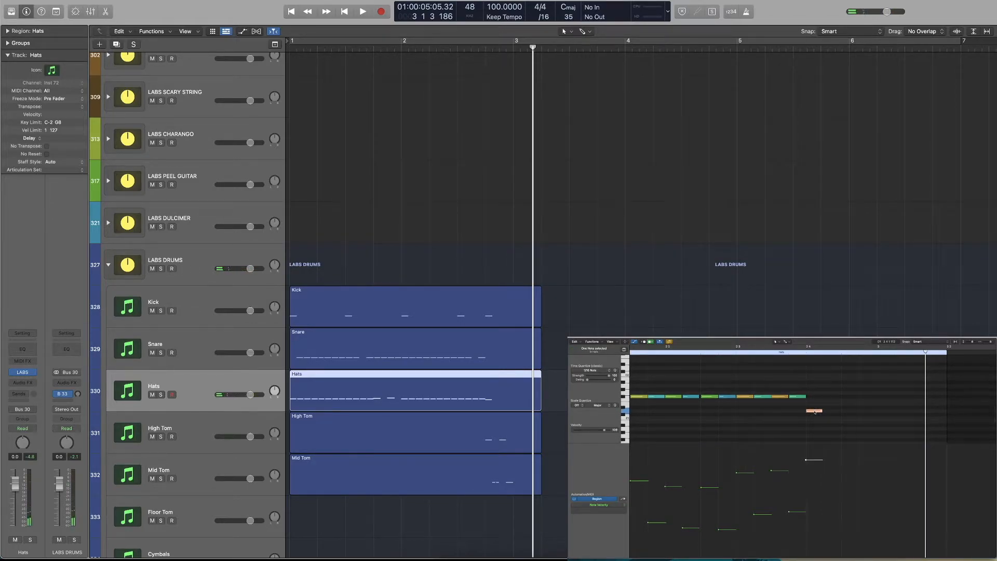
{"action": "left_click_drag", "start_coordinate": [815, 412], "coordinate": [885, 384]}
{"action": "left_click", "coordinate": [807, 348]}
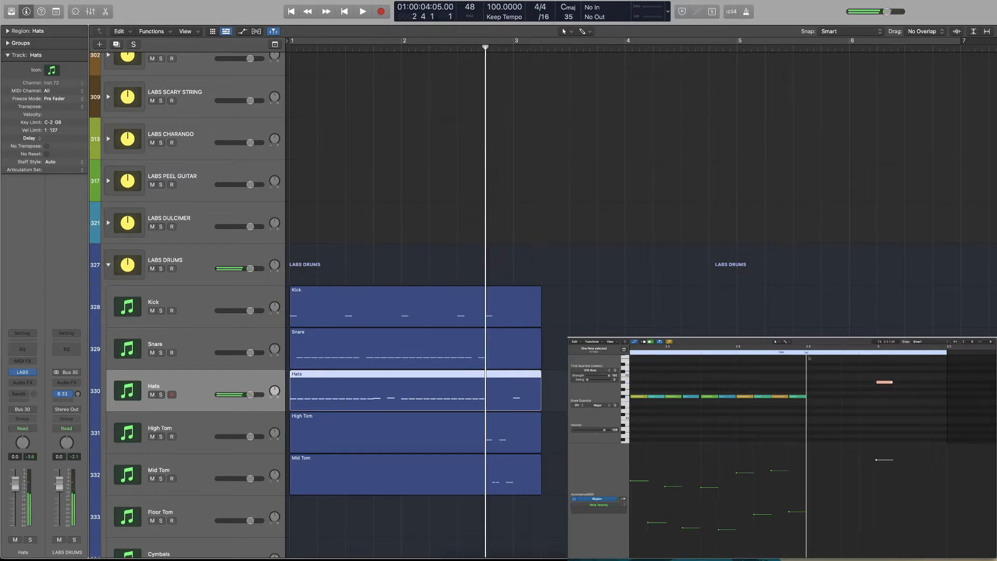
Copy the last snare hit to beat 4 of bar 2, raise its velocity to an accent and play the fill
{"action": "left_click", "coordinate": [483, 353]}
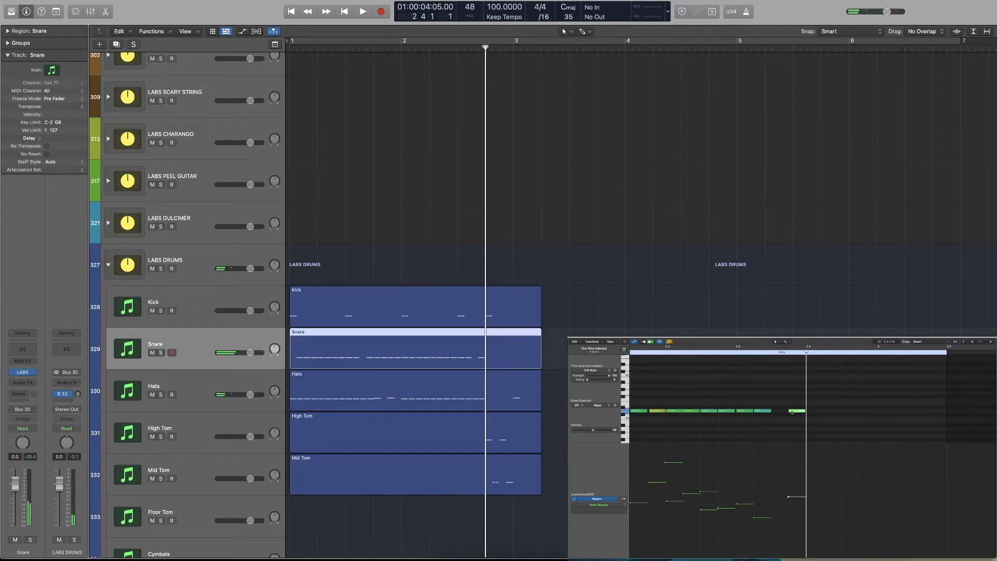
{"action": "left_click", "coordinate": [811, 413]}
{"action": "left_click_drag", "start_coordinate": [810, 412], "coordinate": [810, 412]}
{"action": "left_click_drag", "start_coordinate": [820, 495], "coordinate": [820, 460]}
{"action": "key", "text": "space"}
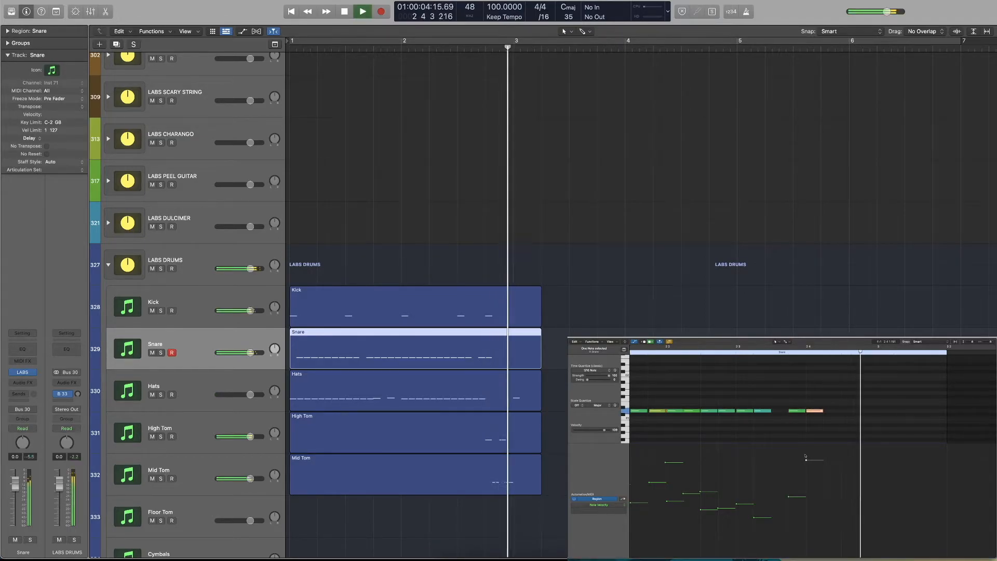
{"action": "key", "text": "space"}
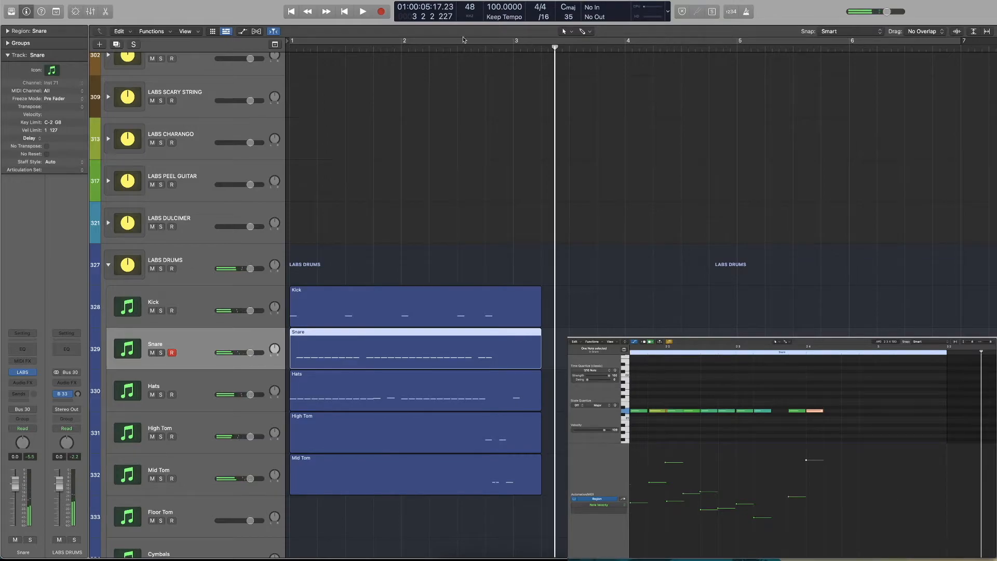
Play the finished drum beat with its fill from the start of bar 1
{"action": "key", "text": "Return"}
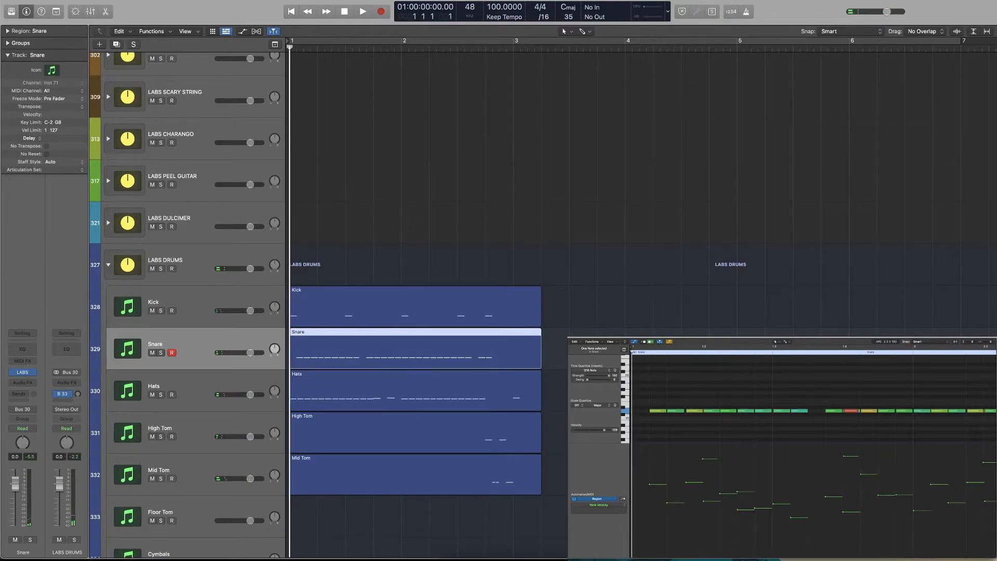
{"action": "key", "text": "alt+shift+d"}
{"action": "key", "text": "space"}
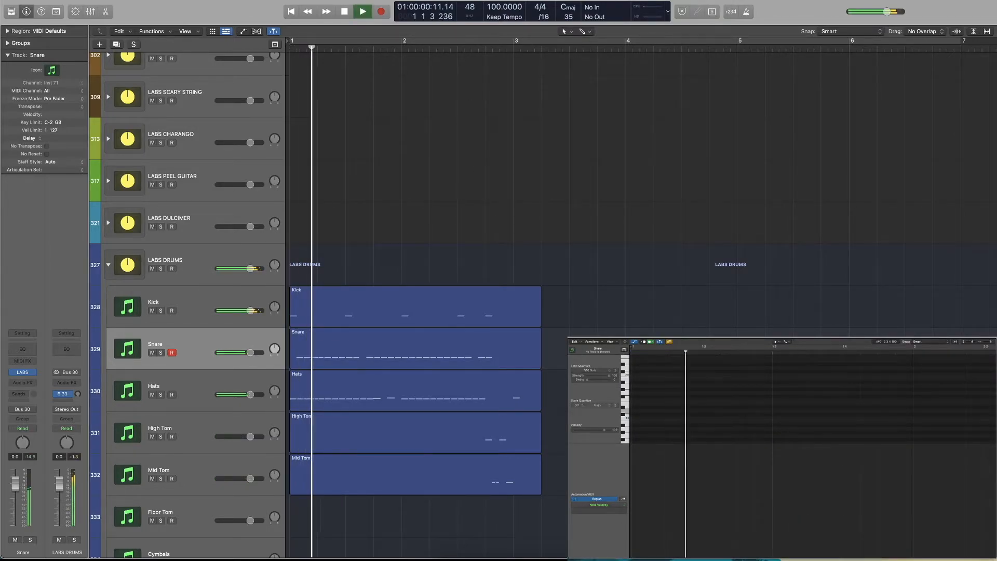
{"action": "scroll", "coordinate": [513, 369], "scroll_direction": "down", "scroll_amount": 5}
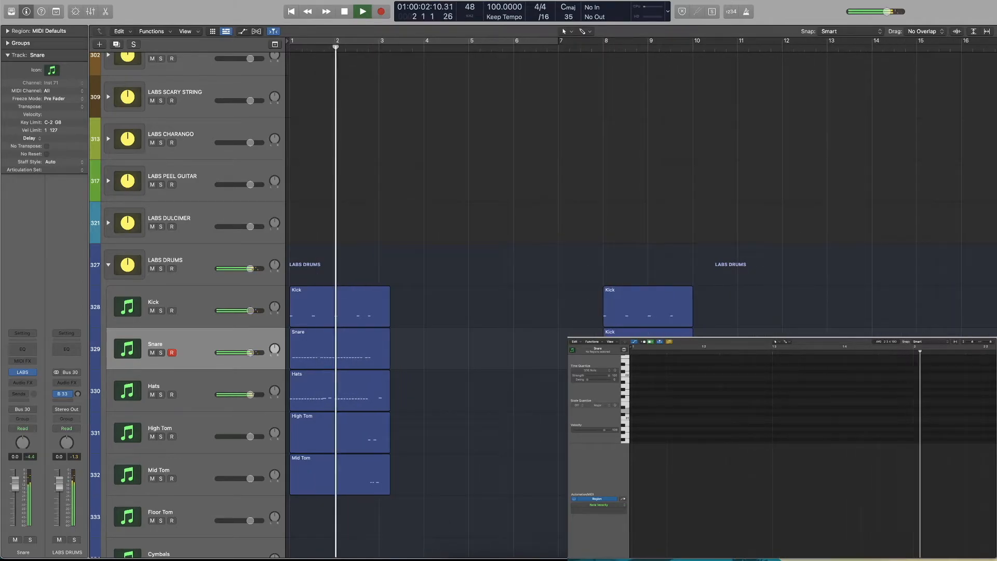
{"action": "scroll", "coordinate": [513, 369], "scroll_direction": "up", "scroll_amount": 1}
{"action": "scroll", "coordinate": [514, 369], "scroll_direction": "down", "scroll_amount": 5}
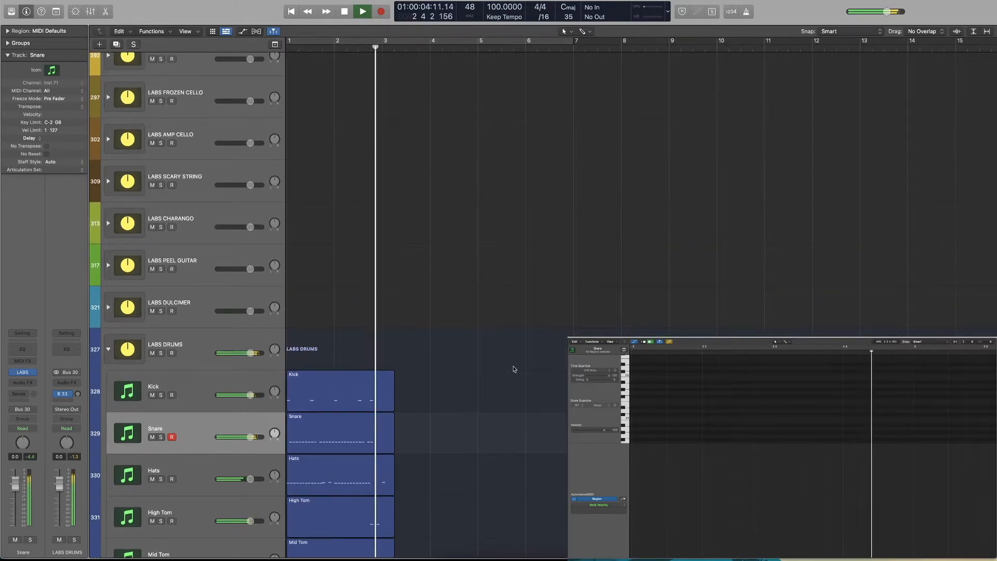
{"action": "key", "text": "space"}
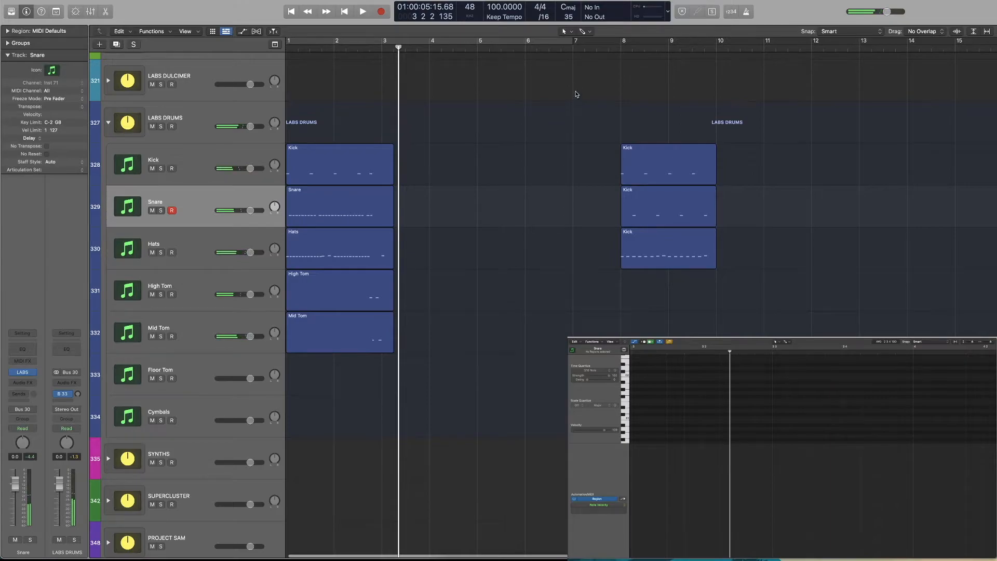
Play the basic kick, snare and hats beat at bar 8 for comparison and return to the project start
{"action": "left_click", "coordinate": [614, 55]}
{"action": "key", "text": "space"}
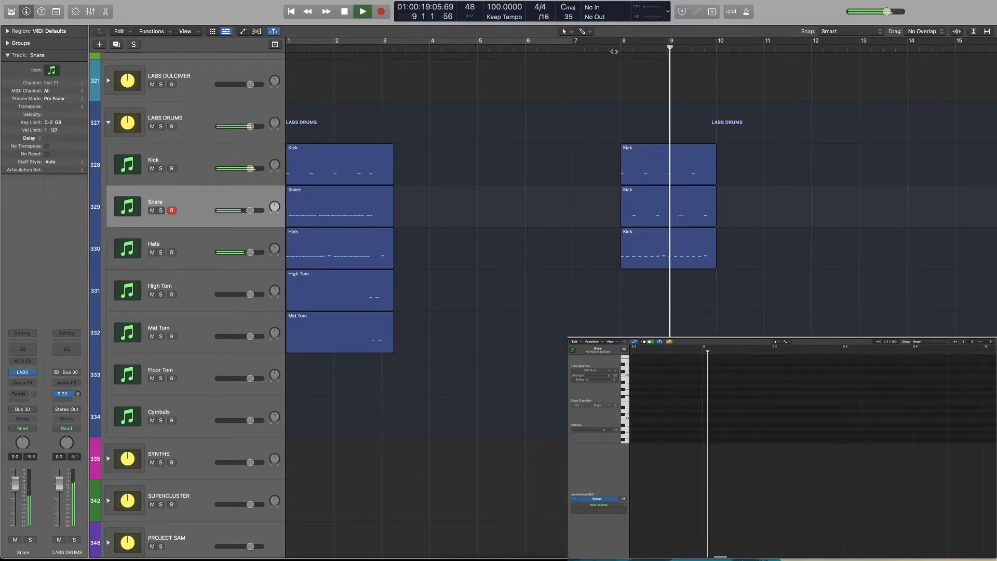
{"action": "key", "text": "space"}
{"action": "key", "text": "Return"}
Show all five drum regions' notes together and delete the snare ghost note directly after beat 4 of bar 1
{"action": "scroll", "coordinate": [448, 247], "scroll_direction": "left", "scroll_amount": 1}
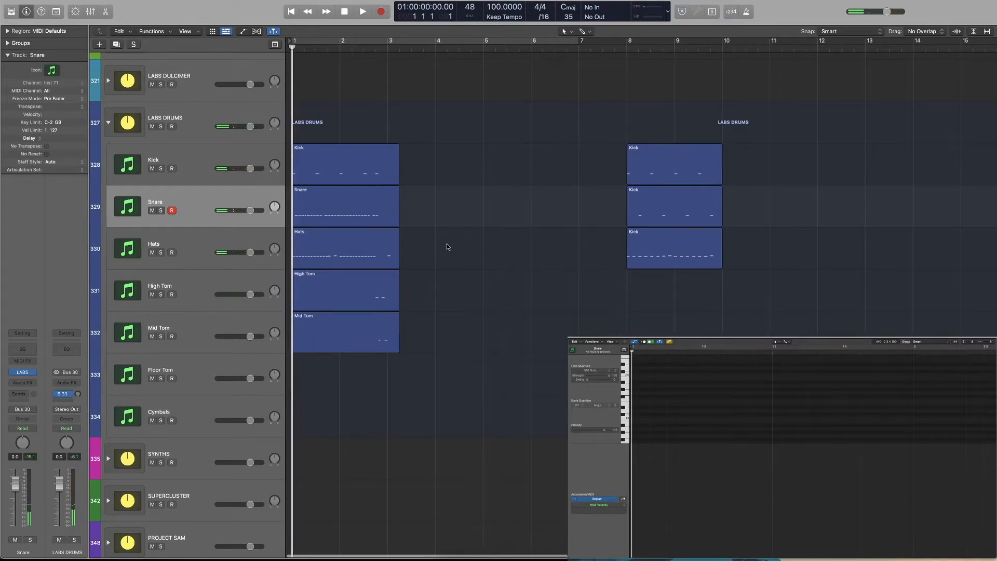
{"action": "scroll", "coordinate": [448, 247], "scroll_direction": "up", "scroll_amount": 4}
{"action": "scroll", "coordinate": [448, 247], "scroll_direction": "up", "scroll_amount": 1}
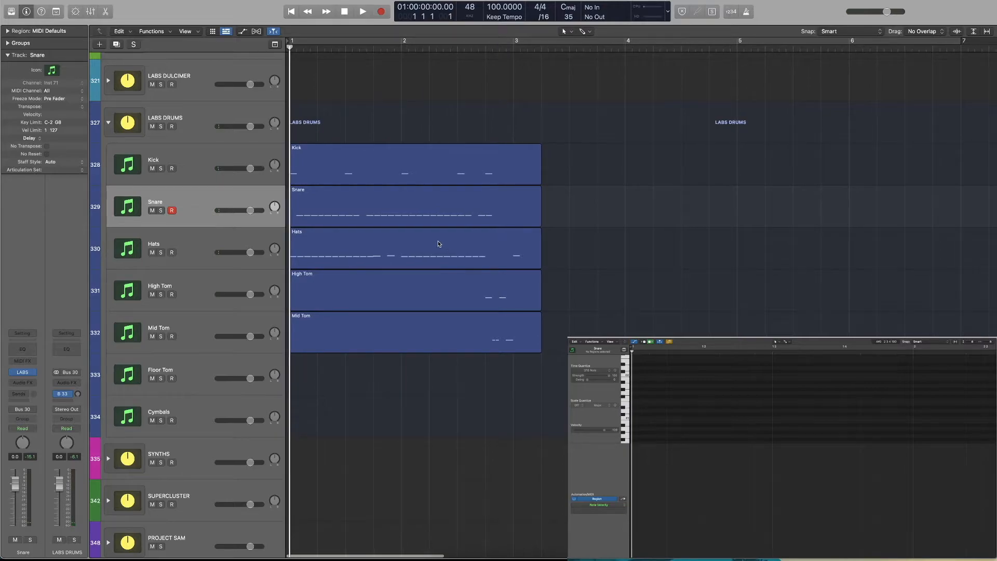
{"action": "left_click", "coordinate": [396, 49]}
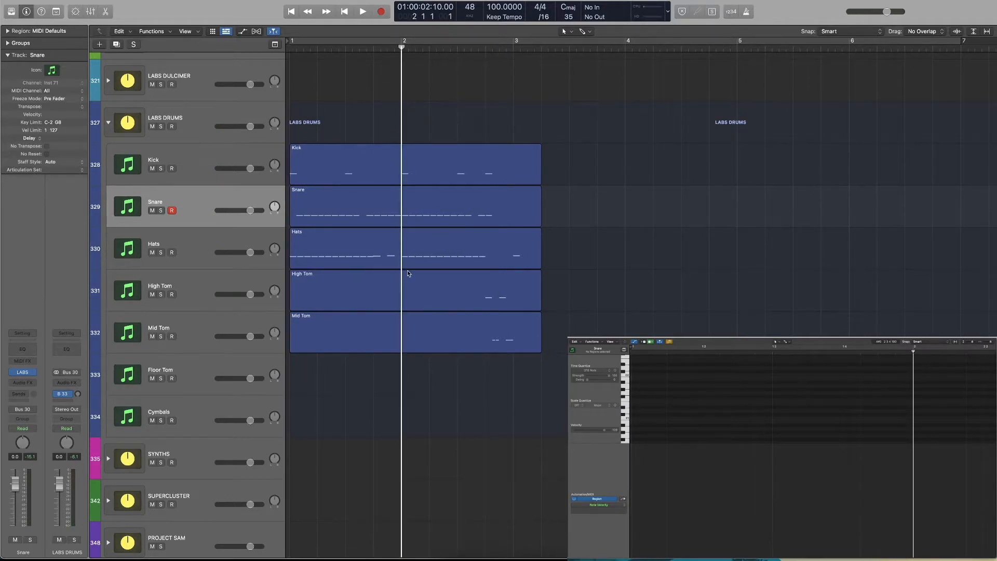
{"action": "left_click_drag", "start_coordinate": [474, 374], "coordinate": [390, 172]}
{"action": "scroll", "coordinate": [852, 420], "scroll_direction": "up", "scroll_amount": 2}
{"action": "scroll", "coordinate": [852, 420], "scroll_direction": "right", "scroll_amount": 1}
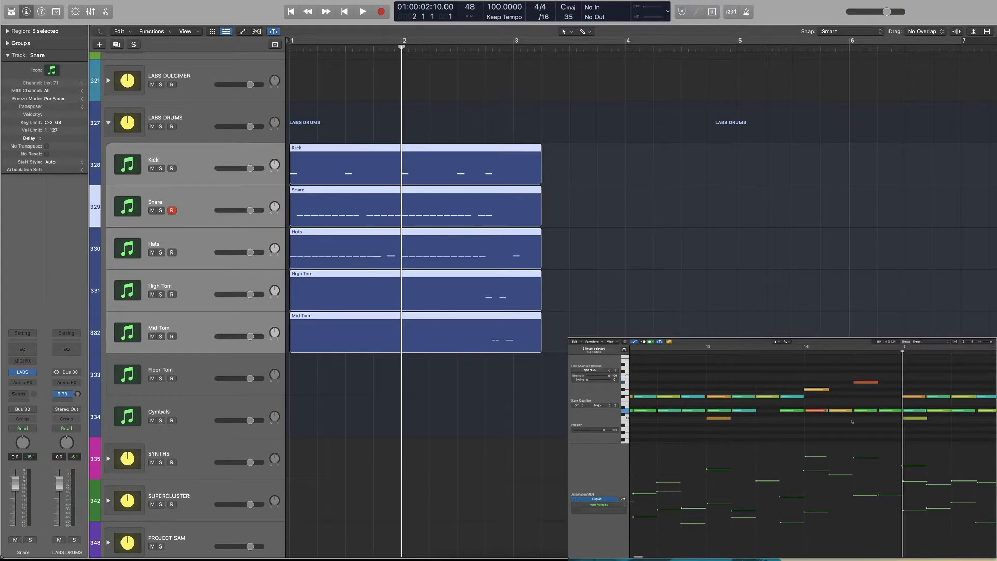
{"action": "left_click", "coordinate": [820, 411]}
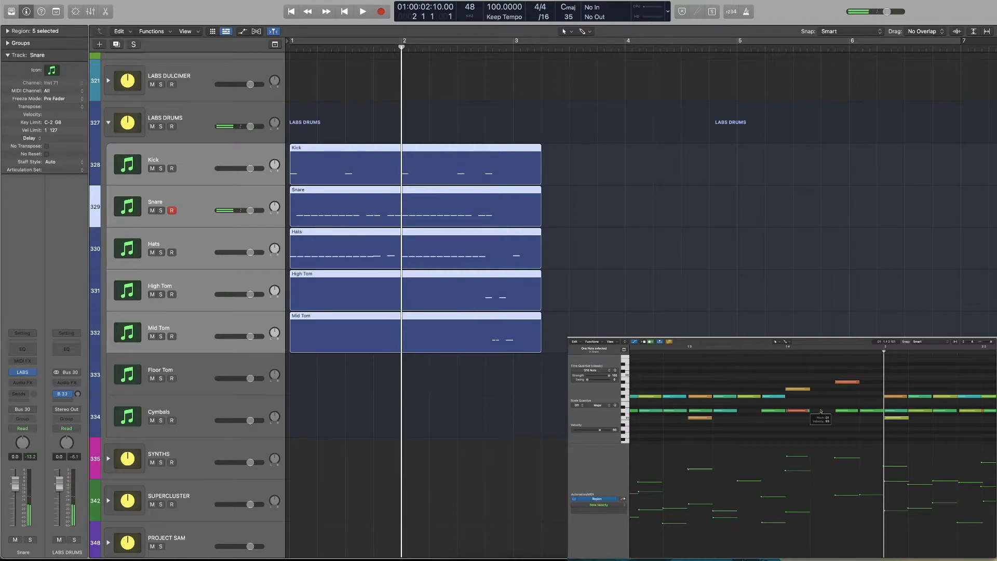
Delete the two remaining snare ghost notes in the second half of beat 4 of bar 1
{"action": "left_click", "coordinate": [854, 410]}
{"action": "key", "text": "Delete"}
{"action": "key", "text": "Delete"}
{"action": "left_click", "coordinate": [806, 411]}
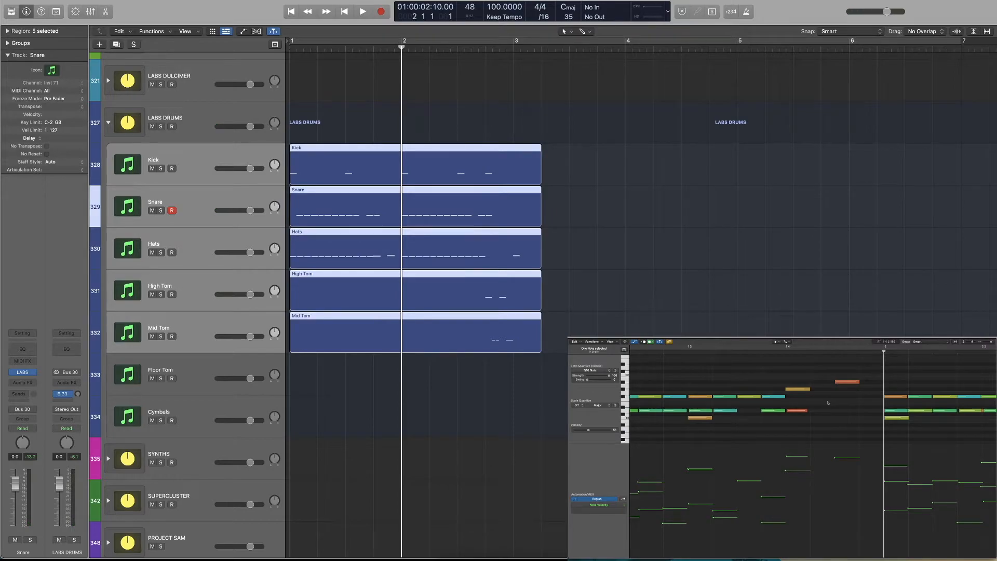
{"action": "scroll", "coordinate": [829, 403], "scroll_direction": "right", "scroll_amount": 1}
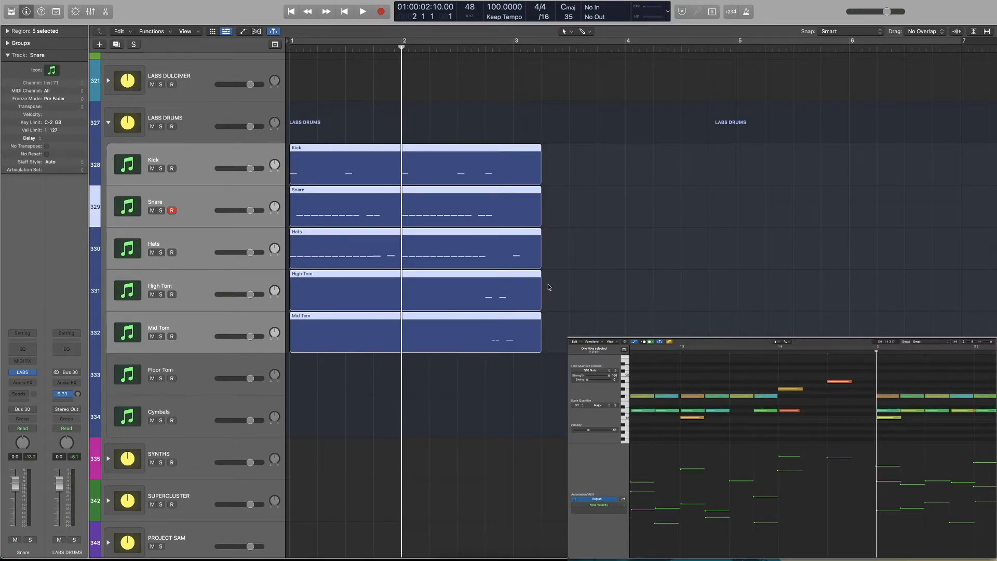
Add a sixteenth high tom note at position 1 4 2 in the High Tom region, moving it up to the high tom pitch
{"action": "left_click", "coordinate": [804, 347]}
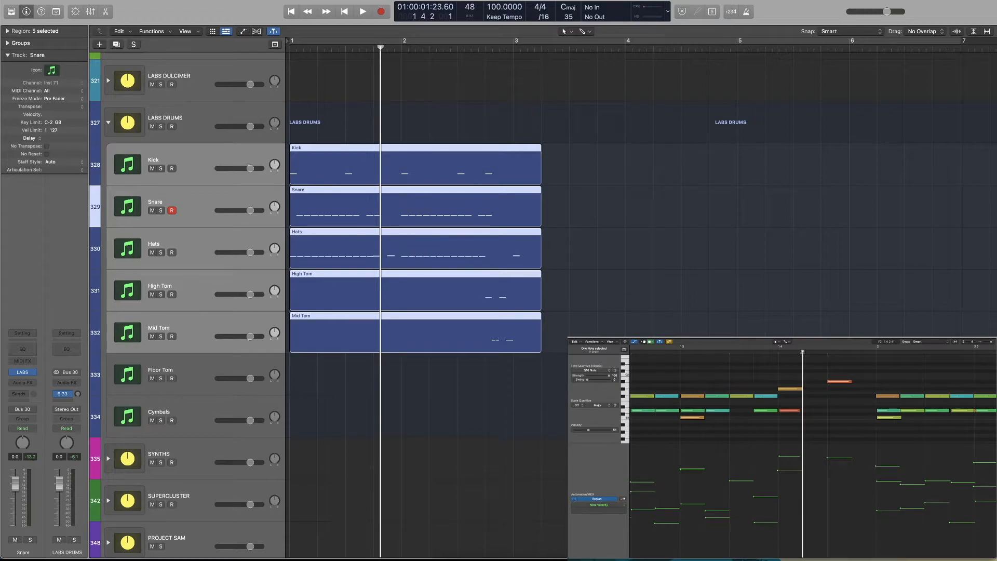
{"action": "left_click_drag", "start_coordinate": [556, 290], "coordinate": [489, 296]}
{"action": "left_click", "coordinate": [807, 410]}
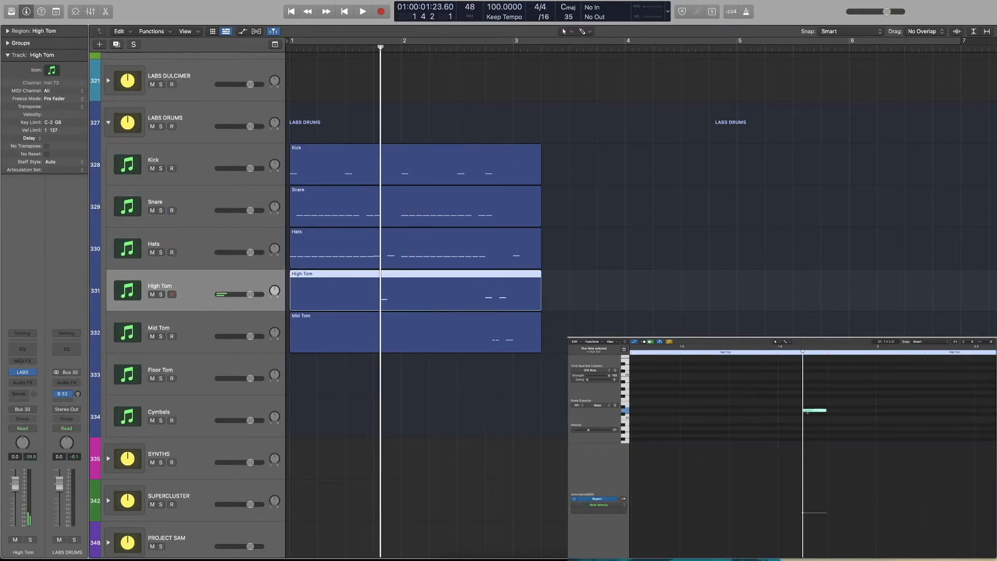
{"action": "left_click_drag", "start_coordinate": [807, 413], "coordinate": [805, 388]}
Add a mid tom note on the last sixteenth of bar 1 in the Mid Tom region
{"action": "left_click", "coordinate": [412, 317]}
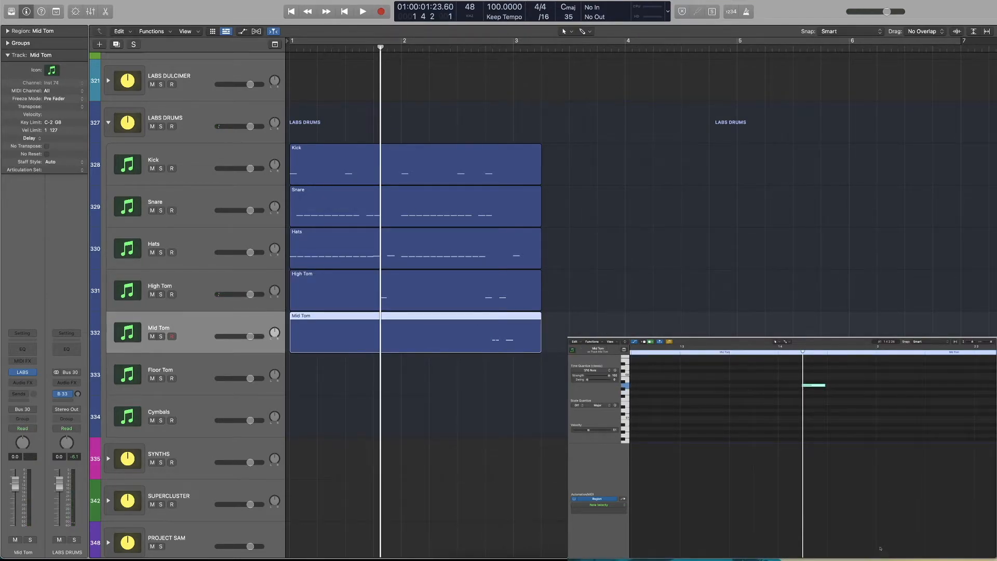
{"action": "left_click", "coordinate": [493, 305]}
{"action": "left_click", "coordinate": [476, 324]}
{"action": "key", "text": "Delete"}
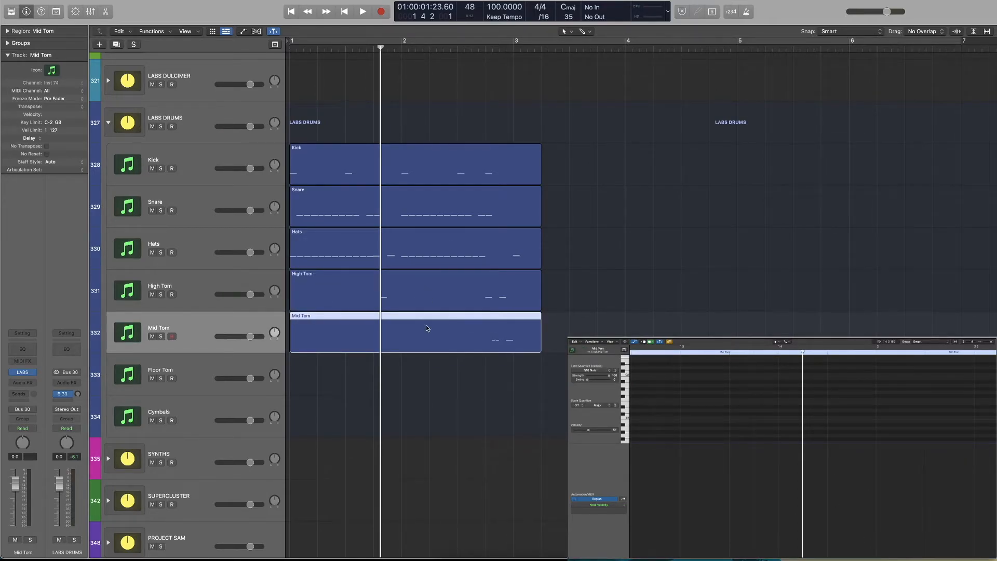
{"action": "left_click", "coordinate": [811, 393]}
{"action": "left_click_drag", "start_coordinate": [812, 392], "coordinate": [859, 394]}
Raise the velocity of both new tom notes together and play the bar 1 fill with all five drum regions shown
{"action": "left_click_drag", "start_coordinate": [561, 297], "coordinate": [463, 314]}
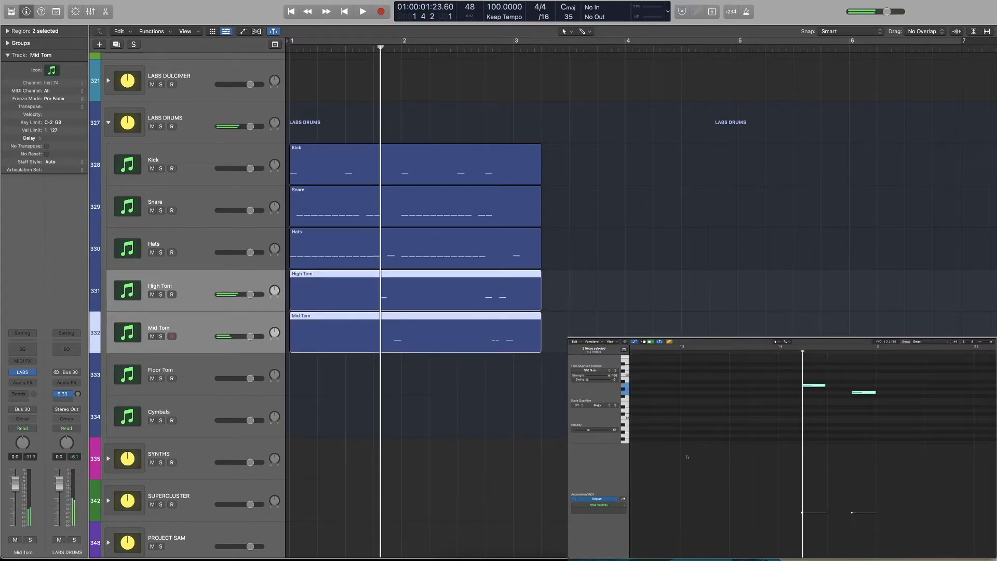
{"action": "left_click_drag", "start_coordinate": [589, 431], "coordinate": [592, 432]}
{"action": "mouse_move", "coordinate": [640, 333]}
{"action": "left_mouse_down"}
{"action": "mouse_move", "coordinate": [511, 198]}
{"action": "mouse_move", "coordinate": [506, 177]}
{"action": "left_mouse_up"}
{"action": "left_click", "coordinate": [776, 360]}
{"action": "key", "text": "space"}
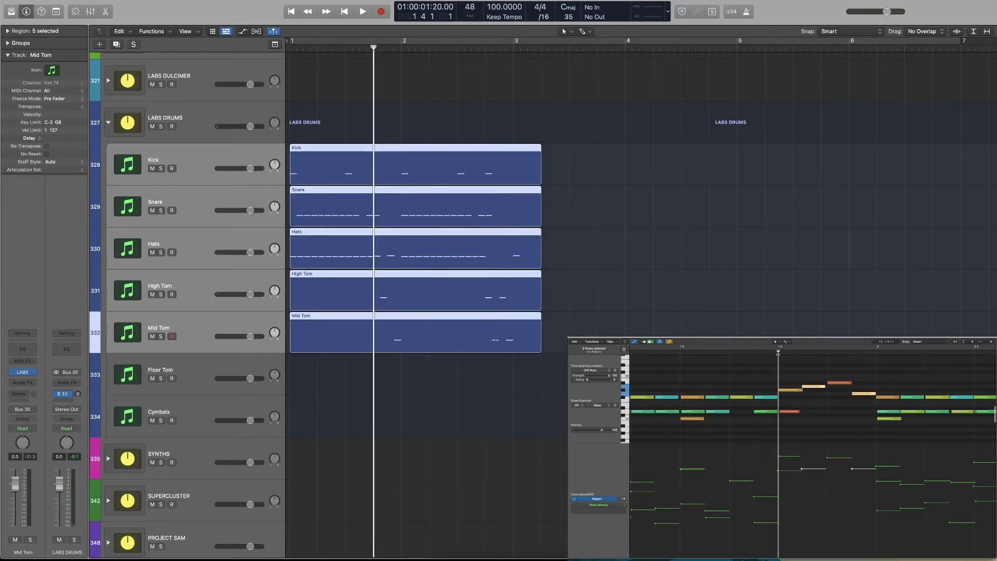
Shorten the new high tom note to half its length, add a lower tom note directly after it and play from beat 4 of bar 1
{"action": "left_click_drag", "start_coordinate": [804, 387], "coordinate": [825, 395]}
{"action": "left_click", "coordinate": [778, 352]}
{"action": "key", "text": "space"}
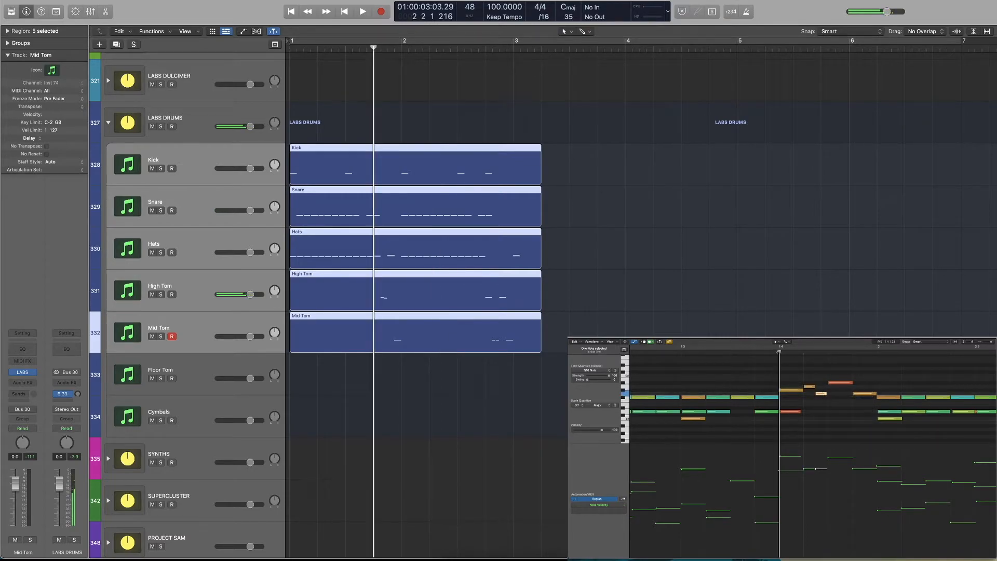
{"action": "key", "text": "space"}
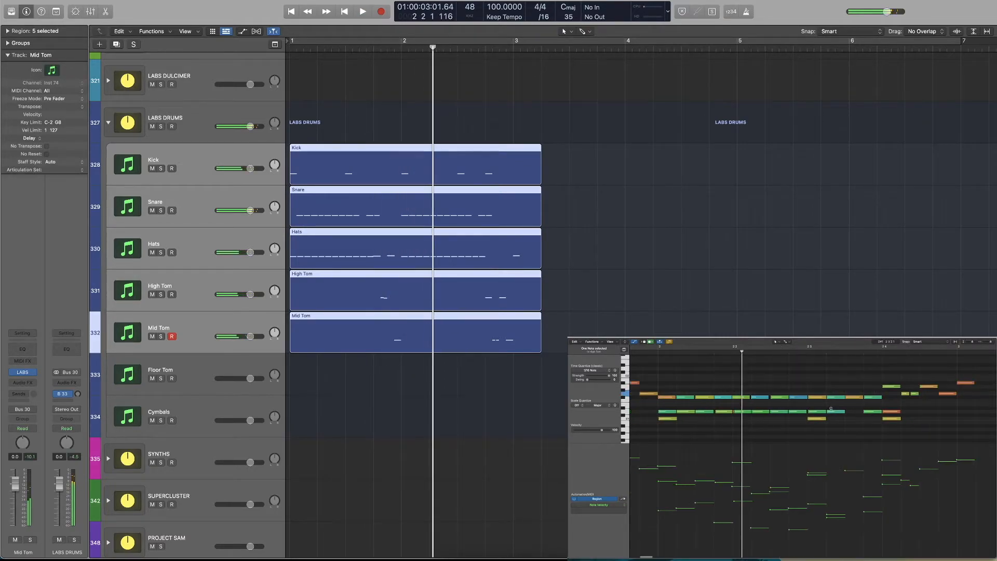
Raise the velocity of the last mid tom note in bar 1, adjust the short high tom note's velocity and play the beat
{"action": "scroll", "coordinate": [771, 407], "scroll_direction": "left", "scroll_amount": 5}
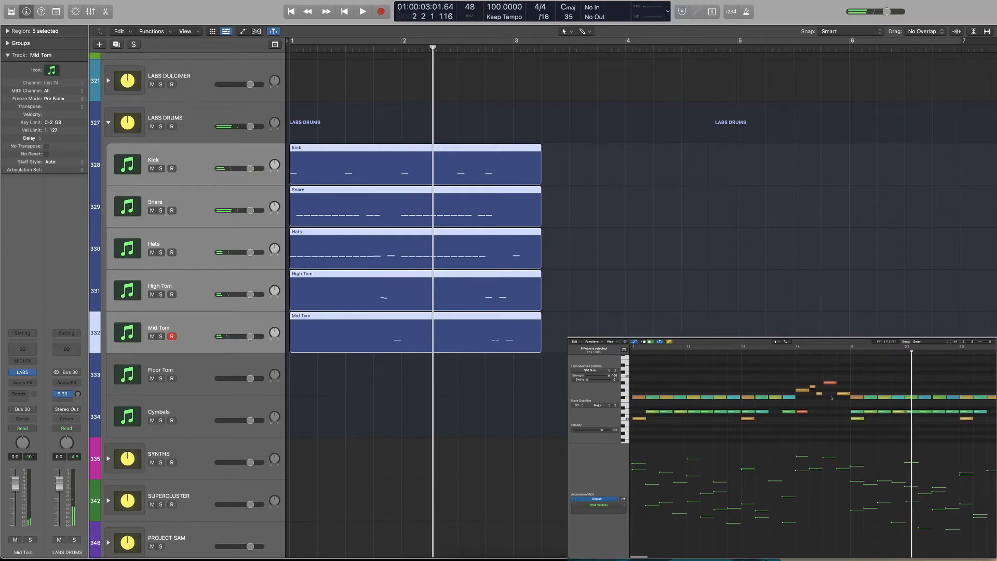
{"action": "left_click_drag", "start_coordinate": [837, 468], "coordinate": [837, 454]}
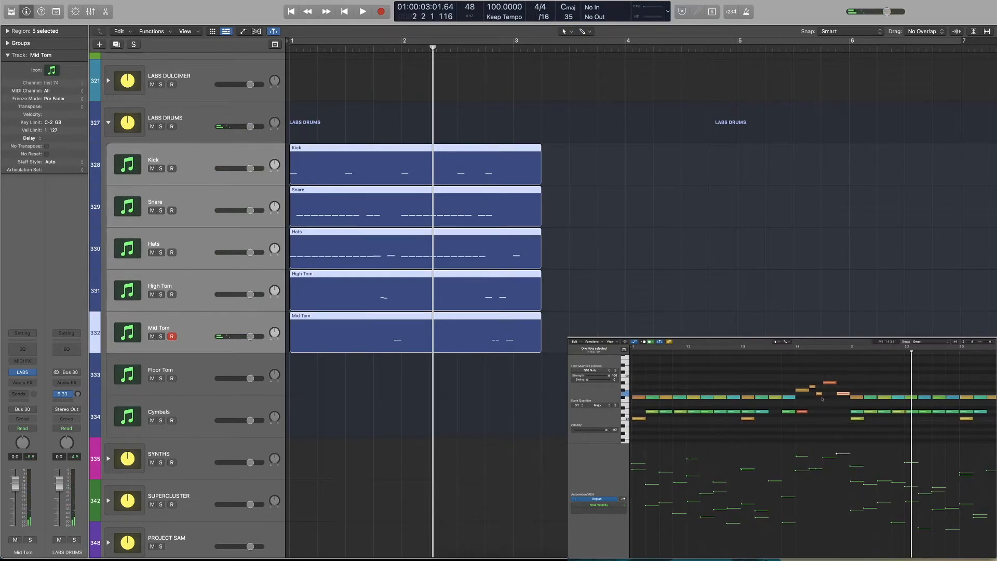
{"action": "left_click", "coordinate": [813, 387]}
{"action": "left_click", "coordinate": [794, 402]}
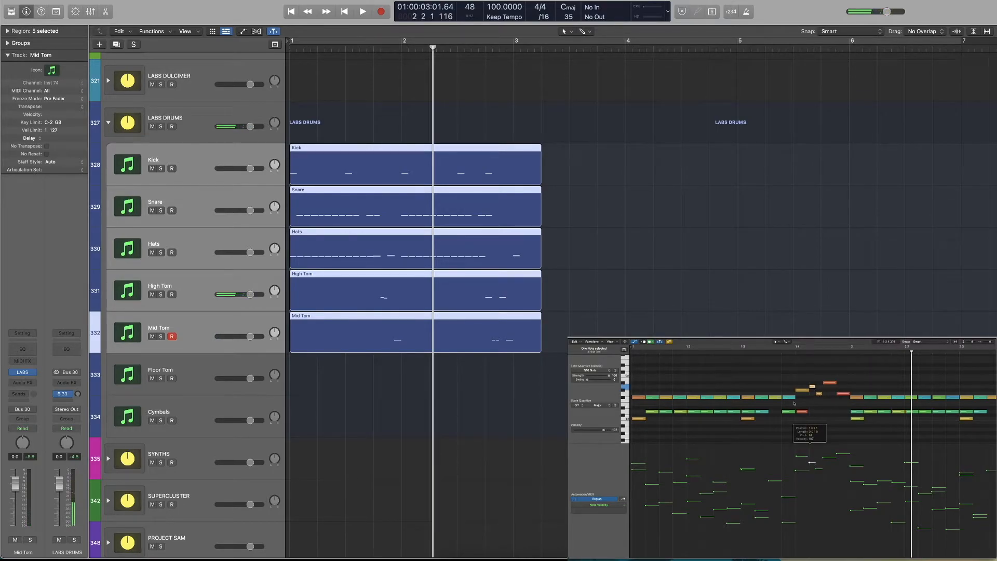
{"action": "key", "text": "space"}
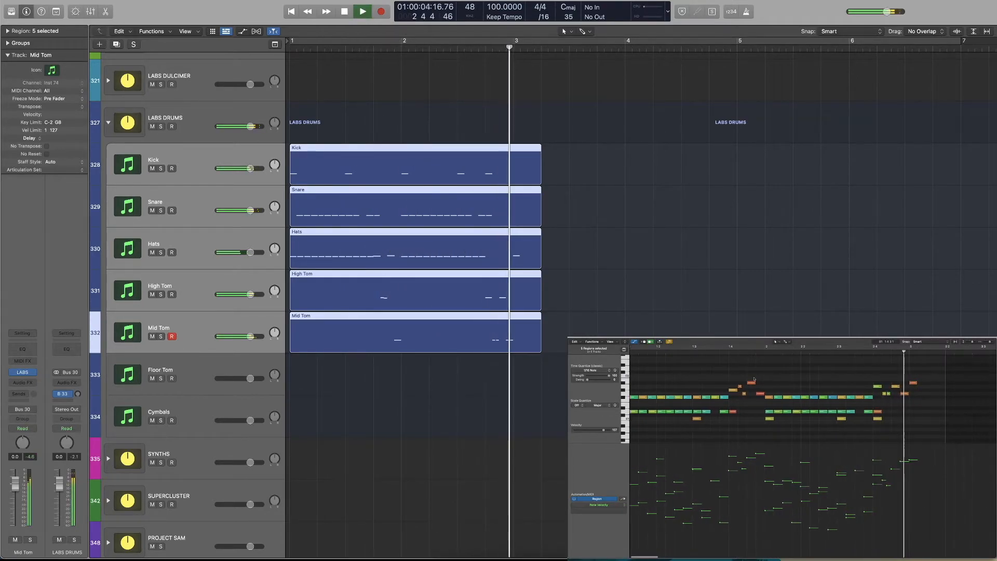
{"action": "key", "text": "space"}
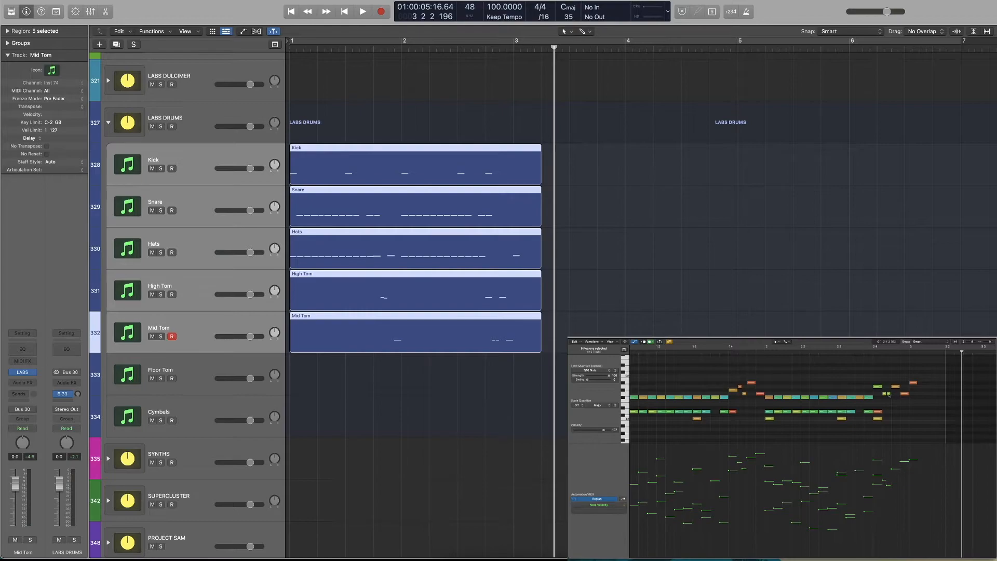
Rearrange the bar 2 fill so the two short mid tom notes start on beat 4 with the high tom following, and play it
{"action": "mouse_move", "coordinate": [878, 388]}
{"action": "left_mouse_down"}
{"action": "mouse_move", "coordinate": [887, 387]}
{"action": "mouse_move", "coordinate": [875, 394]}
{"action": "left_mouse_up"}
{"action": "key", "text": "space"}
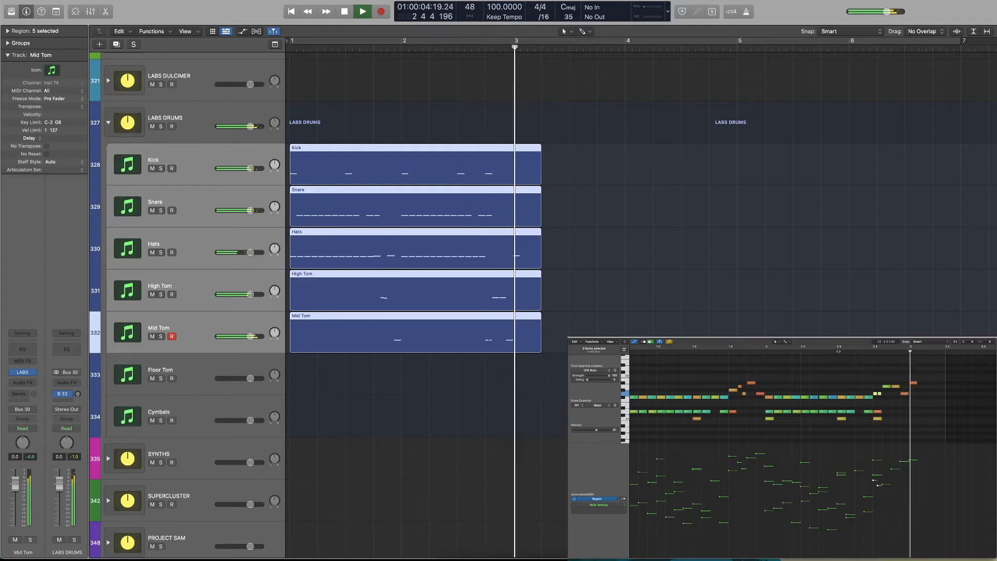
{"action": "key", "text": "space"}
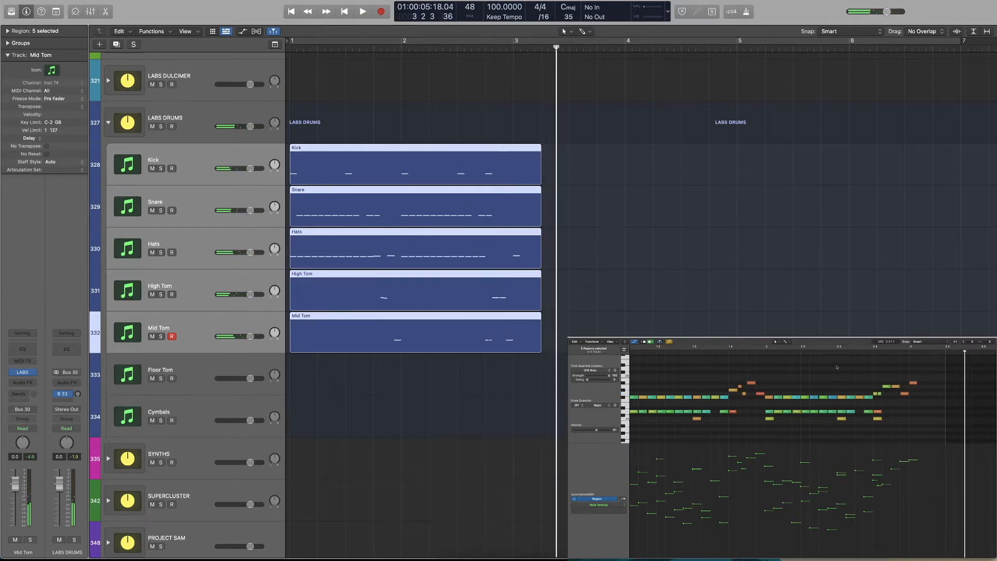
Remove the first of the two adjacent high tom notes in the bar 2 fill and play the fill again
{"action": "left_click", "coordinate": [896, 387]}
{"action": "key", "text": "space"}
{"action": "left_click_drag", "start_coordinate": [888, 387], "coordinate": [897, 387]}
{"action": "double_click", "coordinate": [872, 353]}
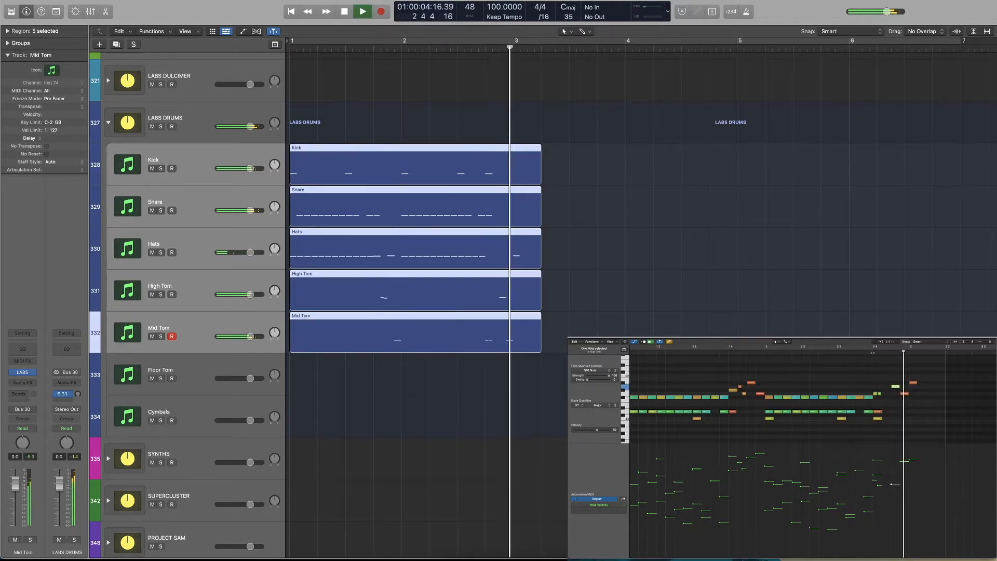
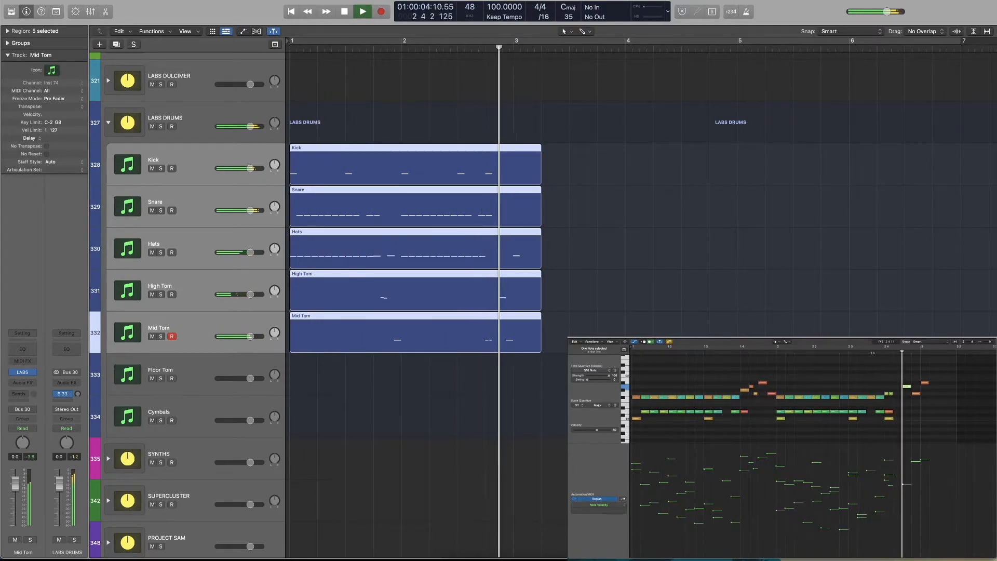
Try the bar 1 fill without its last mid tom note and play the beat
{"action": "key", "text": "space"}
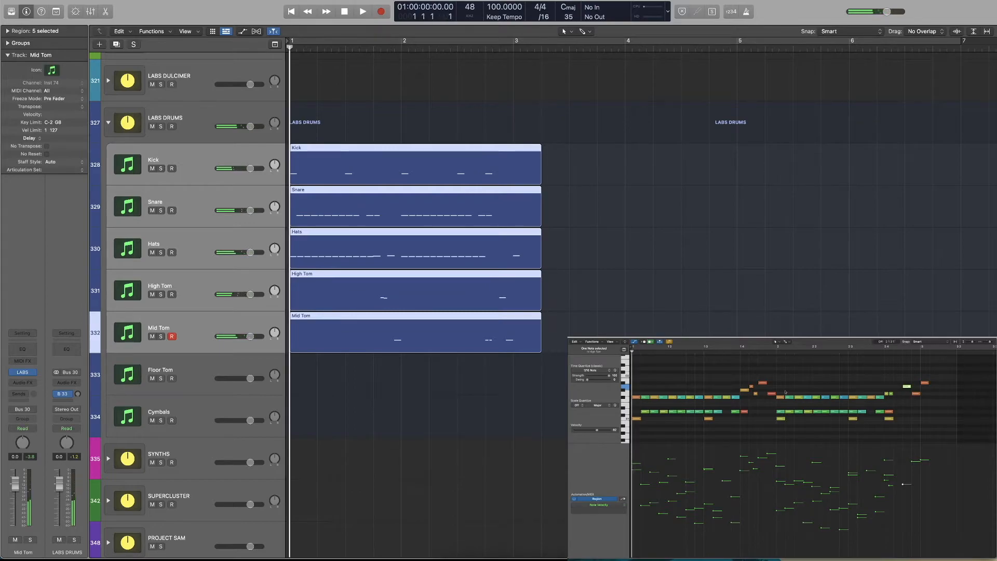
{"action": "left_click", "coordinate": [771, 394]}
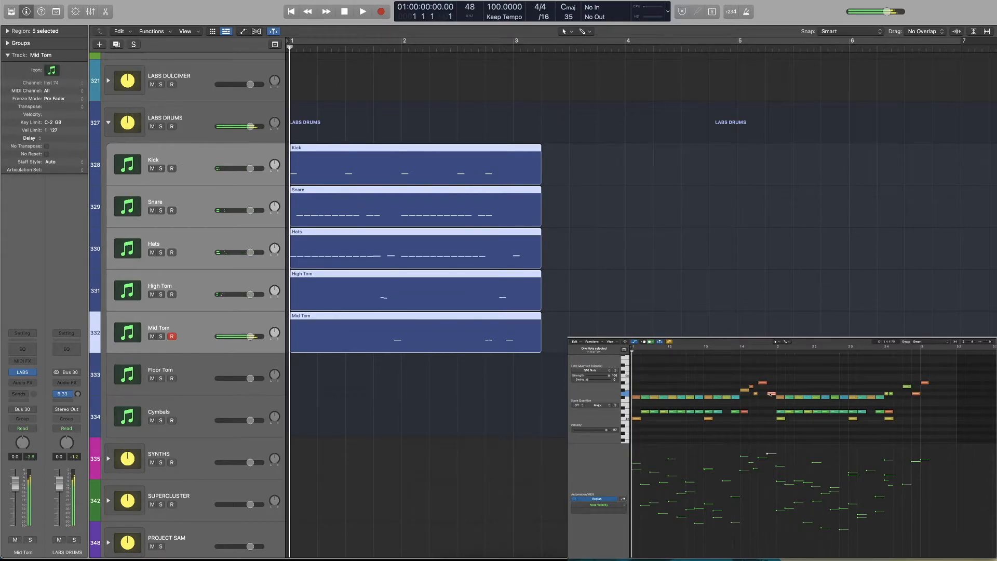
{"action": "key", "text": "space"}
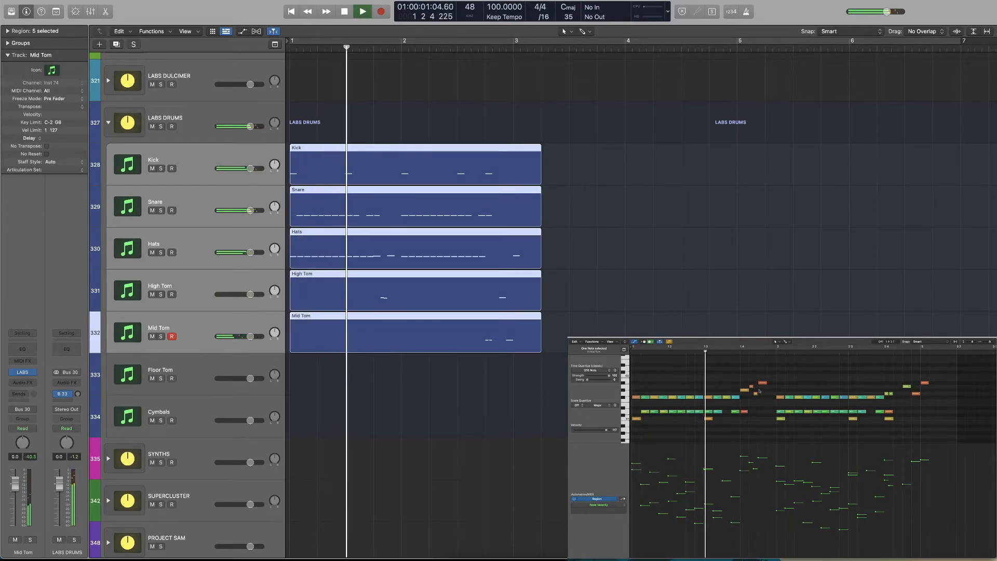
{"action": "key", "text": "space"}
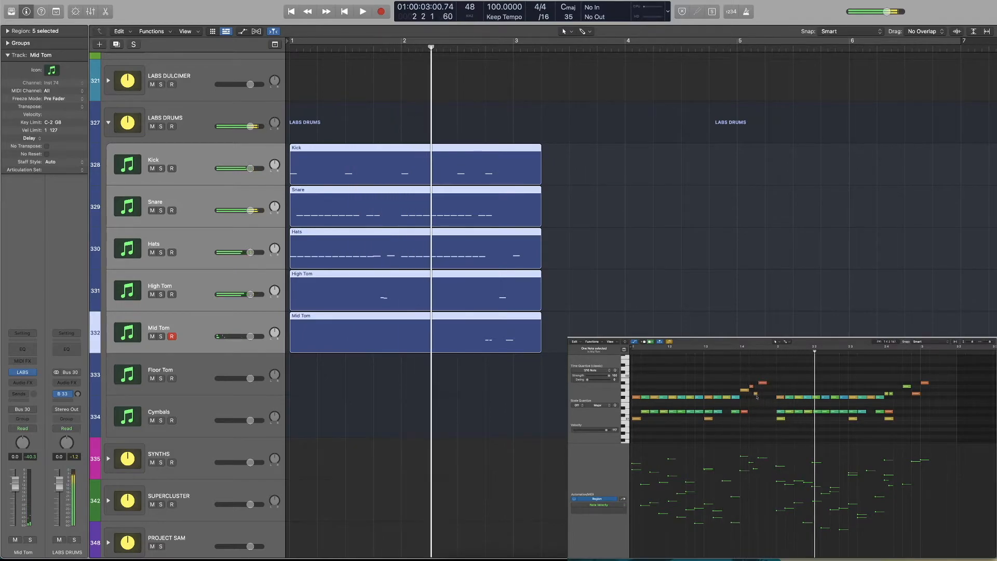
Move the highest note of the bar 1 fill down to the mid tom, bring back the mid tom note following it, and play
{"action": "mouse_move", "coordinate": [762, 386]}
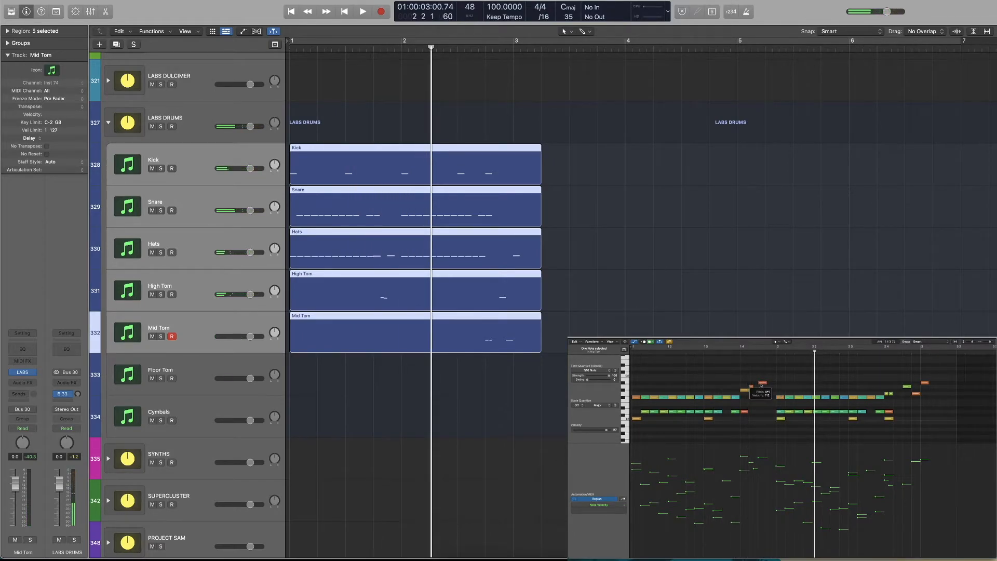
{"action": "left_click_drag", "start_coordinate": [762, 386], "coordinate": [772, 394]}
{"action": "left_click", "coordinate": [722, 353]}
{"action": "key", "text": "space"}
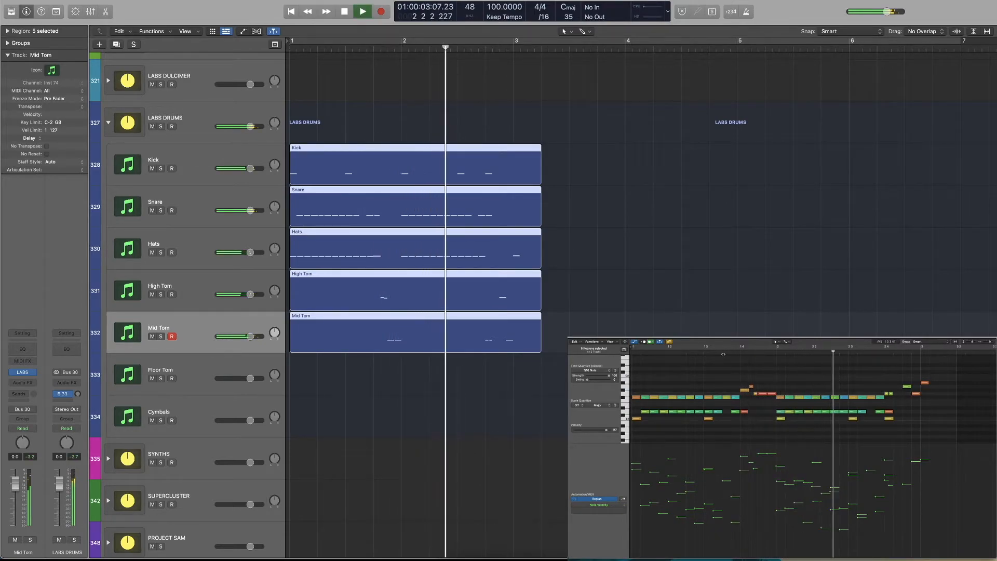
{"action": "key", "text": "space"}
Lower the velocity of the last mid tom note in bar 1 slightly and play the fill
{"action": "left_click", "coordinate": [772, 394]}
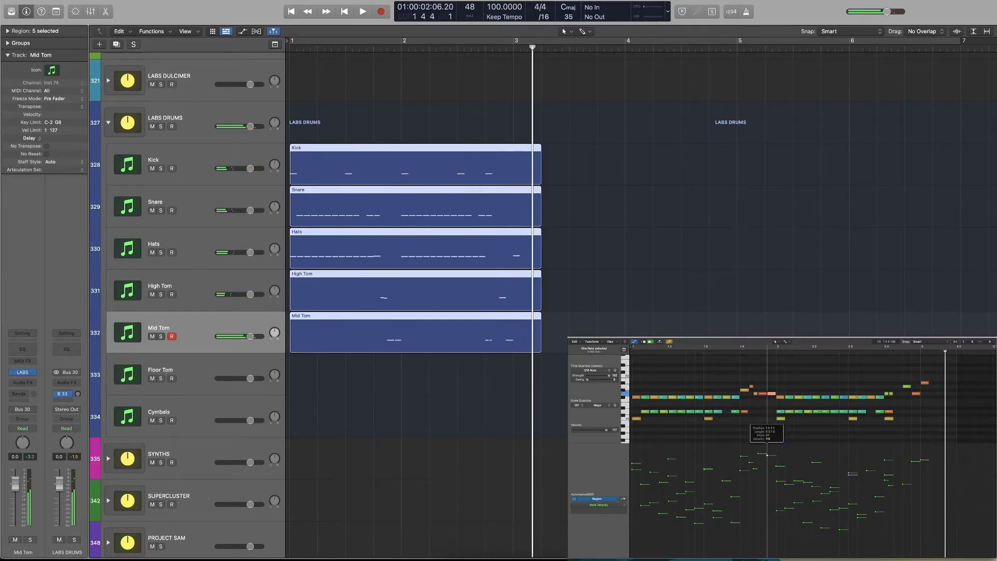
{"action": "left_click", "coordinate": [727, 353]}
{"action": "key", "text": "space"}
{"action": "key", "text": "space"}
Move all five drum regions one beat later to free up beat 1 for a pickup
{"action": "left_click", "coordinate": [796, 372]}
{"action": "scroll", "coordinate": [796, 372], "scroll_direction": "down", "scroll_amount": 3}
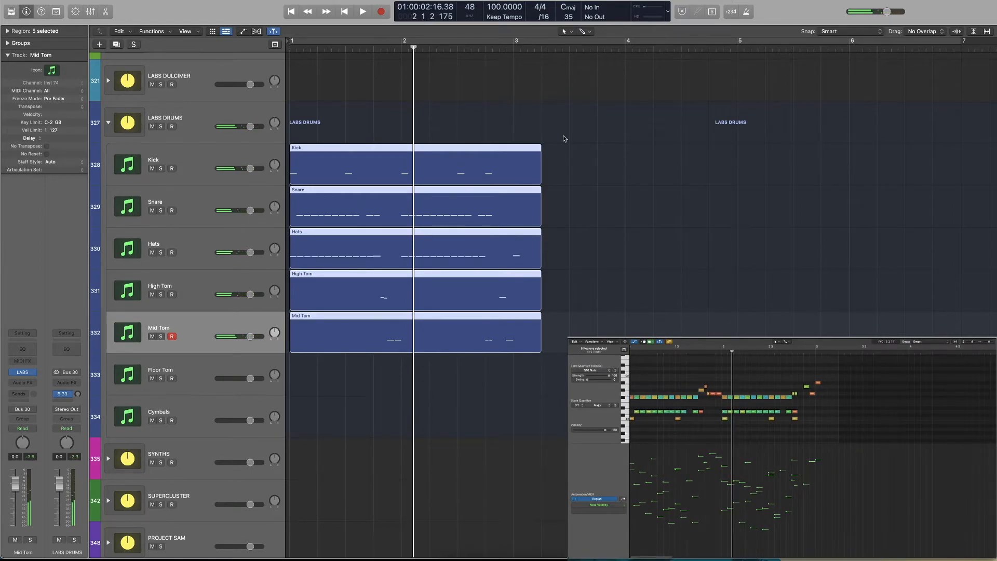
{"action": "left_click_drag", "start_coordinate": [602, 159], "coordinate": [382, 352]}
{"action": "left_click_drag", "start_coordinate": [332, 165], "coordinate": [359, 163]}
{"action": "left_click", "coordinate": [300, 260]}
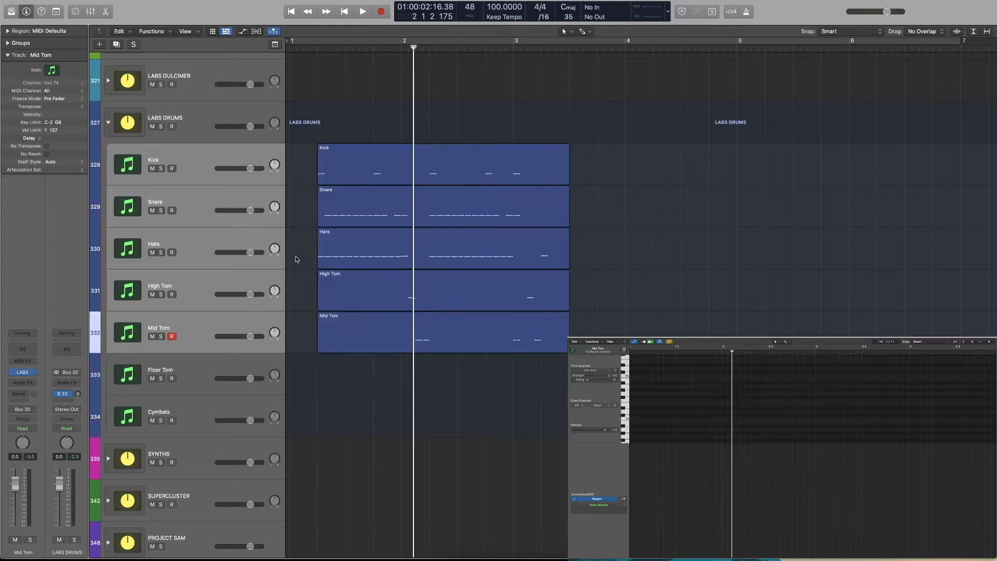
Extend the starts of the High Tom and Mid Tom regions back to bar 1 and open the Mid Tom region's notes
{"action": "left_click_drag", "start_coordinate": [299, 299], "coordinate": [322, 351]}
{"action": "left_click_drag", "start_coordinate": [317, 307], "coordinate": [289, 307]}
{"action": "left_click", "coordinate": [363, 357]}
{"action": "left_click", "coordinate": [365, 345]}
Add four consecutive sixteenth notes on beat 1 of bar 1 in the Mid Tom region
{"action": "key", "text": "Return"}
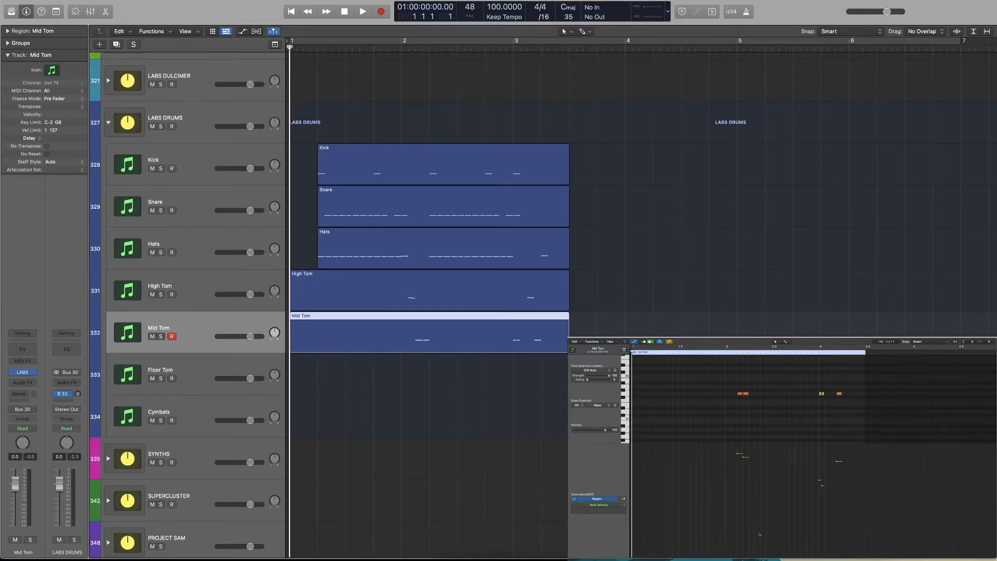
{"action": "scroll", "coordinate": [663, 399], "scroll_direction": "down", "scroll_amount": 3}
{"action": "left_click", "coordinate": [635, 376], "text": "super"}
{"action": "left_click", "coordinate": [641, 376], "text": "super"}
{"action": "left_click", "coordinate": [646, 375], "text": "super"}
{"action": "left_click", "coordinate": [652, 376], "text": "super"}
Shape the four mid tom pickup notes' velocities into a rising ramp and play the intro
{"action": "left_click_drag", "start_coordinate": [661, 370], "coordinate": [635, 381]}
{"action": "left_click", "coordinate": [653, 462]}
{"action": "left_click_drag", "start_coordinate": [653, 462], "coordinate": [635, 542]}
{"action": "key", "text": "space"}
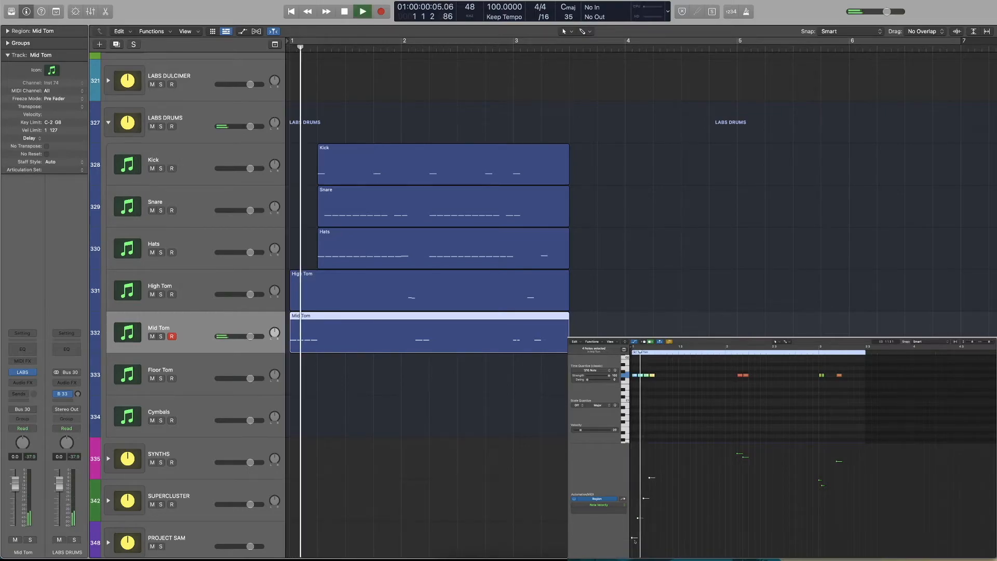
Try a denser pickup by halving the four mid tom notes' length and placing copies in the gaps, and play it
{"action": "scroll", "coordinate": [658, 378], "scroll_direction": "up", "scroll_amount": 5}
{"action": "scroll", "coordinate": [658, 378], "scroll_direction": "down", "scroll_amount": 1}
{"action": "left_click_drag", "start_coordinate": [687, 364], "coordinate": [641, 377]}
{"action": "left_click", "coordinate": [645, 377]}
{"action": "key", "text": "space"}
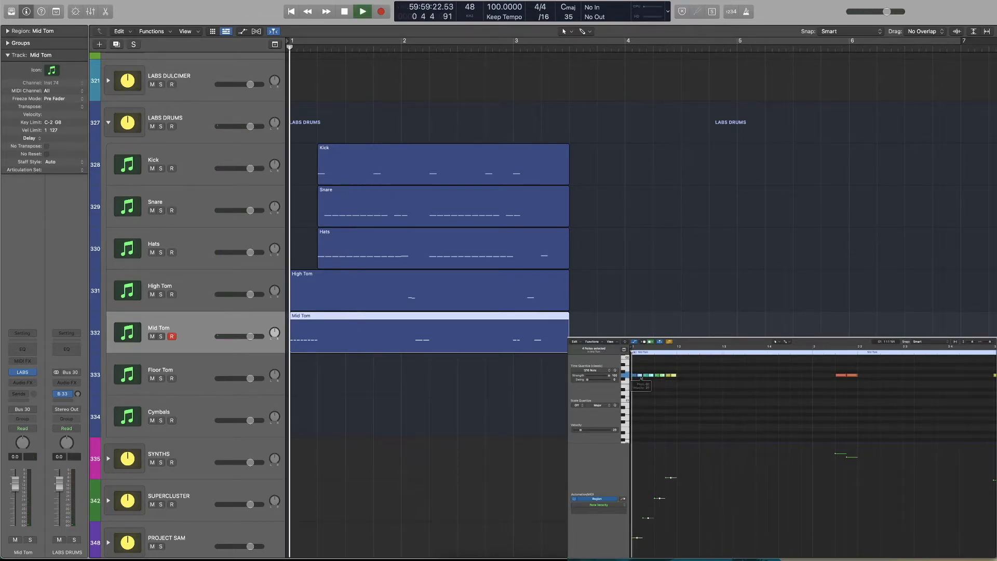
Undo the copied pickup notes and lengthen the four mid tom notes back to full sixteenths
{"action": "key", "text": "super+z"}
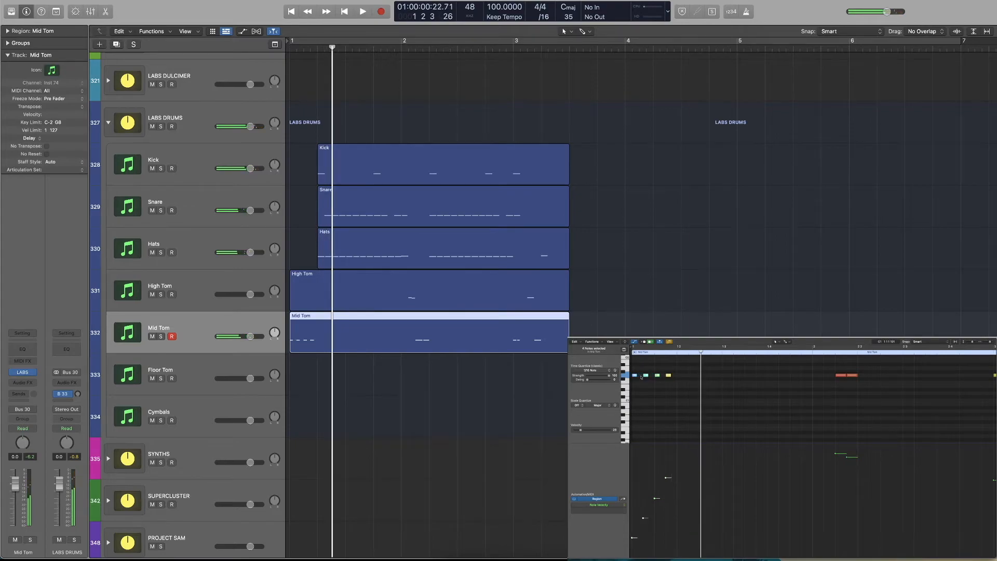
{"action": "key", "text": "space"}
{"action": "left_click_drag", "start_coordinate": [638, 375], "coordinate": [687, 375]}
{"action": "left_click", "coordinate": [632, 384]}
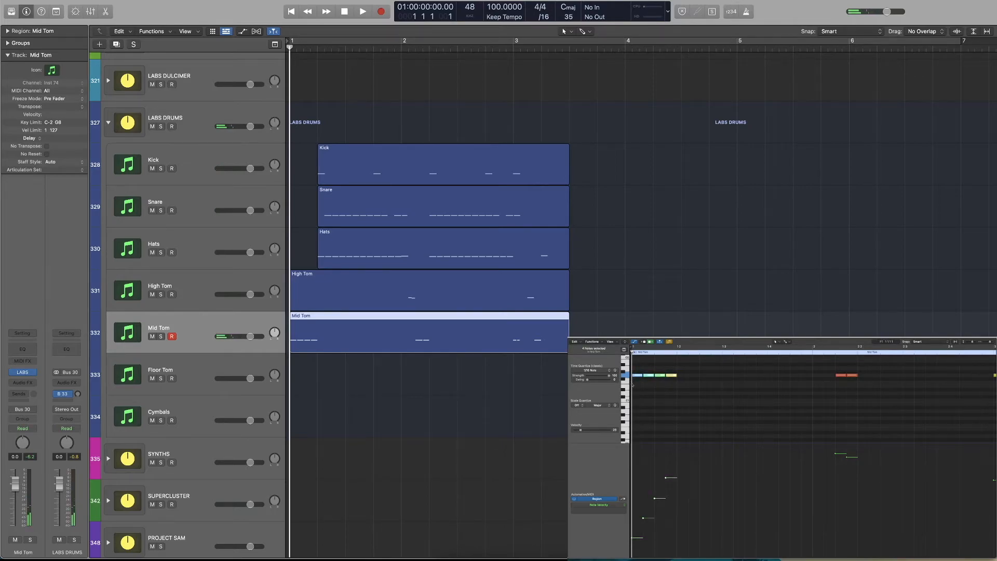
Copy the four pickup notes into the High Tom region at the start of bar 1 and play both toms
{"action": "left_click", "coordinate": [253, 288]}
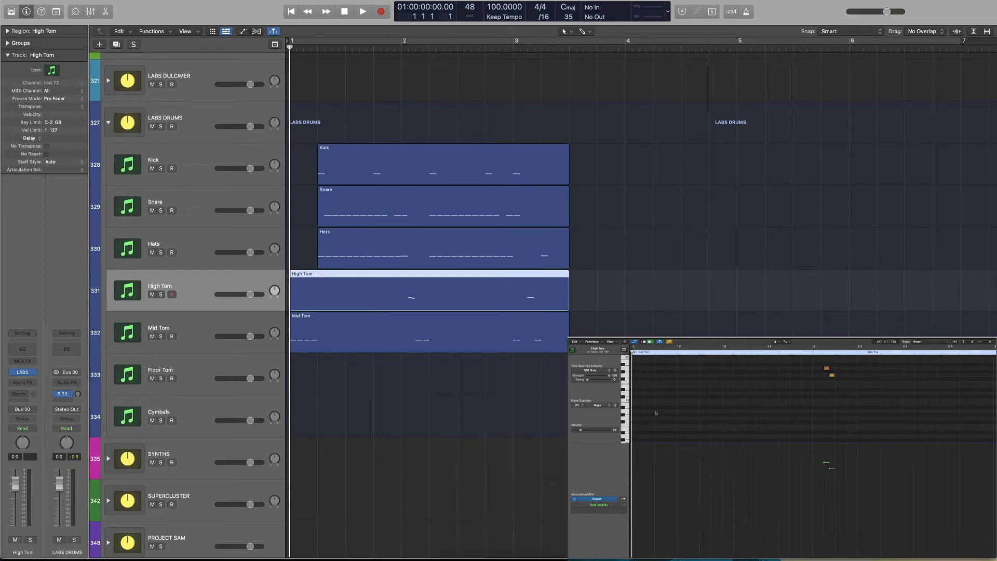
{"action": "key", "text": "r"}
{"action": "left_click_drag", "start_coordinate": [673, 387], "coordinate": [639, 369]}
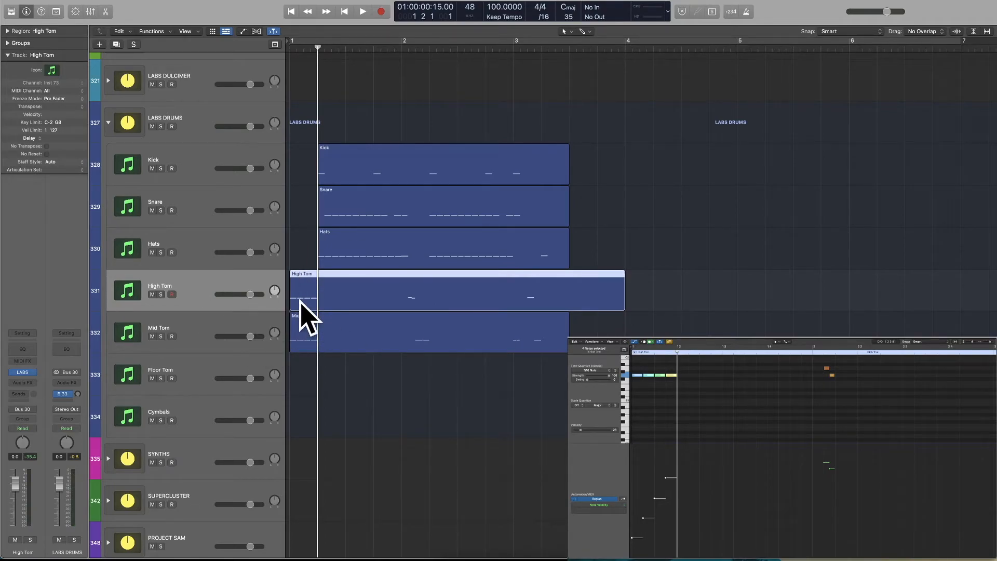
{"action": "key", "text": "space"}
{"action": "key", "text": "space"}
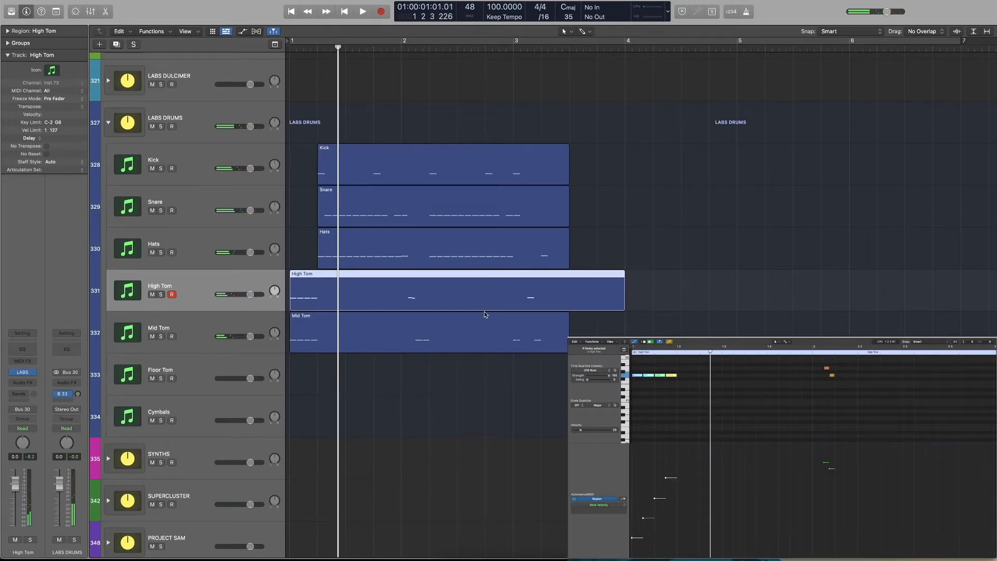
Delete the four copied pickup notes from the High Tom region and return to the start
{"action": "left_click_drag", "start_coordinate": [688, 370], "coordinate": [641, 388]}
{"action": "key", "text": "Delete"}
{"action": "key", "text": "Return"}
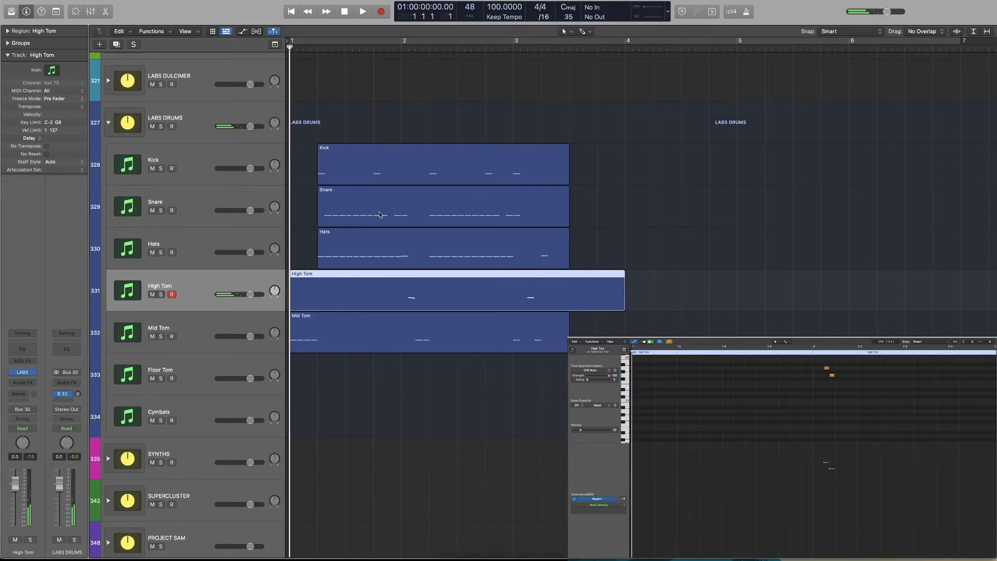
Move the four pickup notes in the Mid Tom region up to a much higher pitch and play the intro
{"action": "left_click", "coordinate": [362, 326]}
{"action": "scroll", "coordinate": [674, 413], "scroll_direction": "up", "scroll_amount": 3}
{"action": "left_click_drag", "start_coordinate": [685, 381], "coordinate": [634, 406]}
{"action": "mouse_move", "coordinate": [674, 392]}
{"action": "left_mouse_down"}
{"action": "mouse_move", "coordinate": [673, 367]}
{"action": "mouse_move", "coordinate": [673, 379]}
{"action": "left_mouse_up"}
{"action": "key", "text": "space"}
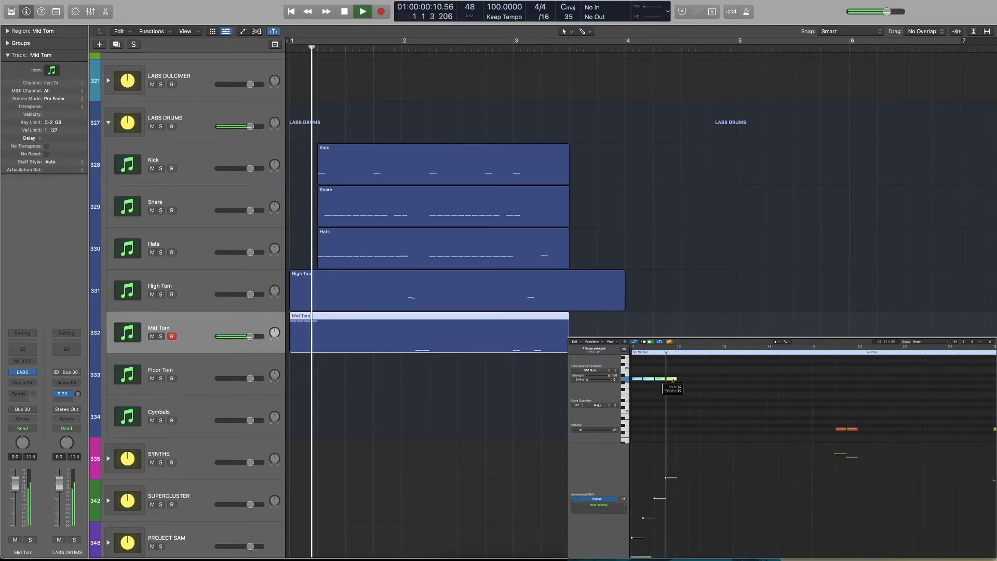
{"action": "key", "text": "space"}
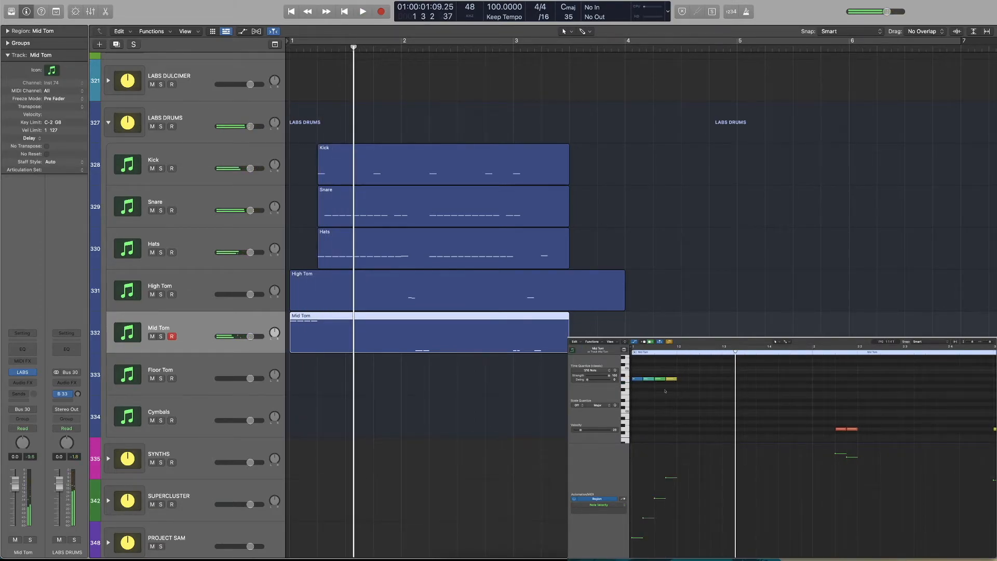
Transpose the first and third mid tom pickup notes down an octave and play the alternating pattern
{"action": "left_click", "coordinate": [642, 381]}
{"action": "key", "text": "Return"}
{"action": "left_click", "coordinate": [637, 382]}
{"action": "left_click", "coordinate": [639, 380]}
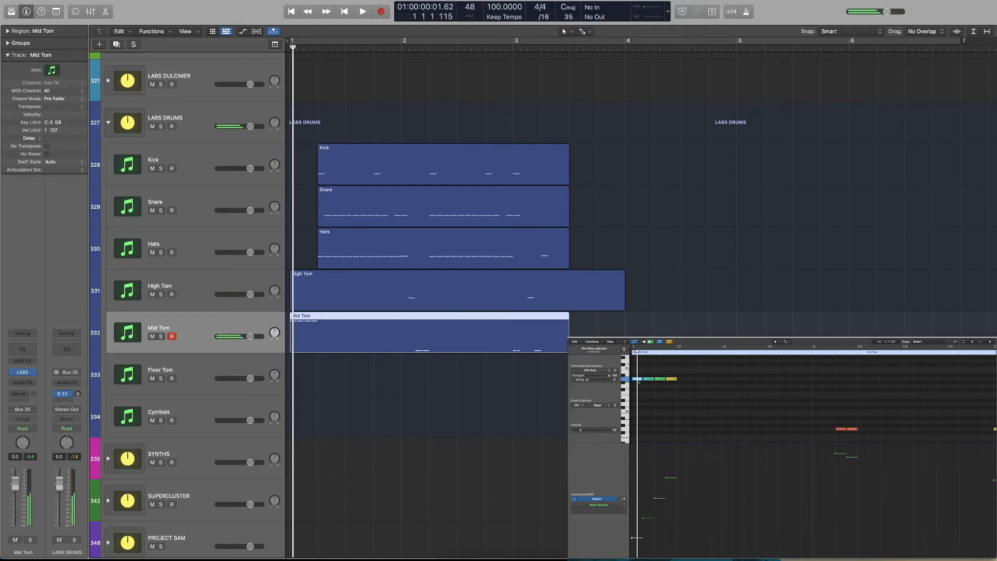
{"action": "key", "text": "Return"}
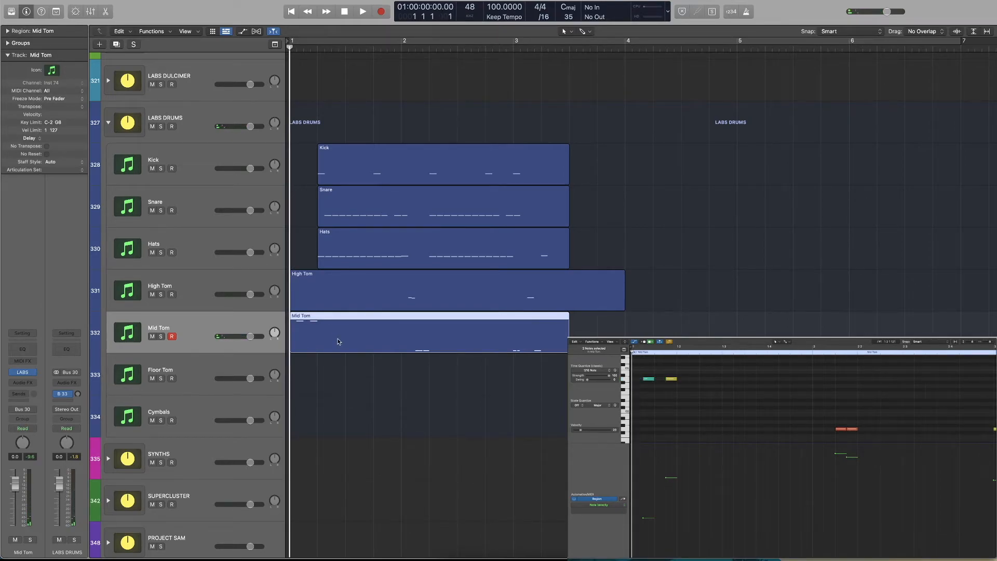
{"action": "key", "text": "space"}
{"action": "key", "text": "shift+alt+Down"}
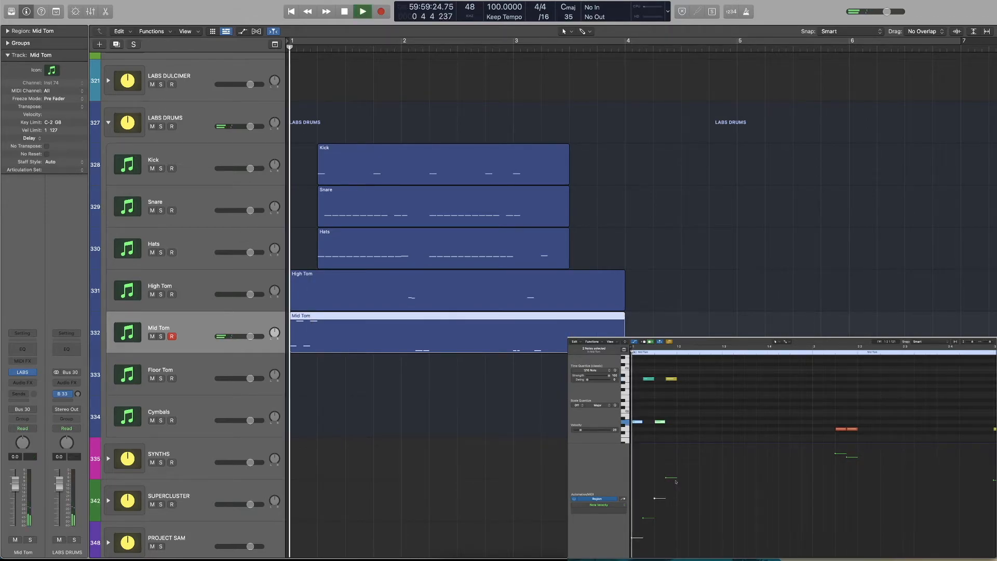
Transpose the second pickup note down an octave, lower the first three notes to the main mid tom pitch and play
{"action": "left_click", "coordinate": [649, 379]}
{"action": "key", "text": "shift+alt+Down"}
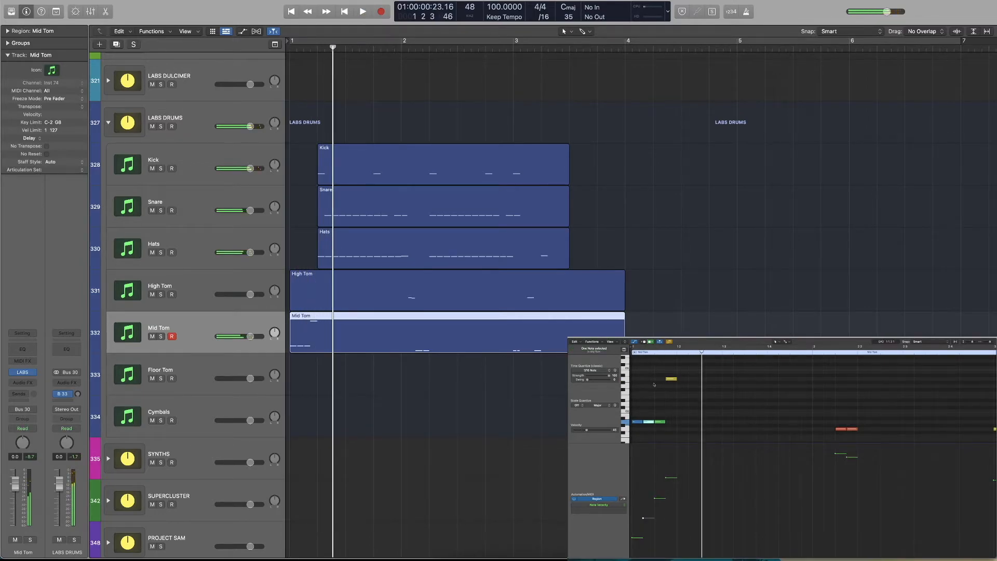
{"action": "left_click_drag", "start_coordinate": [672, 395], "coordinate": [664, 429]}
{"action": "key", "text": "space"}
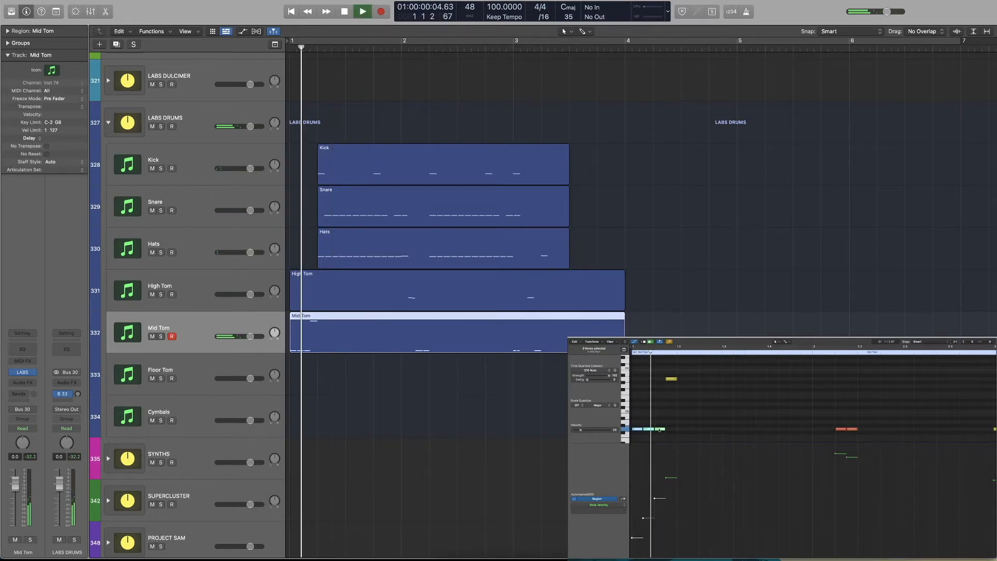
{"action": "key", "text": "space"}
Swap the last two mid tom pickup notes so the high-pitched note falls third, and play
{"action": "left_click", "coordinate": [671, 379]}
{"action": "left_click_drag", "start_coordinate": [670, 478], "coordinate": [666, 482]}
{"action": "left_click_drag", "start_coordinate": [669, 378], "coordinate": [658, 379]}
{"action": "left_click_drag", "start_coordinate": [659, 430], "coordinate": [630, 420]}
{"action": "key", "text": "space"}
Raise the velocities of the first three mid tom pickup notes and play from the start
{"action": "key", "text": "space"}
{"action": "mouse_move", "coordinate": [655, 484]}
{"action": "left_mouse_down"}
{"action": "mouse_move", "coordinate": [666, 486]}
{"action": "mouse_move", "coordinate": [666, 474]}
{"action": "mouse_move", "coordinate": [655, 485]}
{"action": "mouse_move", "coordinate": [663, 483]}
{"action": "left_mouse_up"}
{"action": "left_click_drag", "start_coordinate": [644, 517], "coordinate": [643, 500]}
{"action": "left_click_drag", "start_coordinate": [633, 538], "coordinate": [632, 516]}
{"action": "key", "text": "Return"}
{"action": "key", "text": "space"}
Lower the third mid tom pickup note's velocity slightly and replay the intro several times
{"action": "key", "text": "space"}
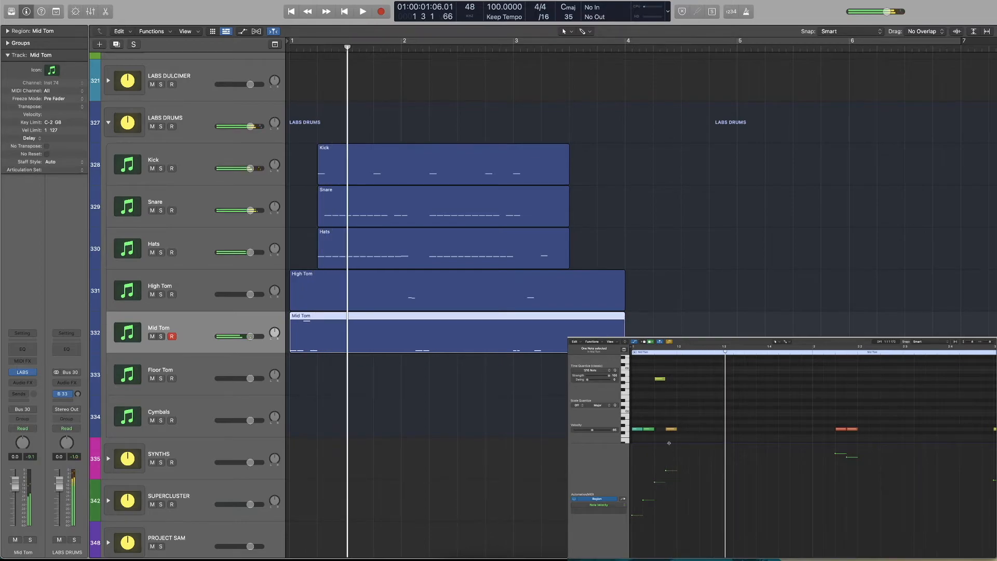
{"action": "left_click_drag", "start_coordinate": [656, 481], "coordinate": [655, 483]}
{"action": "key", "text": "Return"}
{"action": "key", "text": "space"}
{"action": "key", "text": "space"}
{"action": "key", "text": "Return"}
{"action": "key", "text": "space"}
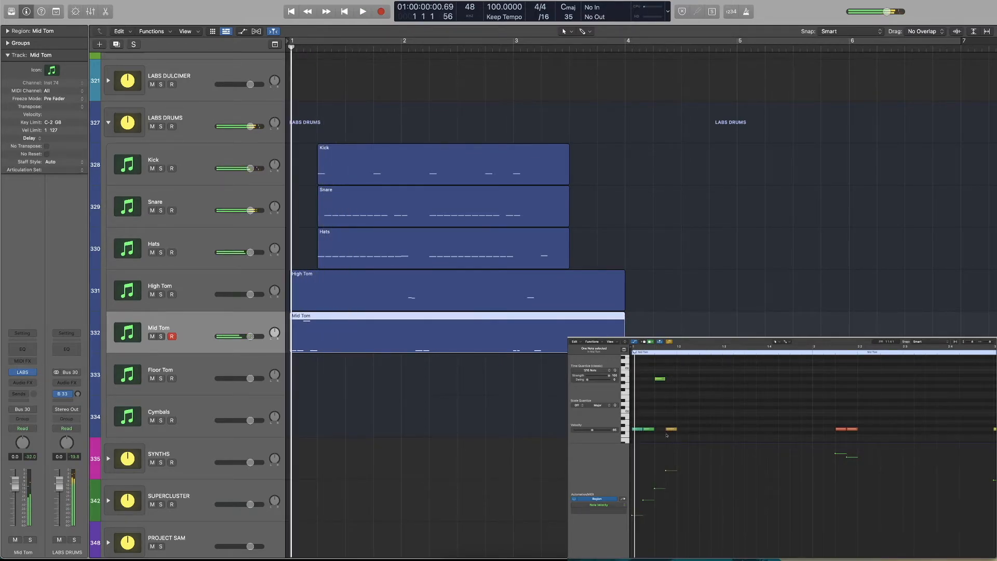
{"action": "key", "text": "Return"}
{"action": "key", "text": "space"}
{"action": "key", "text": "Return"}
Open the High Tom region and add four consecutive sixteenth notes on beat 1 of bar 1
{"action": "scroll", "coordinate": [345, 254], "scroll_direction": "up", "scroll_amount": 5}
{"action": "scroll", "coordinate": [213, 321], "scroll_direction": "down", "scroll_amount": 2}
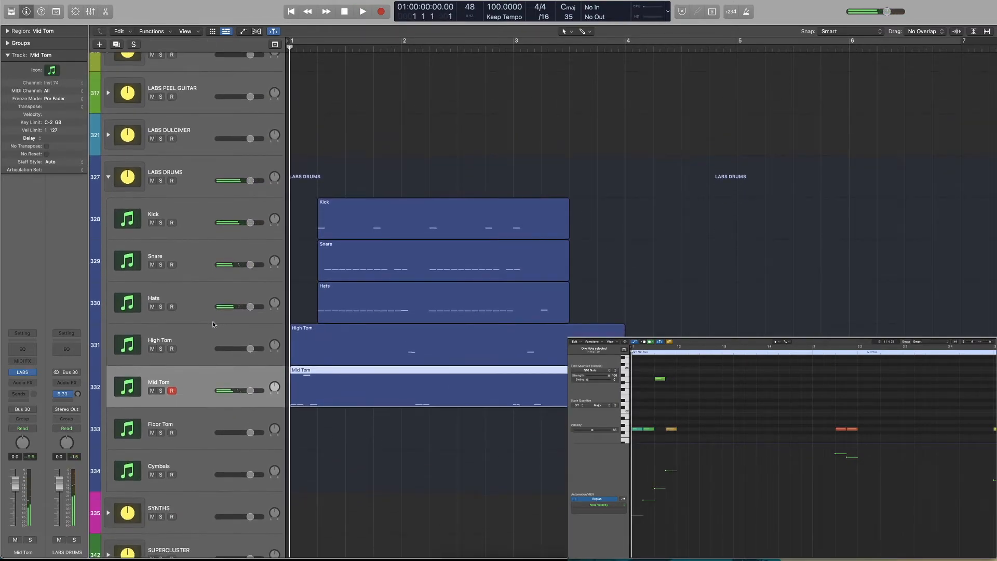
{"action": "left_click", "coordinate": [338, 351]}
{"action": "scroll", "coordinate": [676, 452], "scroll_direction": "down", "scroll_amount": 1}
{"action": "left_click", "coordinate": [644, 418]}
{"action": "left_click", "coordinate": [660, 418], "text": "super"}
{"action": "left_click", "coordinate": [671, 418], "text": "super"}
Shape the four high tom pickup notes' velocities into a rising ramp and play the intro
{"action": "left_click_drag", "start_coordinate": [680, 411], "coordinate": [638, 425]}
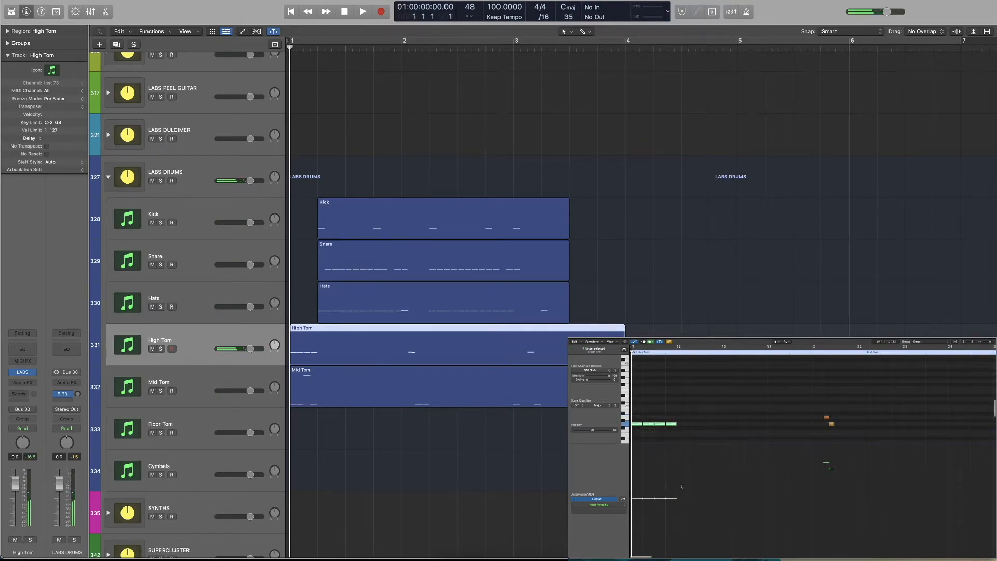
{"action": "left_click_drag", "start_coordinate": [677, 475], "coordinate": [632, 544]}
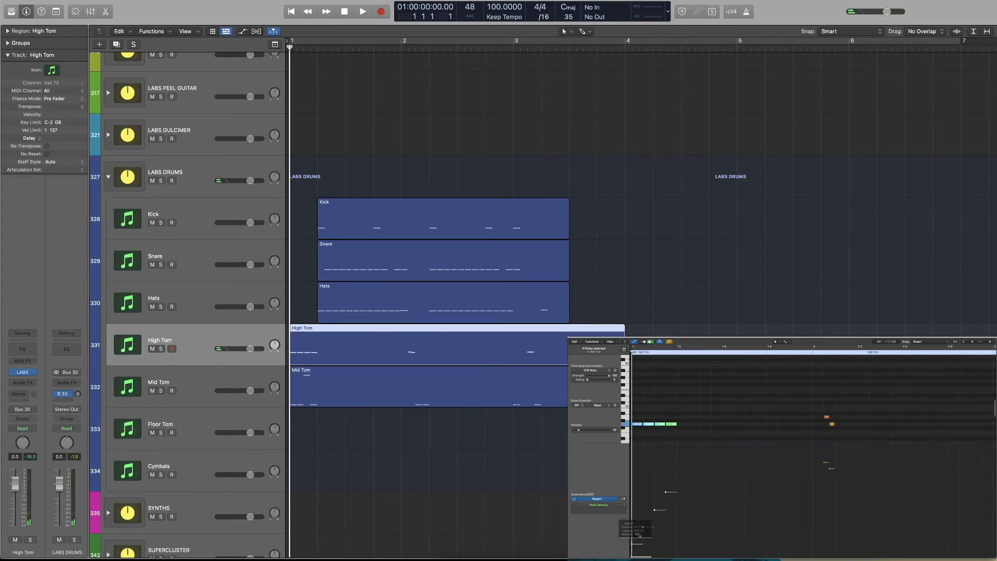
{"action": "key", "text": "space"}
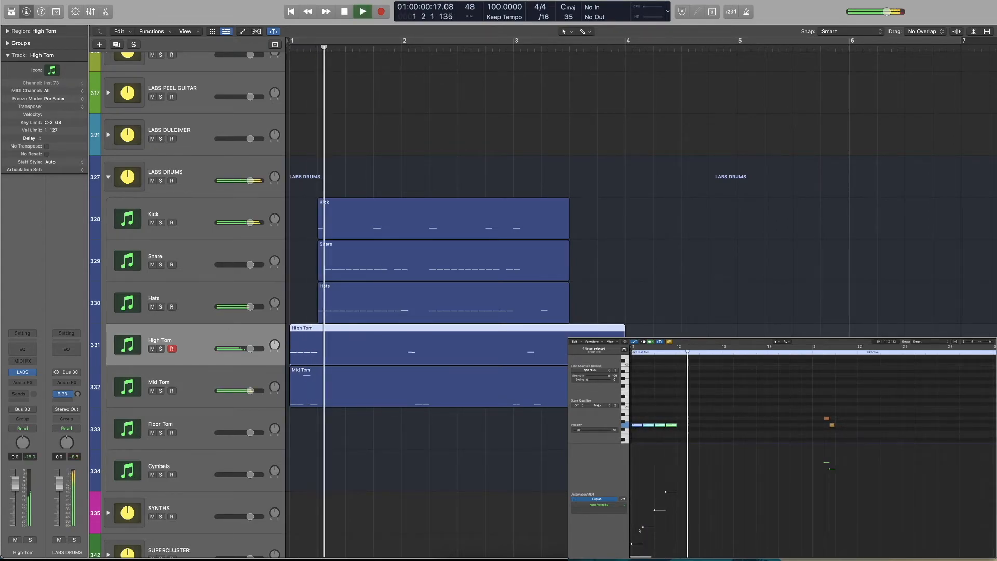
Increase the high tom pickup's velocities, most strongly on the last note, and play the whole beat from the start
{"action": "left_click_drag", "start_coordinate": [667, 492], "coordinate": [668, 484]}
{"action": "key", "text": "Return"}
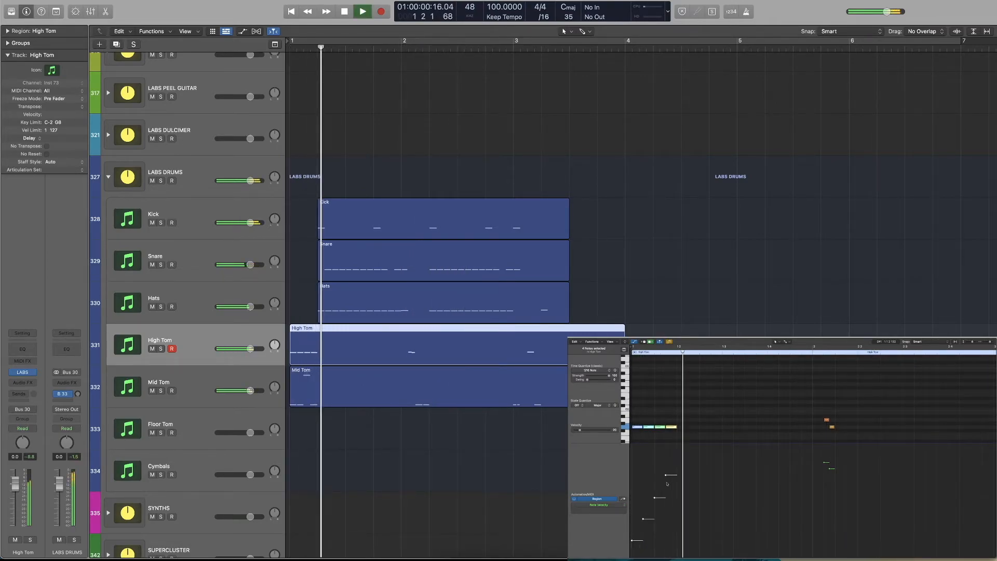
{"action": "left_click_drag", "start_coordinate": [668, 479], "coordinate": [670, 472]}
{"action": "key", "text": "Return"}
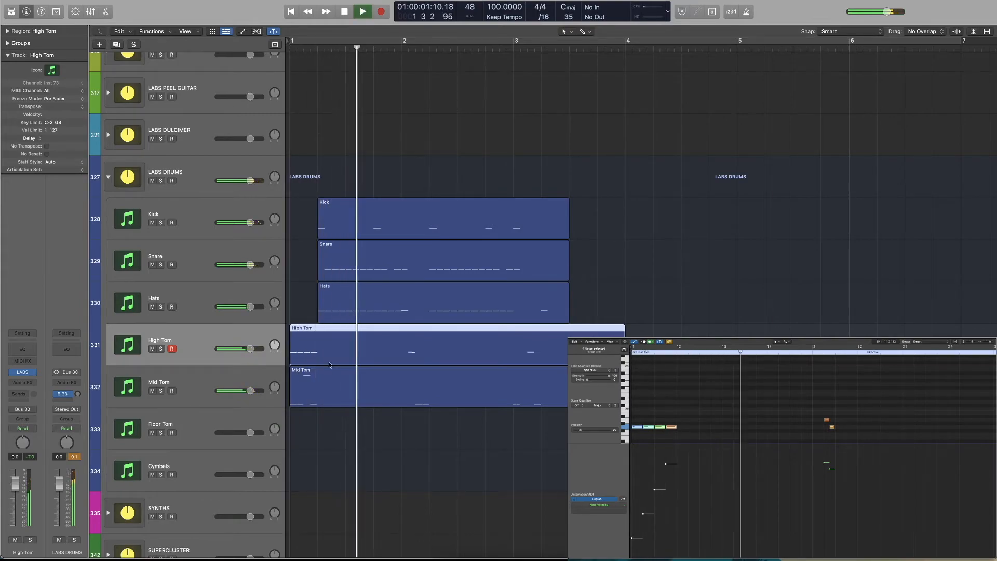
{"action": "key", "text": "space"}
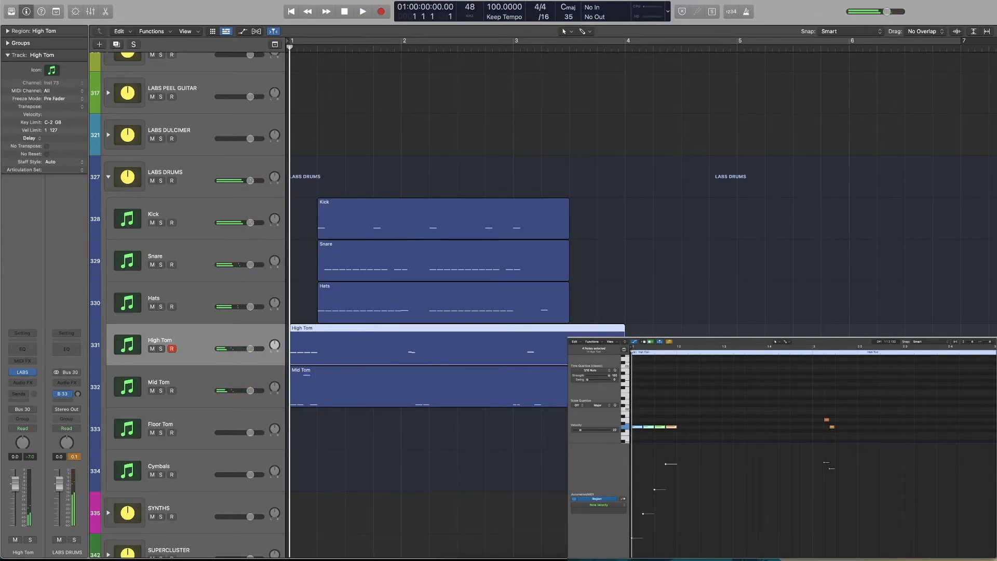
{"action": "left_click", "coordinate": [519, 437]}
{"action": "key", "text": "space"}
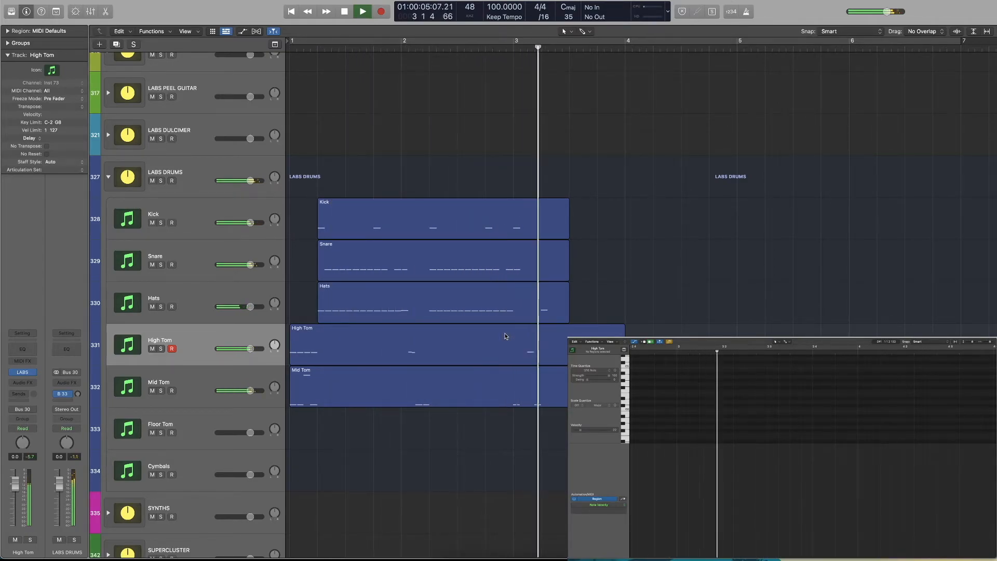
Stop playback and return the playhead to the start of bar 1
{"action": "key", "text": "space"}
{"action": "key", "text": "Return"}
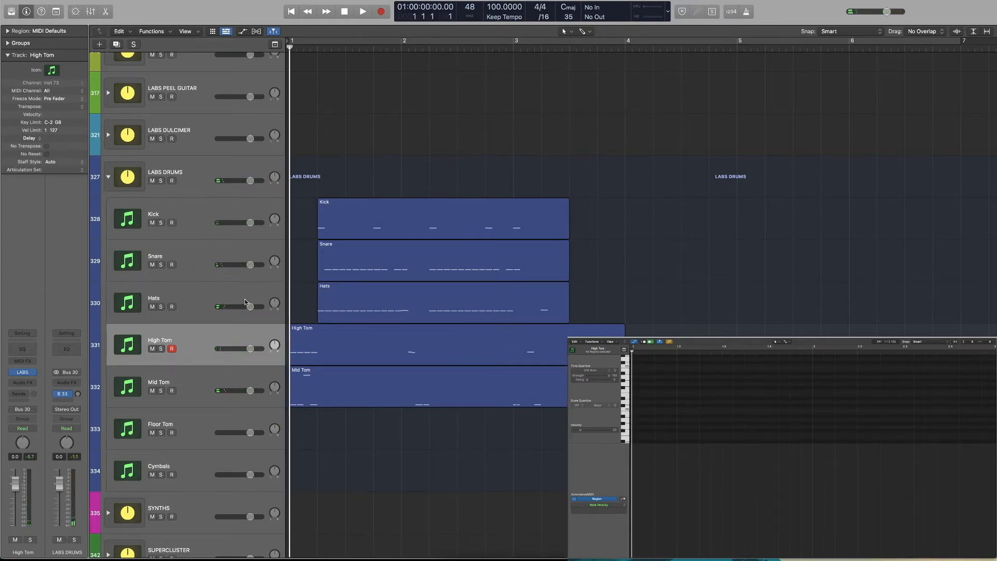
{"action": "left_click", "coordinate": [183, 386]}
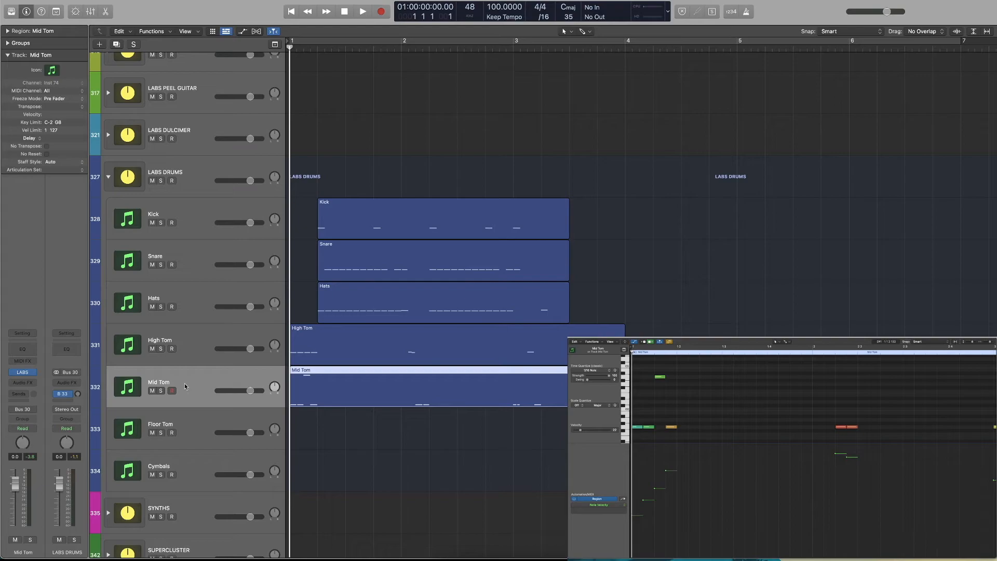
{"action": "left_click", "coordinate": [66, 393]}
{"action": "mouse_move", "coordinate": [72, 417]}
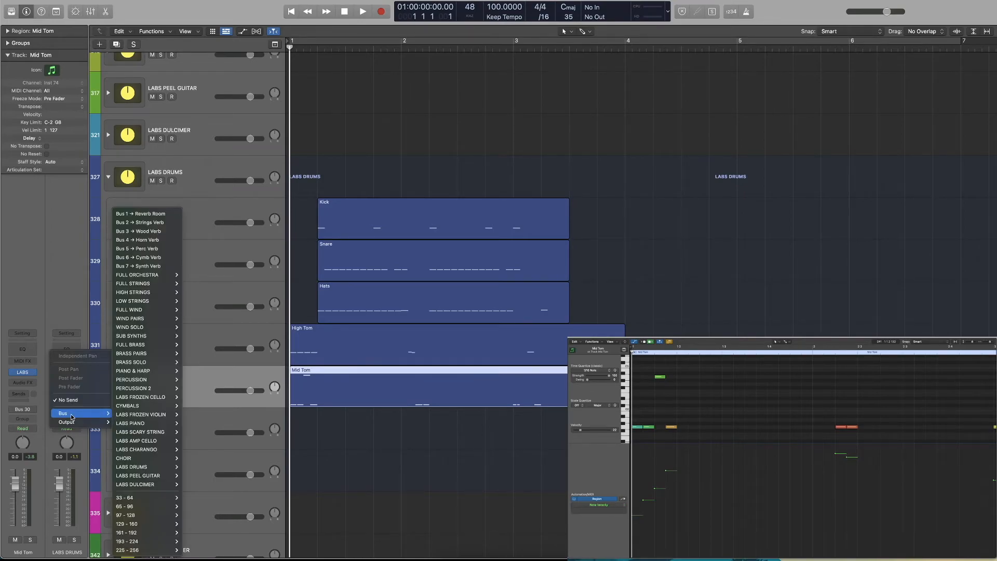
{"action": "left_click", "coordinate": [50, 289]}
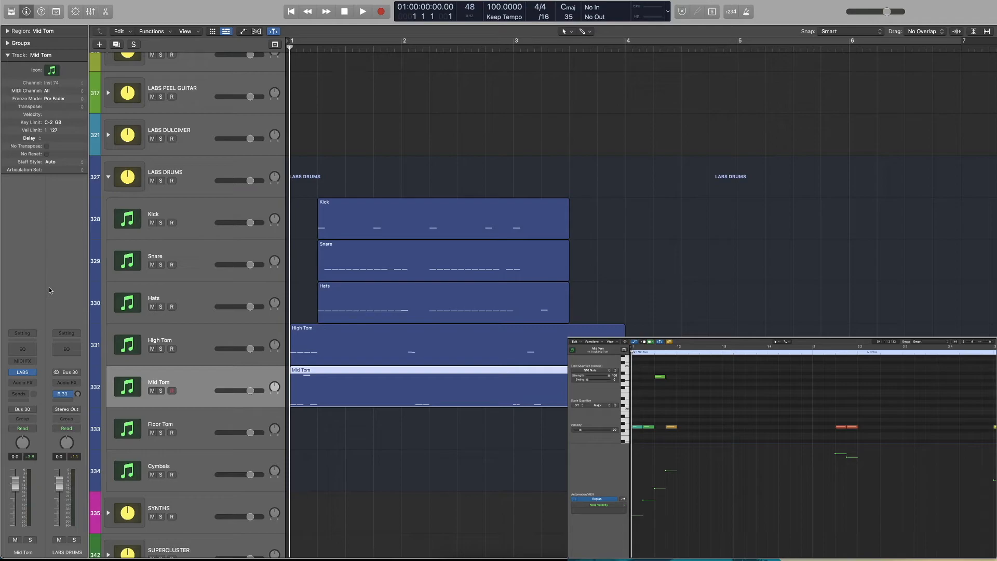
Examine the sends of the drum channels and the other LABS channels in the mixer
{"action": "key", "text": "x"}
{"action": "scroll", "coordinate": [509, 409], "scroll_direction": "right", "scroll_amount": 4}
{"action": "scroll", "coordinate": [552, 410], "scroll_direction": "right", "scroll_amount": 4}
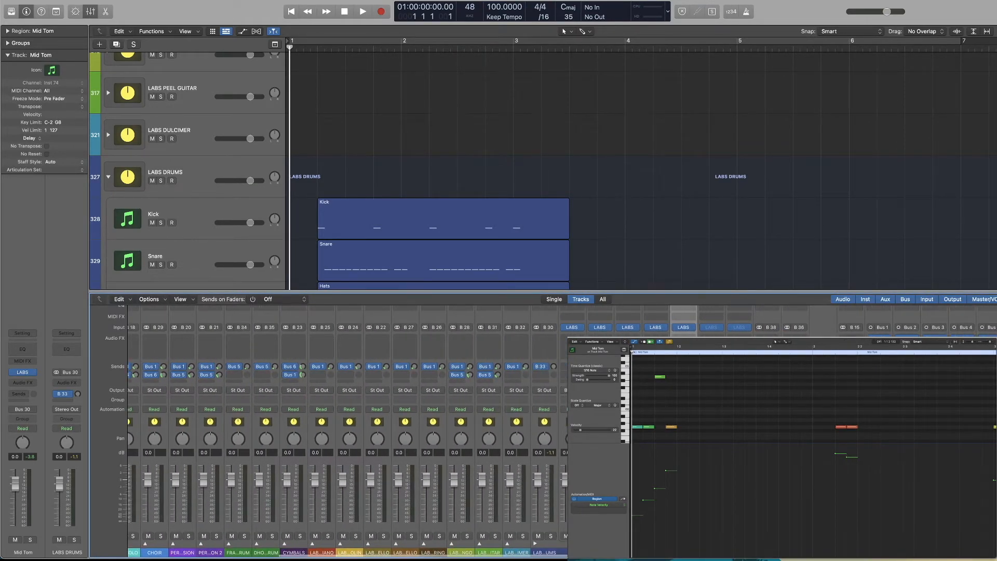
{"action": "scroll", "coordinate": [556, 376], "scroll_direction": "left", "scroll_amount": 1}
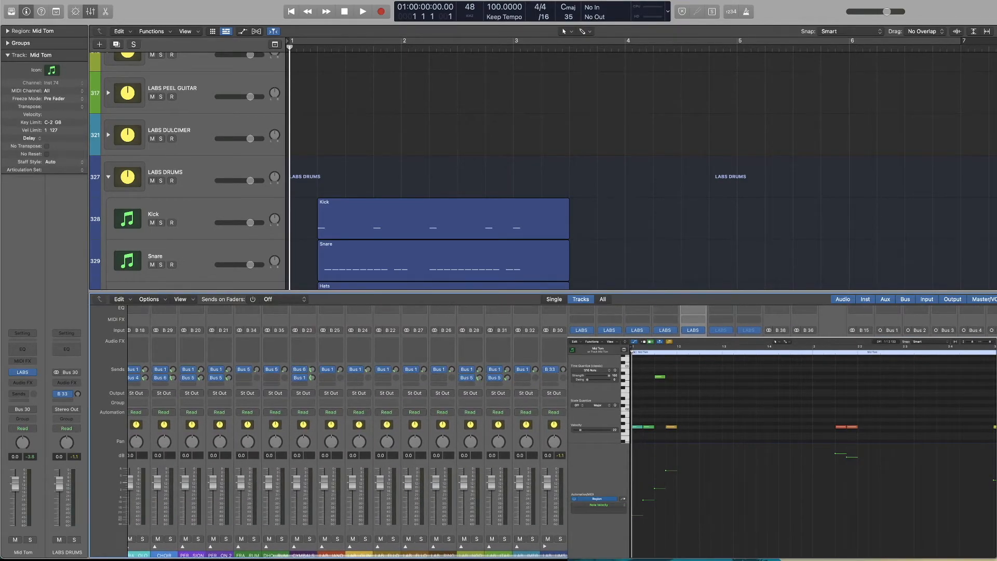
{"action": "scroll", "coordinate": [349, 415], "scroll_direction": "right", "scroll_amount": 4}
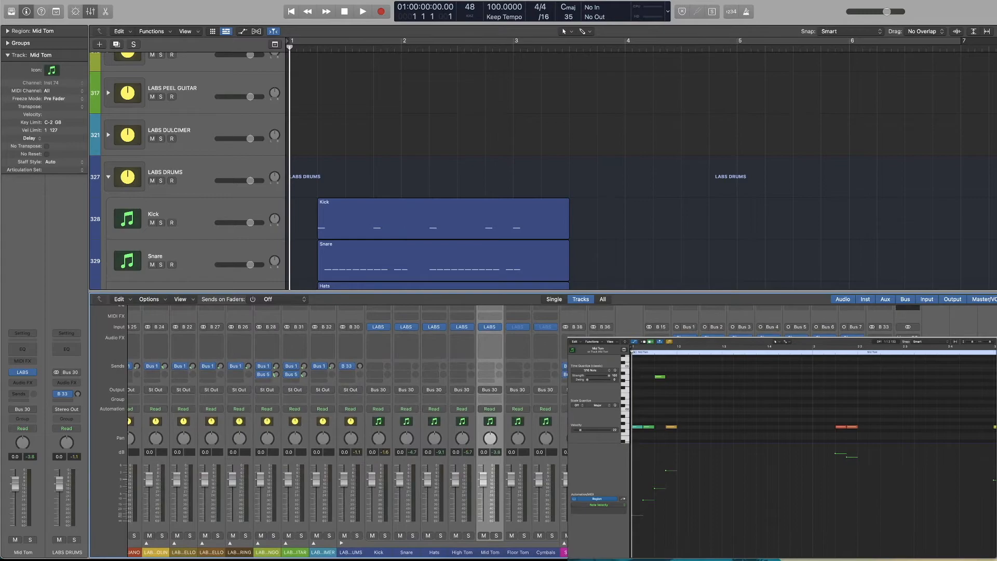
{"action": "scroll", "coordinate": [348, 416], "scroll_direction": "right", "scroll_amount": 1}
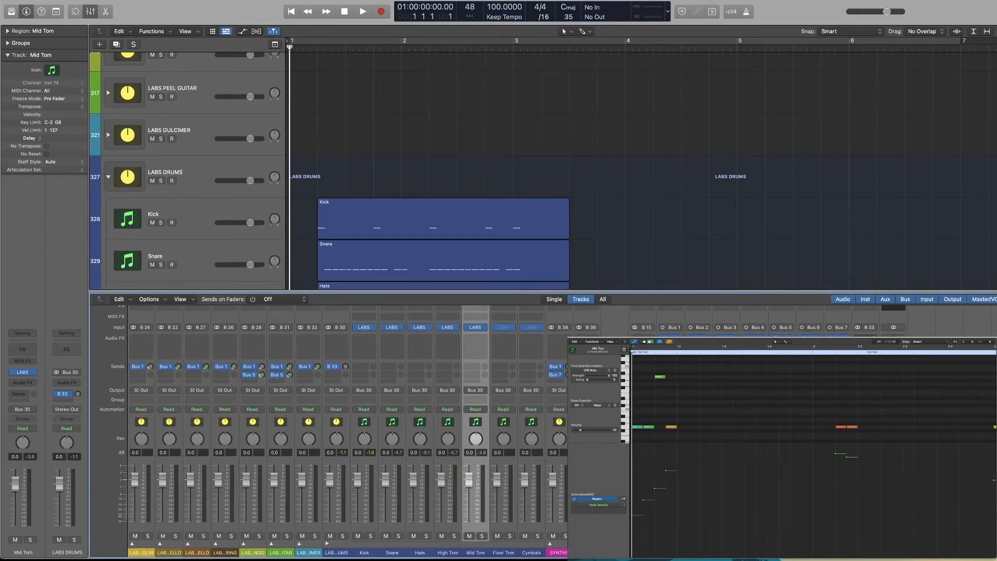
{"action": "key", "text": "x"}
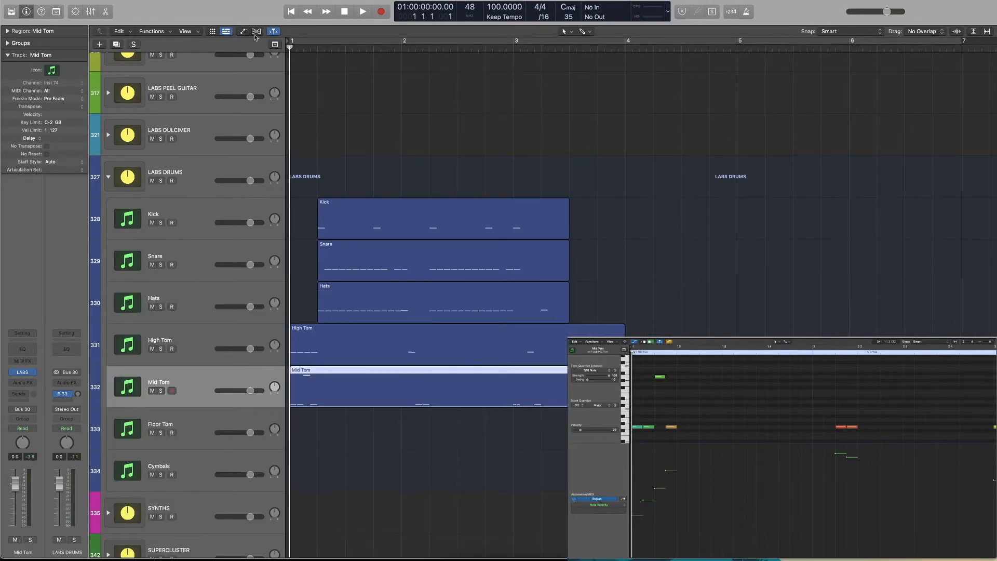
Add a send to Bus 1 (Reverb Room) on the Kick track
{"action": "left_click", "coordinate": [295, 350]}
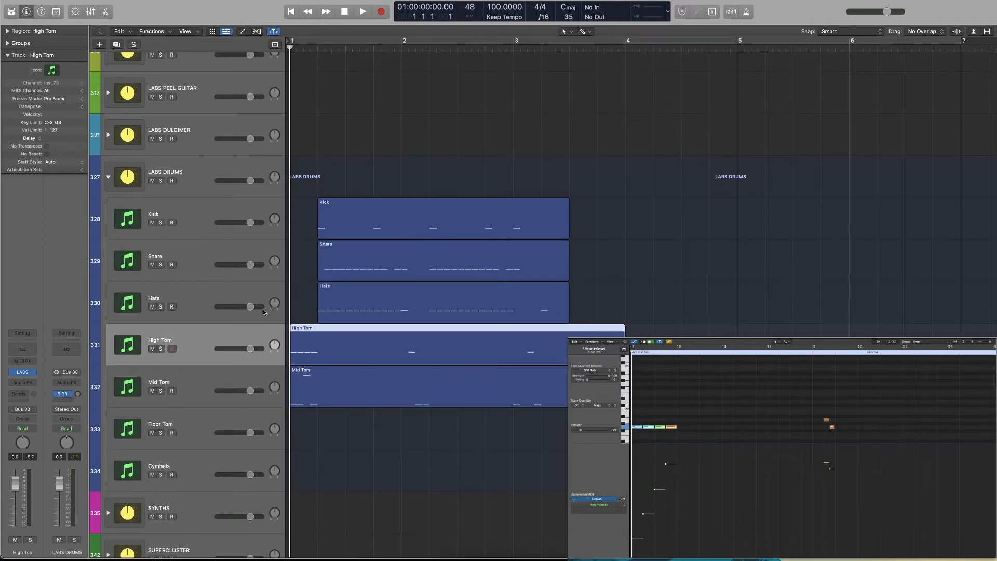
{"action": "scroll", "coordinate": [249, 257], "scroll_direction": "down", "scroll_amount": 1}
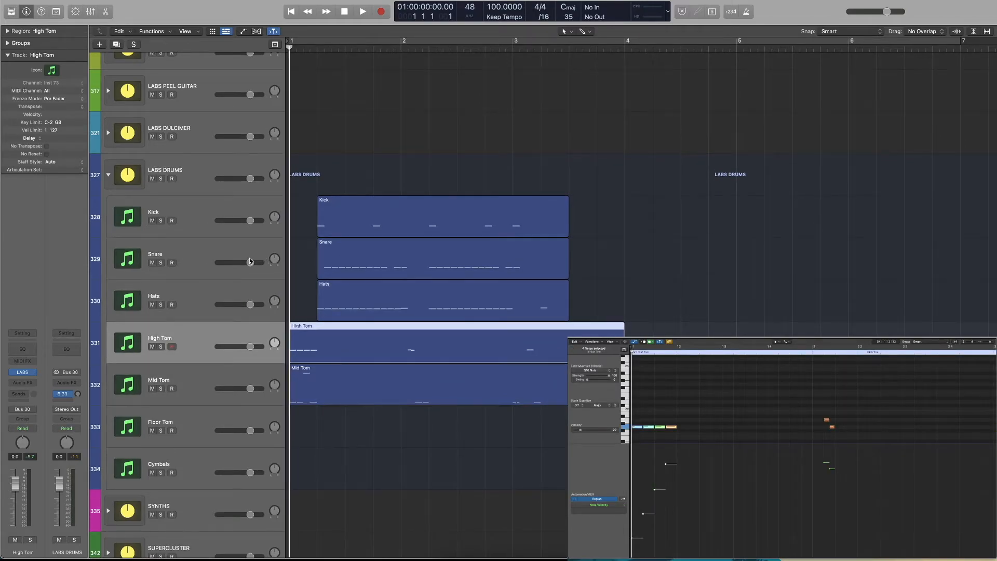
{"action": "left_click", "coordinate": [205, 232]}
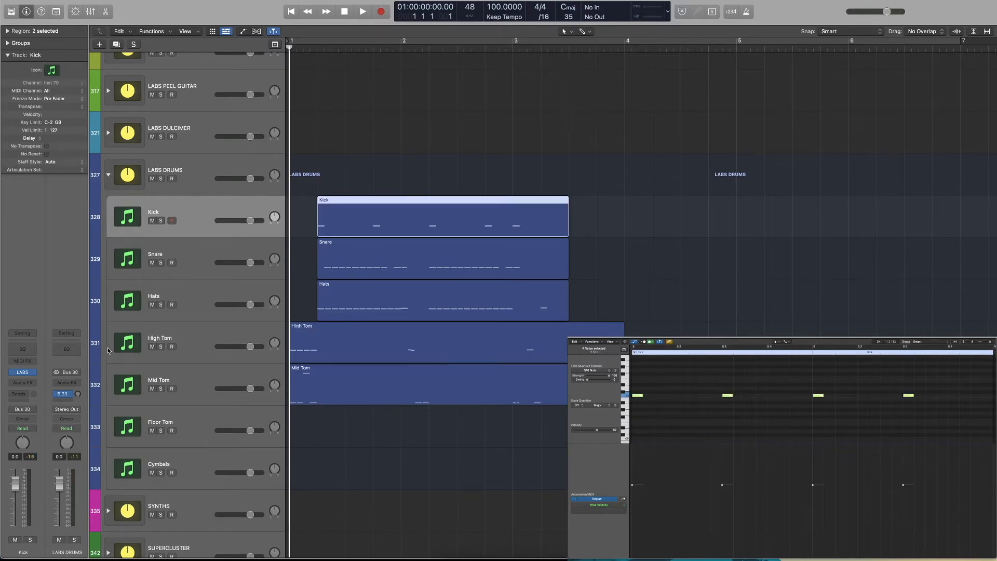
{"action": "left_click", "coordinate": [29, 394]}
{"action": "mouse_move", "coordinate": [28, 411]}
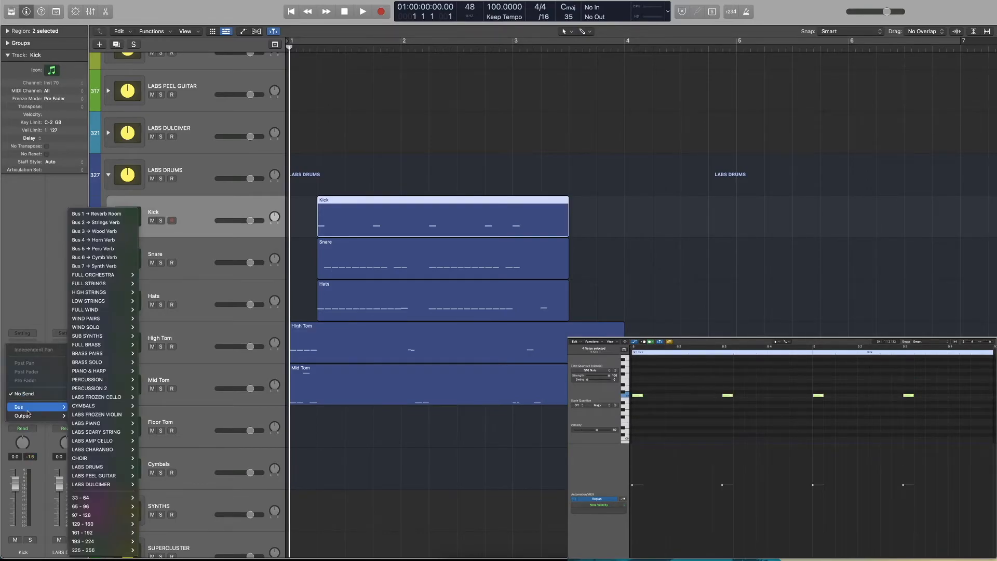
{"action": "left_click", "coordinate": [96, 214]}
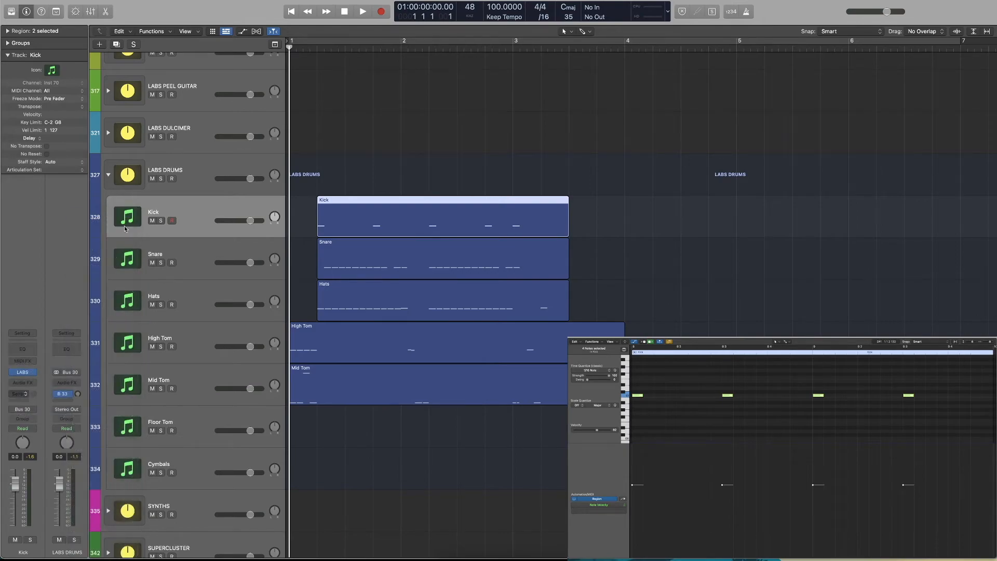
Show the mixer and add a Bus 1 (Reverb Room) send to the Snare, Hats, High Tom, Mid Tom and Floor Tom channels together
{"action": "key", "text": "x"}
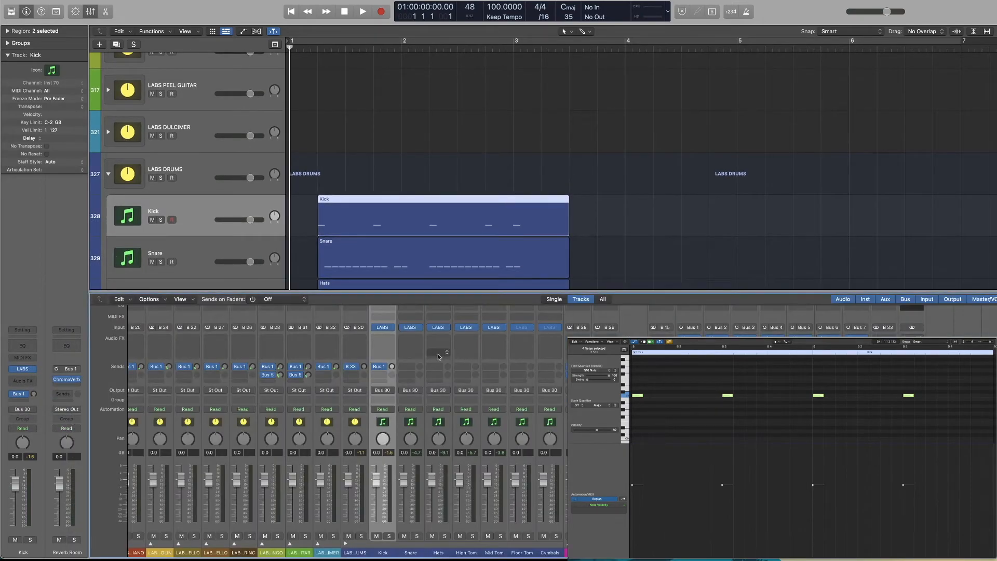
{"action": "left_click", "coordinate": [416, 531]}
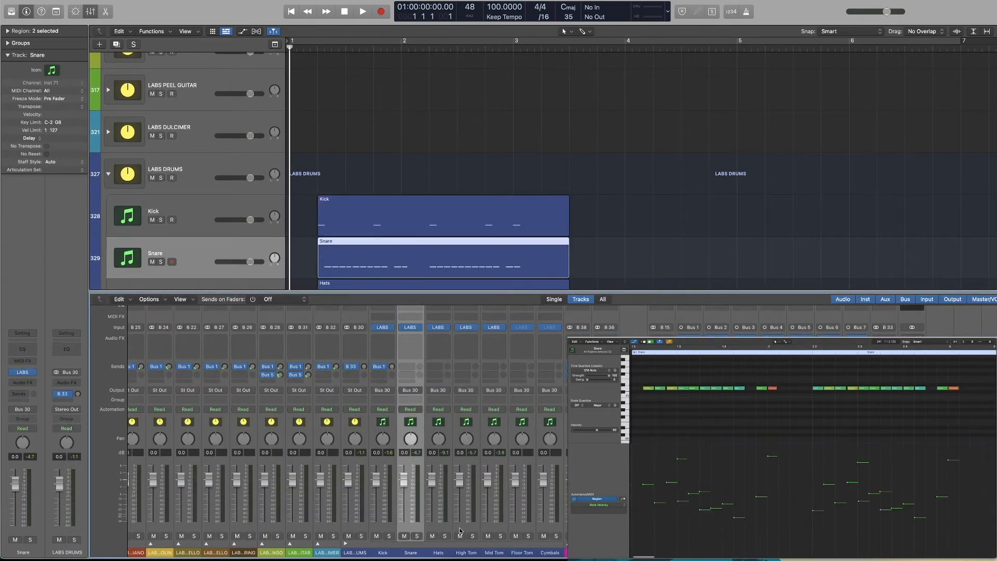
{"action": "left_click", "coordinate": [514, 530], "text": "shift"}
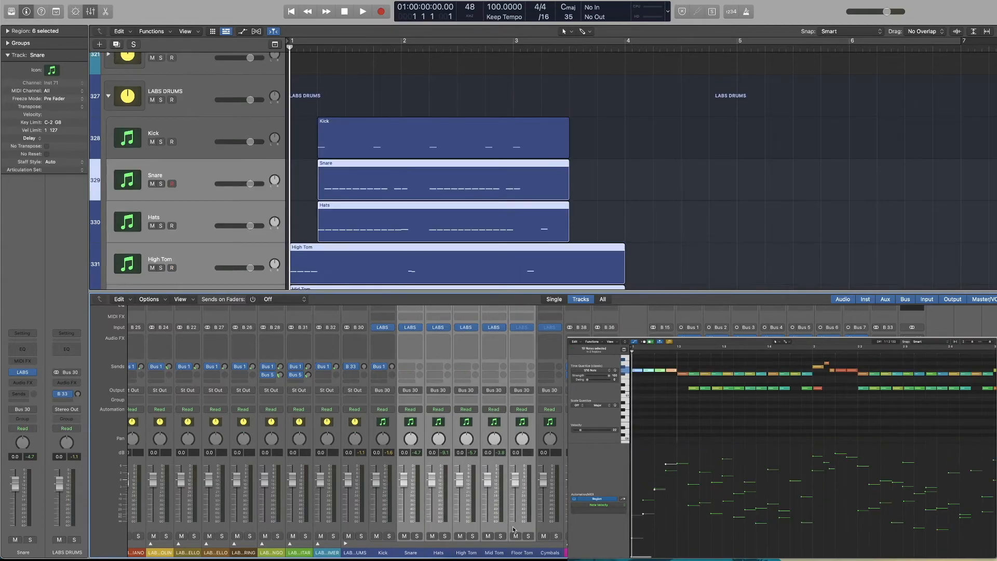
{"action": "left_click", "coordinate": [407, 367]}
{"action": "left_click", "coordinate": [517, 530], "text": "shift"}
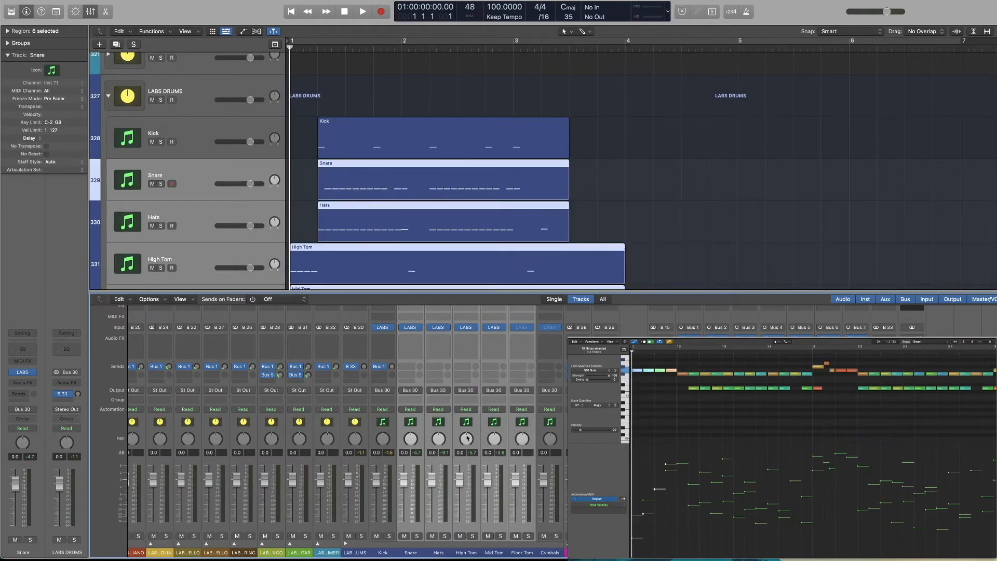
{"action": "left_click", "coordinate": [414, 368]}
{"action": "mouse_move", "coordinate": [436, 379]}
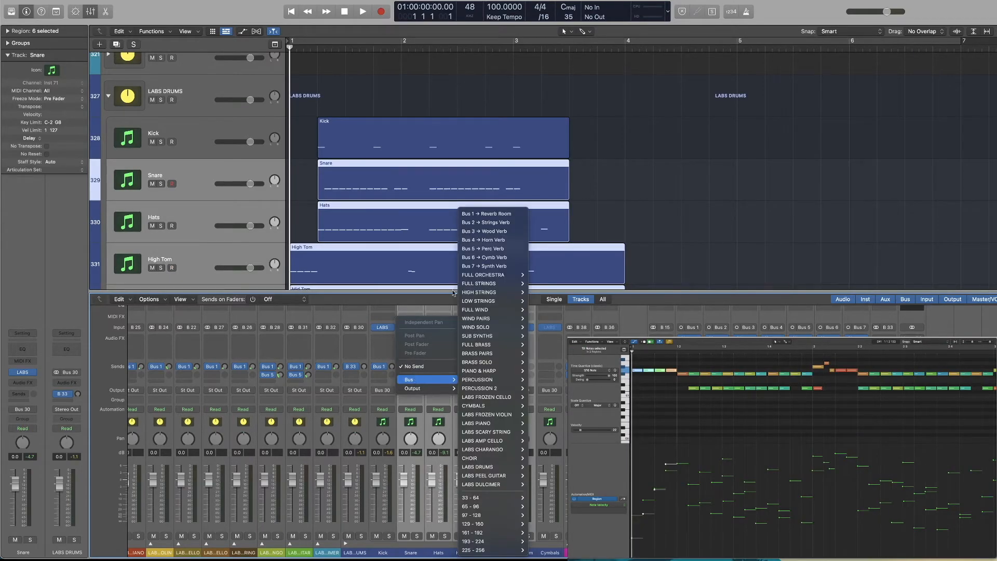
{"action": "left_click", "coordinate": [473, 216]}
Select the Kick through Floor Tom channels and set a cycle range from bar 1 to the end of the Kick region
{"action": "left_click", "coordinate": [379, 527]}
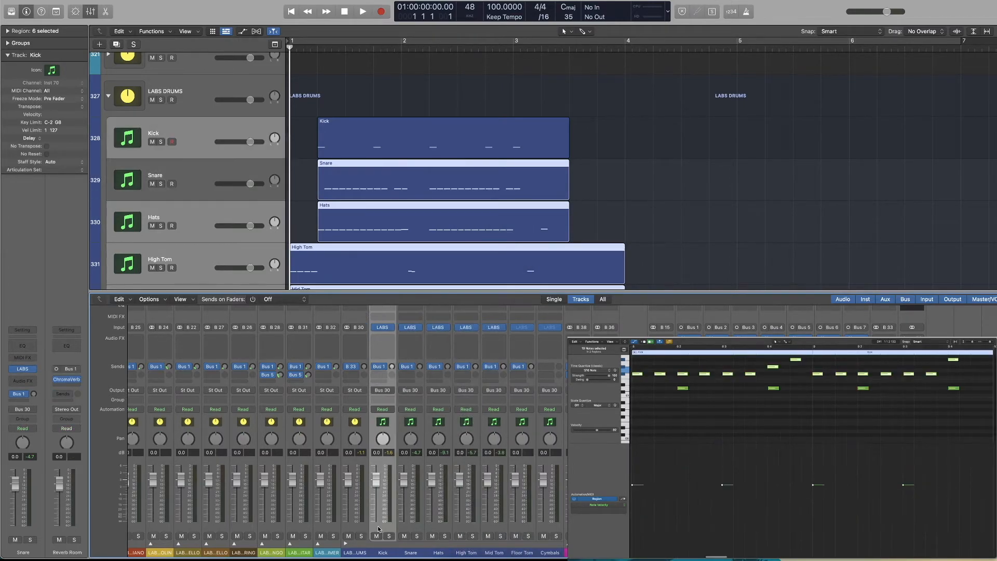
{"action": "left_click", "coordinate": [515, 529], "text": "shift"}
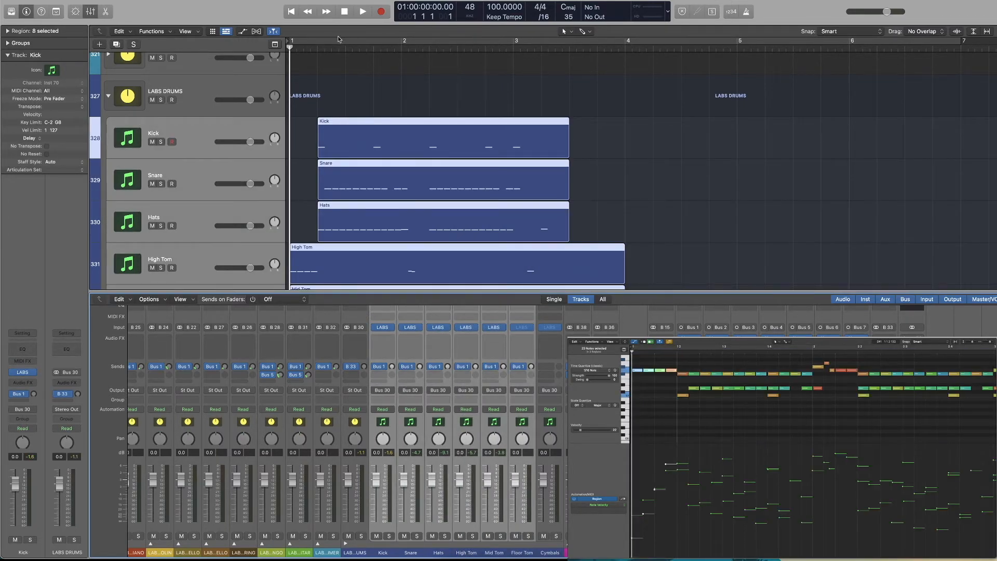
{"action": "left_click", "coordinate": [299, 40]}
{"action": "left_click_drag", "start_coordinate": [962, 41], "coordinate": [570, 68]}
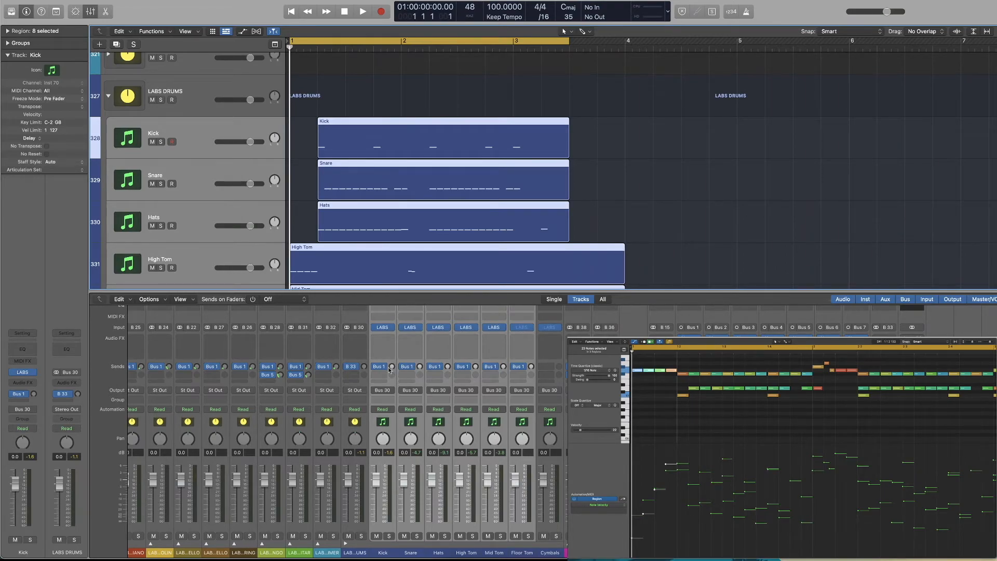
Set the selected drum channels' Bus 1 reverb sends to about -33 dB while the beat loops, and return to the start
{"action": "key", "text": "space"}
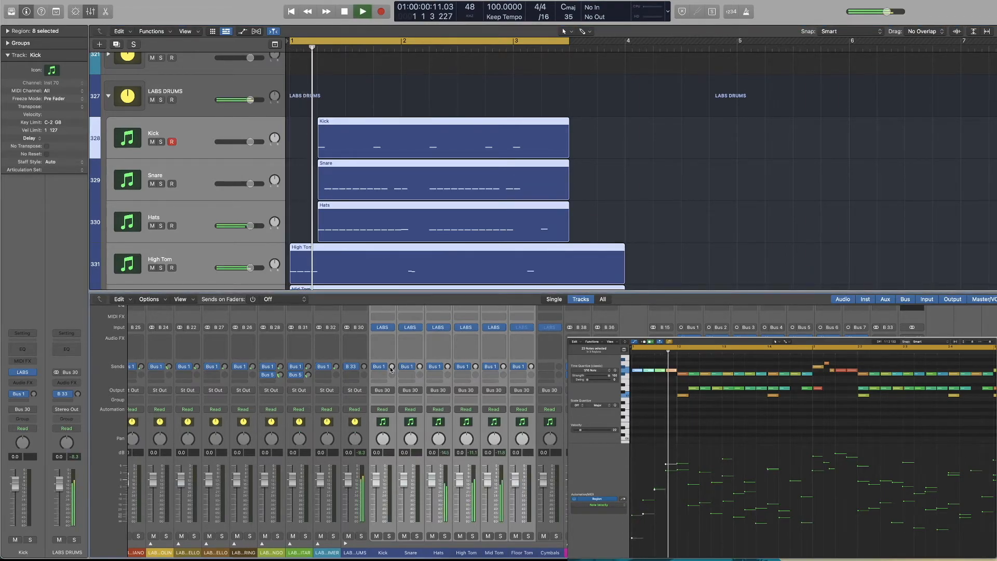
{"action": "key", "text": "space"}
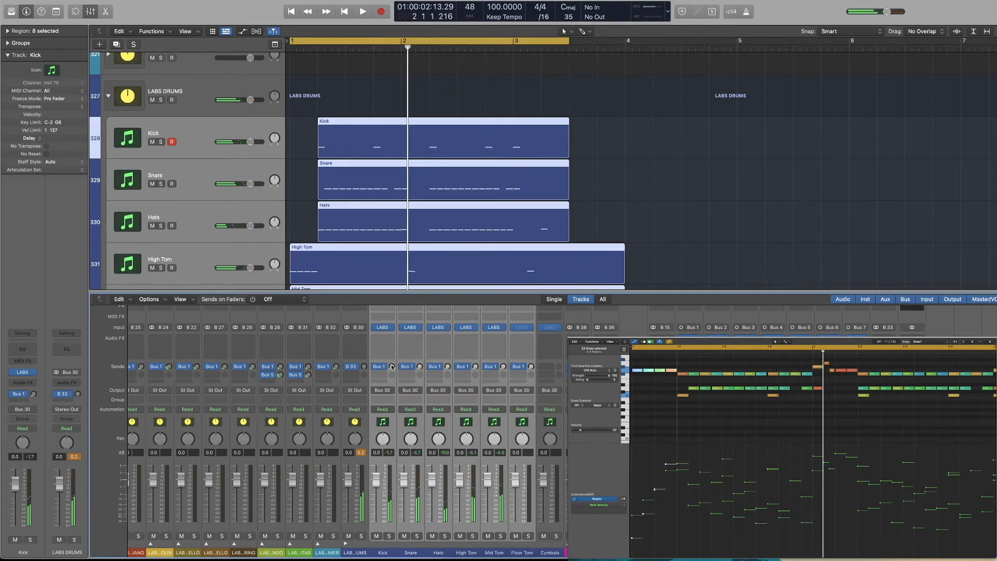
{"action": "key", "text": "space"}
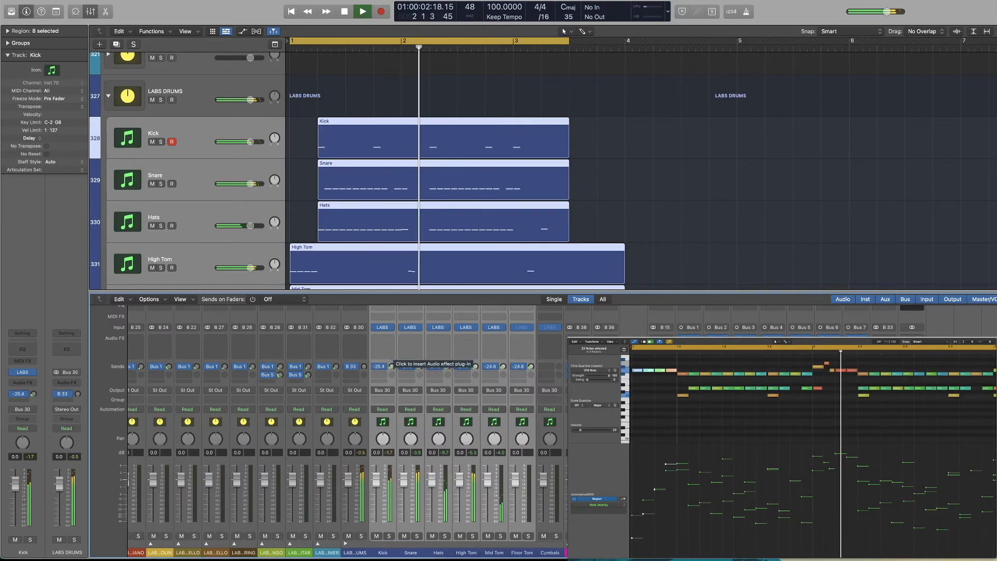
{"action": "left_click_drag", "start_coordinate": [391, 367], "coordinate": [392, 366]}
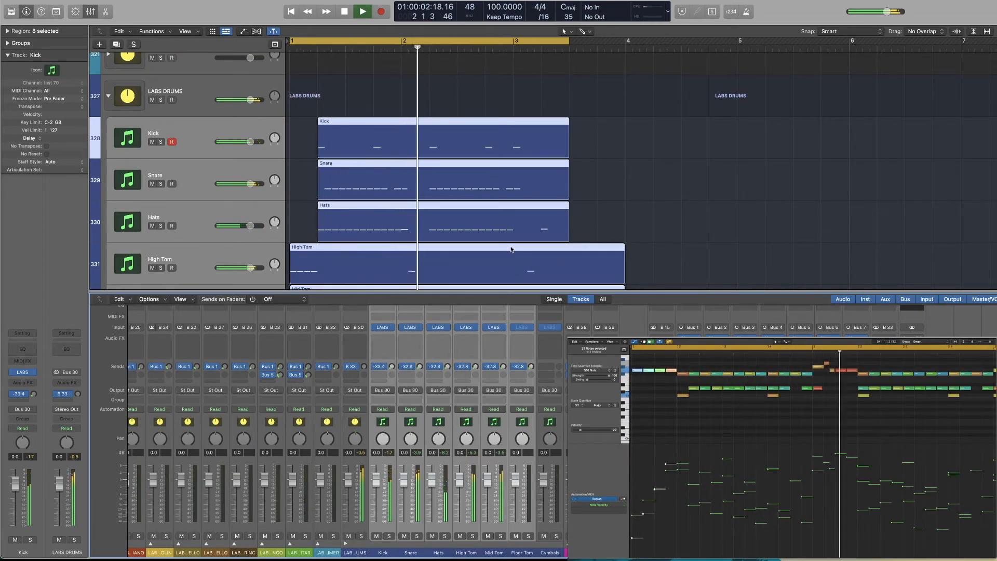
{"action": "key", "text": "space"}
{"action": "key", "text": "Return"}
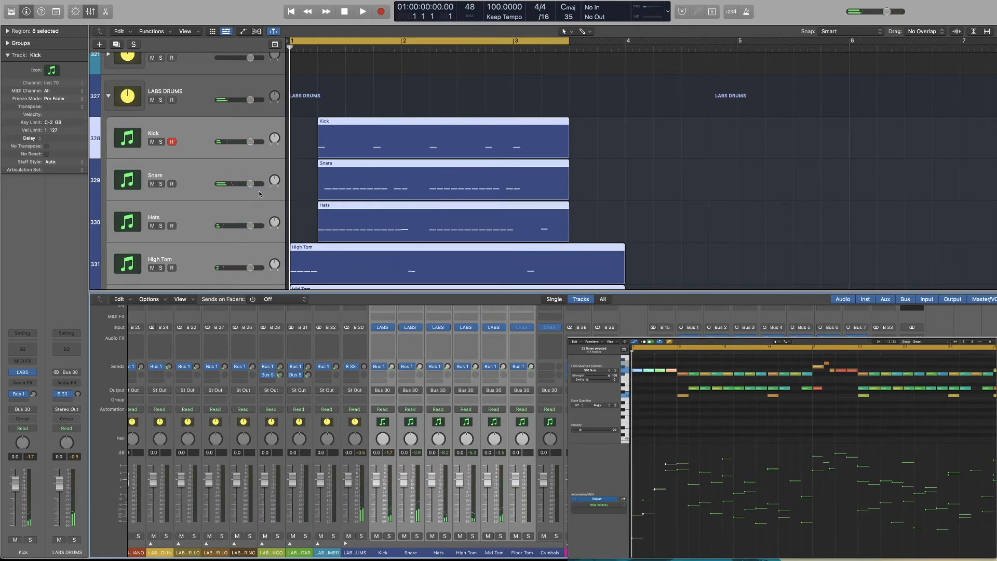
Select only the Snare track and add a second send to Bus 2 (Strings Verb)
{"action": "left_click", "coordinate": [308, 182]}
{"action": "left_click", "coordinate": [196, 180]}
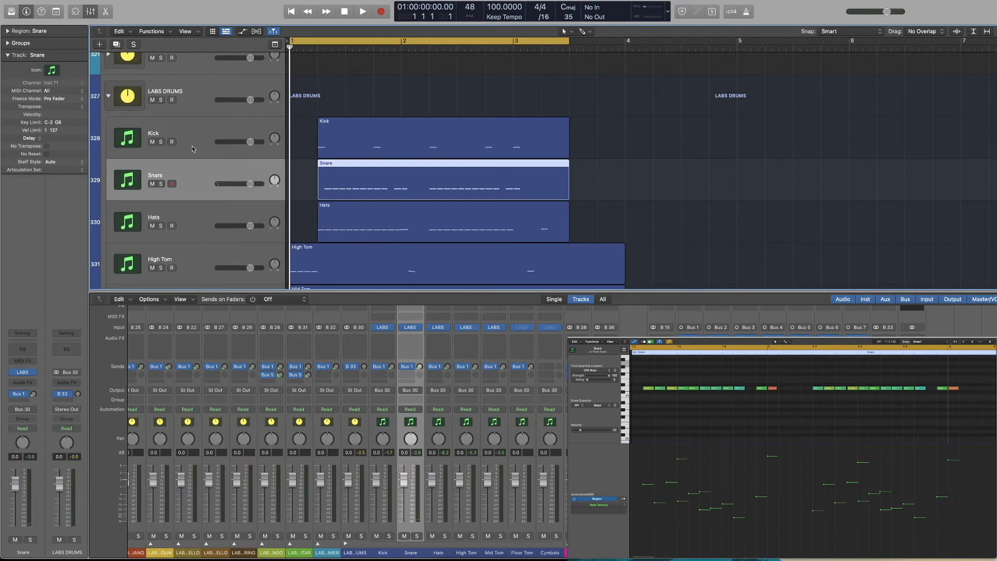
{"action": "scroll", "coordinate": [195, 194], "scroll_direction": "down", "scroll_amount": 1}
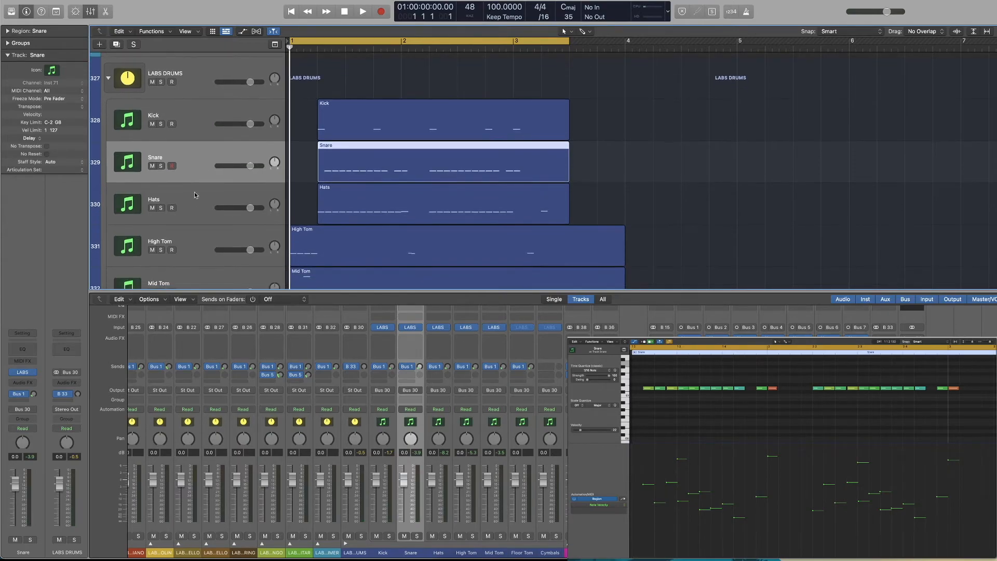
{"action": "left_click", "coordinate": [411, 393]}
{"action": "mouse_move", "coordinate": [411, 390]}
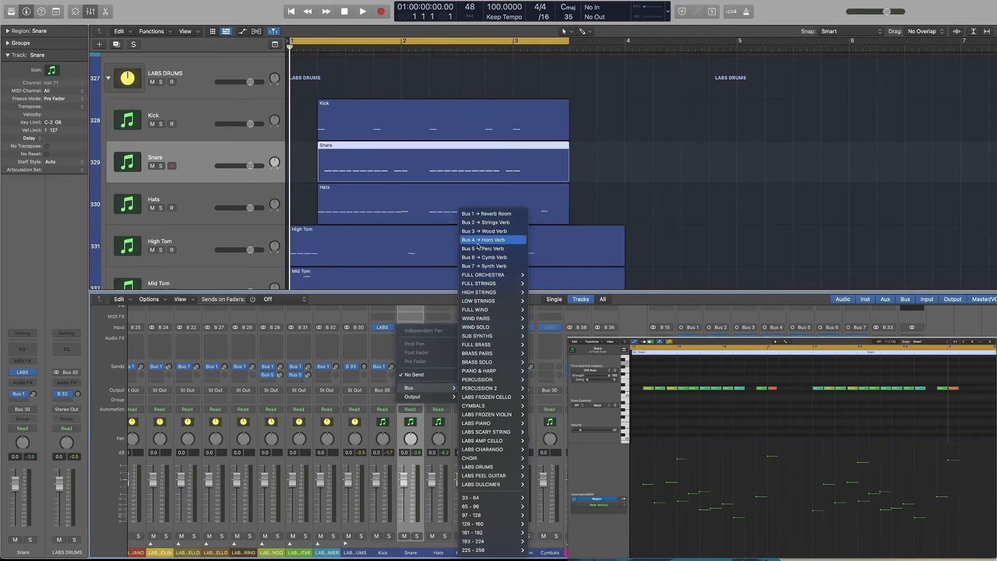
{"action": "mouse_move", "coordinate": [491, 280]}
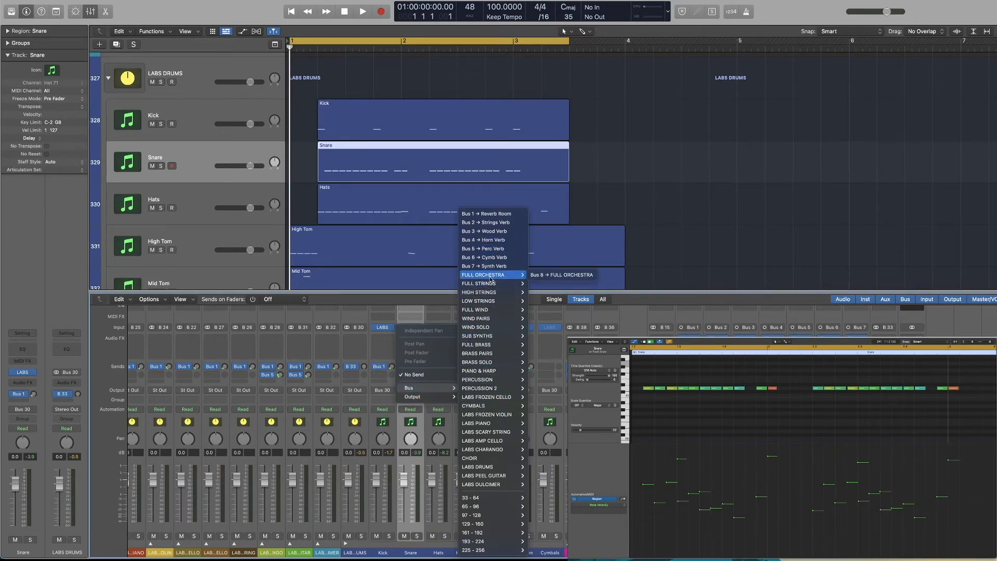
{"action": "left_click", "coordinate": [489, 223]}
Solo the Snare track, move the cycle range's start to beat 2 of bar 1 and play the snare alone
{"action": "scroll", "coordinate": [360, 231], "scroll_direction": "down", "scroll_amount": 1}
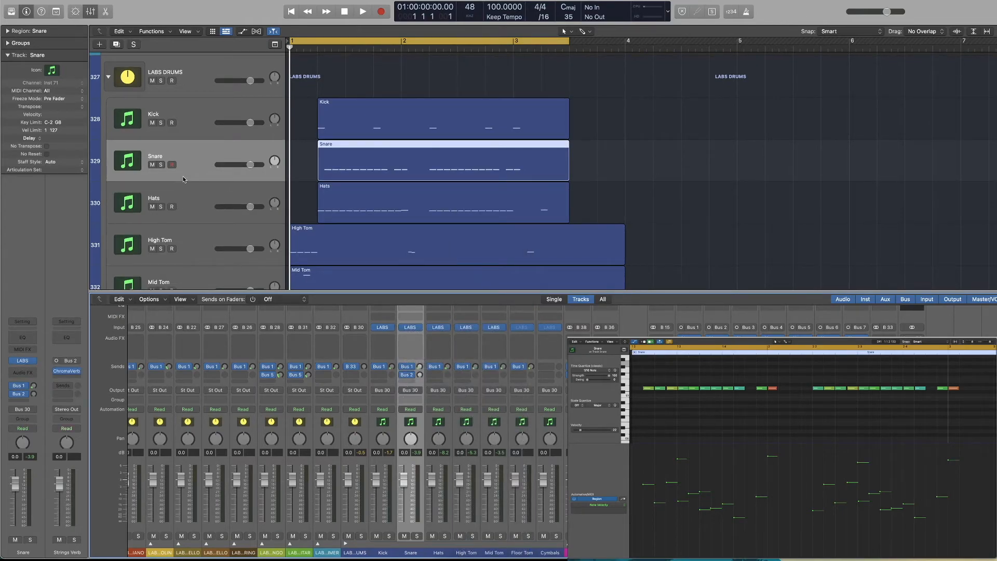
{"action": "left_click", "coordinate": [161, 165]}
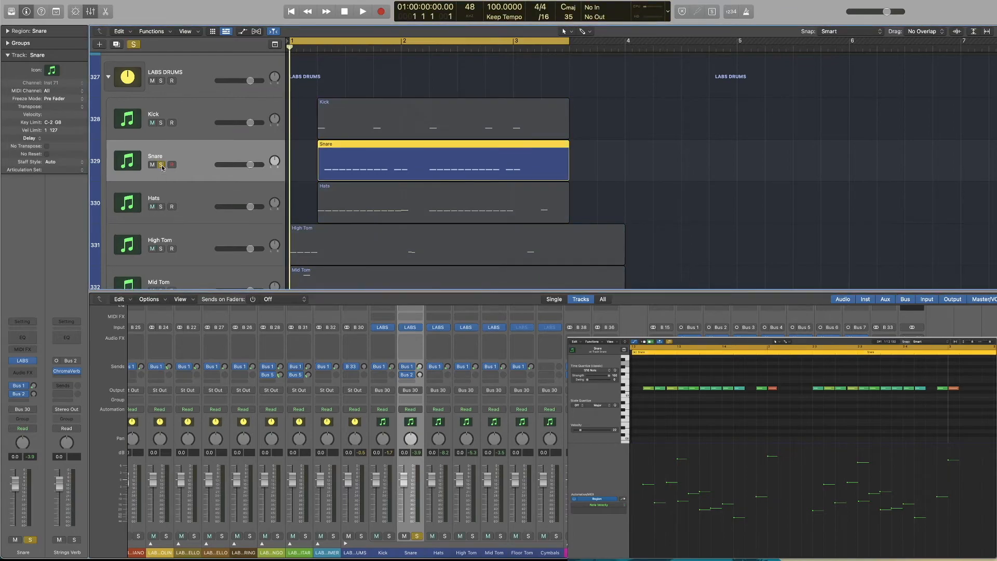
{"action": "scroll", "coordinate": [296, 42], "scroll_direction": "down", "scroll_amount": 1}
{"action": "left_click_drag", "start_coordinate": [291, 42], "coordinate": [319, 42]}
{"action": "key", "text": "space"}
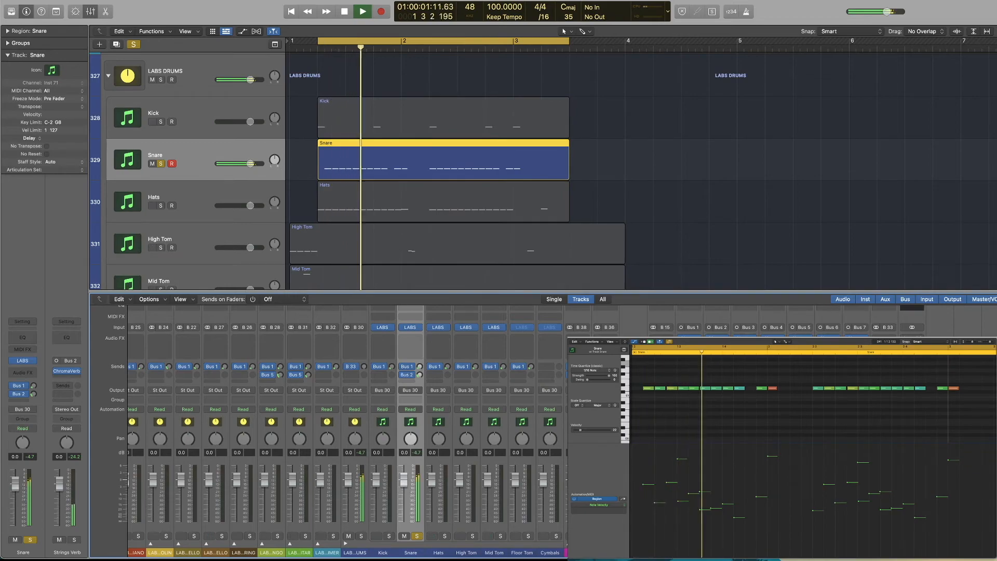
{"action": "key", "text": "space"}
Turn off the snare's solo and play the full drum beat within the cycle range
{"action": "left_click", "coordinate": [161, 164]}
{"action": "key", "text": "space"}
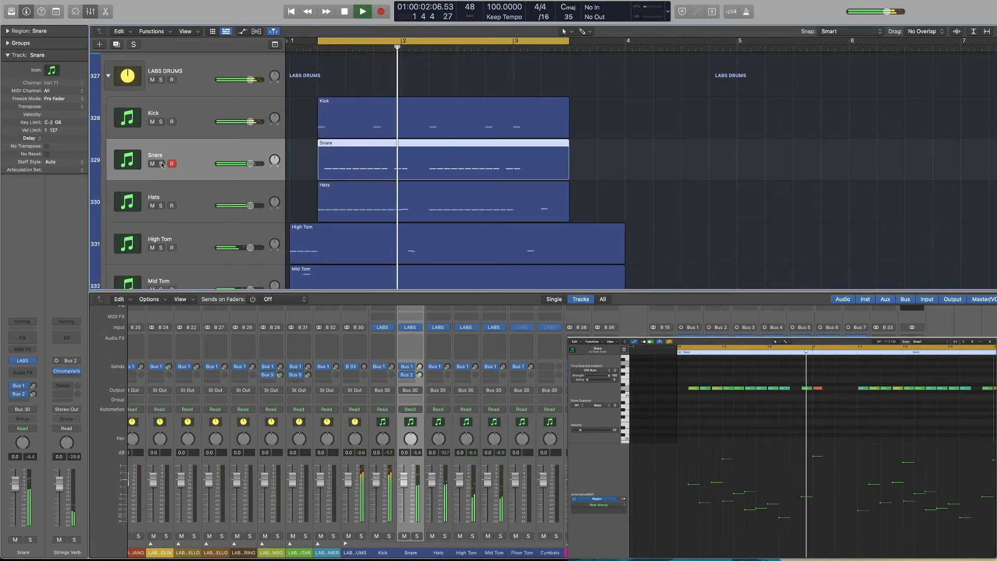
{"action": "key", "text": "space"}
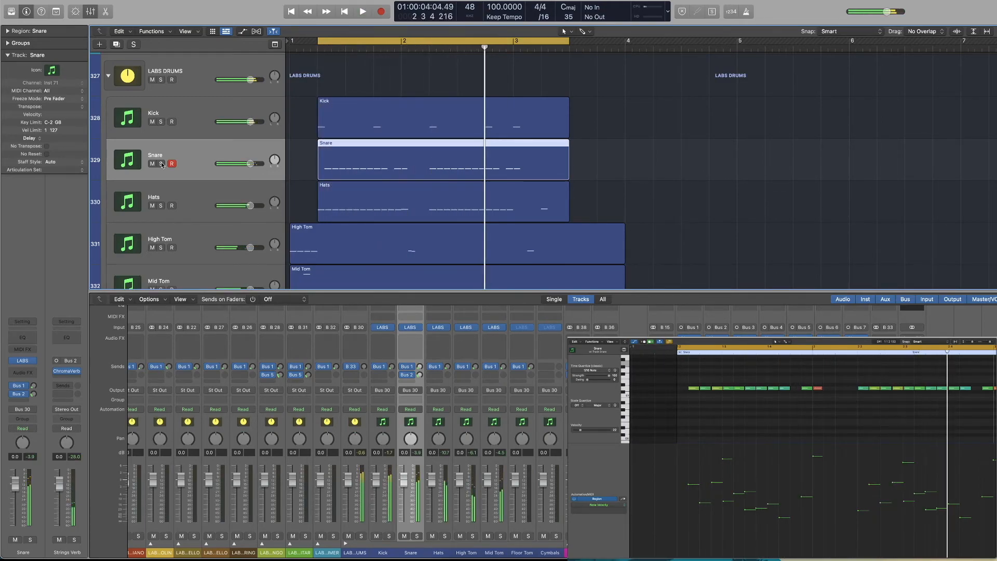
Select and solo the Hats track and play it within the cycle range
{"action": "left_click", "coordinate": [185, 206]}
{"action": "left_click", "coordinate": [160, 205]}
{"action": "key", "text": "space"}
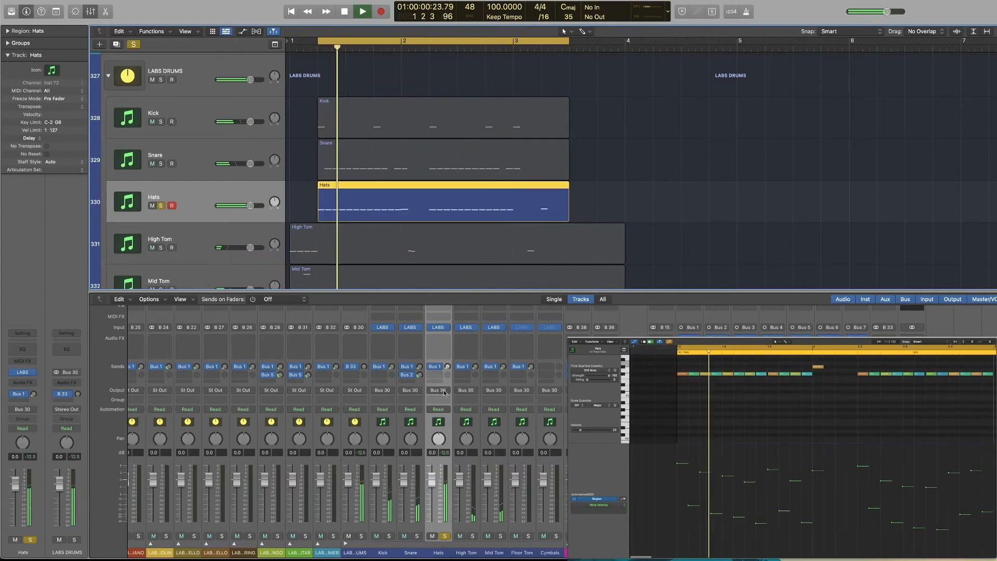
Raise the Hats track's Bus 1 send slightly while it plays, and stop playback and turn off its solo
{"action": "left_click", "coordinate": [435, 375]}
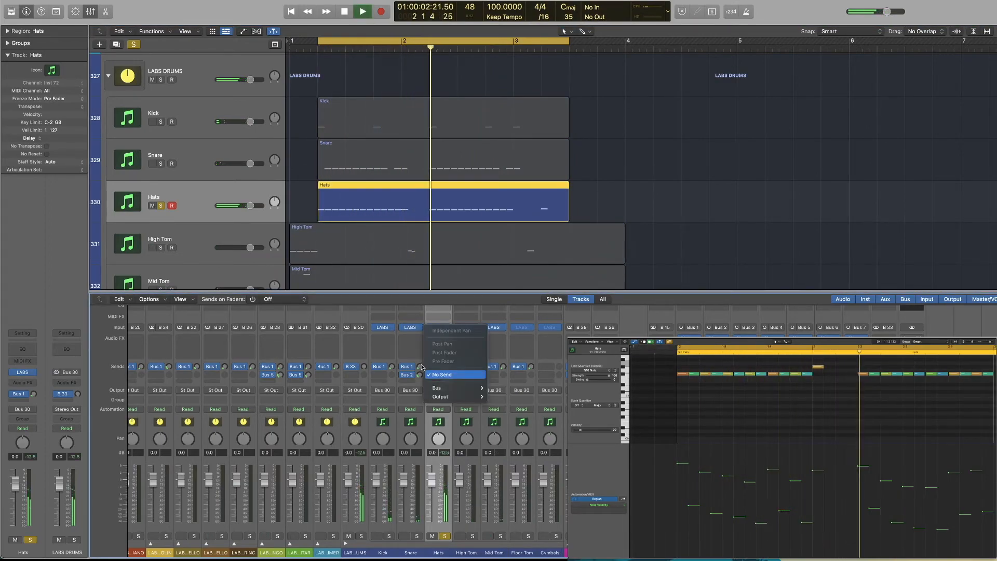
{"action": "left_click", "coordinate": [436, 375]}
{"action": "left_click_drag", "start_coordinate": [447, 367], "coordinate": [449, 363]}
{"action": "key", "text": "space"}
{"action": "left_click", "coordinate": [160, 205]}
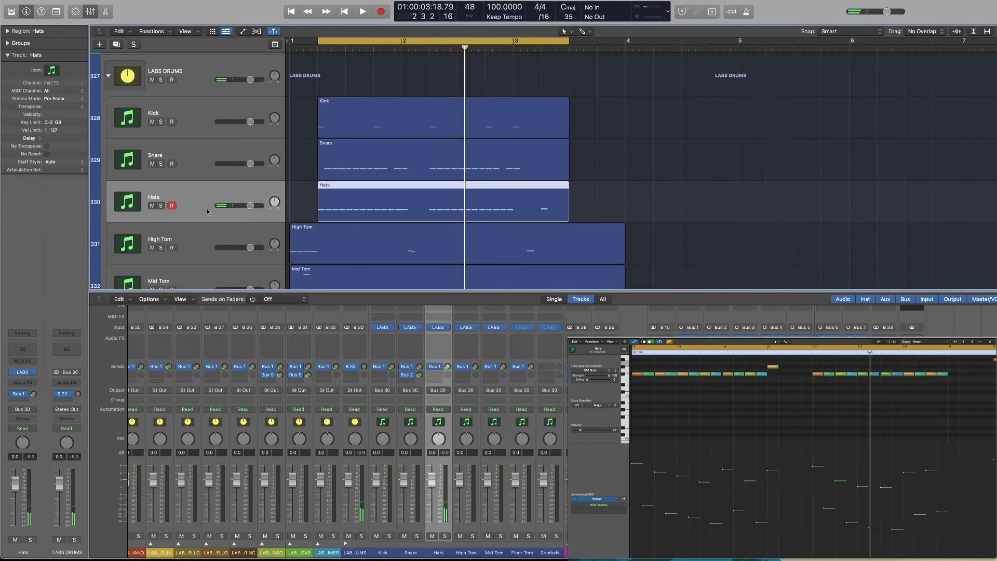
Play the full drum beat within the cycle range up to bar 3 and stop
{"action": "key", "text": "space"}
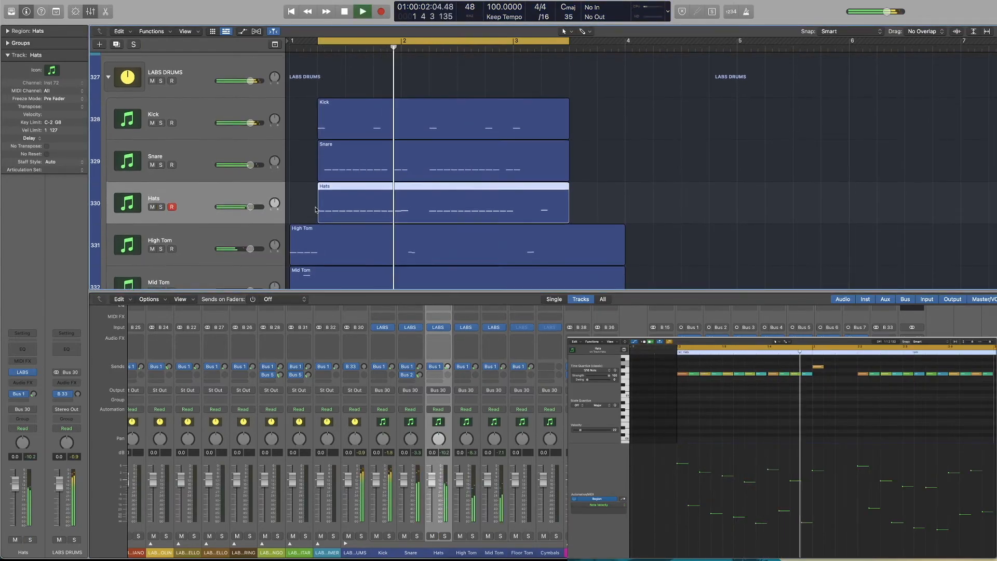
{"action": "scroll", "coordinate": [312, 210], "scroll_direction": "down", "scroll_amount": 2}
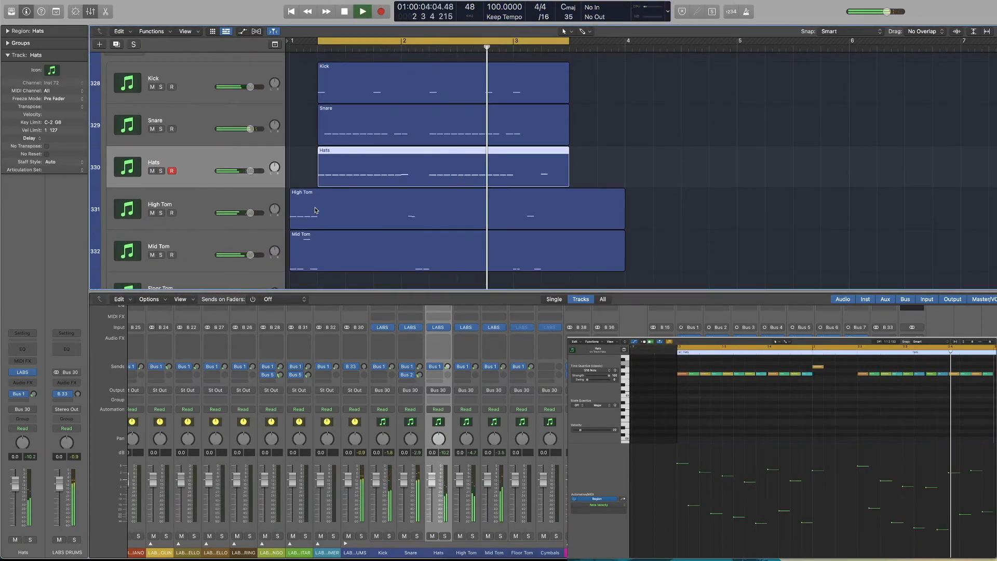
{"action": "key", "text": "space"}
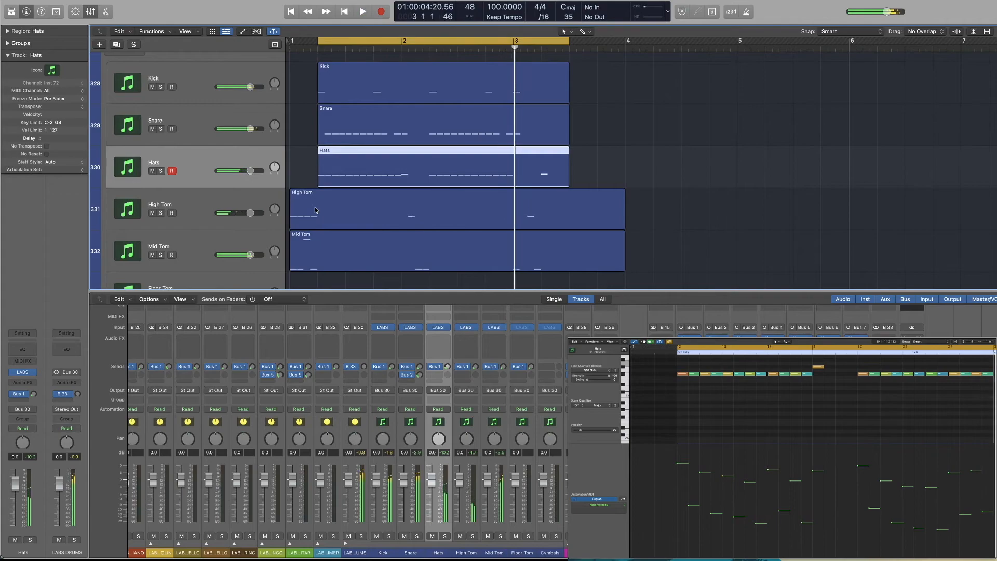
Select and solo the High Tom track, extend the cycle range's start back to bar 1 and play the tom
{"action": "left_click", "coordinate": [208, 206]}
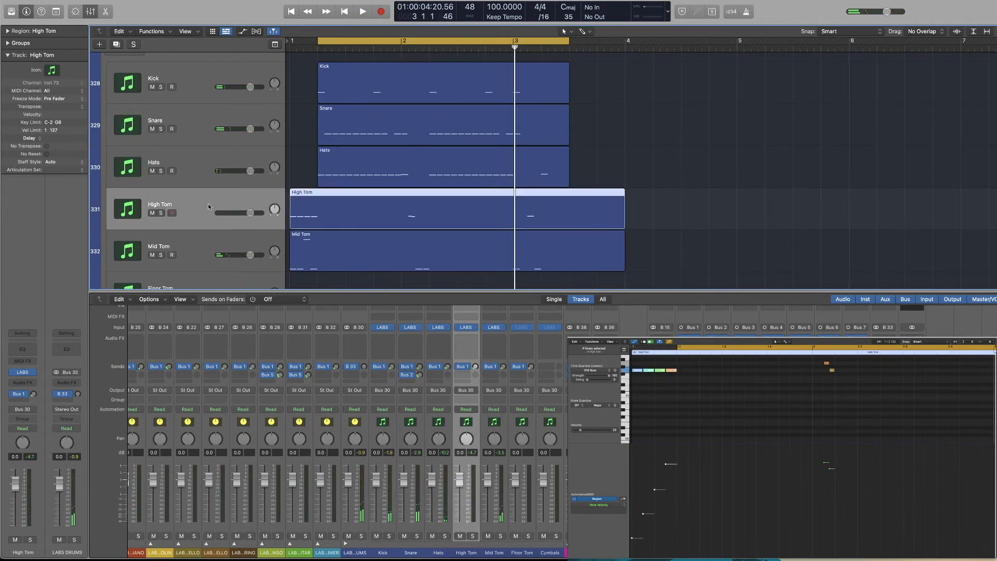
{"action": "left_click", "coordinate": [161, 213]}
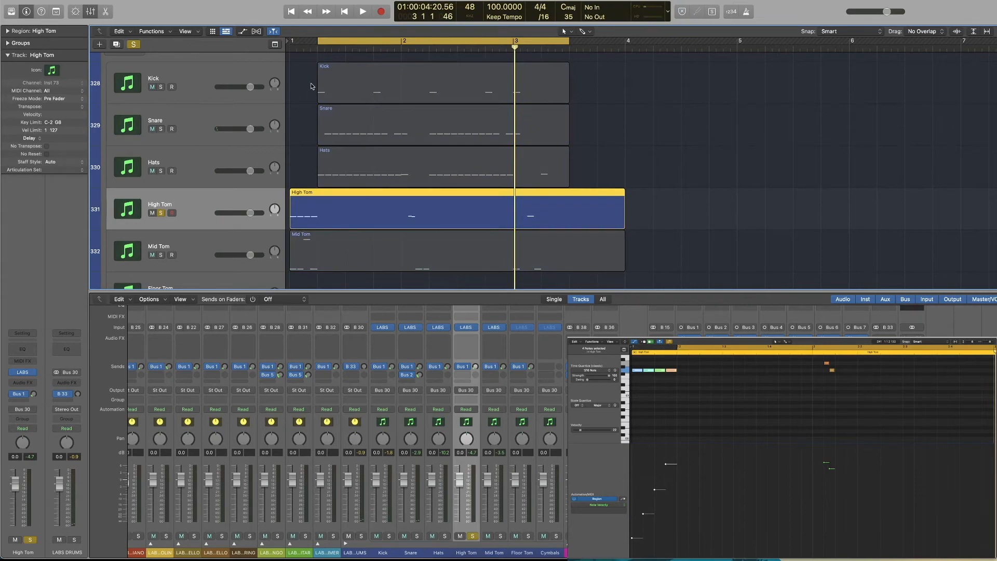
{"action": "left_click_drag", "start_coordinate": [319, 44], "coordinate": [289, 44]}
{"action": "key", "text": "space"}
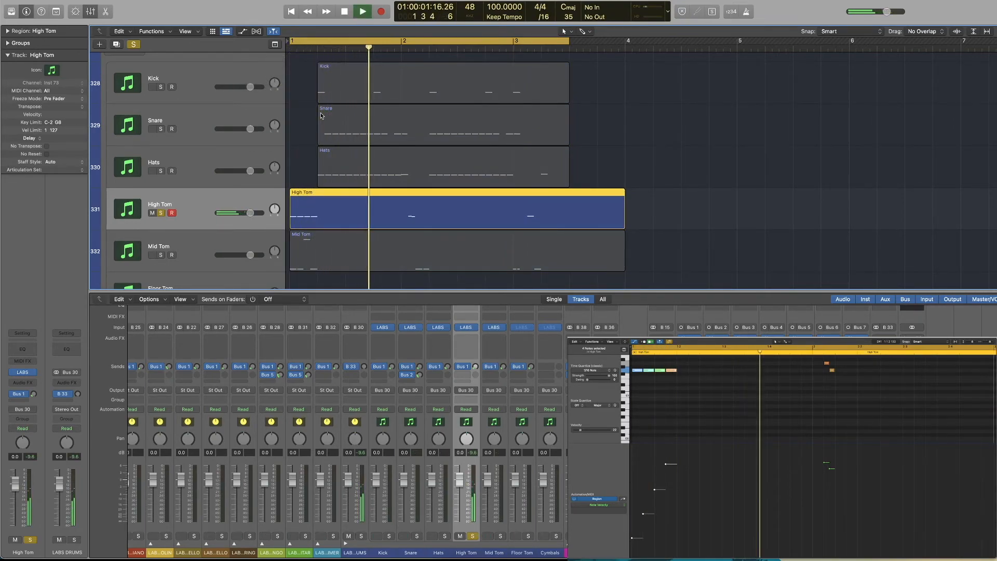
Shorten the cycle range to the first beat of bar 2 and loop the High Tom hits there
{"action": "key", "text": "space"}
{"action": "left_click_drag", "start_coordinate": [291, 43], "coordinate": [404, 44]}
{"action": "left_click_drag", "start_coordinate": [569, 43], "coordinate": [430, 47]}
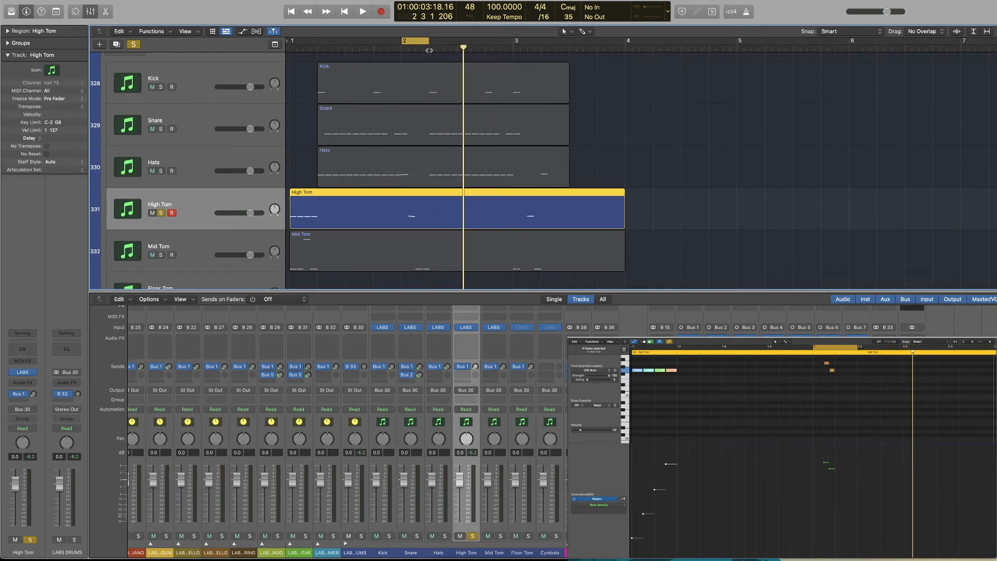
{"action": "key", "text": "space"}
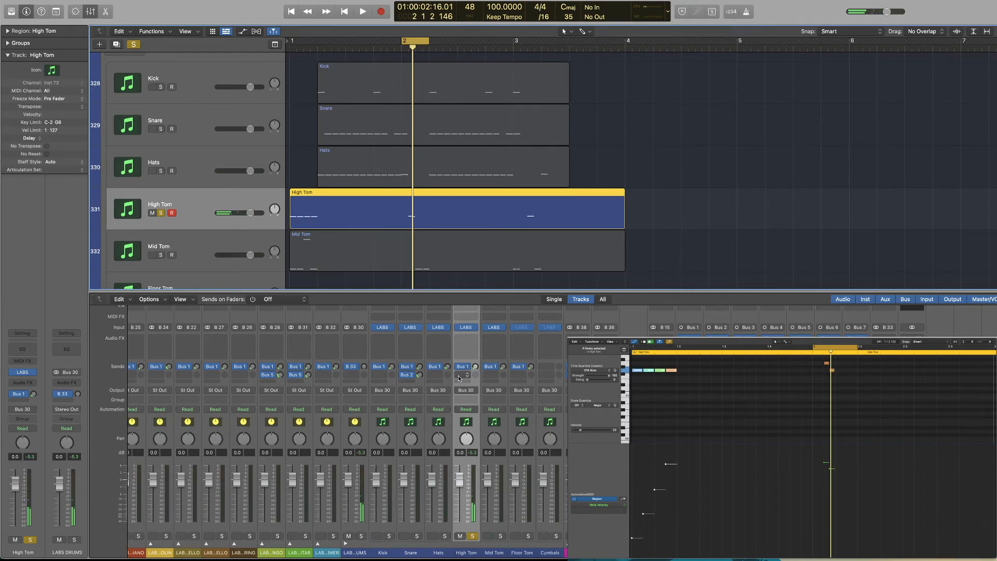
Add a second send from High Tom to Bus 3 (Wood Verb) and set it to about -22 dB
{"action": "left_click", "coordinate": [459, 379]}
{"action": "mouse_move", "coordinate": [466, 392]}
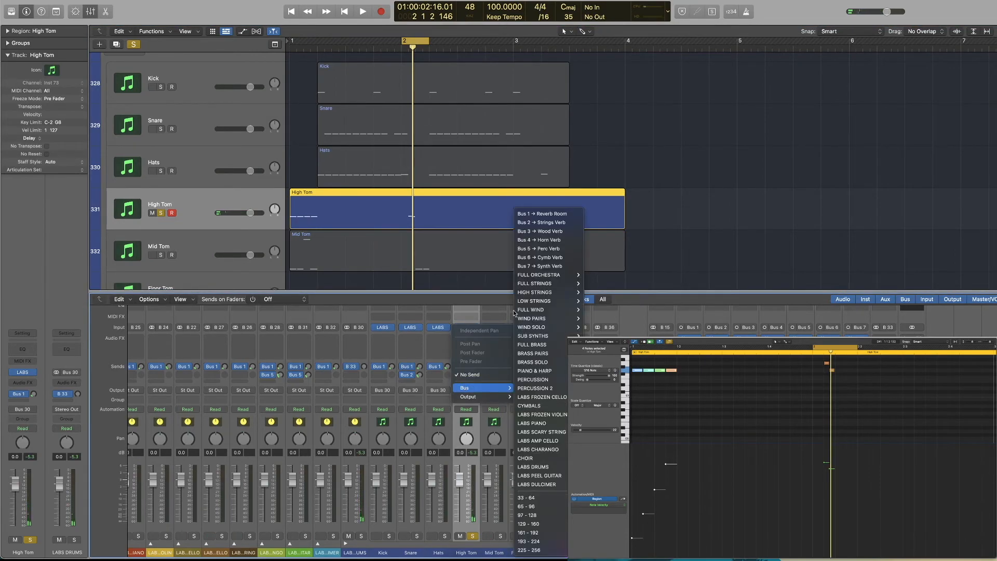
{"action": "left_click", "coordinate": [537, 232]}
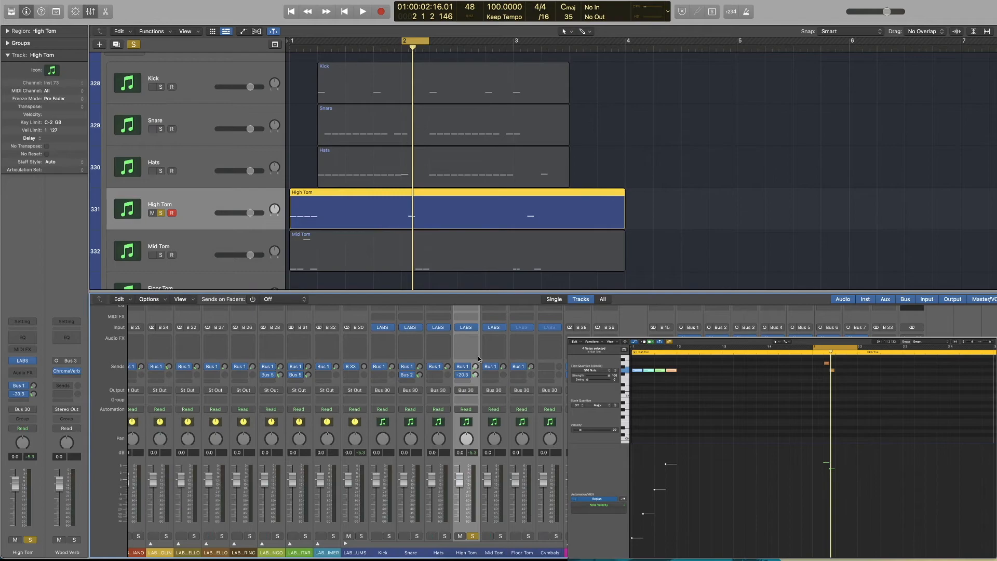
{"action": "key", "text": "space"}
{"action": "left_click_drag", "start_coordinate": [475, 374], "coordinate": [474, 377]}
{"action": "key", "text": "space"}
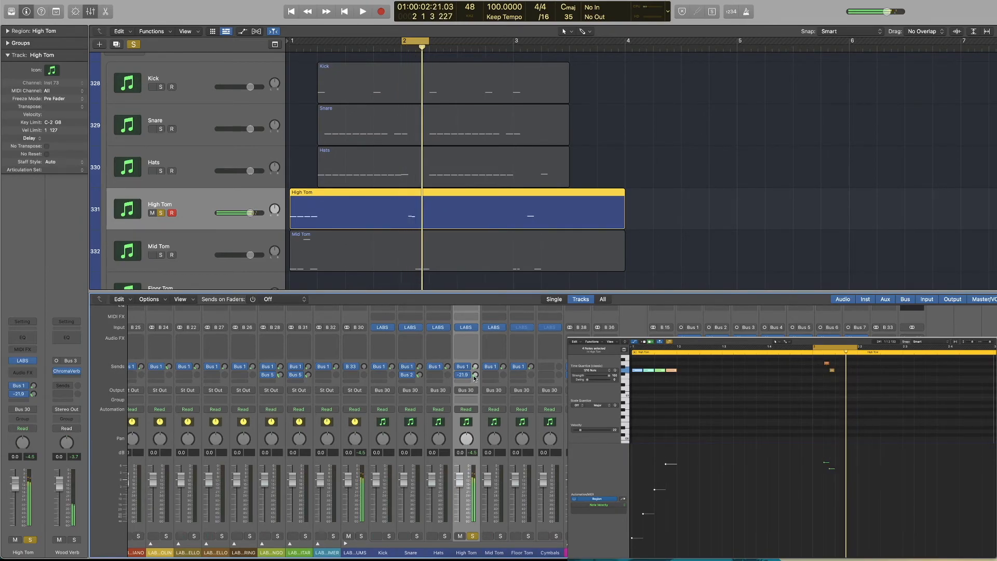
Switch the solo to the Mid Tom track, shift the one-beat cycle range half a beat into bar 2 and play it
{"action": "left_click", "coordinate": [223, 242]}
{"action": "key", "text": "space"}
{"action": "key", "text": "space"}
{"action": "left_click_drag", "start_coordinate": [414, 43], "coordinate": [428, 44]}
{"action": "key", "text": "space"}
{"action": "key", "text": "space"}
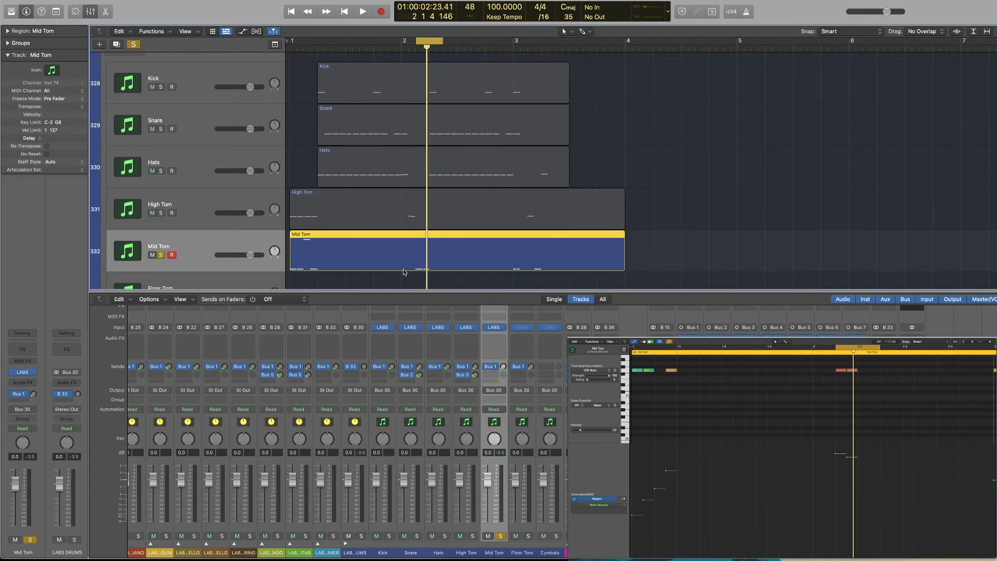
Add a second send from Mid Tom to Bus 4 (Horn Verb), adjust its level during playback and turn off the solo
{"action": "left_click", "coordinate": [502, 373]}
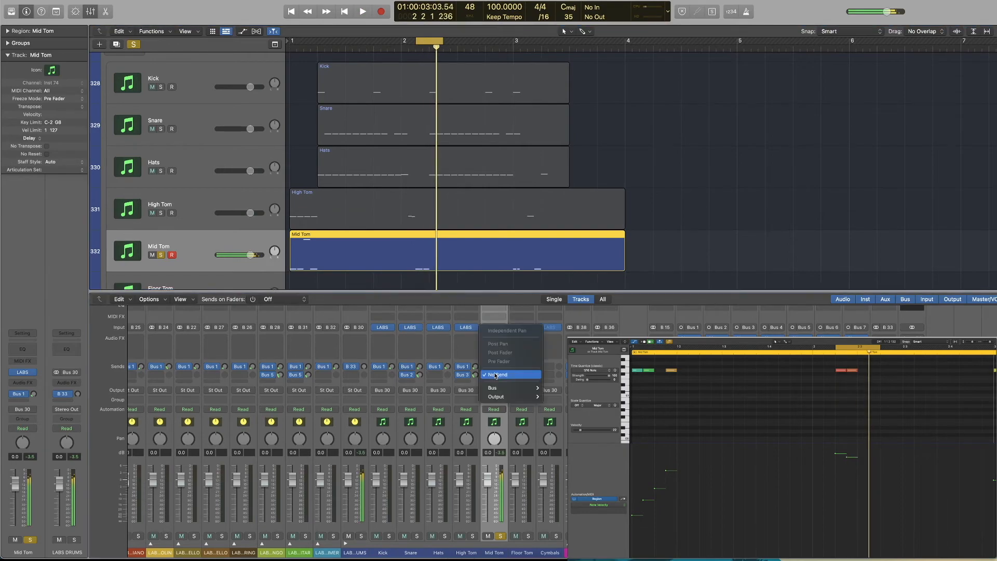
{"action": "mouse_move", "coordinate": [500, 386]}
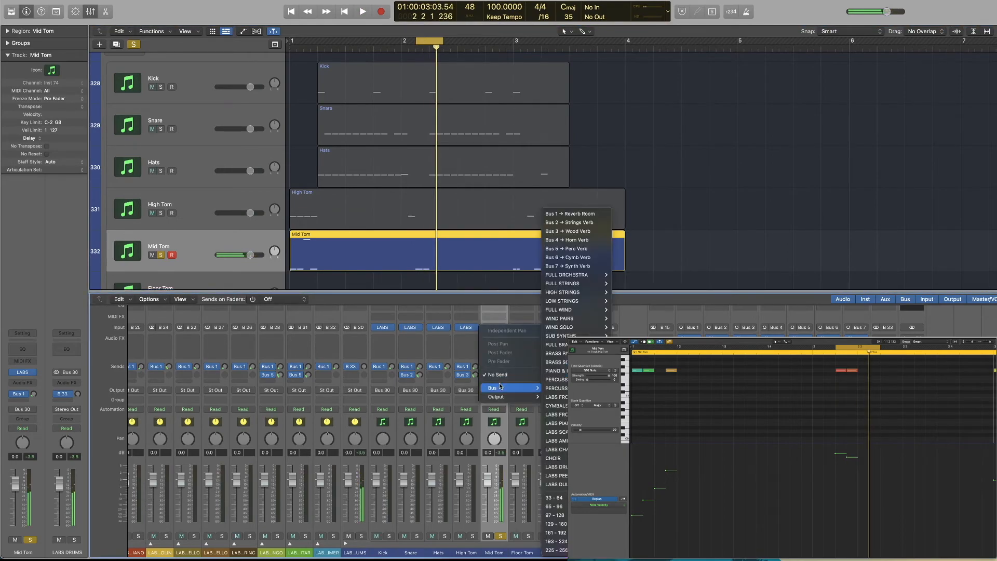
{"action": "left_click", "coordinate": [577, 240]}
{"action": "key", "text": "space"}
{"action": "left_click_drag", "start_coordinate": [503, 375], "coordinate": [503, 371]}
{"action": "key", "text": "space"}
{"action": "left_click", "coordinate": [157, 254]}
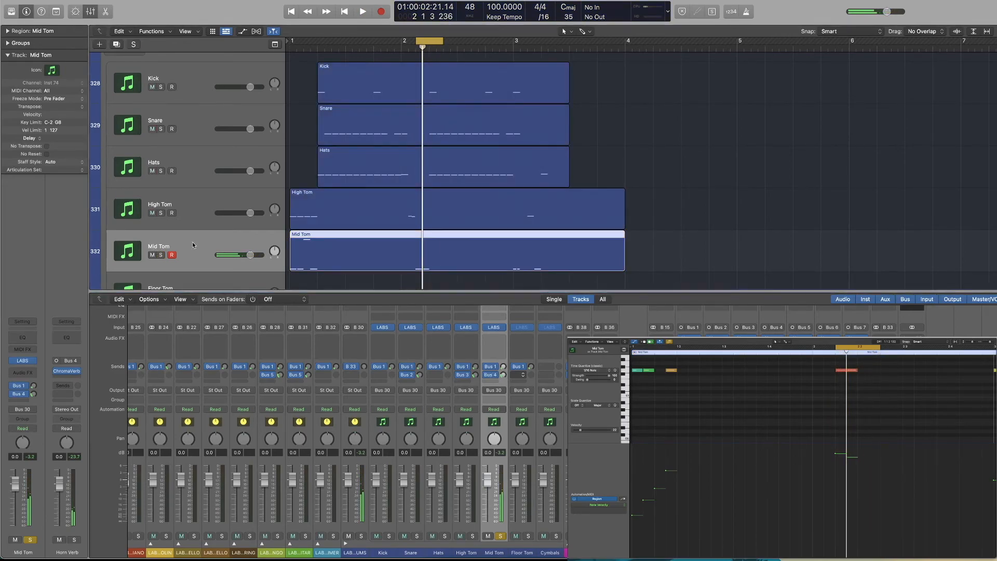
Play the full drum beat from bar 1 to bar 4 with the cycle off and the mixer hidden
{"action": "key", "text": "space"}
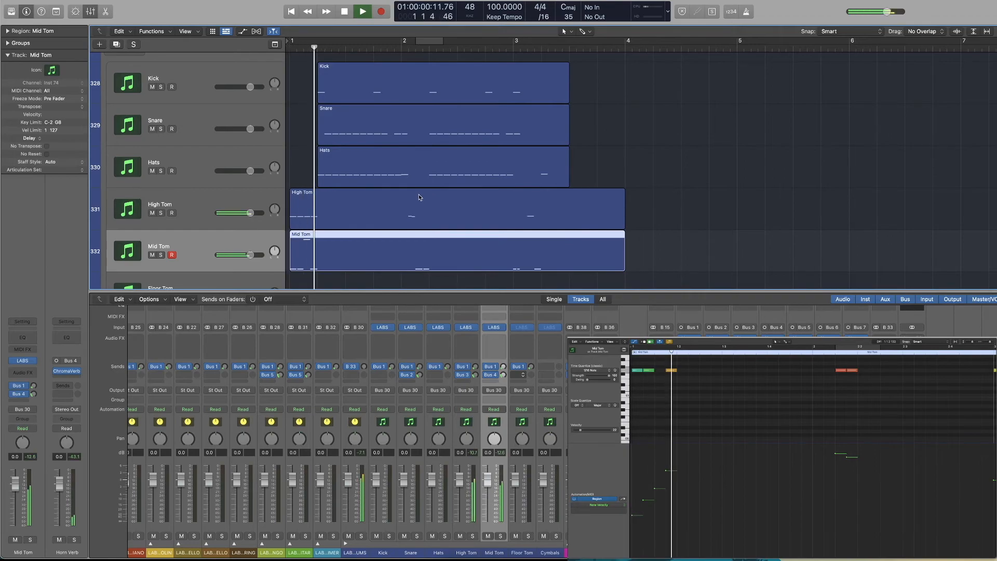
{"action": "key", "text": "x"}
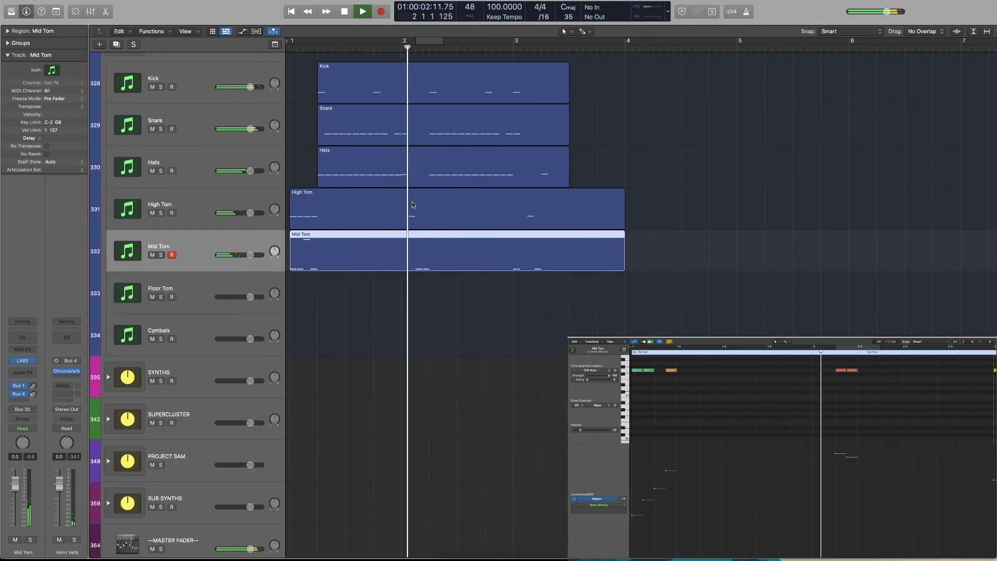
{"action": "scroll", "coordinate": [413, 202], "scroll_direction": "up", "scroll_amount": 3}
{"action": "scroll", "coordinate": [410, 204], "scroll_direction": "up", "scroll_amount": 1}
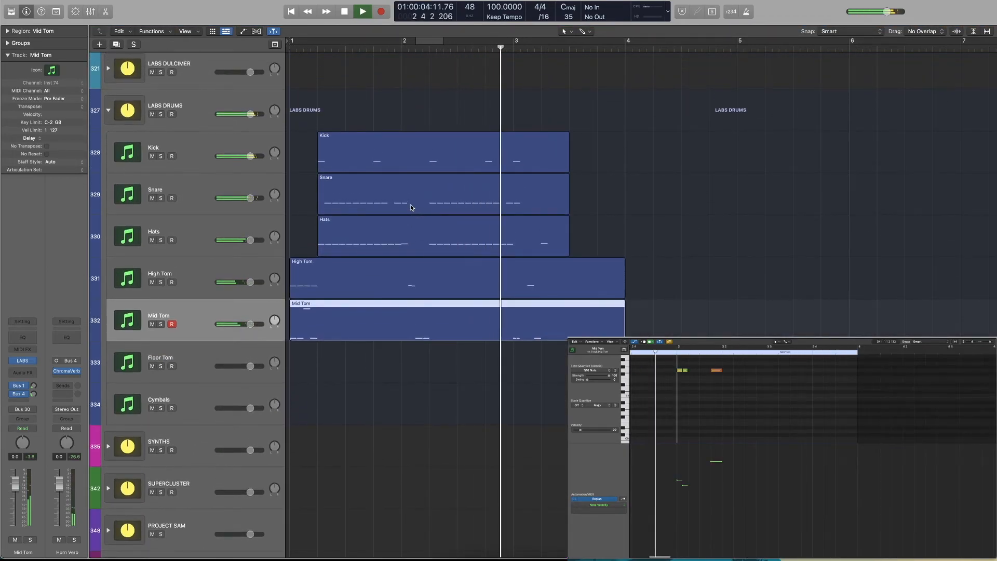
{"action": "key", "text": "super+Left"}
{"action": "key", "text": "super+Left"}
{"action": "scroll", "coordinate": [412, 206], "scroll_direction": "up", "scroll_amount": 1}
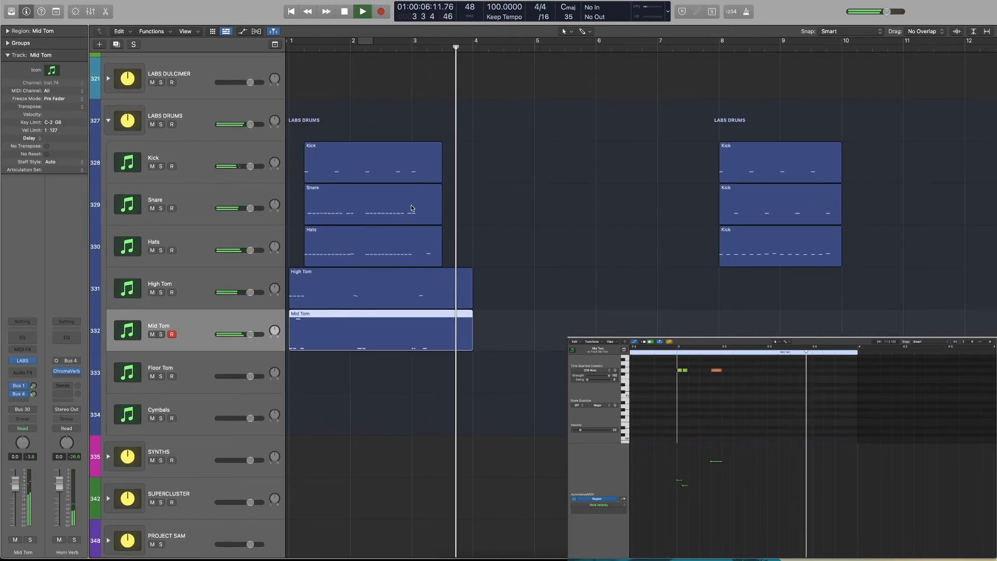
{"action": "key", "text": "space"}
Move the three simple beat regions to bar 4 and the five humanized regions to about bar 6, and place the playhead at bar 4
{"action": "left_click_drag", "start_coordinate": [737, 130], "coordinate": [499, 251]}
{"action": "left_click_drag", "start_coordinate": [434, 93], "coordinate": [301, 328]}
{"action": "left_click_drag", "start_coordinate": [370, 301], "coordinate": [641, 306]}
{"action": "left_click_drag", "start_coordinate": [507, 136], "coordinate": [507, 309]}
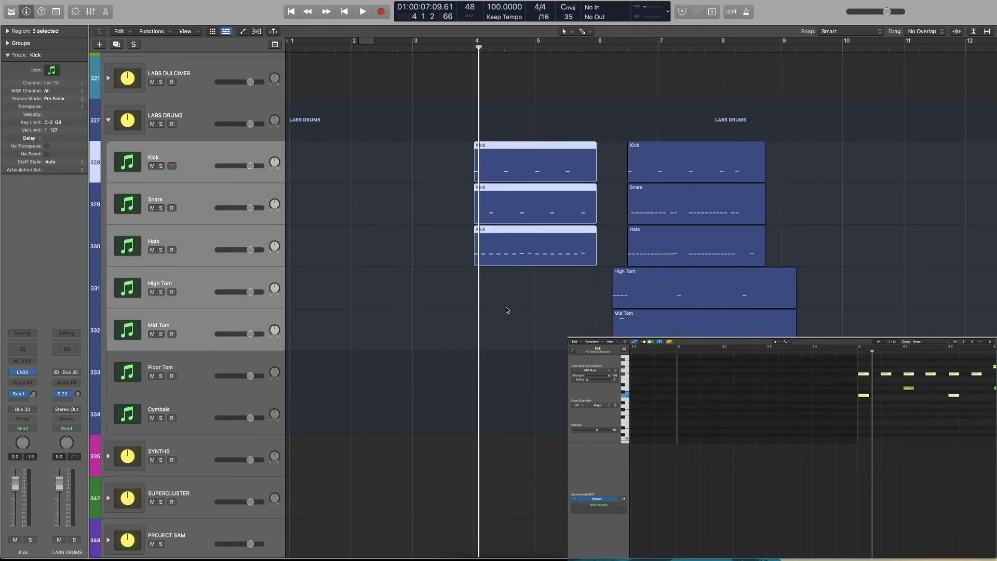
{"action": "left_click", "coordinate": [474, 46]}
Show the mixer and select the channels from Kick through Floor Tom
{"action": "key", "text": "x"}
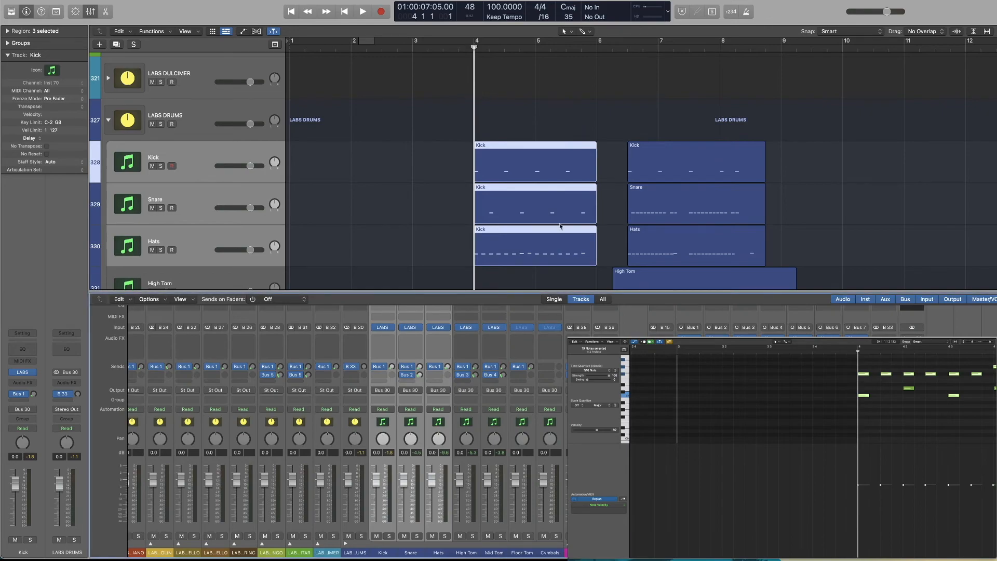
{"action": "left_click", "coordinate": [381, 527]}
{"action": "left_click", "coordinate": [523, 528], "text": "shift"}
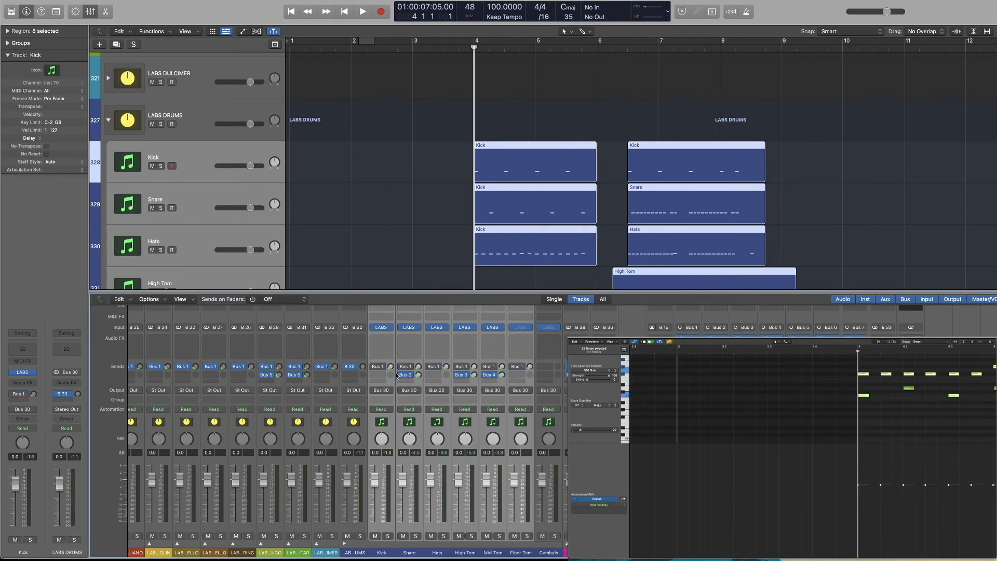
Select the five humanized drum and tom regions and move them so the tom regions start at bar 7
{"action": "scroll", "coordinate": [566, 278], "scroll_direction": "down", "scroll_amount": 5}
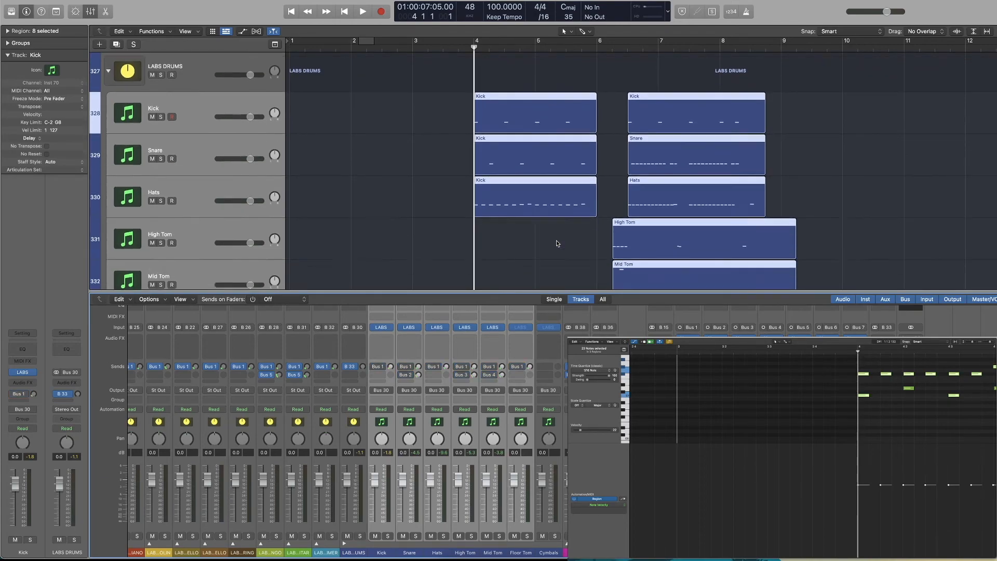
{"action": "left_click_drag", "start_coordinate": [615, 78], "coordinate": [723, 239]}
{"action": "left_click_drag", "start_coordinate": [643, 198], "coordinate": [689, 200]}
Select all simple and humanized drum regions and fit their notes in the piano roll to compare timing and velocities
{"action": "scroll", "coordinate": [623, 101], "scroll_direction": "up", "scroll_amount": 3}
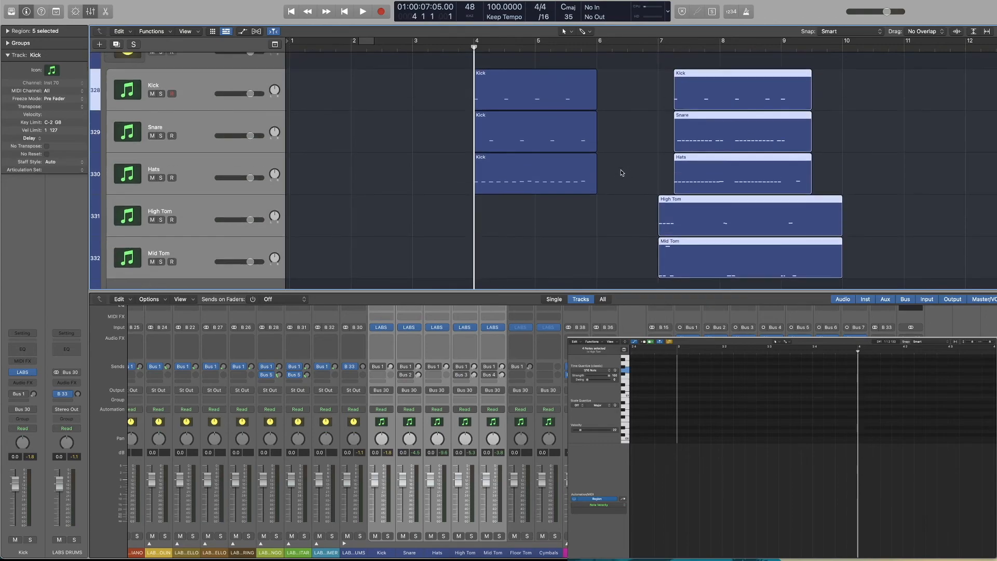
{"action": "left_click_drag", "start_coordinate": [621, 99], "coordinate": [533, 191]}
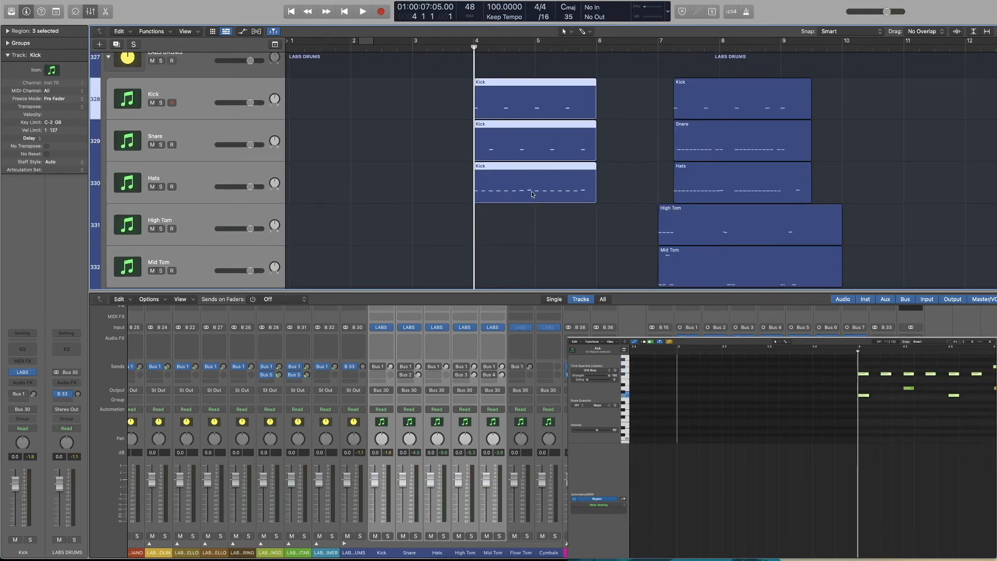
{"action": "left_click", "coordinate": [576, 235]}
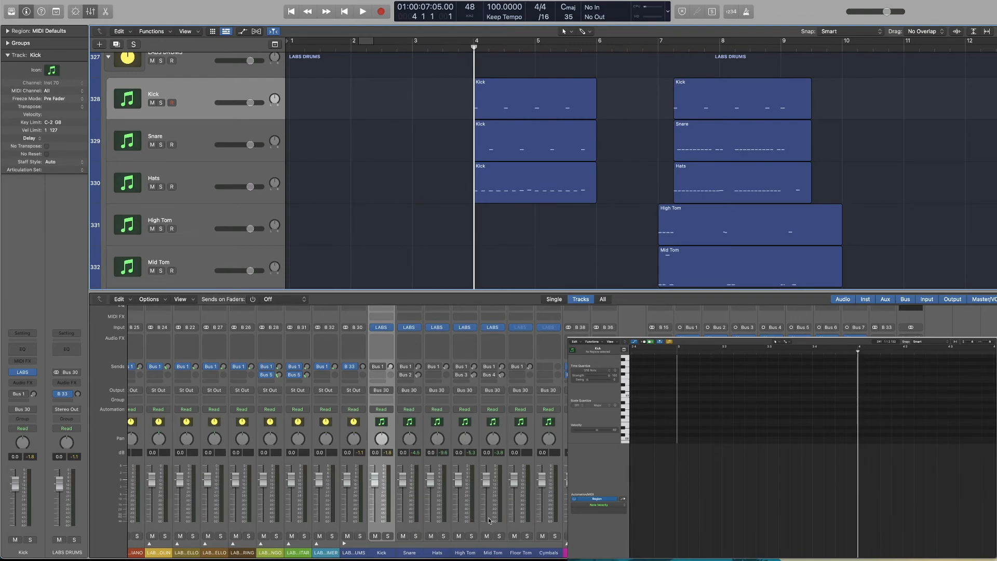
{"action": "key", "text": "super+a"}
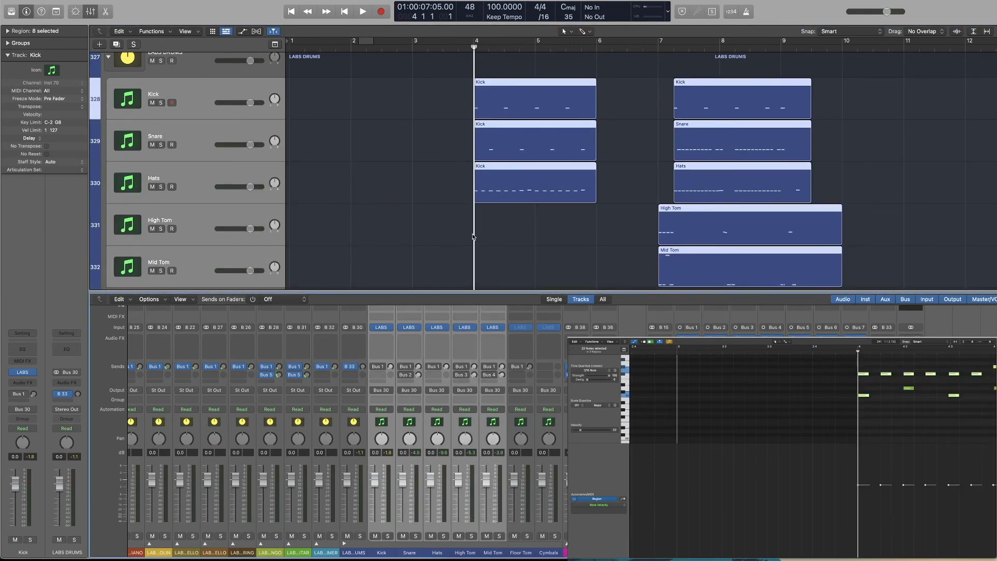
{"action": "scroll", "coordinate": [497, 184], "scroll_direction": "right", "scroll_amount": 2}
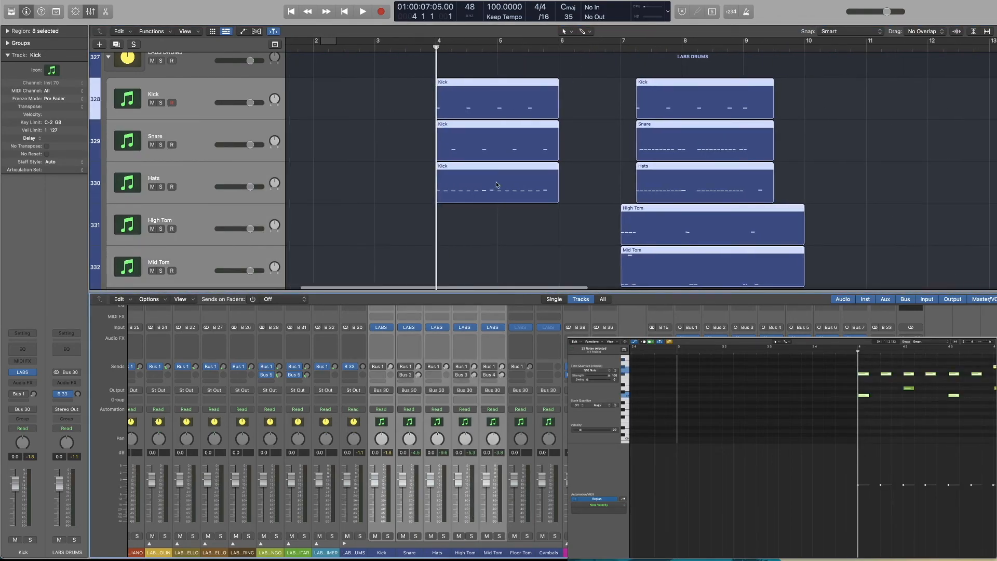
{"action": "scroll", "coordinate": [577, 99], "scroll_direction": "down", "scroll_amount": 3}
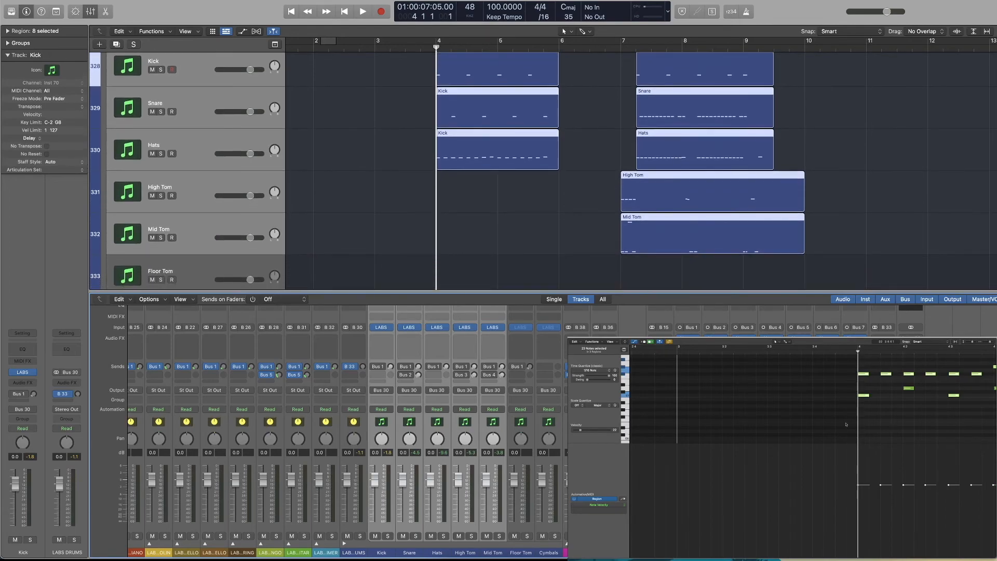
{"action": "key", "text": "z"}
{"action": "scroll", "coordinate": [846, 422], "scroll_direction": "down", "scroll_amount": 5}
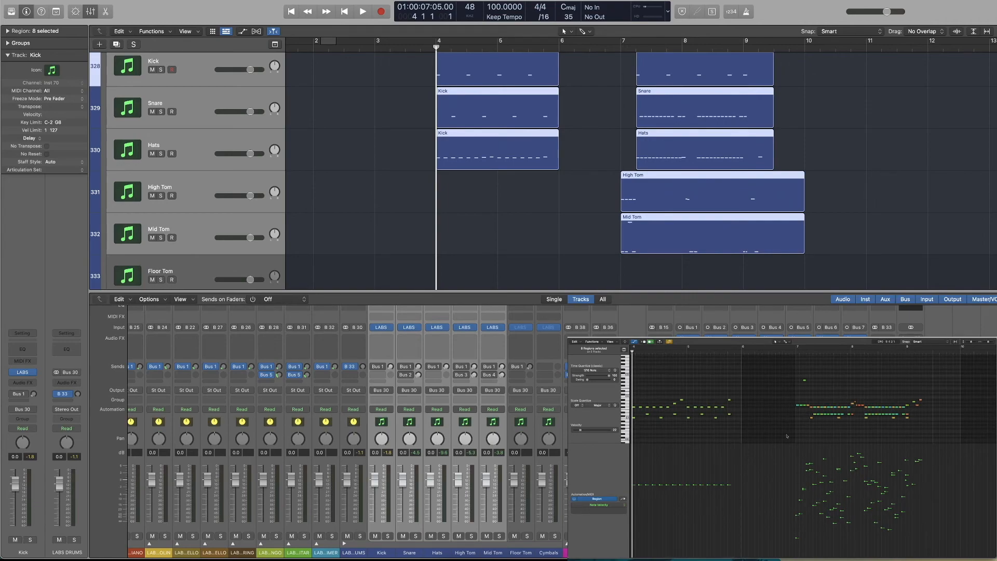
{"action": "scroll", "coordinate": [787, 436], "scroll_direction": "up", "scroll_amount": 1}
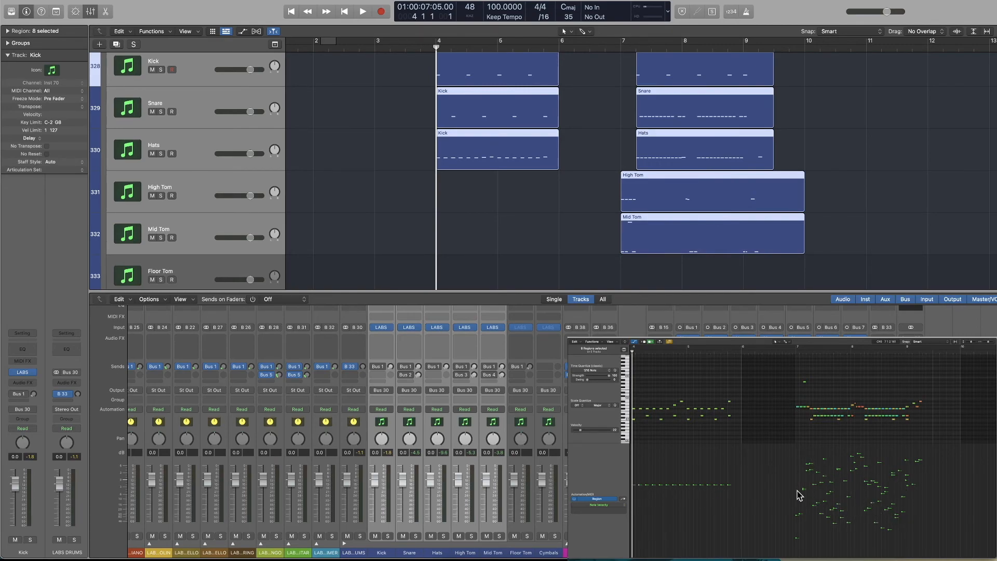
{"action": "scroll", "coordinate": [747, 492], "scroll_direction": "left", "scroll_amount": 3}
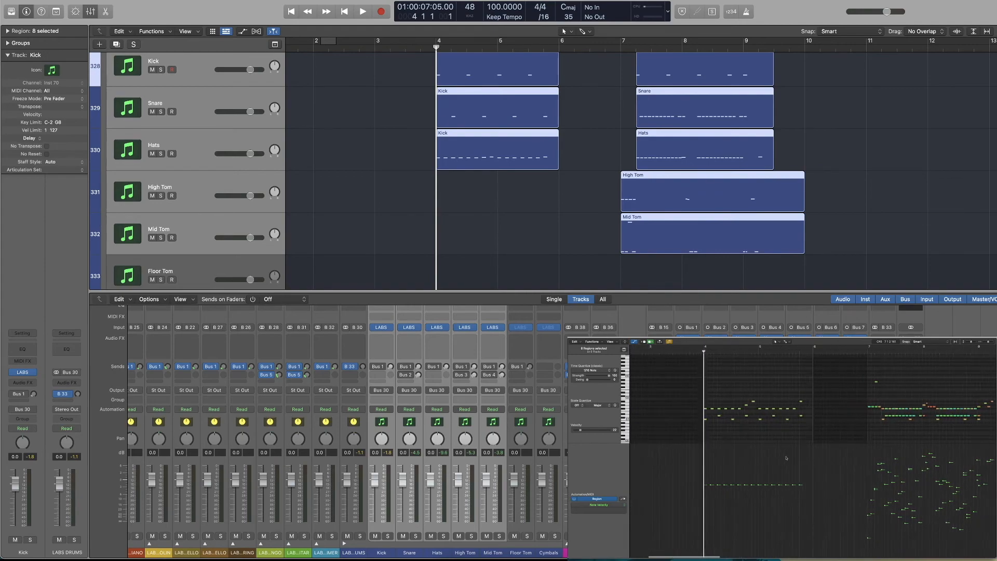
Reselect all simple and humanized drum regions, play both beats from bar 4 to compare them, and clear the selection
{"action": "left_click", "coordinate": [489, 235]}
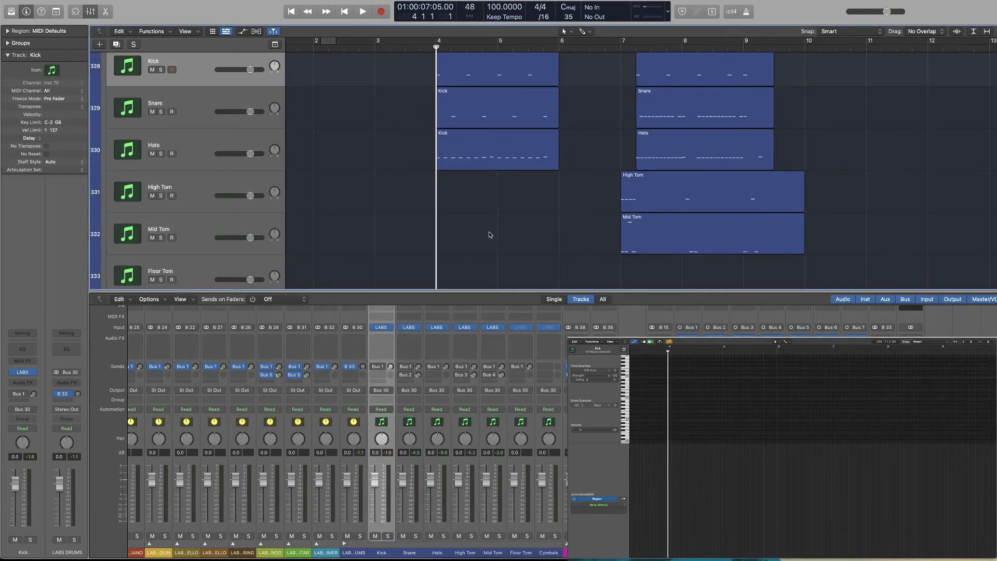
{"action": "key", "text": "super+a"}
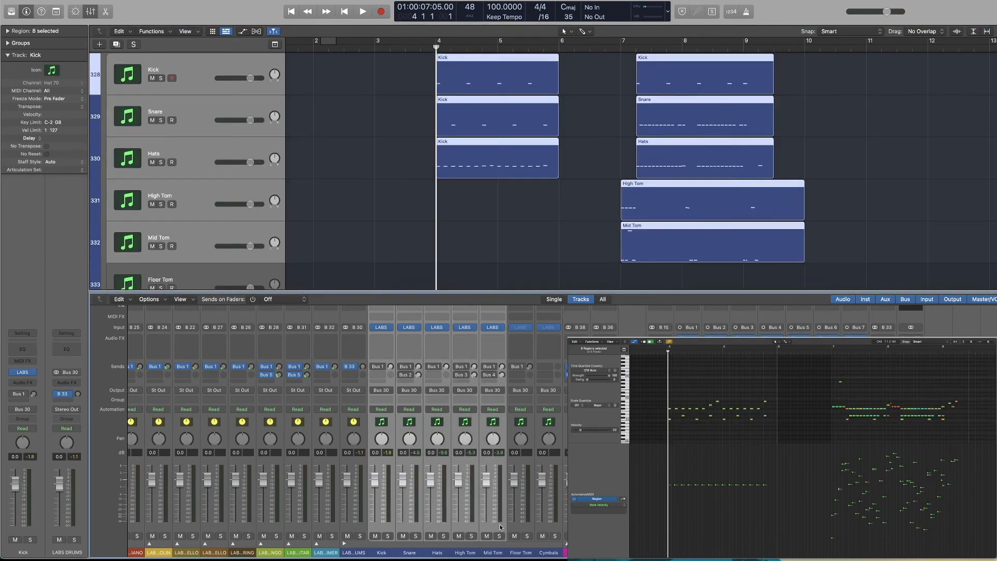
{"action": "key", "text": "space"}
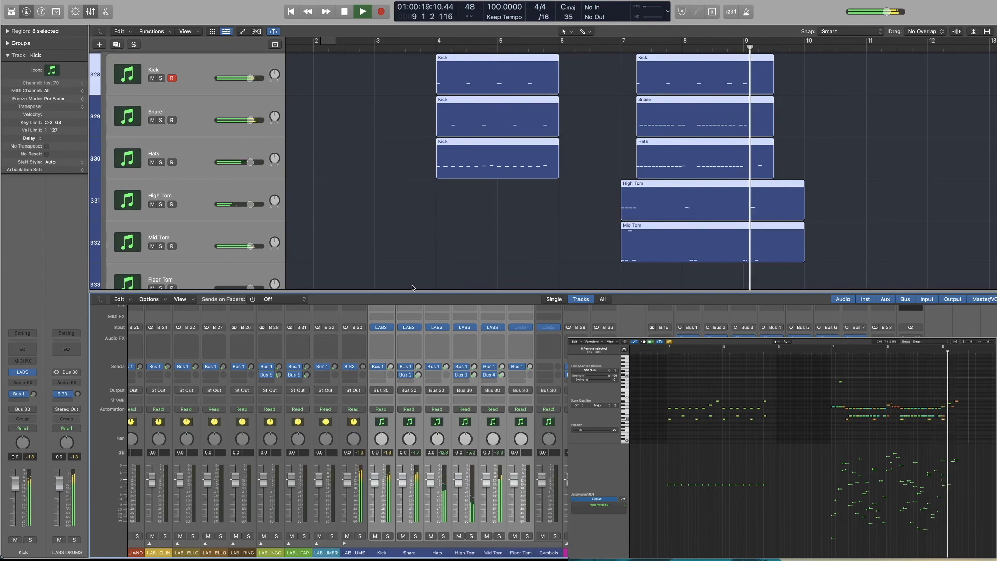
{"action": "left_click", "coordinate": [512, 254]}
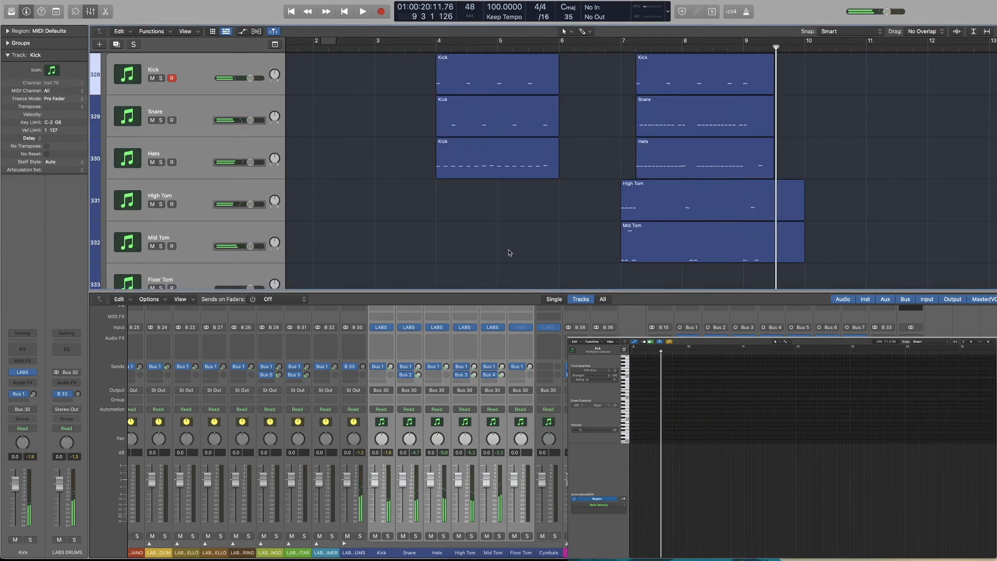
Play the simple beat again from bar 4 and the humanized beat from bar 7, and stop playback
{"action": "left_click", "coordinate": [439, 48]}
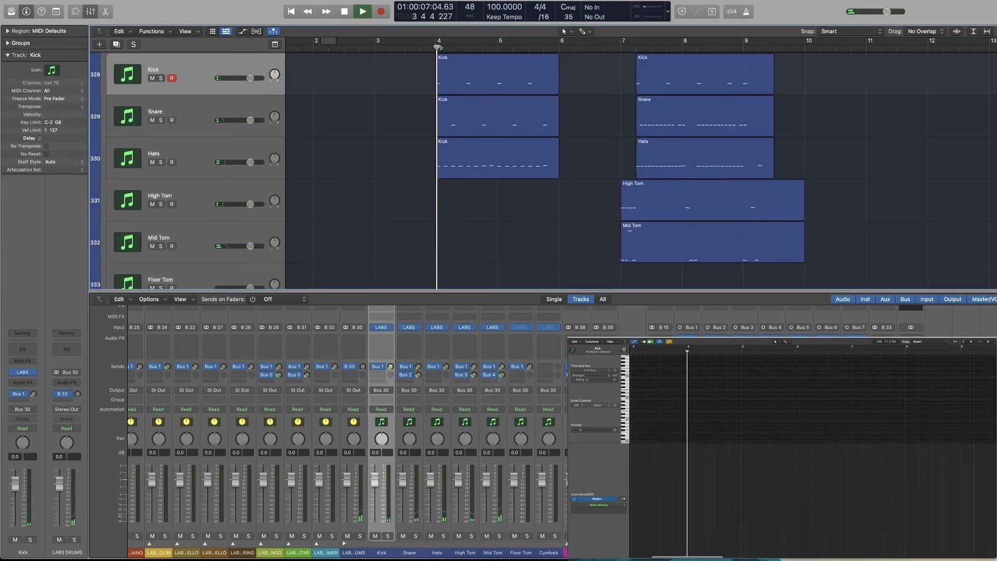
{"action": "scroll", "coordinate": [536, 167], "scroll_direction": "up", "scroll_amount": 3}
{"action": "key", "text": "space"}
{"action": "left_click", "coordinate": [633, 50]}
{"action": "key", "text": "space"}
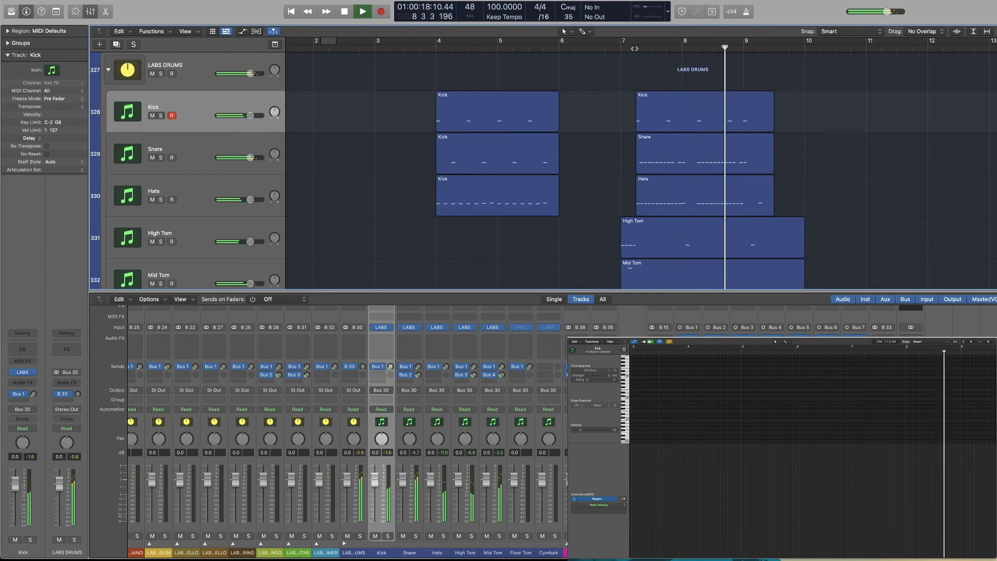
{"action": "key", "text": "space"}
Hide the mixer to show the full LABS DRUMS track stack with its simple and humanized regions
{"action": "scroll", "coordinate": [594, 114], "scroll_direction": "up", "scroll_amount": 1}
{"action": "scroll", "coordinate": [593, 114], "scroll_direction": "left", "scroll_amount": 1}
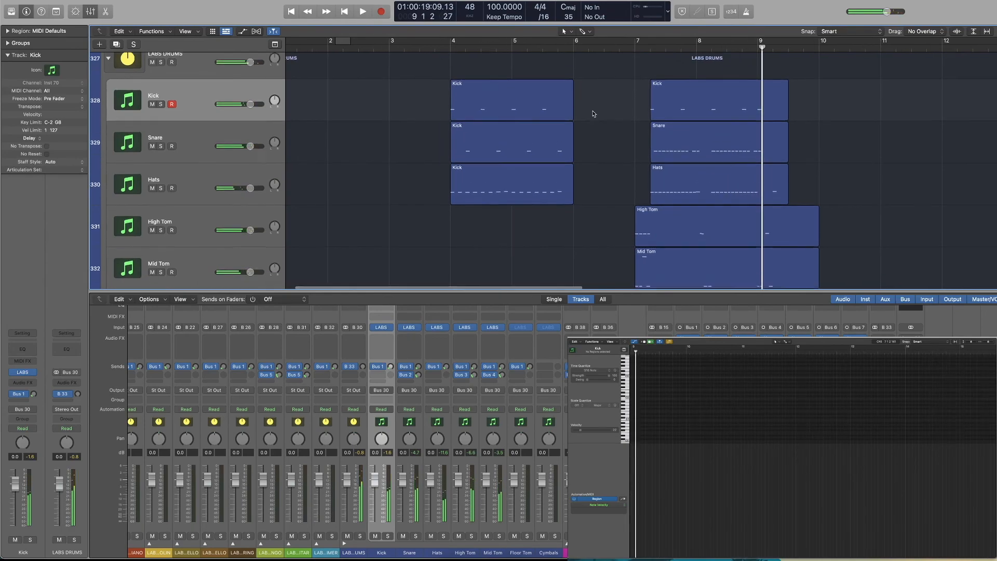
{"action": "scroll", "coordinate": [594, 113], "scroll_direction": "down", "scroll_amount": 1}
{"action": "key", "text": "x"}
{"action": "scroll", "coordinate": [594, 114], "scroll_direction": "up", "scroll_amount": 2}
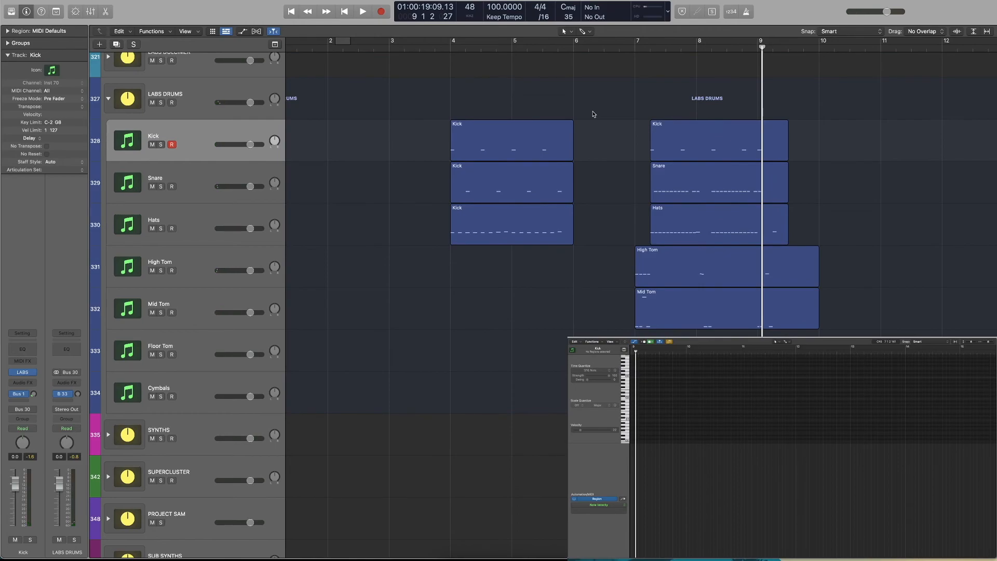
Select the simple beat regions and the humanized regions in turn to compare them, and clear the selection
{"action": "left_click_drag", "start_coordinate": [509, 92], "coordinate": [448, 248]}
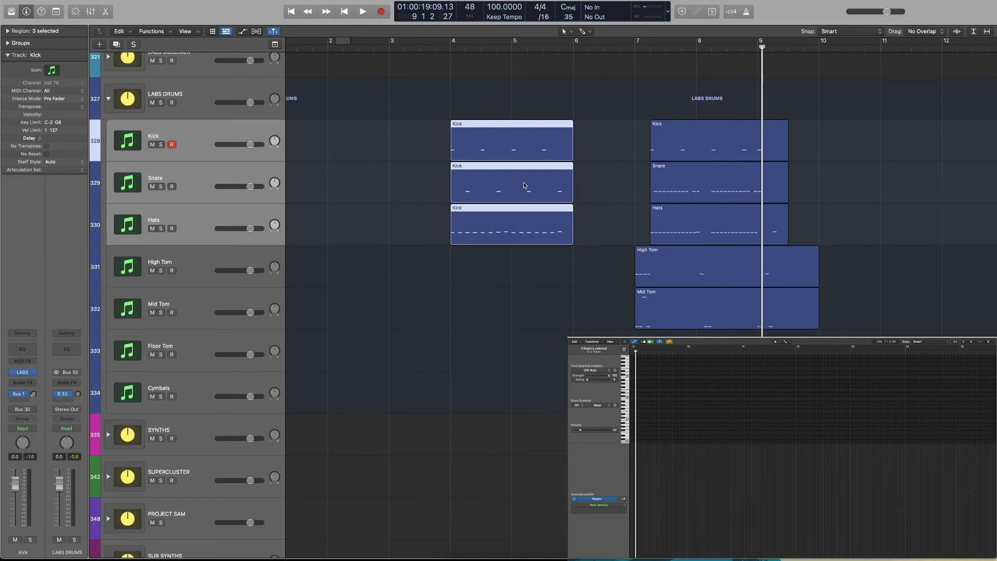
{"action": "left_click_drag", "start_coordinate": [837, 149], "coordinate": [690, 302]}
{"action": "left_click_drag", "start_coordinate": [536, 265], "coordinate": [546, 164]}
{"action": "left_click_drag", "start_coordinate": [610, 134], "coordinate": [483, 242]}
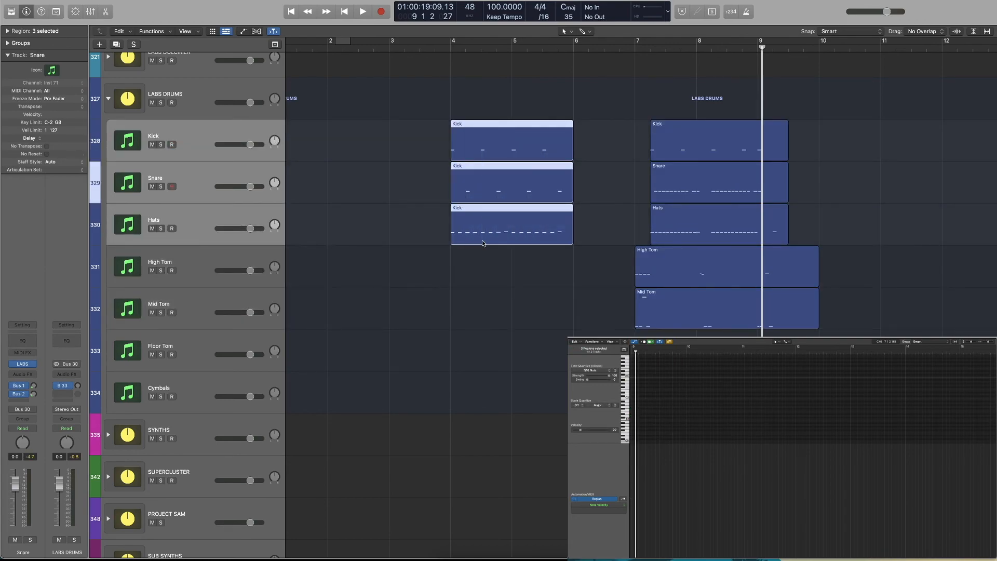
{"action": "left_click", "coordinate": [432, 155]}
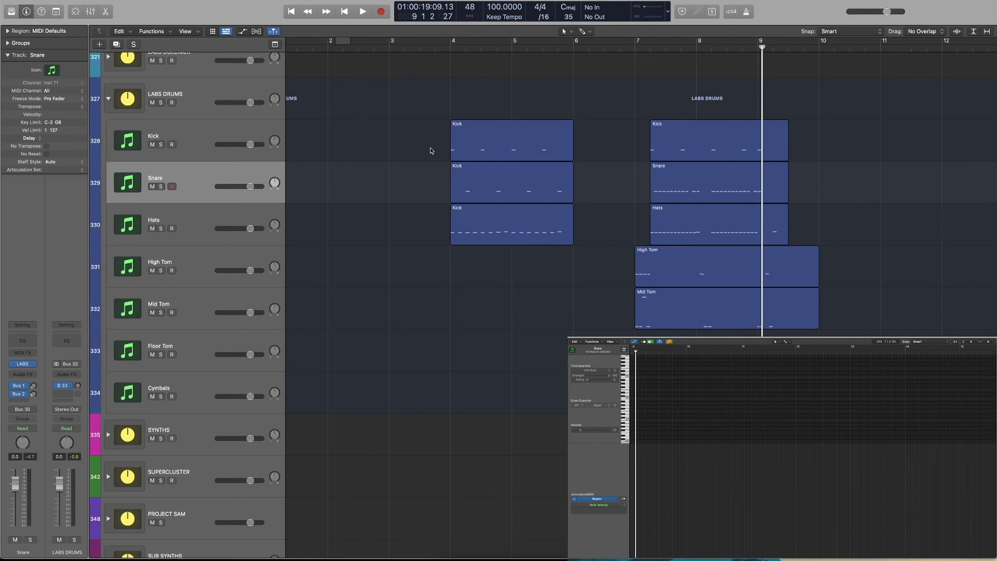
{"action": "scroll", "coordinate": [430, 151], "scroll_direction": "up", "scroll_amount": 1}
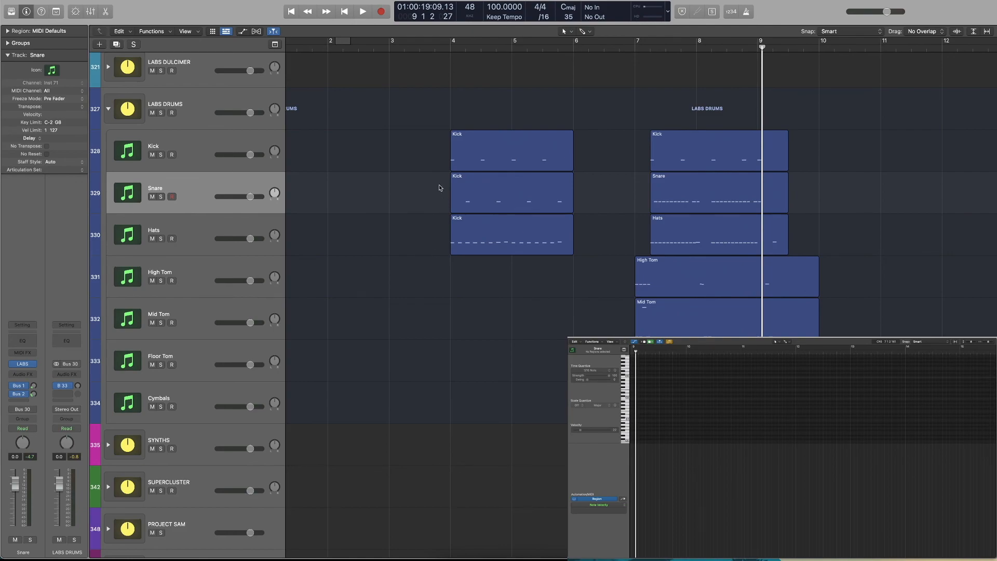
{"action": "scroll", "coordinate": [425, 159], "scroll_direction": "left", "scroll_amount": 1}
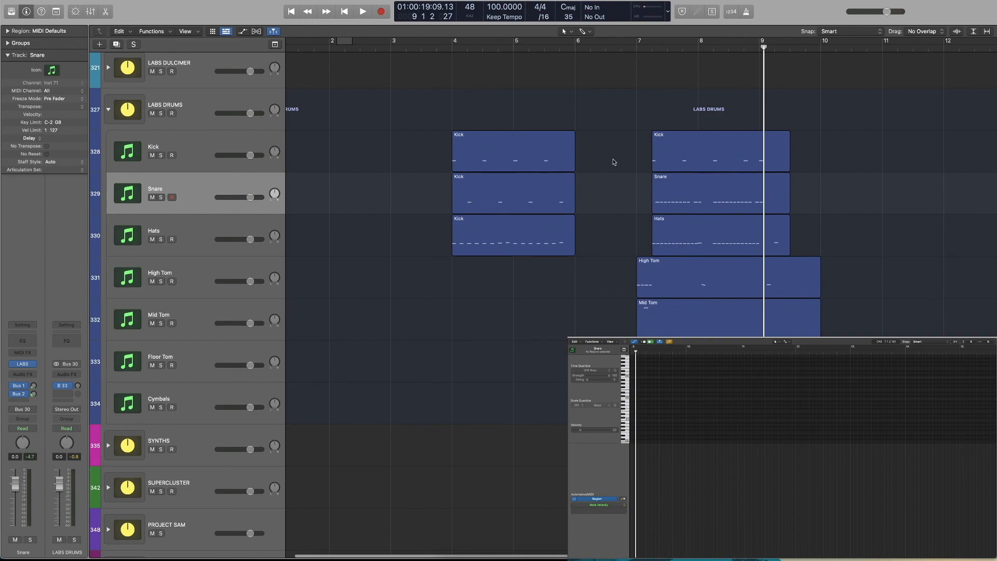